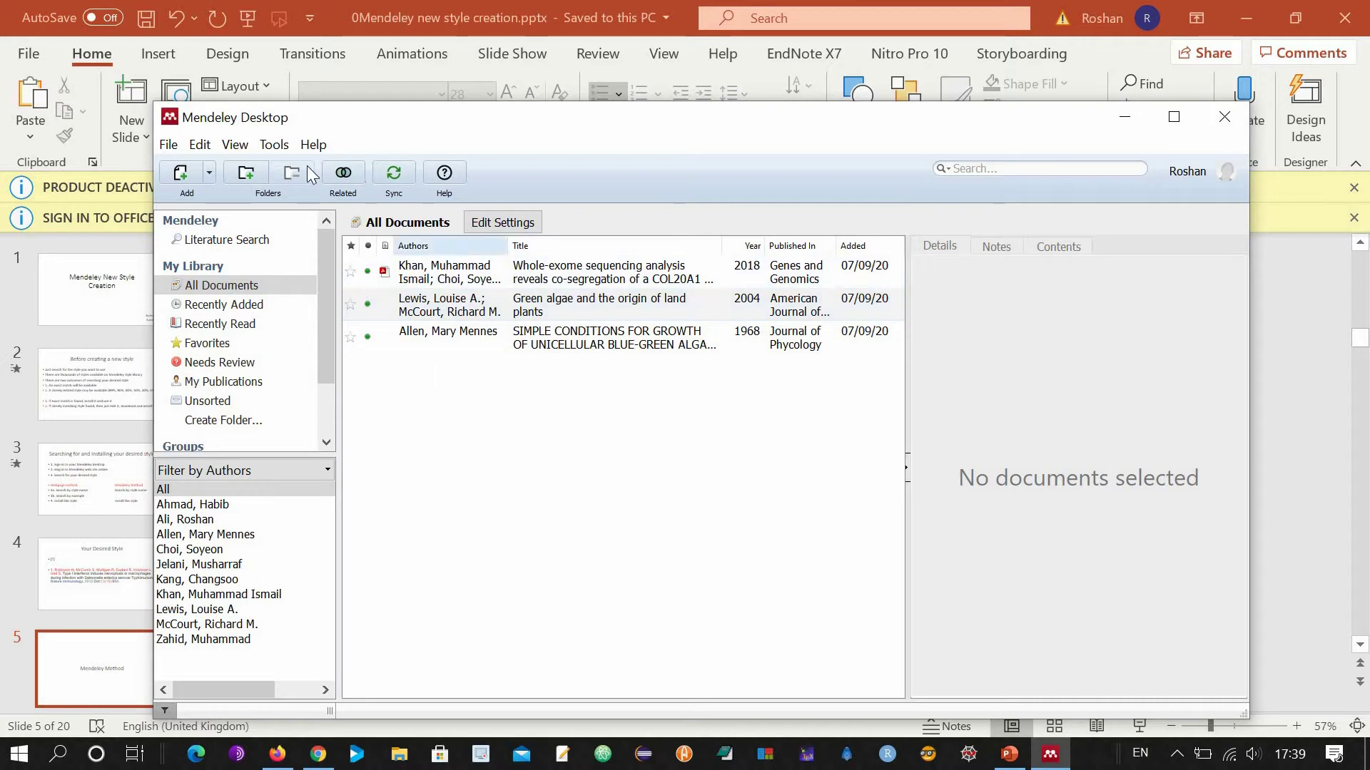
Step: Find 'harvard' in the Get More Styles catalogue and install Emerald - Harvard
left_click(234, 146)
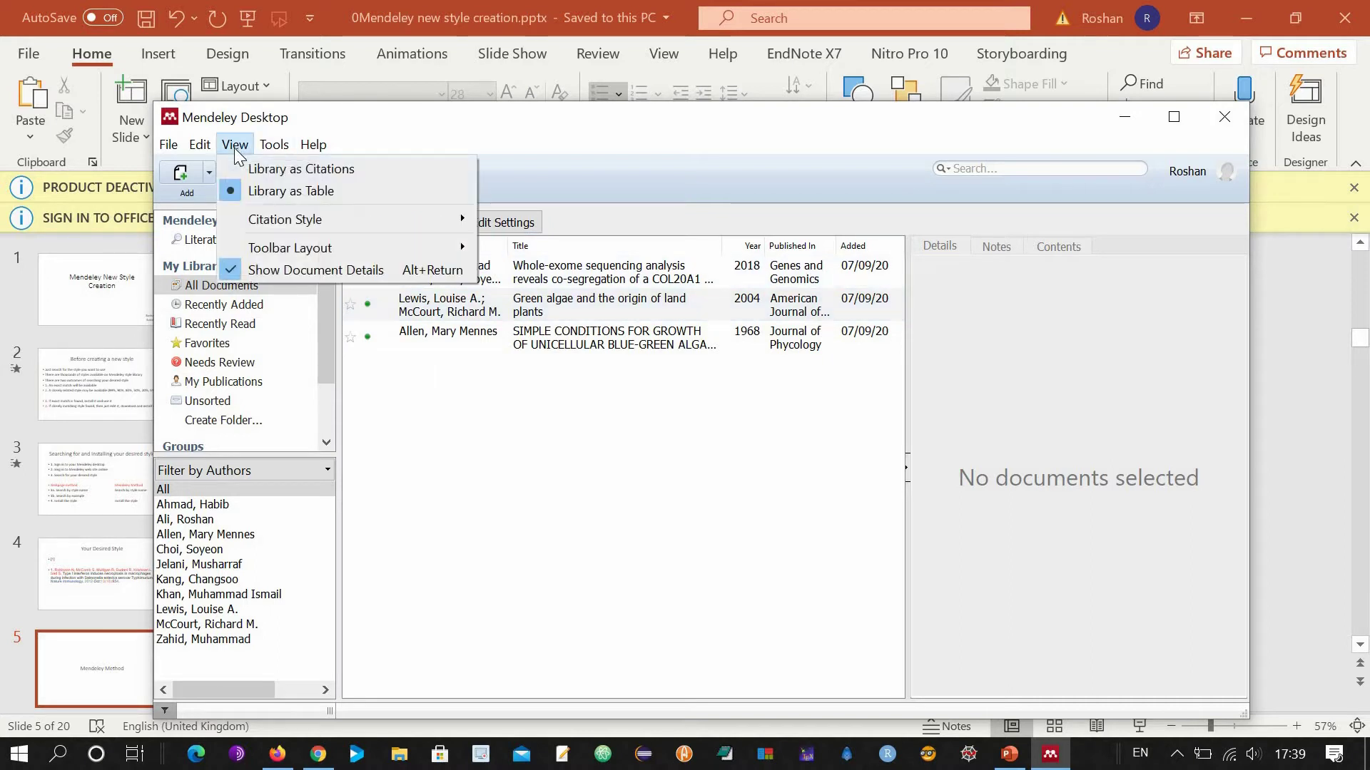
mouse_move(301, 225)
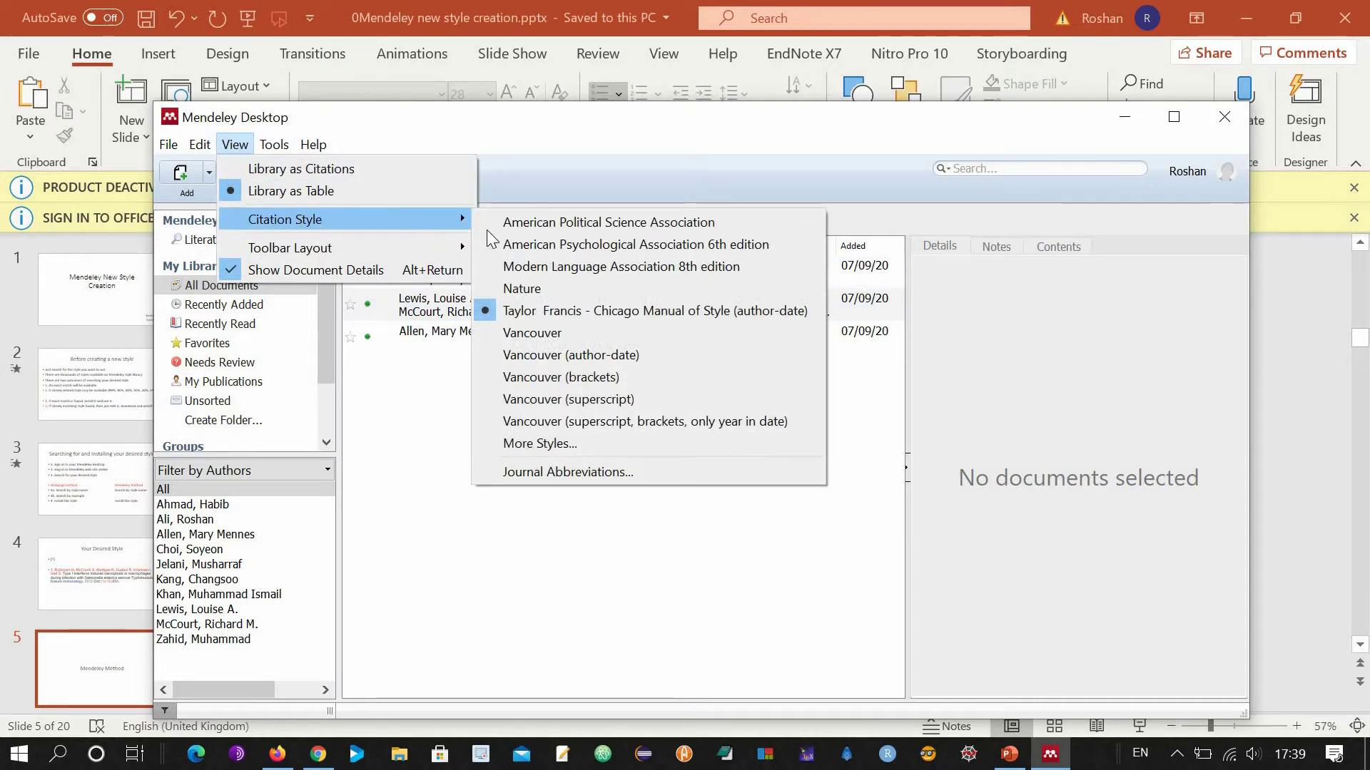
left_click(588, 446)
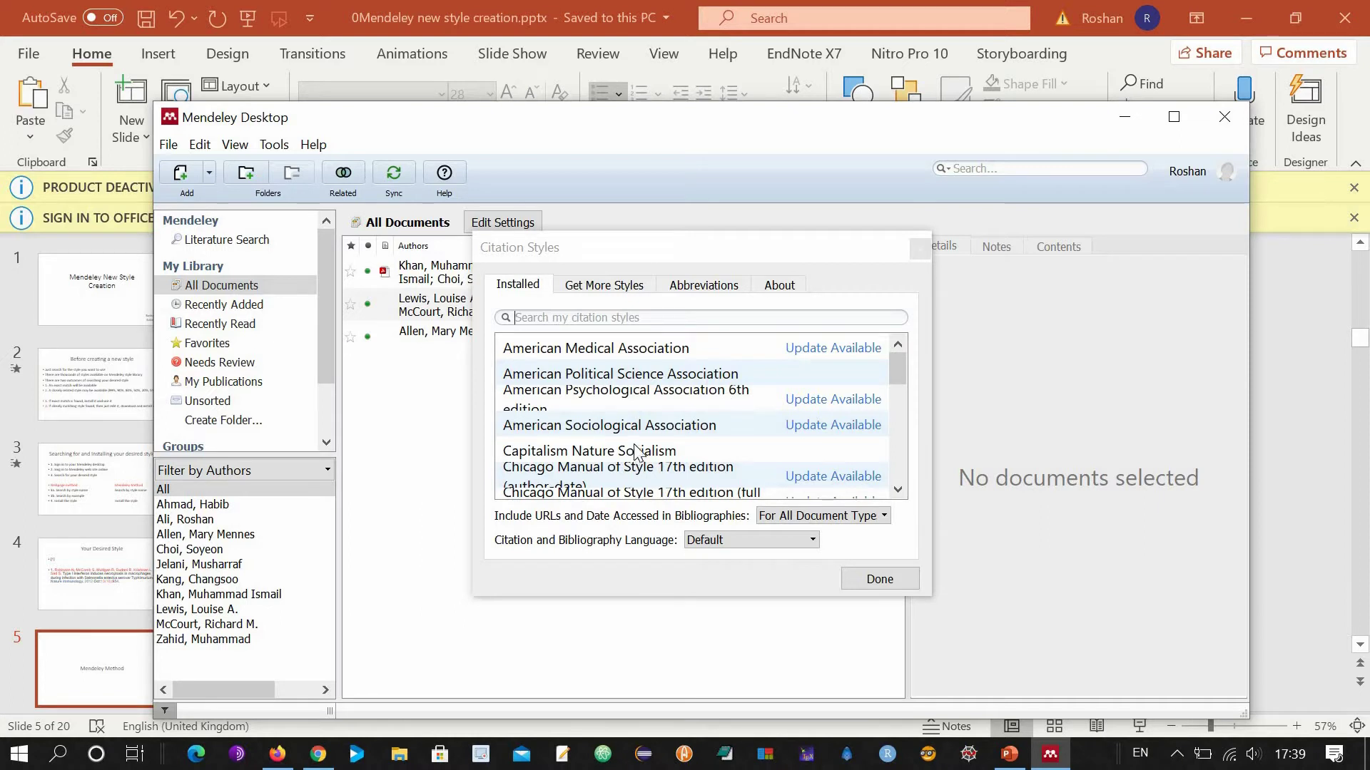
left_click(605, 289)
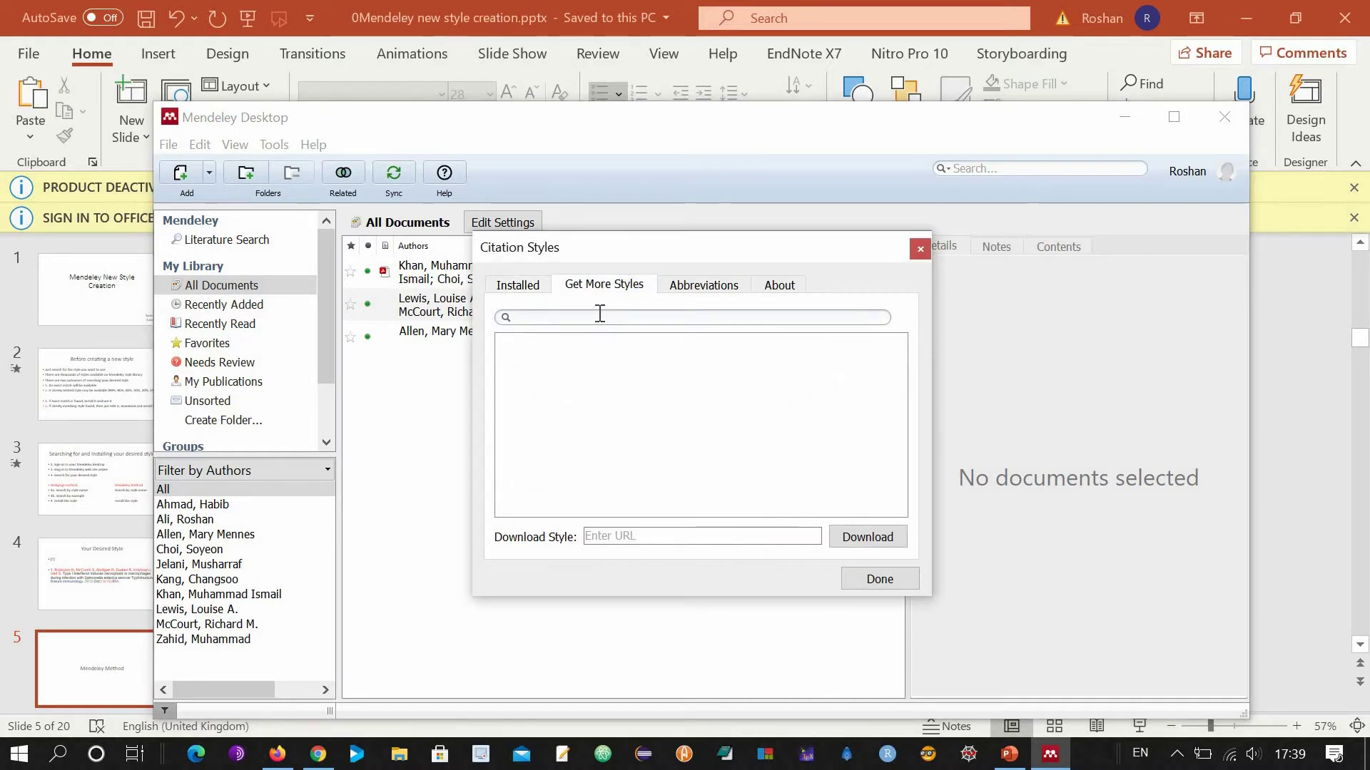
type("harvard")
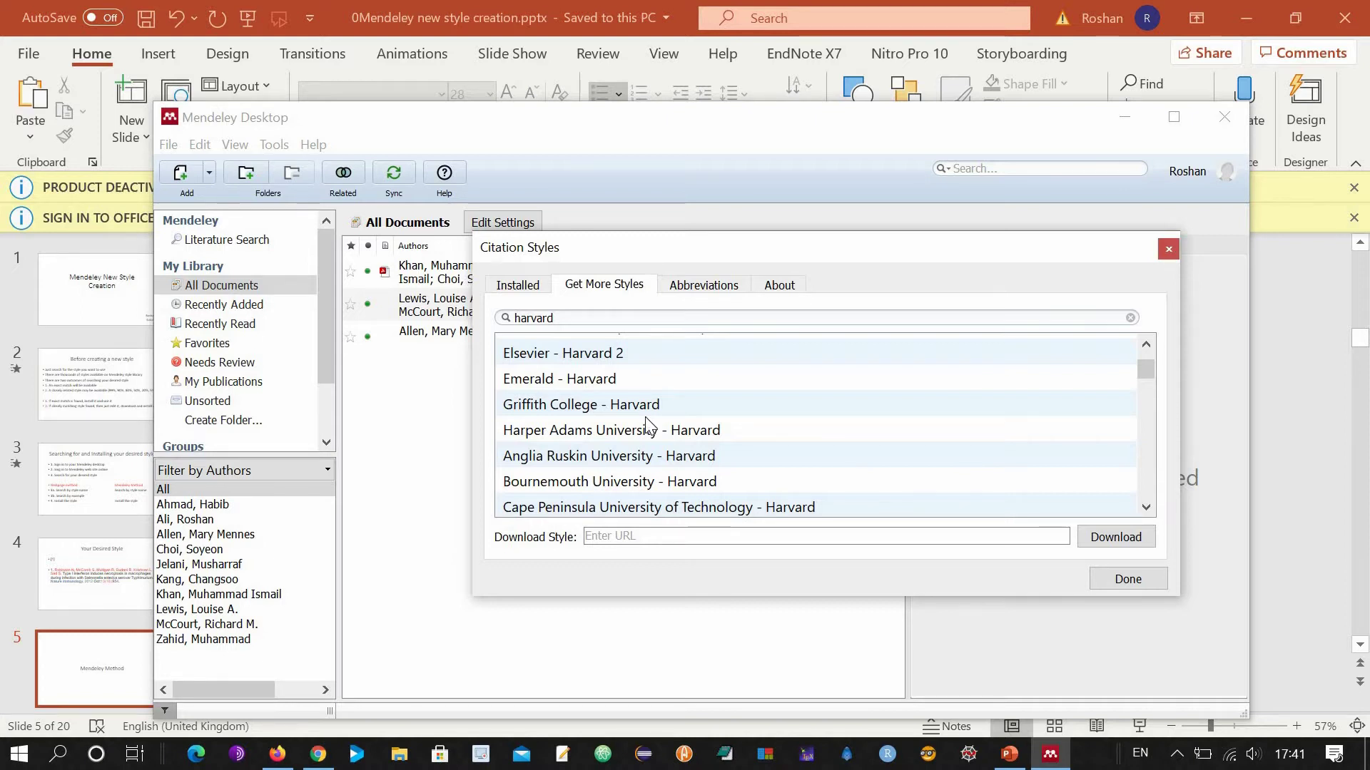
left_click(604, 387)
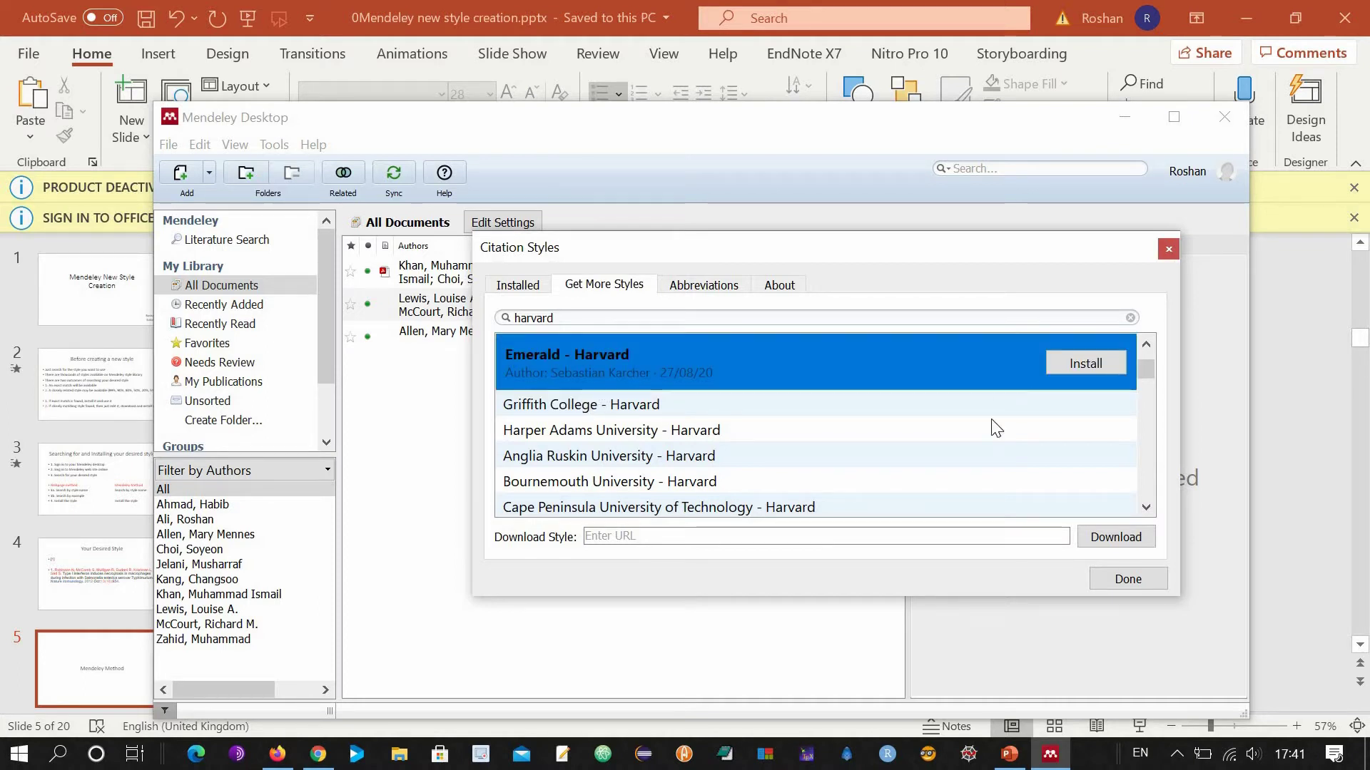
left_click(1099, 362)
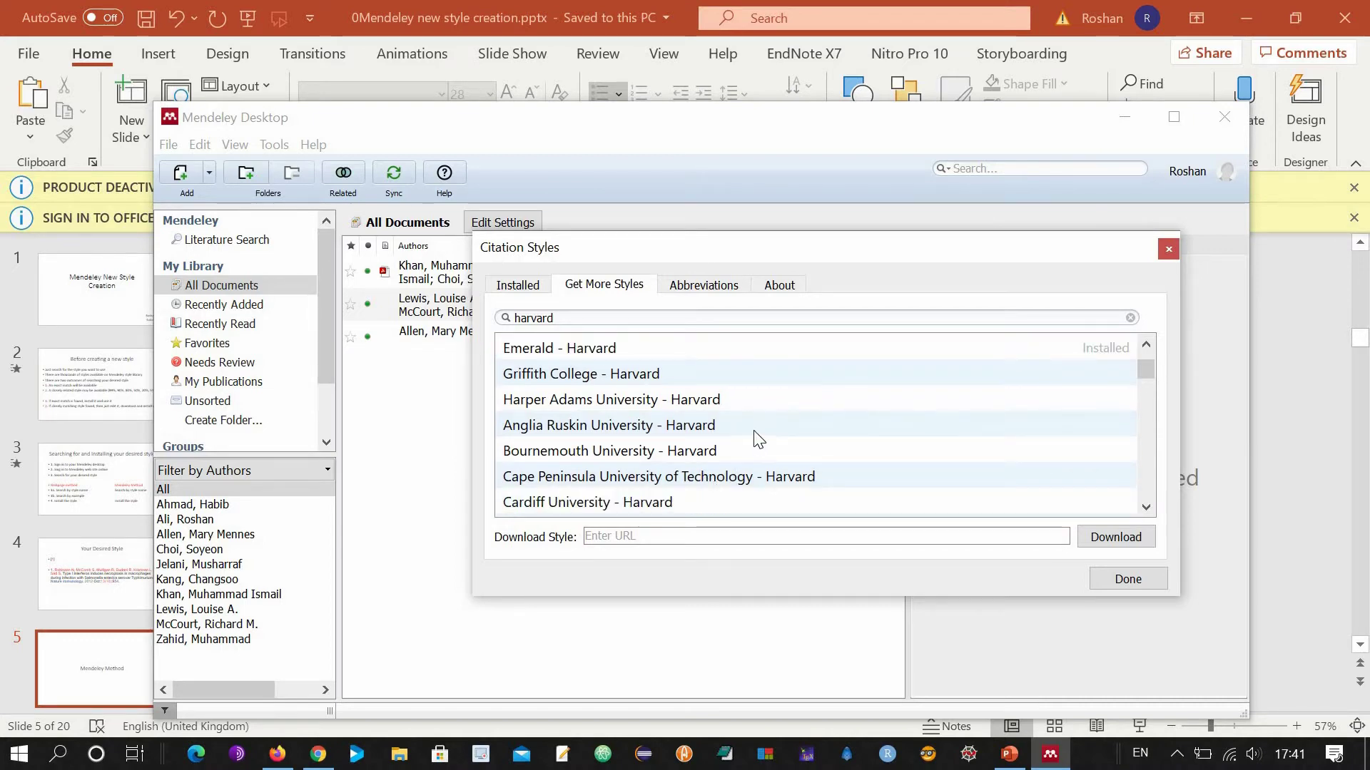
key("Escape")
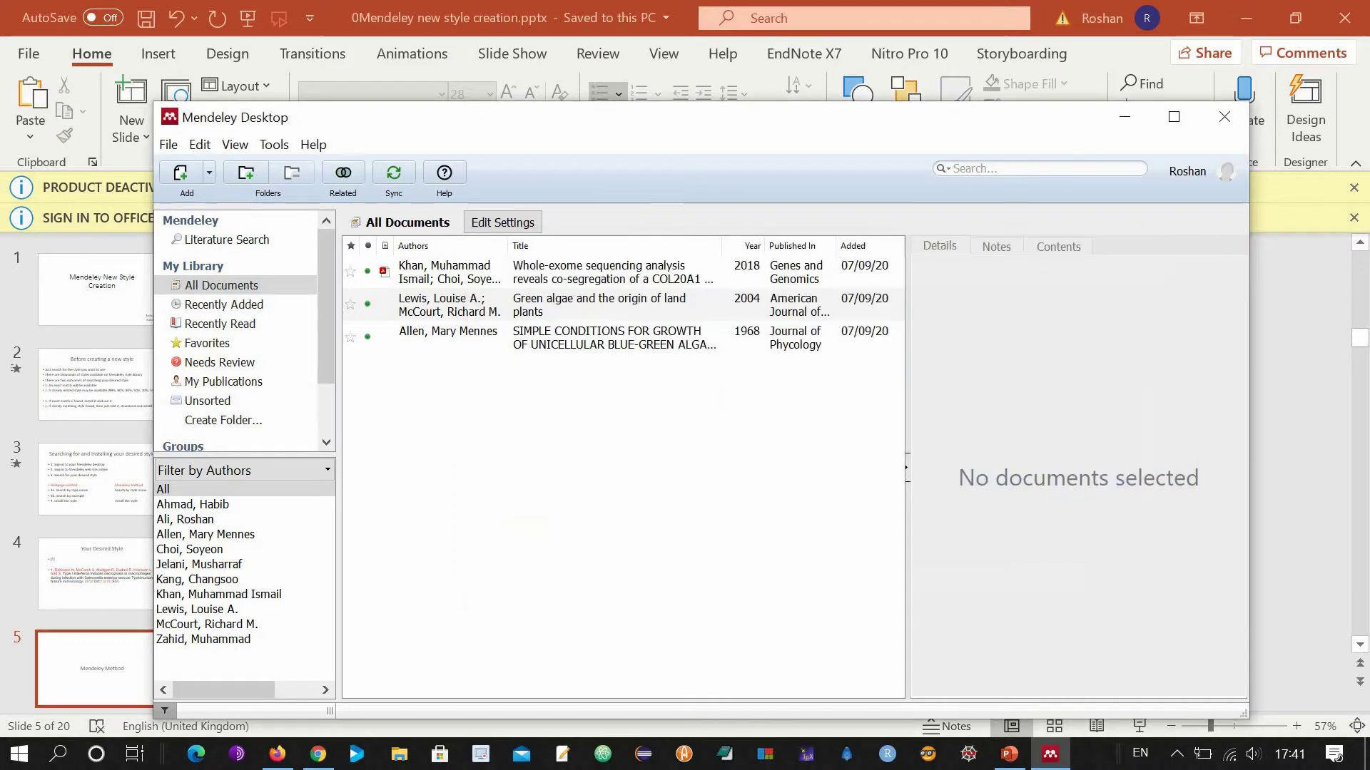
Step: Filter installed styles by 'harvard' and set Emerald - Harvard as the style in use
left_click(228, 149)
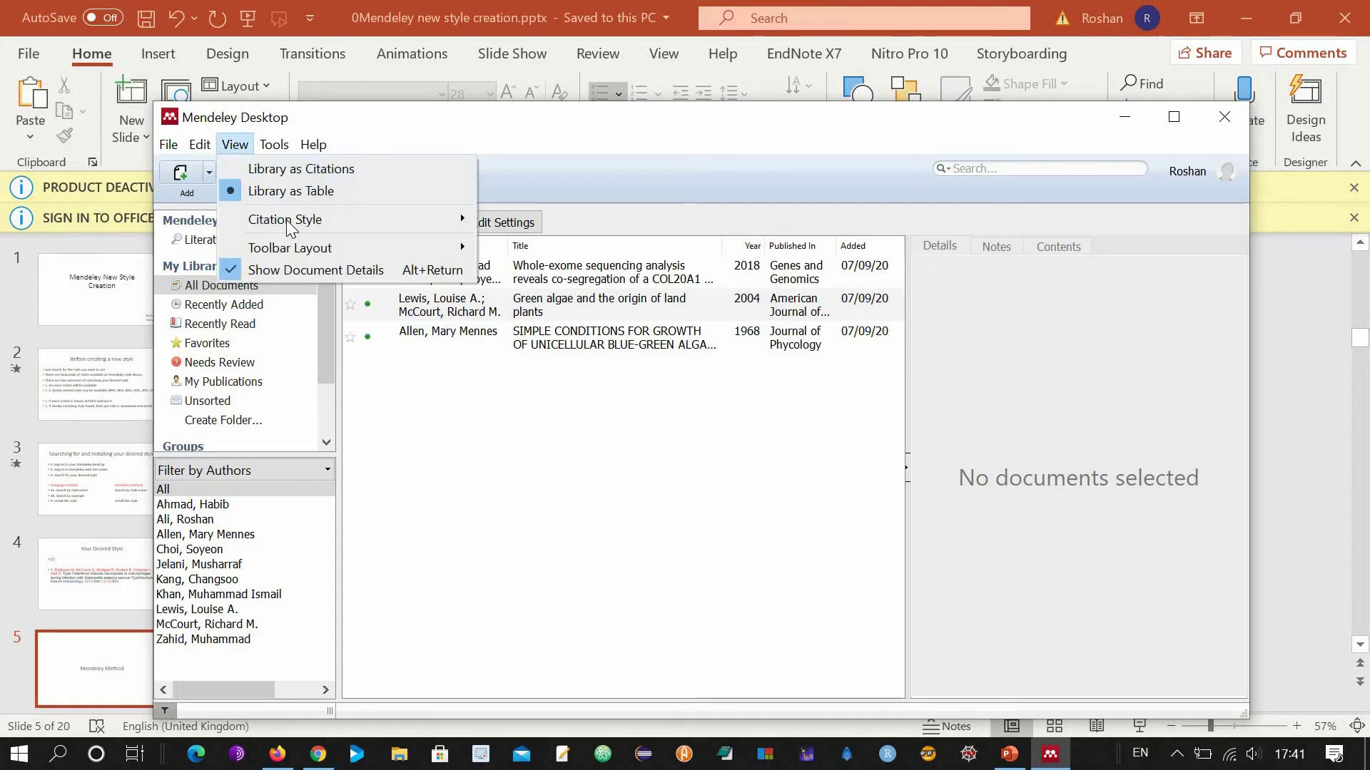
mouse_move(385, 218)
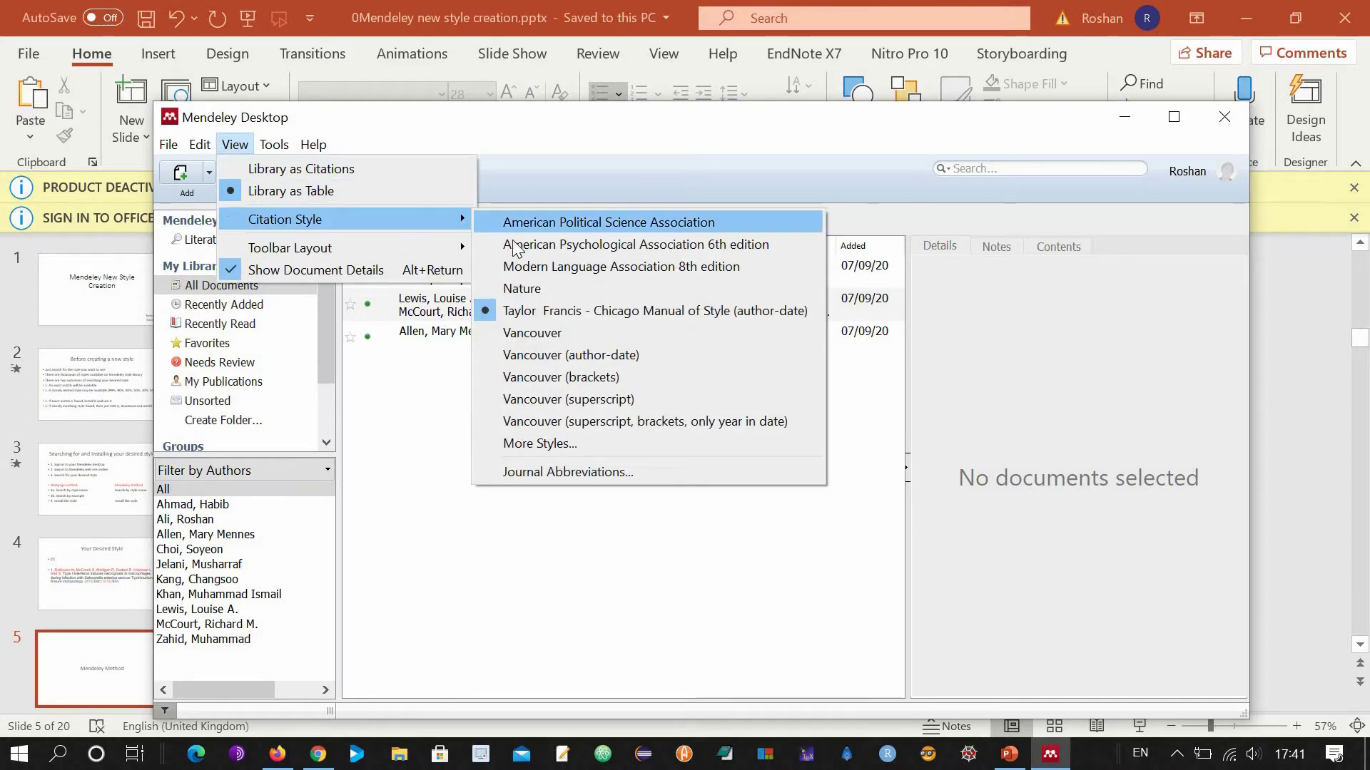
left_click(605, 435)
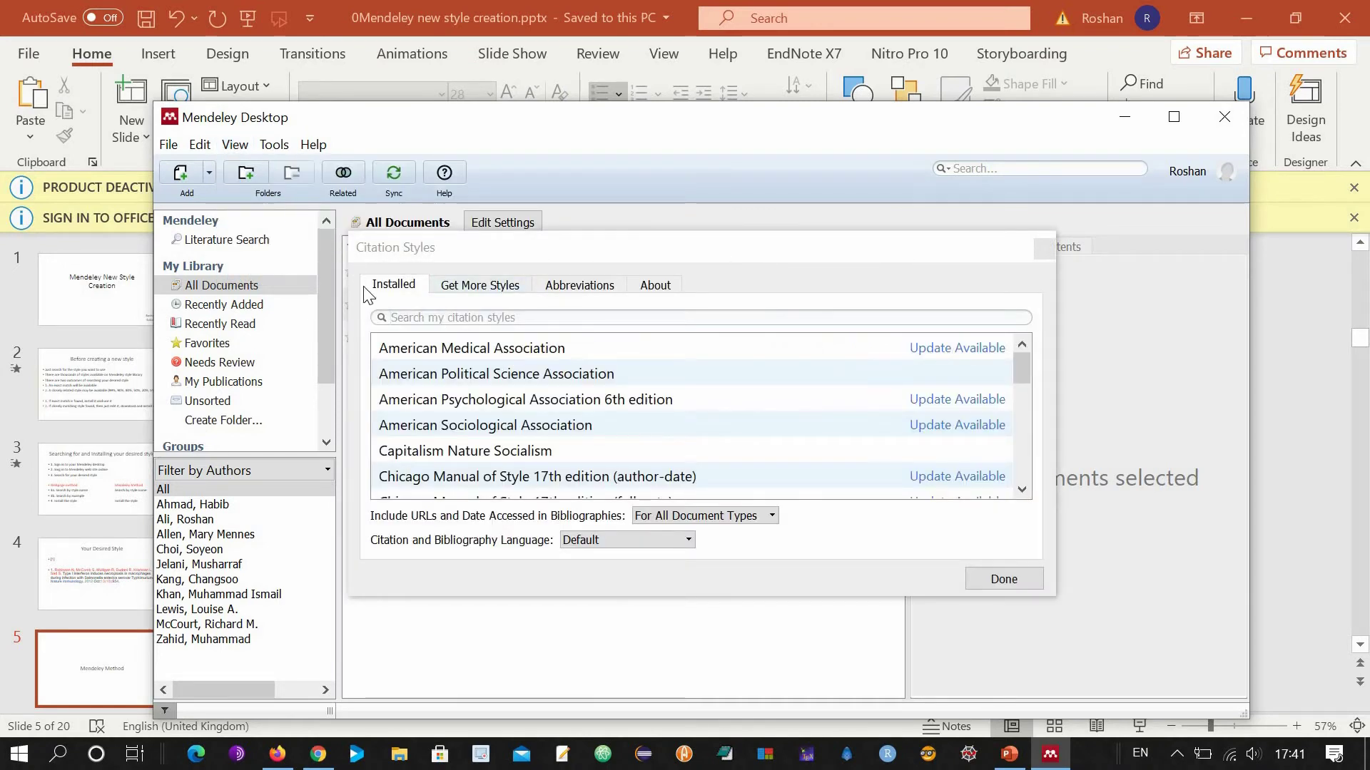
left_click(485, 317)
type("harvard")
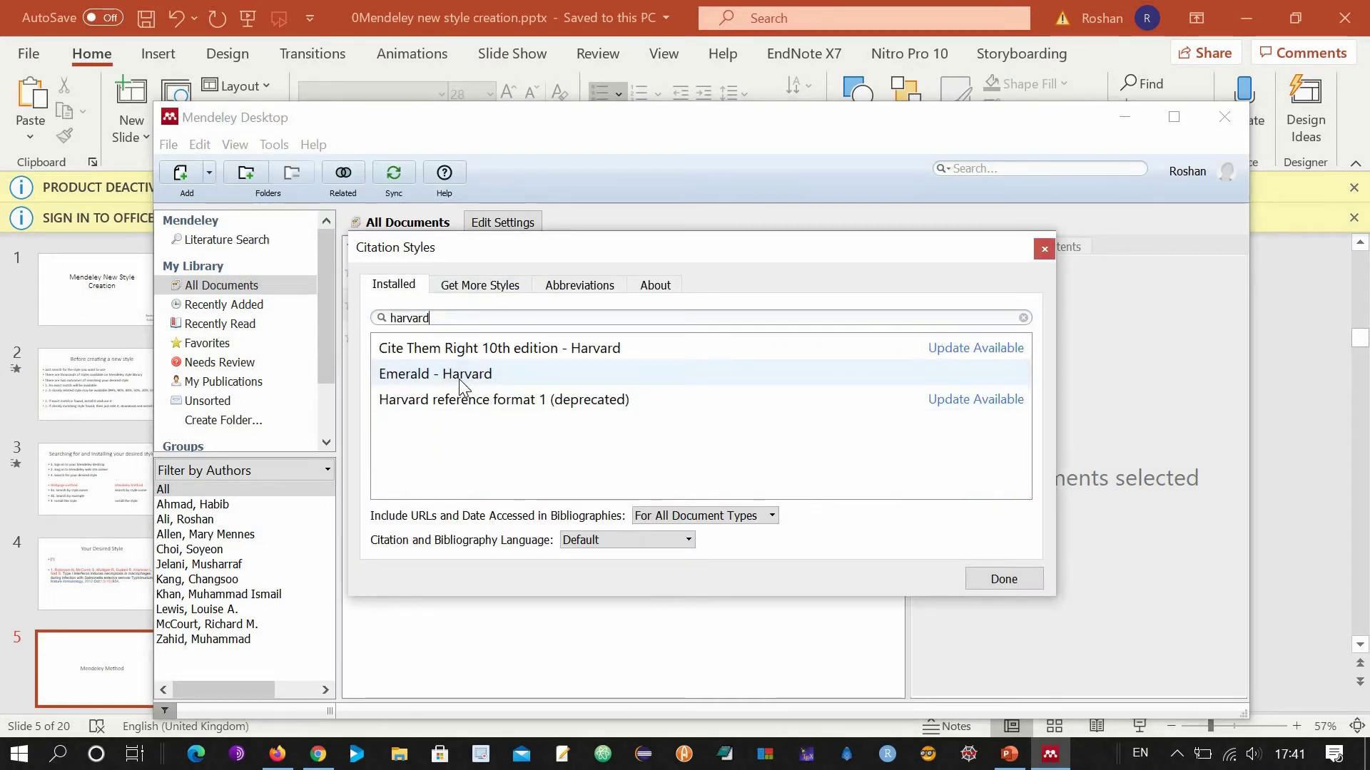
left_click(463, 386)
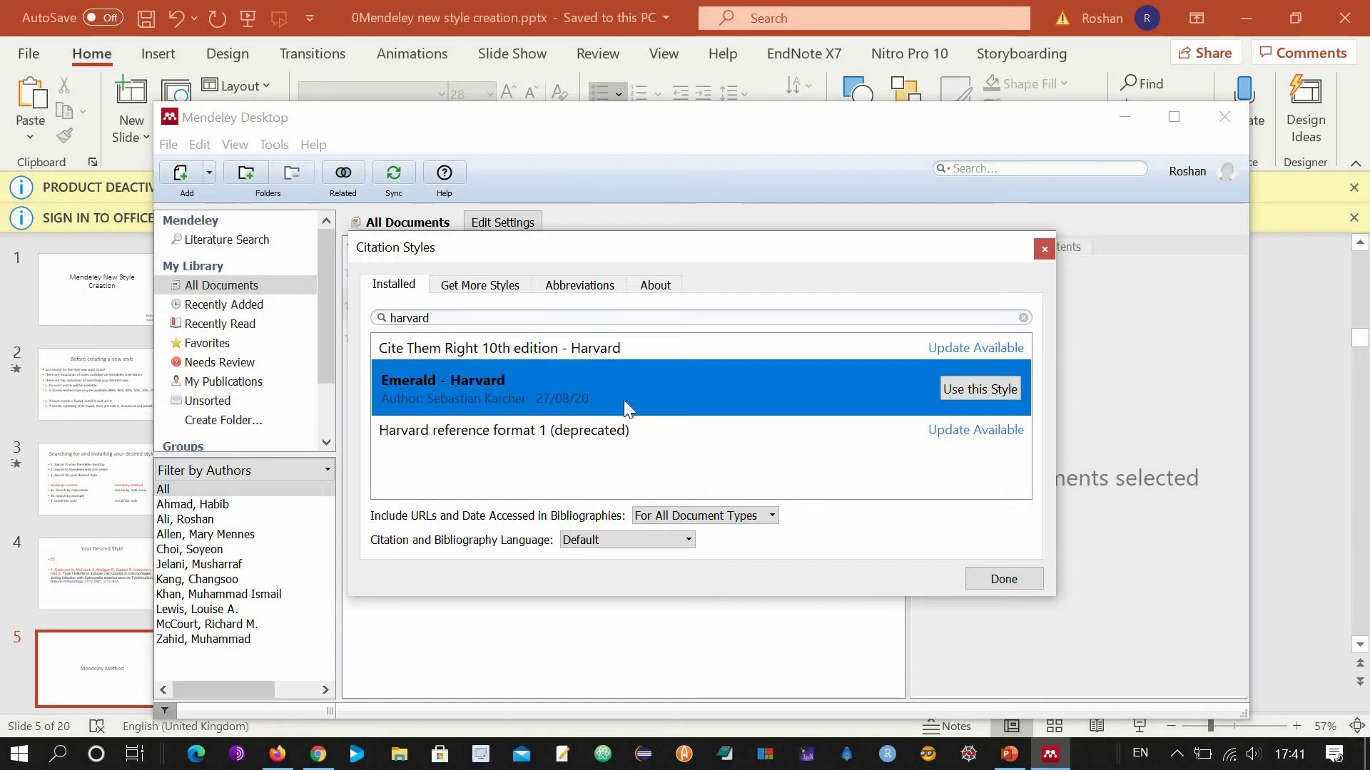
left_click(987, 393)
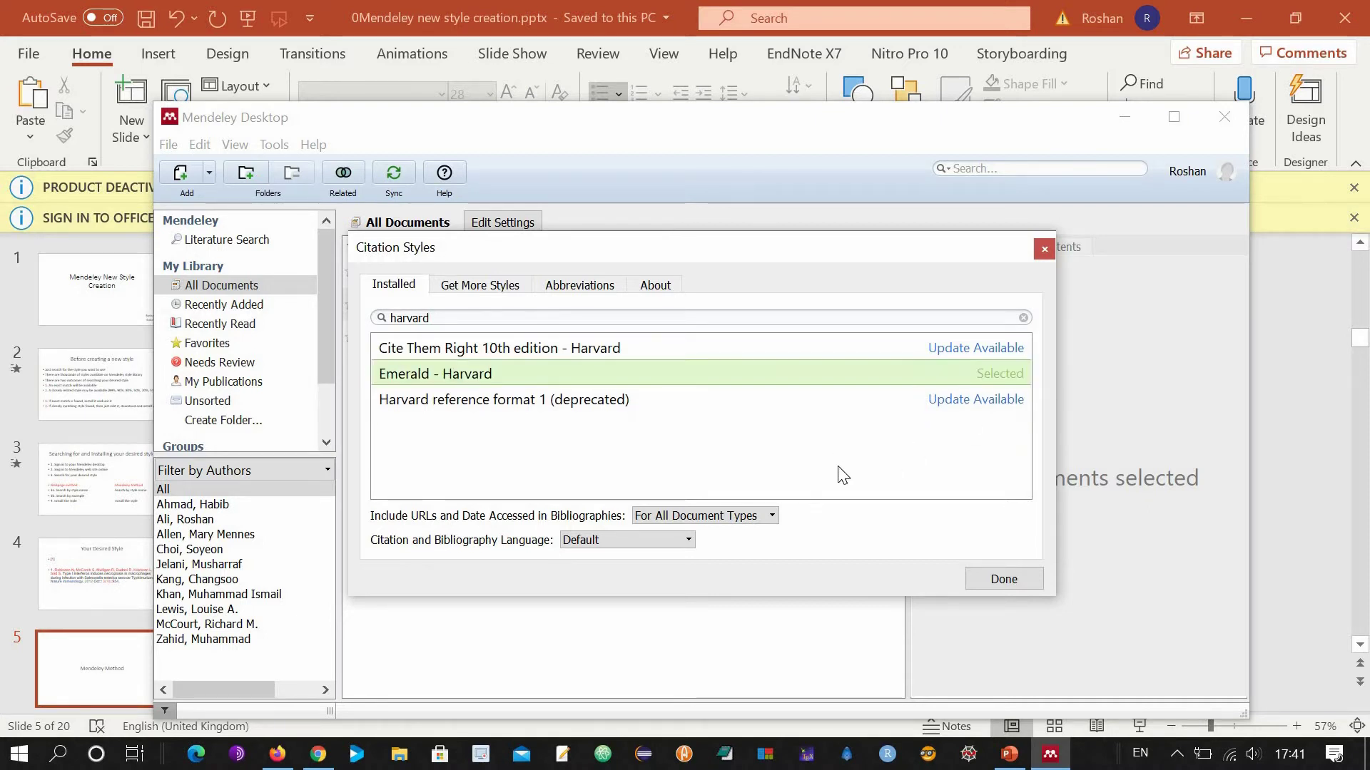
left_click(1004, 579)
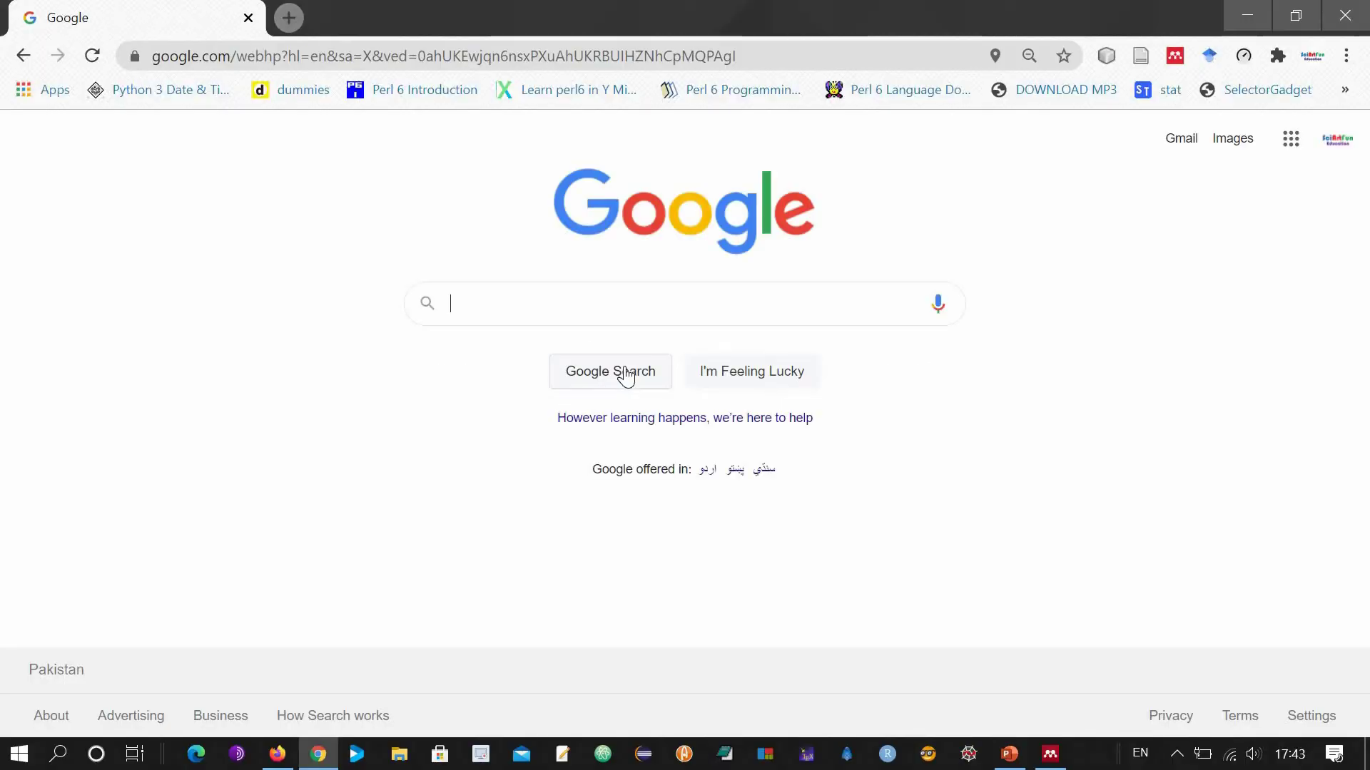
Step: Search Google for 'csl mendeley' and open the Mendeley CSL website
left_click(572, 299)
type("csl")
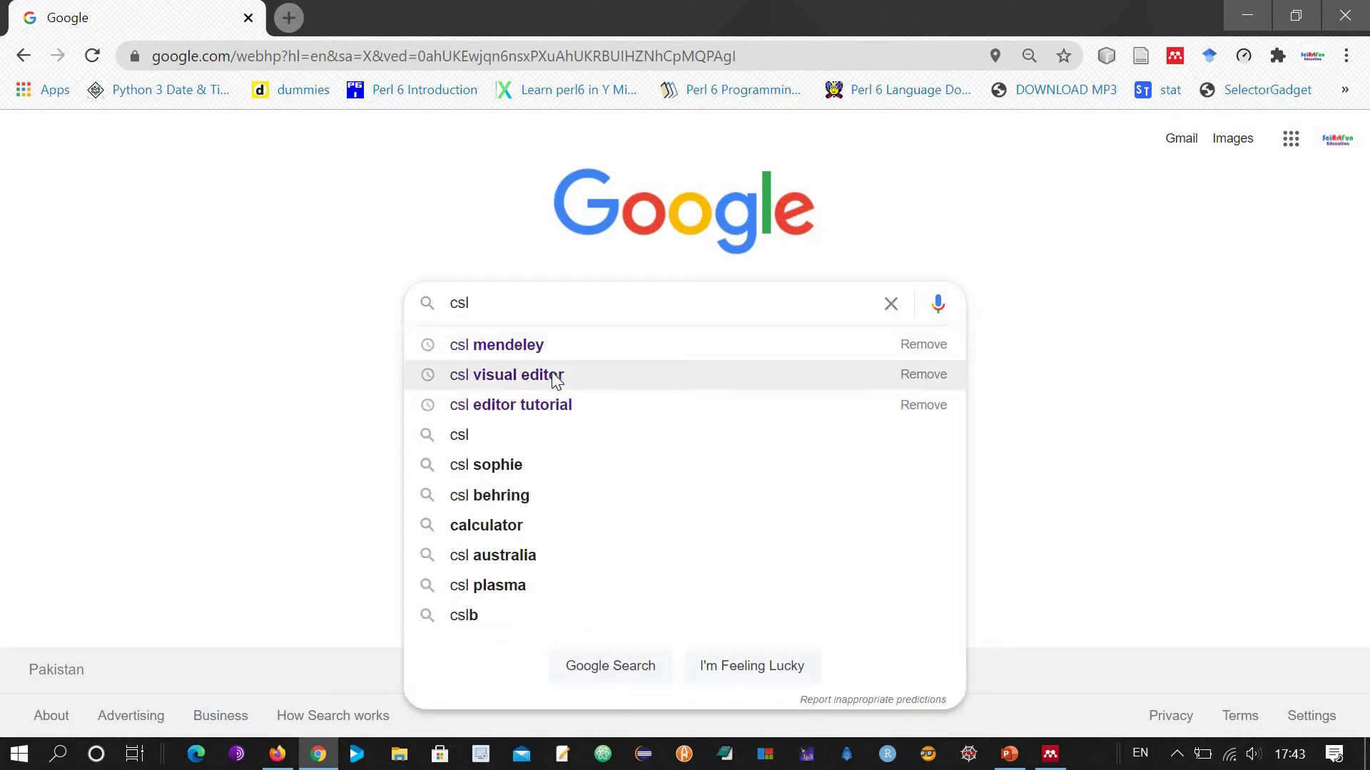
left_click(541, 345)
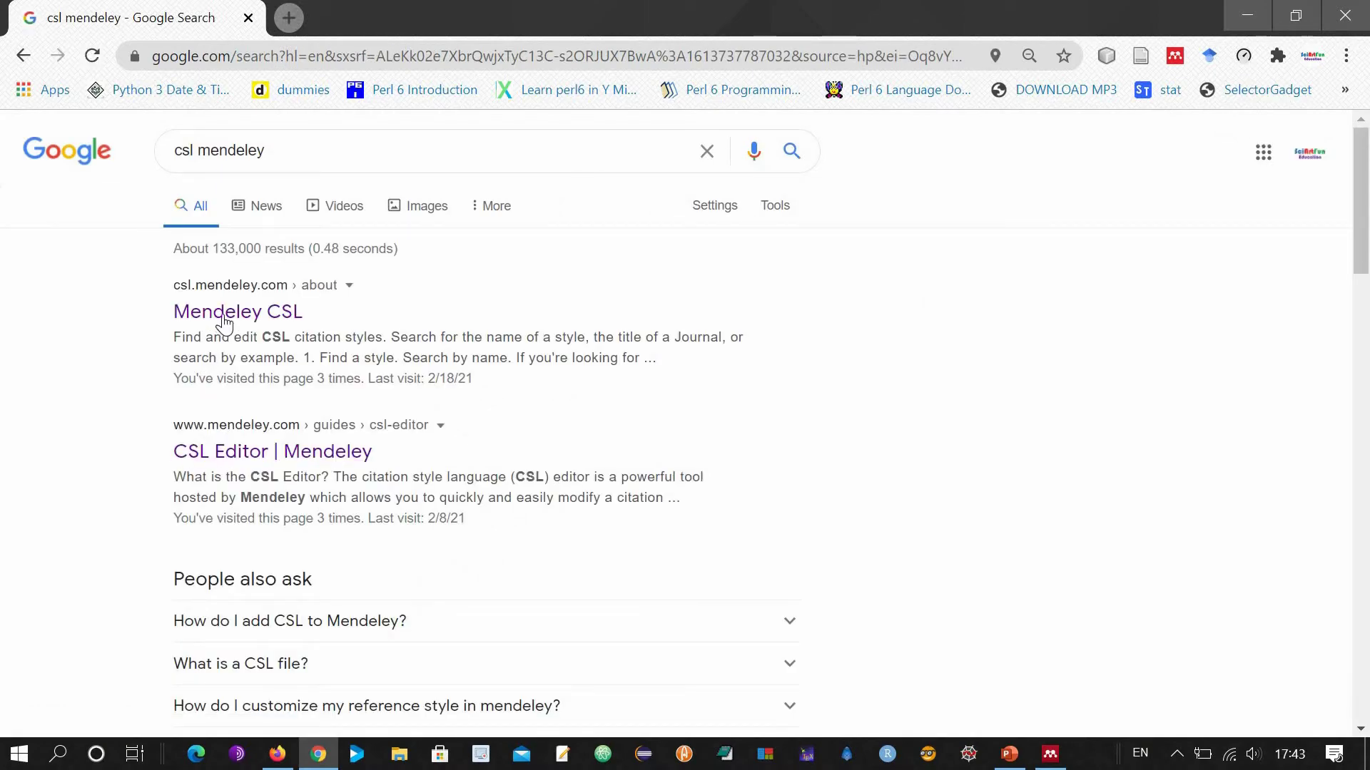
left_click(224, 323)
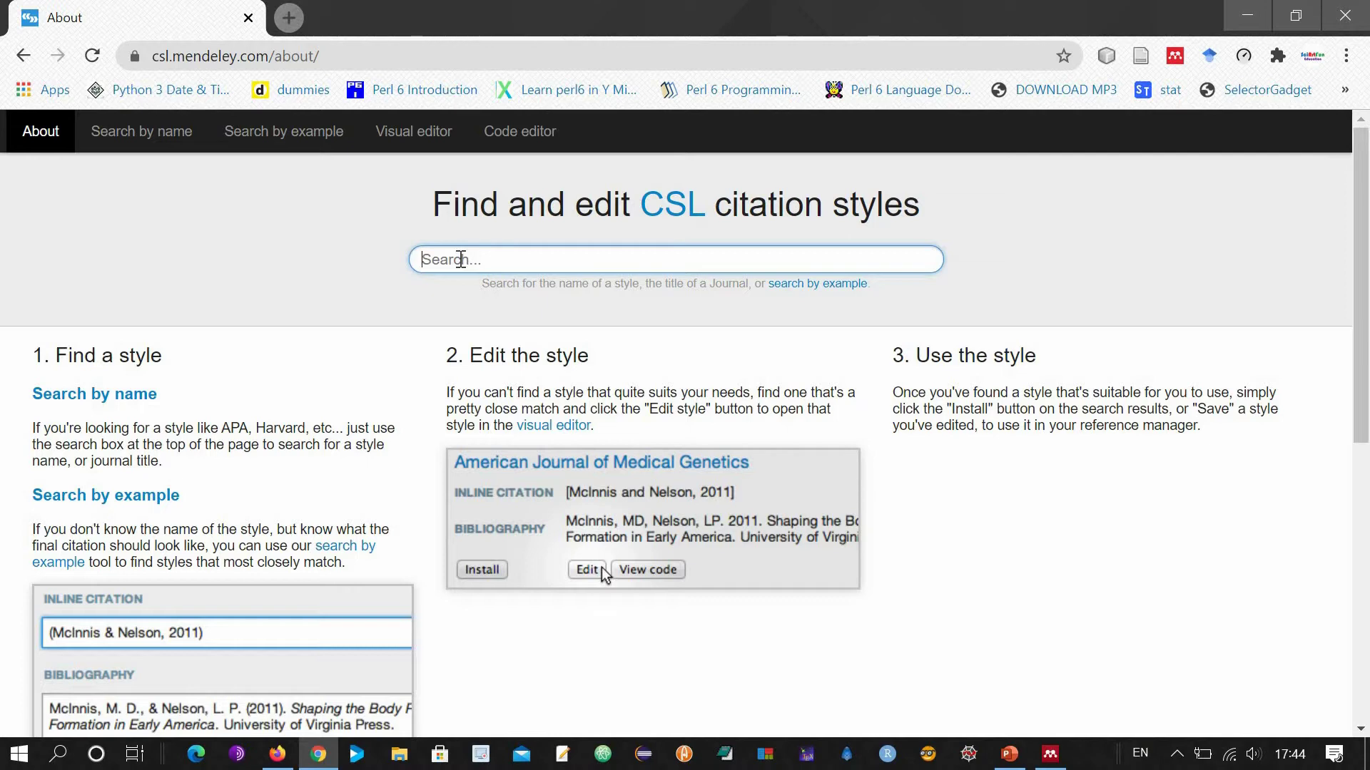
Step: Search style names for 'harvard', browse the 30 results, then go to Search by example
type("harvard")
key("Return")
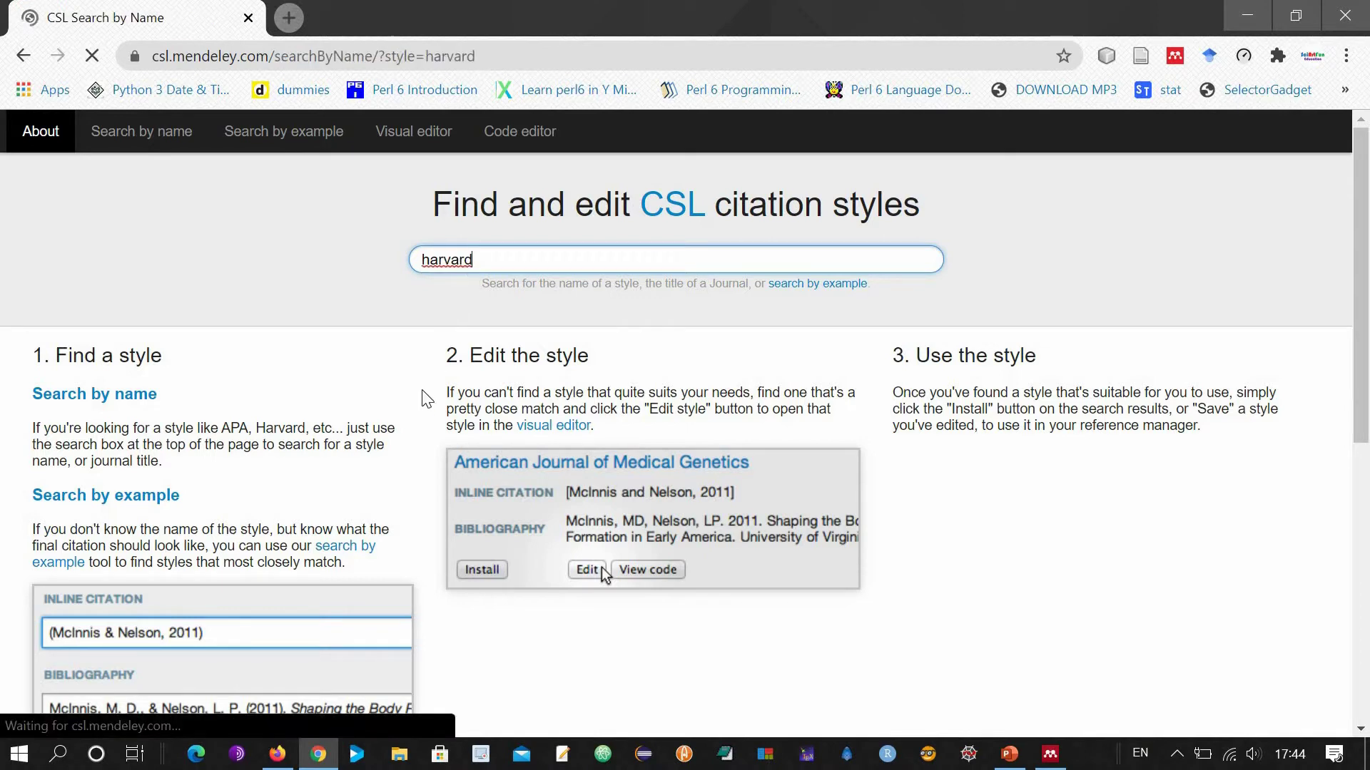
key("ctrl+plus")
key("ctrl+plus")
key("ctrl+plus")
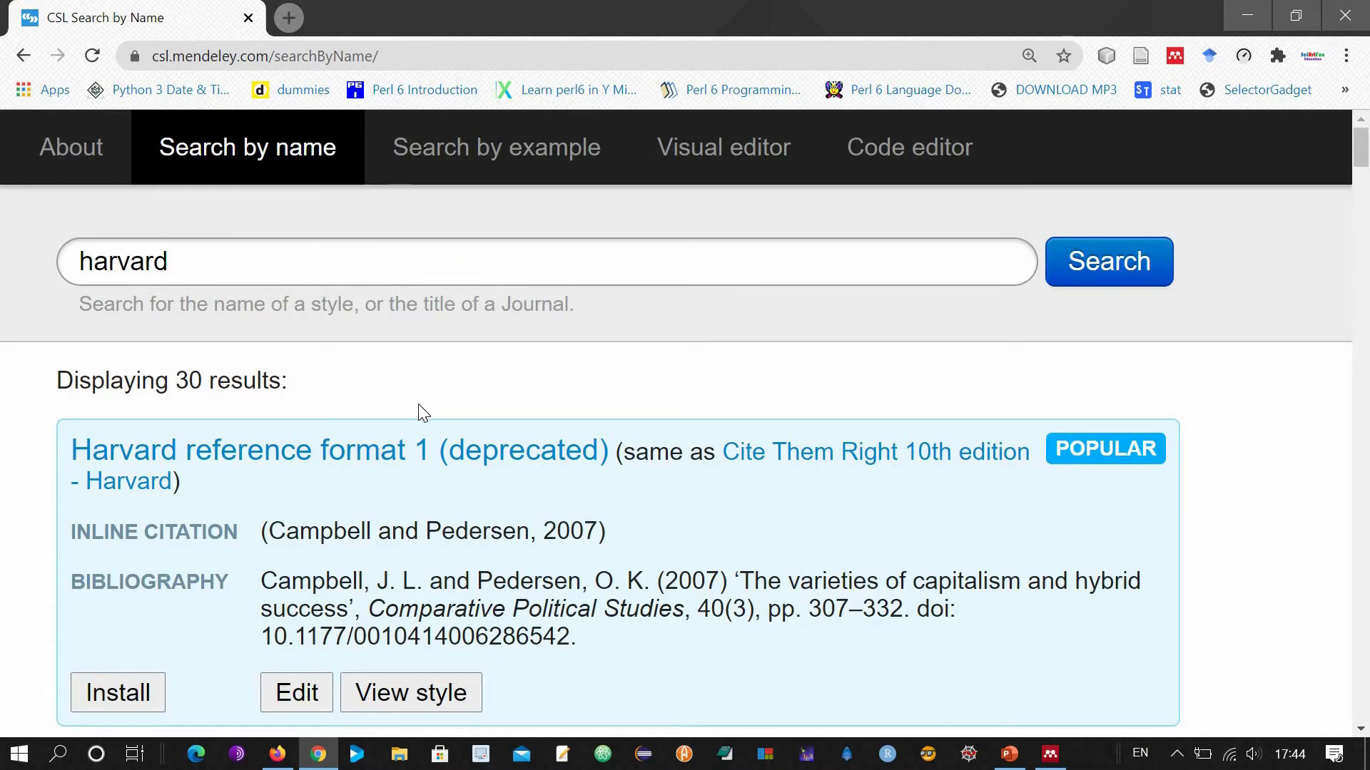
scroll(423, 409, "down", 1)
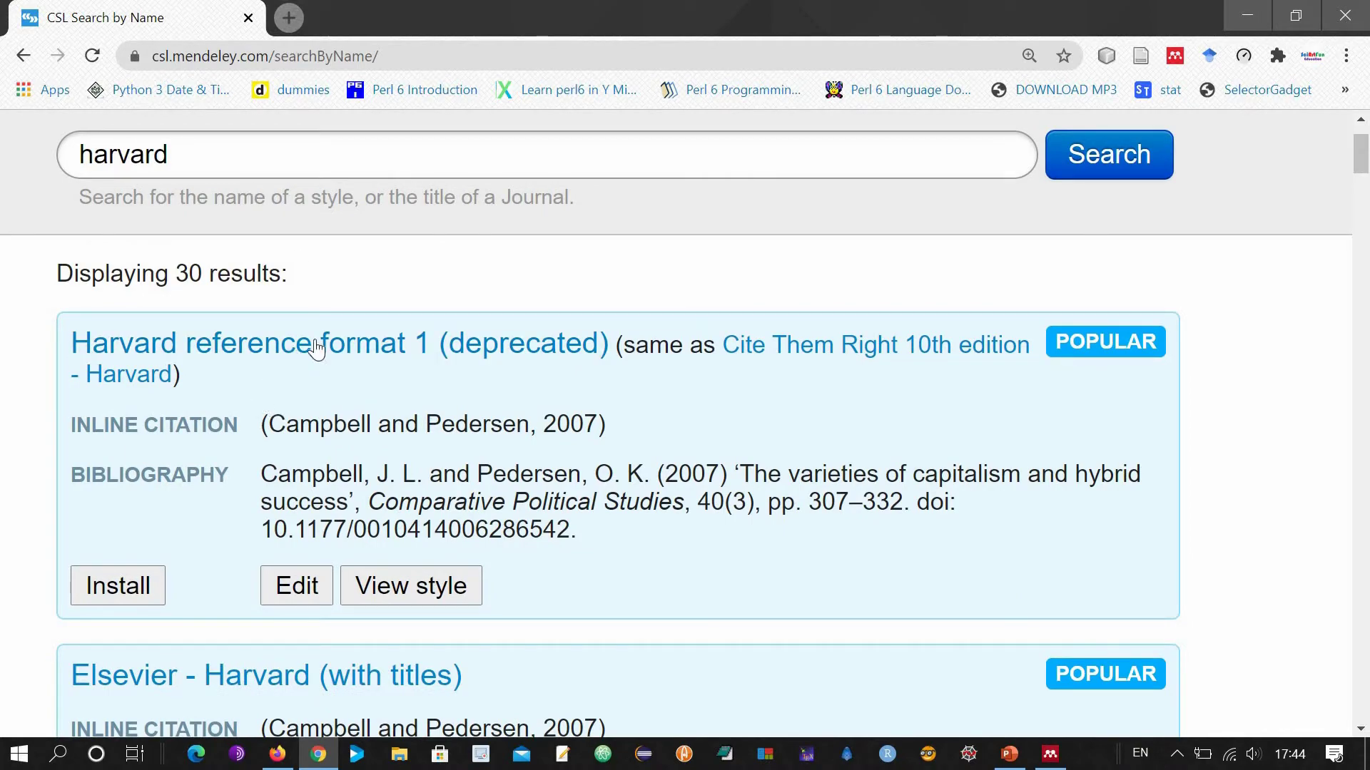
scroll(263, 526, "down", 2)
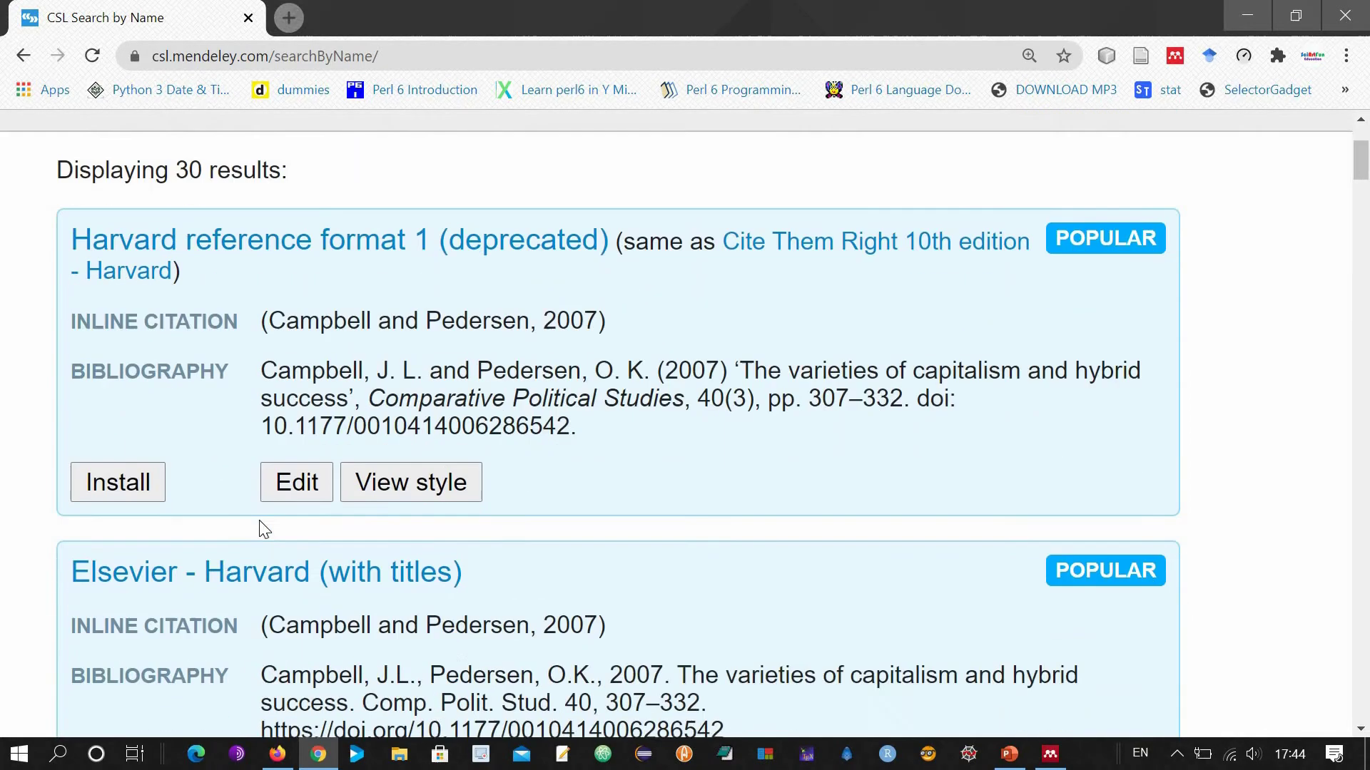
scroll(438, 397, "down", 2)
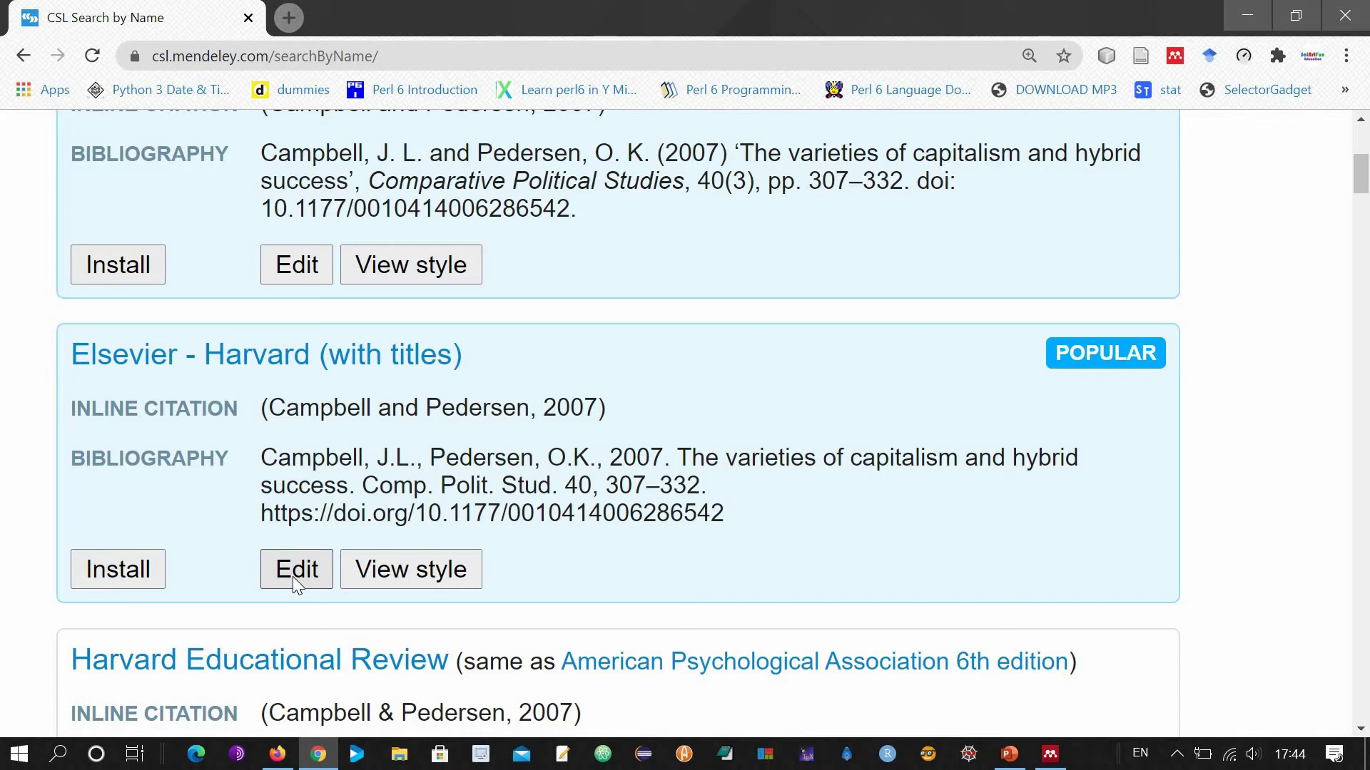
scroll(246, 560, "down", 5)
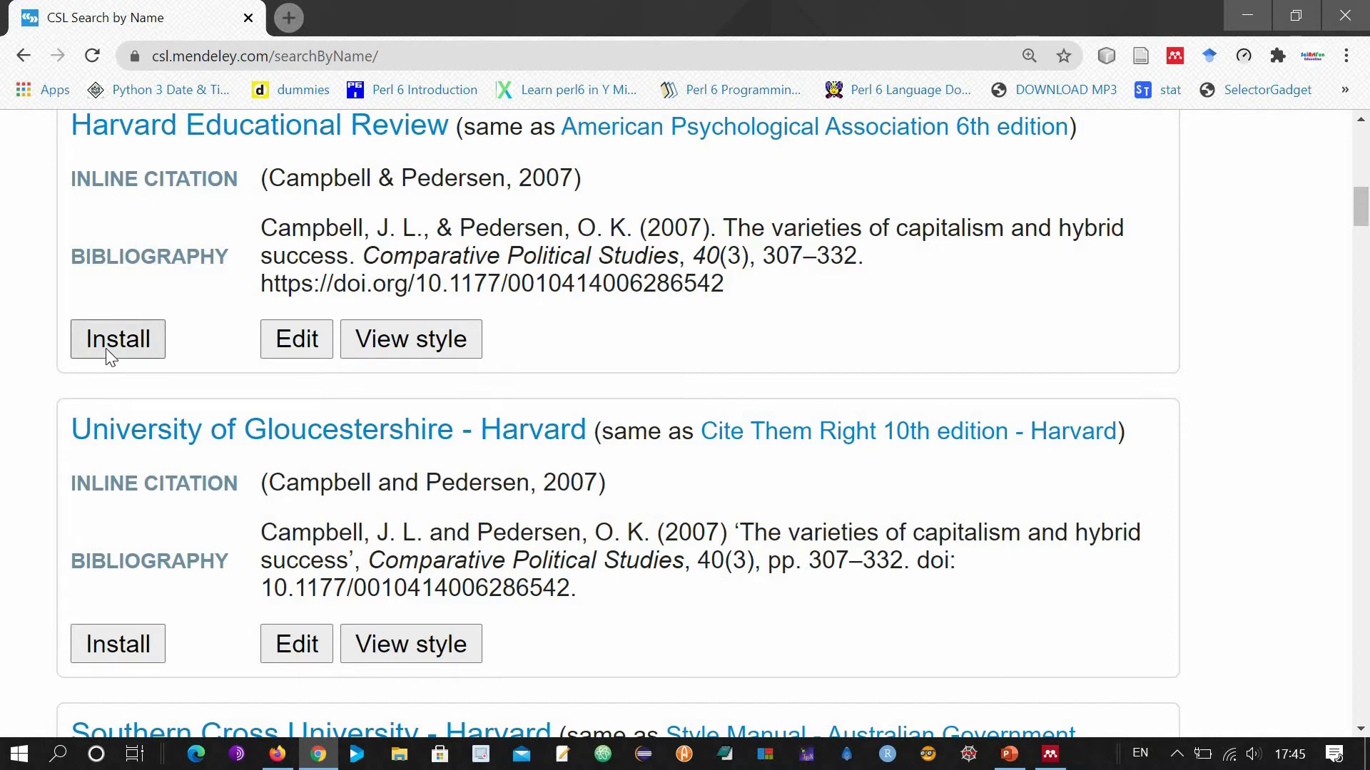
scroll(113, 354, "up", 5)
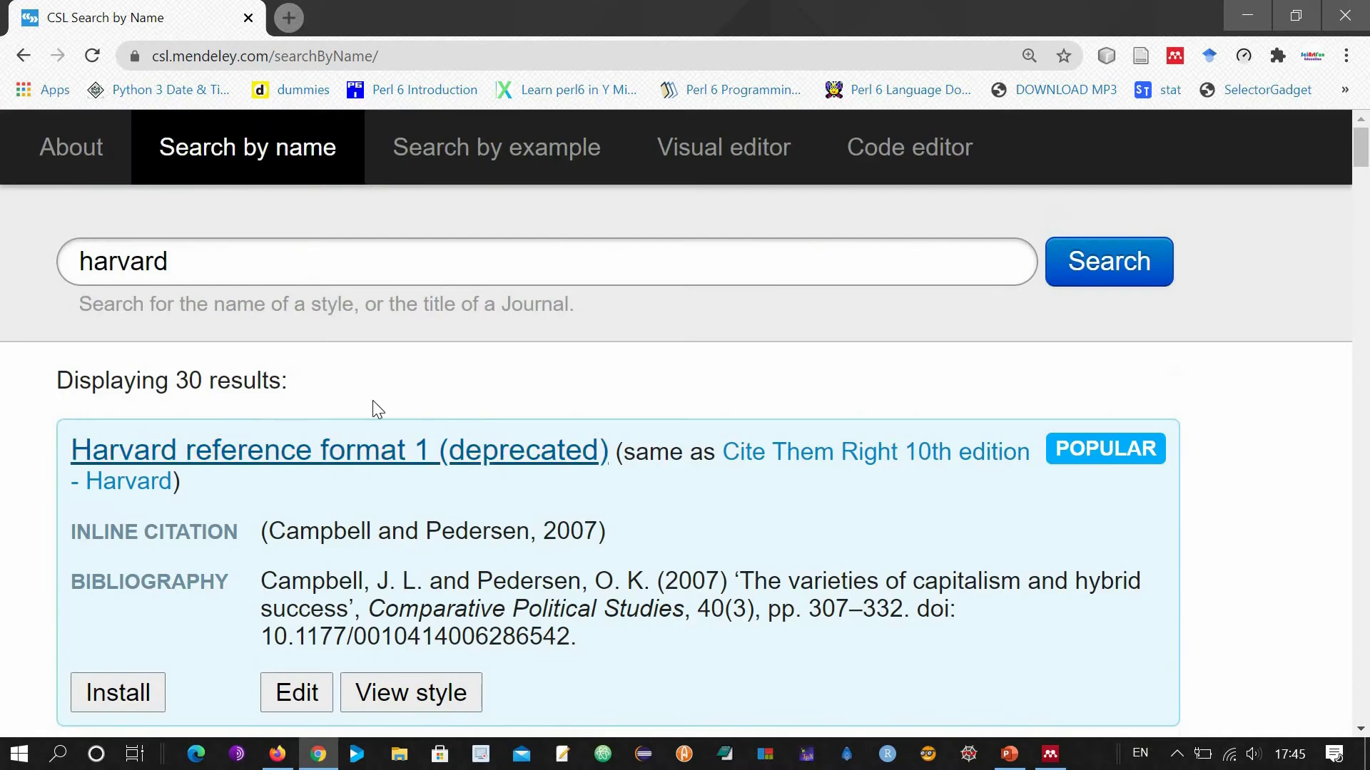
left_click(496, 166)
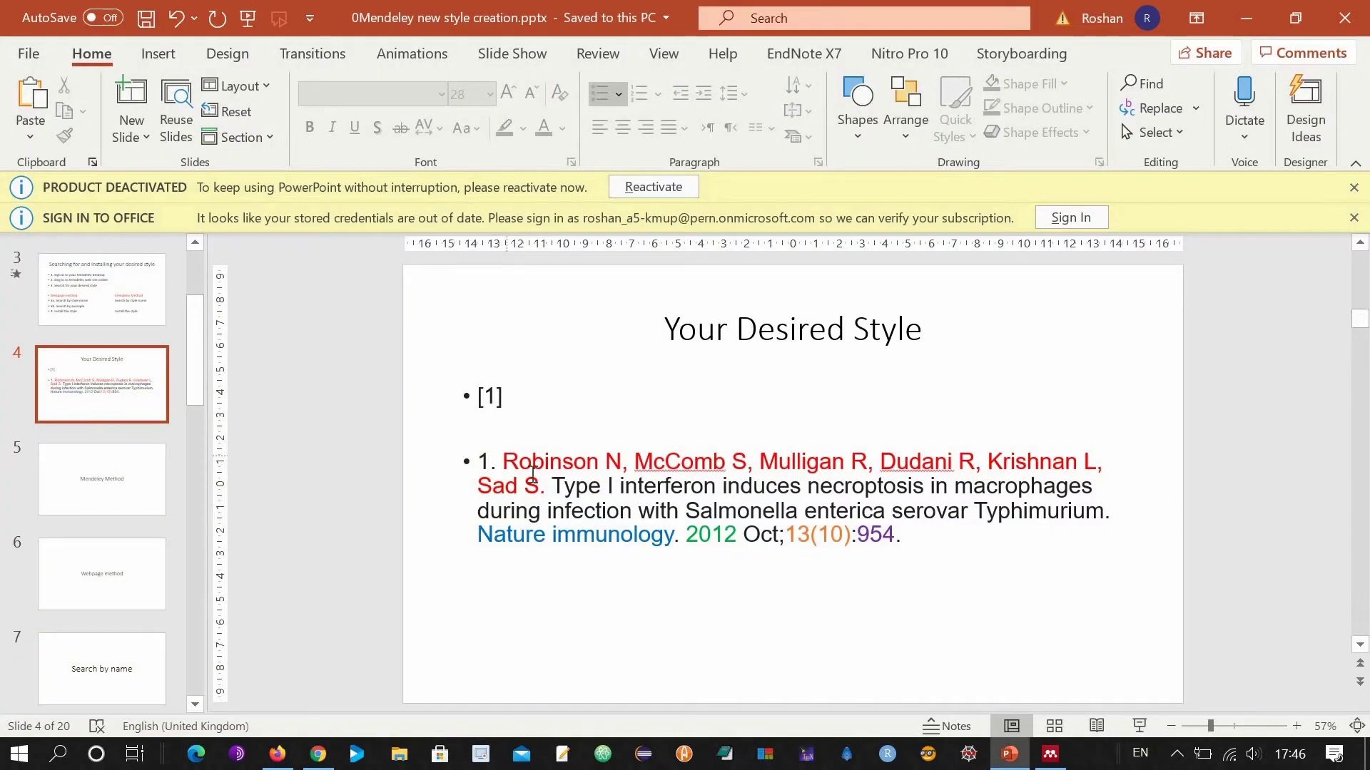
Step: Copy the numbered example reference from slide 4 and return to Chrome
left_click_drag(505, 460, 742, 540)
left_click_drag(904, 547, 905, 548)
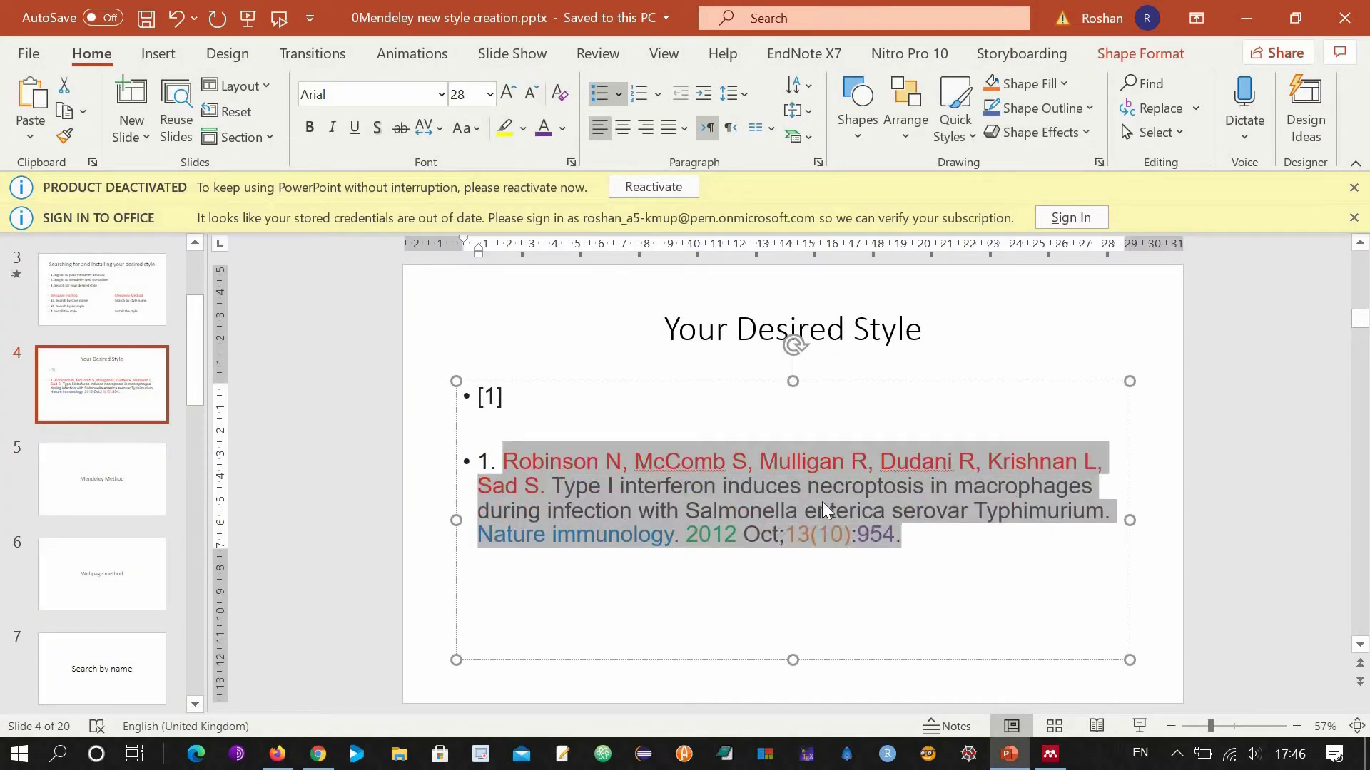
right_click(757, 495)
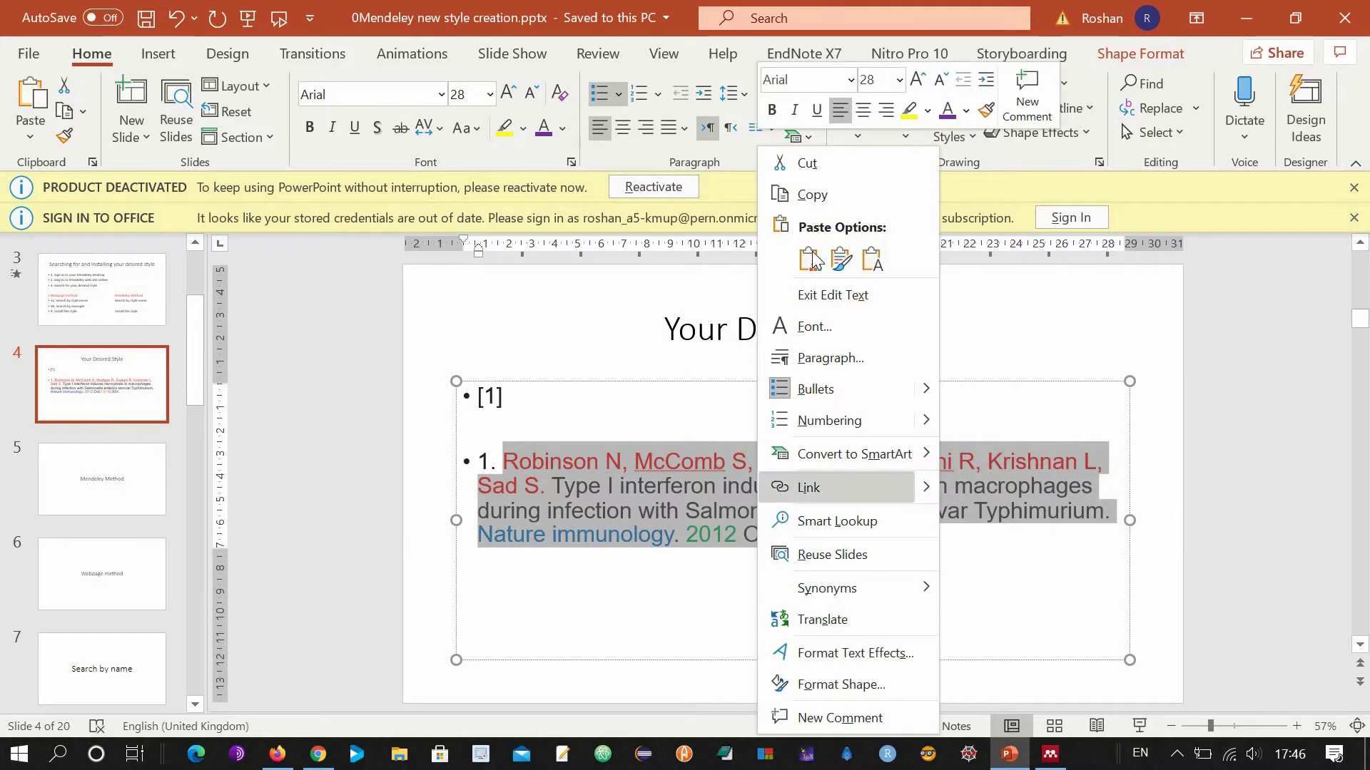
left_click(824, 197)
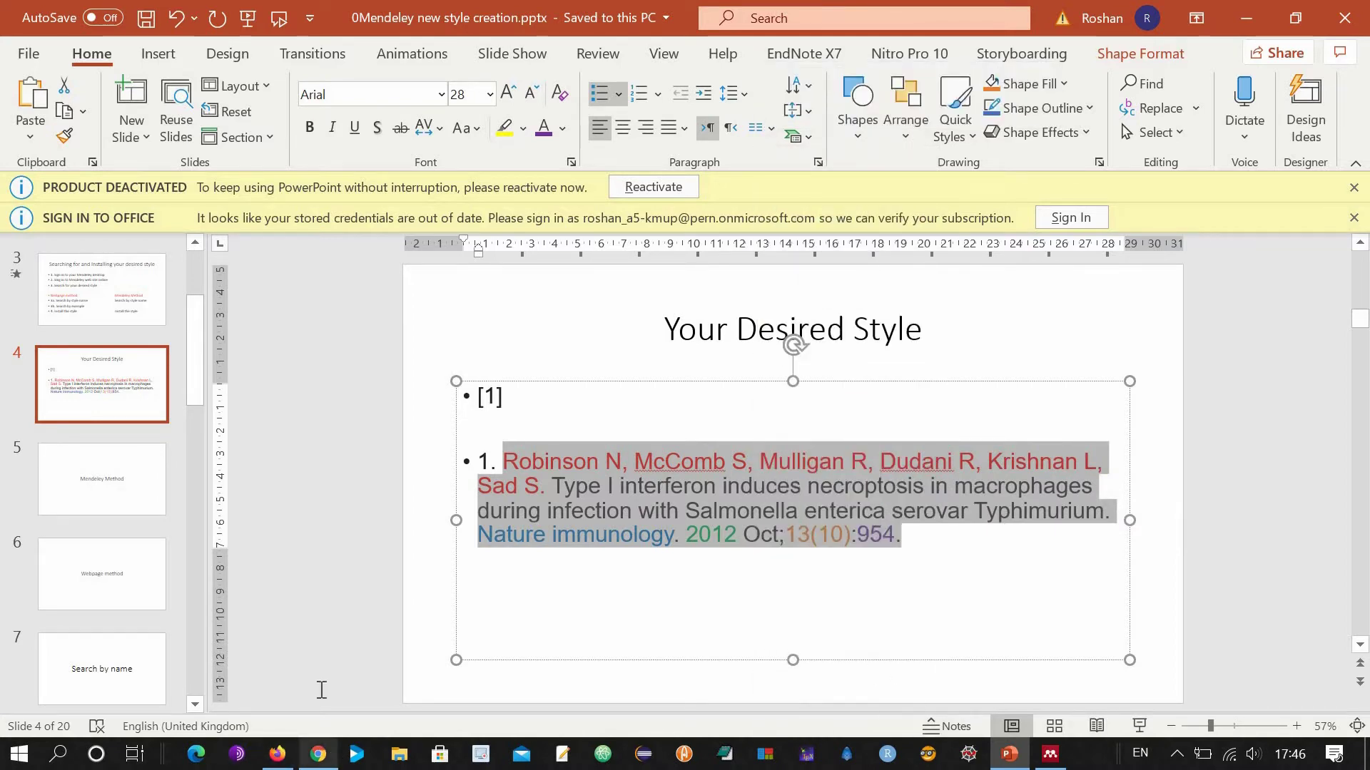
left_click(318, 754)
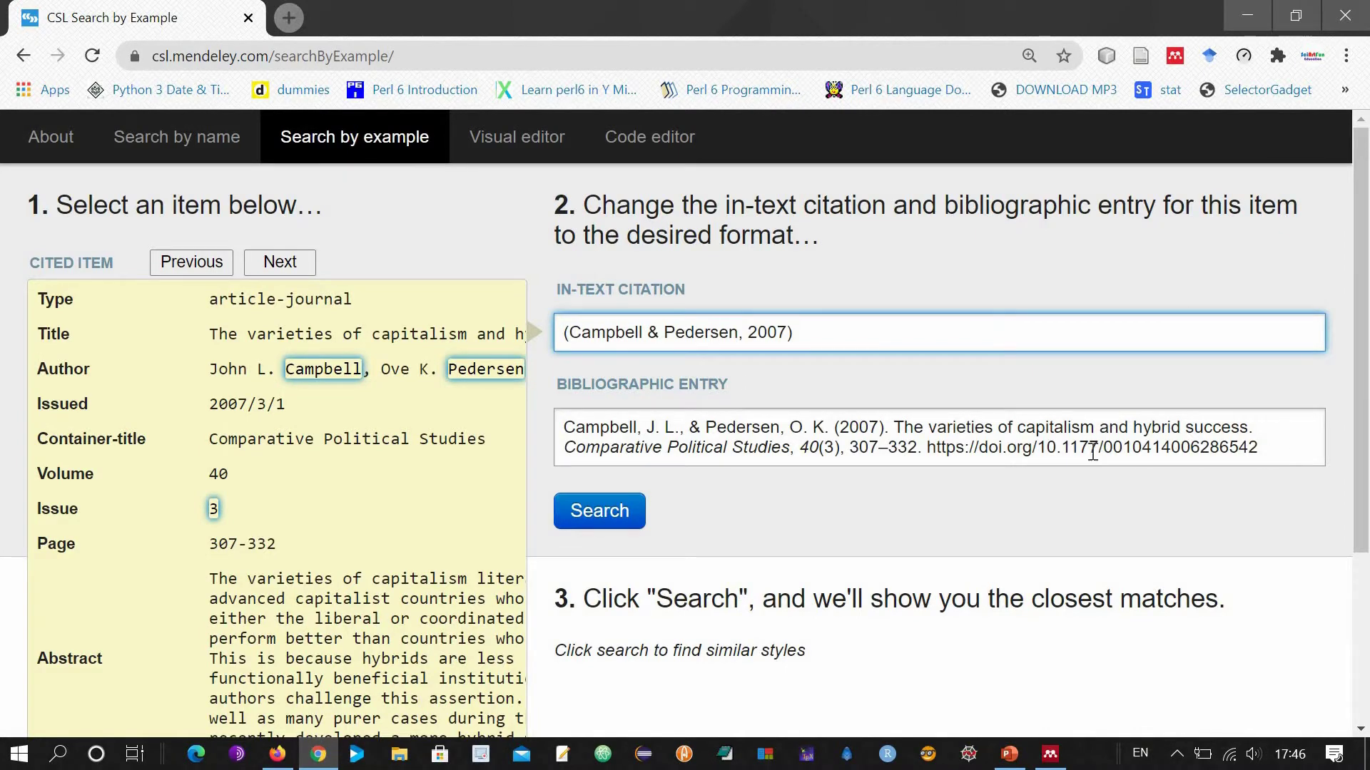
Step: Replace the sample bibliographic entry with the pasted Robinson reference
left_click_drag(1260, 448, 563, 426)
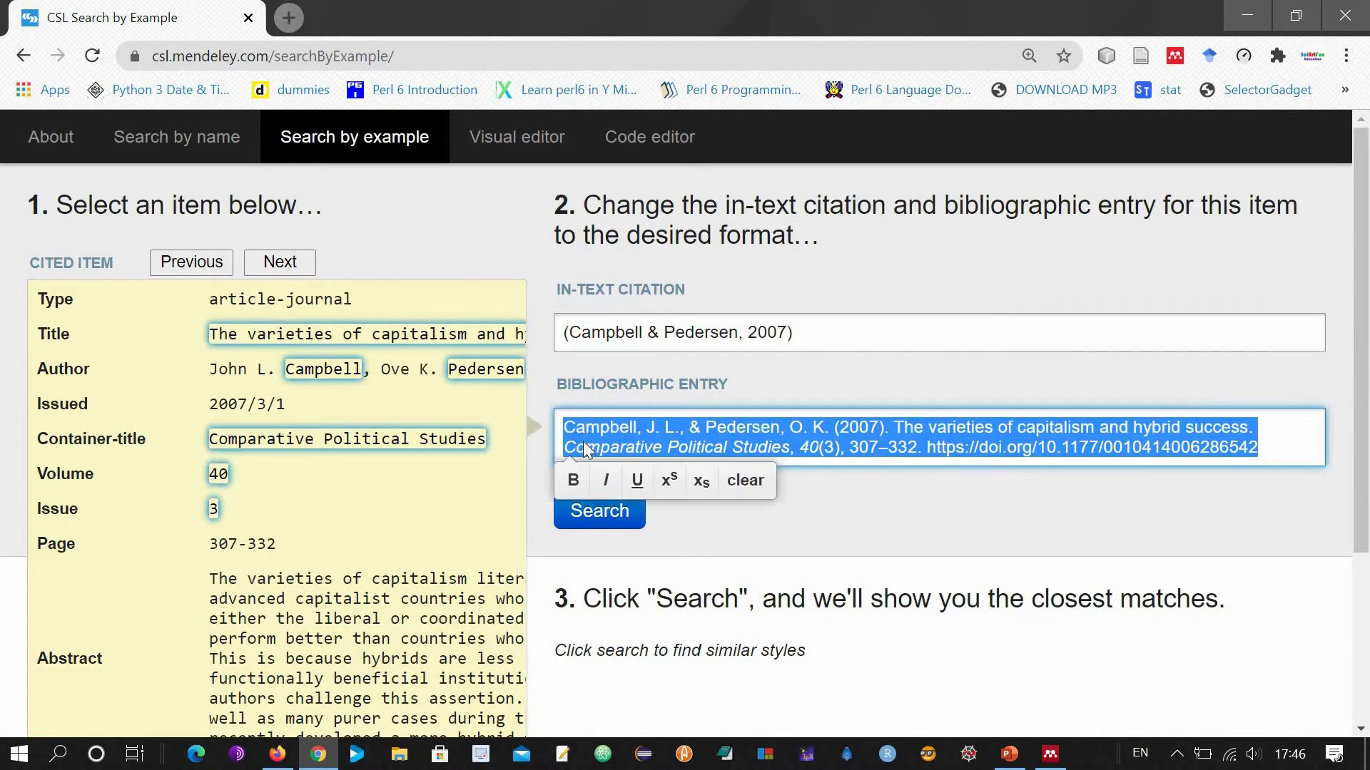
right_click(583, 441)
left_click(648, 181)
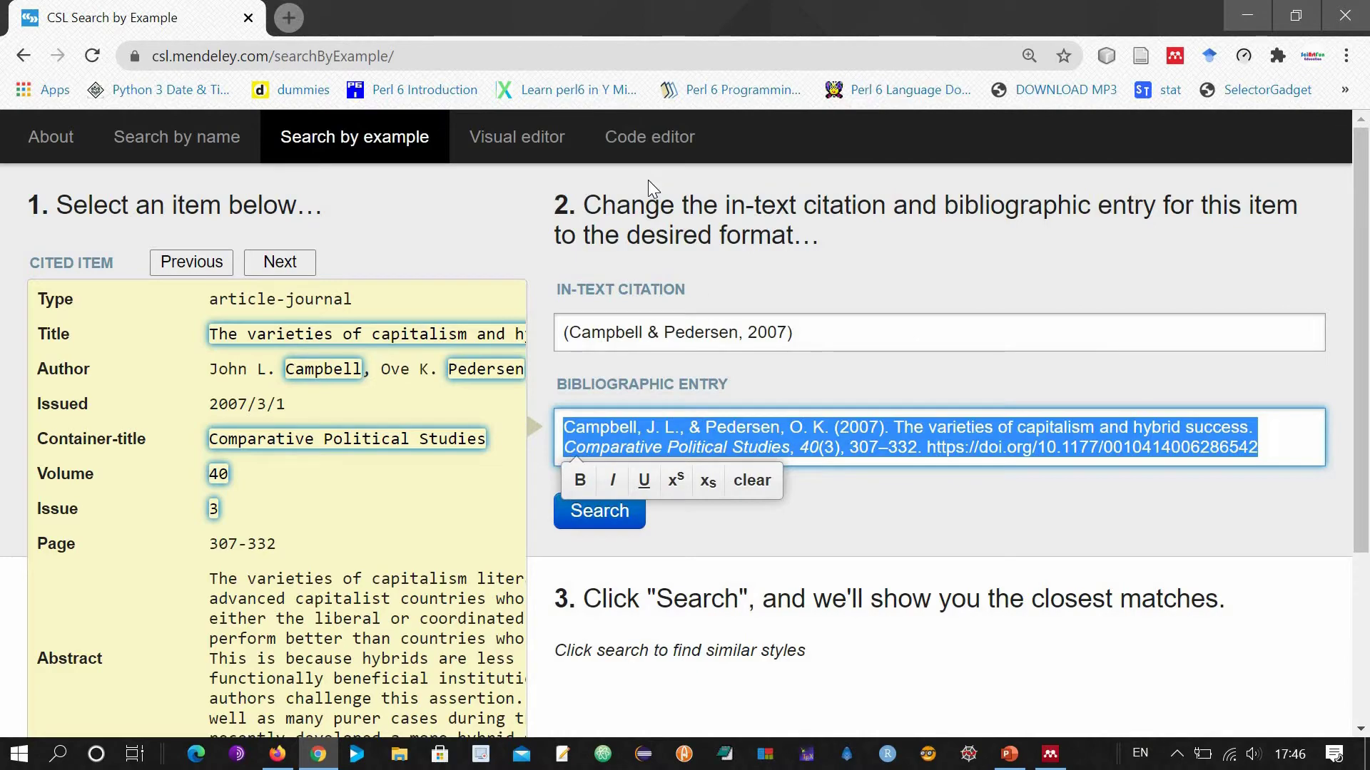
scroll(742, 378, "down", 3)
scroll(743, 379, "up", 3)
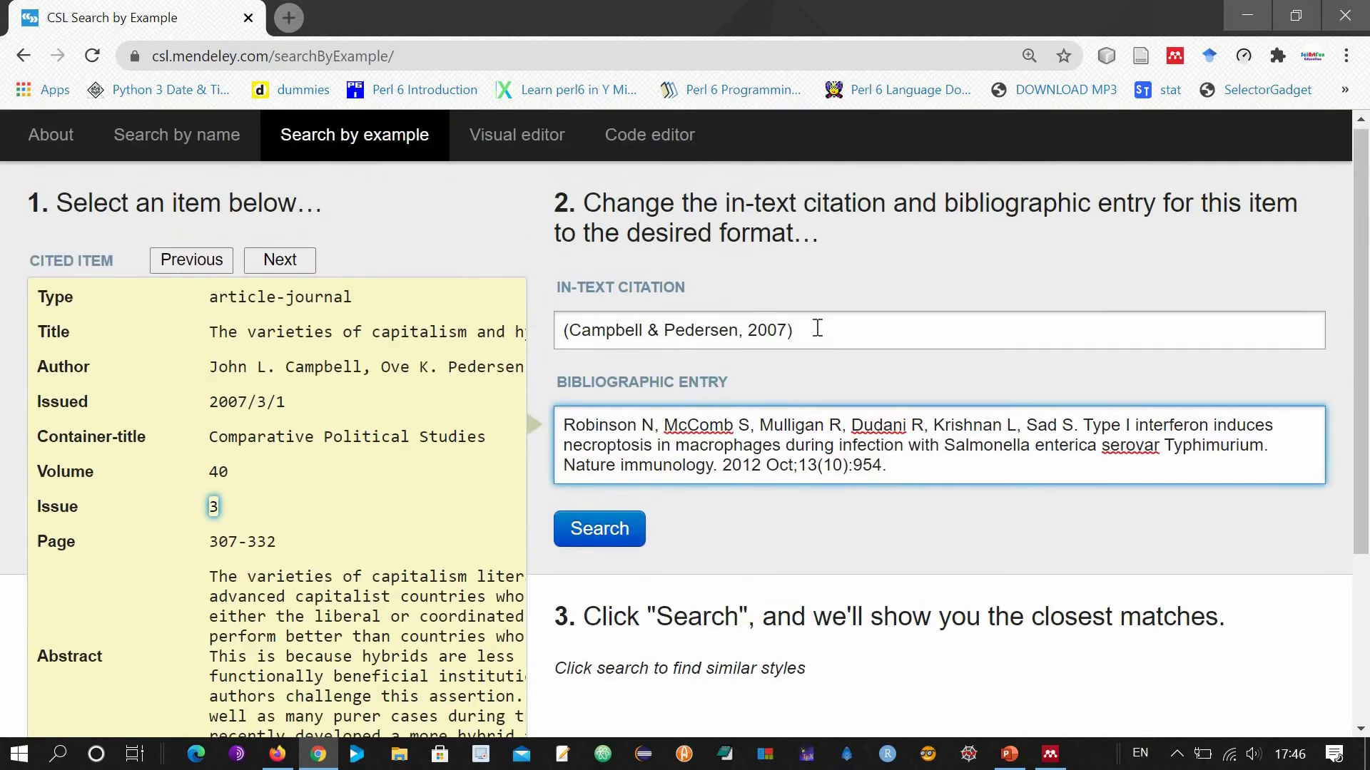
Step: Set the in-text citation to [1], search, and edit the top match, American Journal of Translational Research
left_click_drag(792, 330, 558, 335)
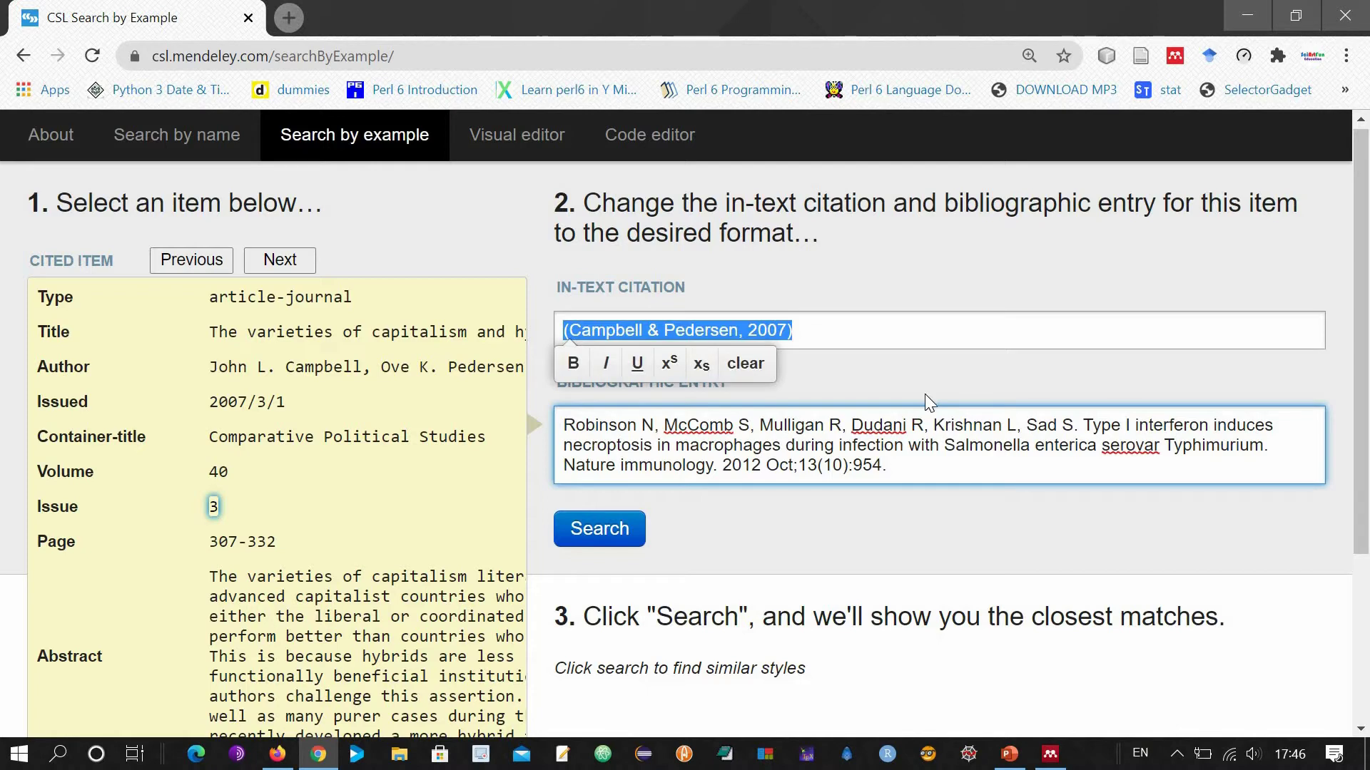
type("[")
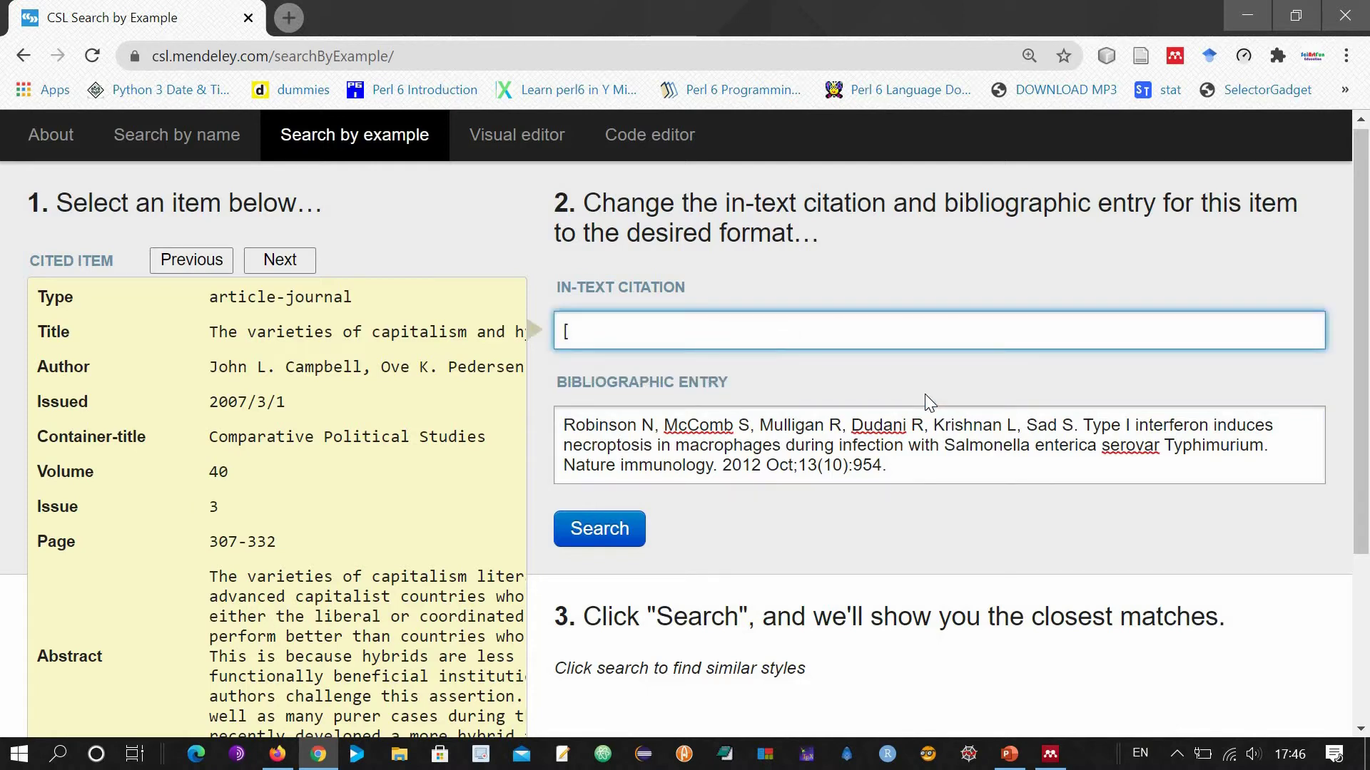
type("1]")
left_click(617, 528)
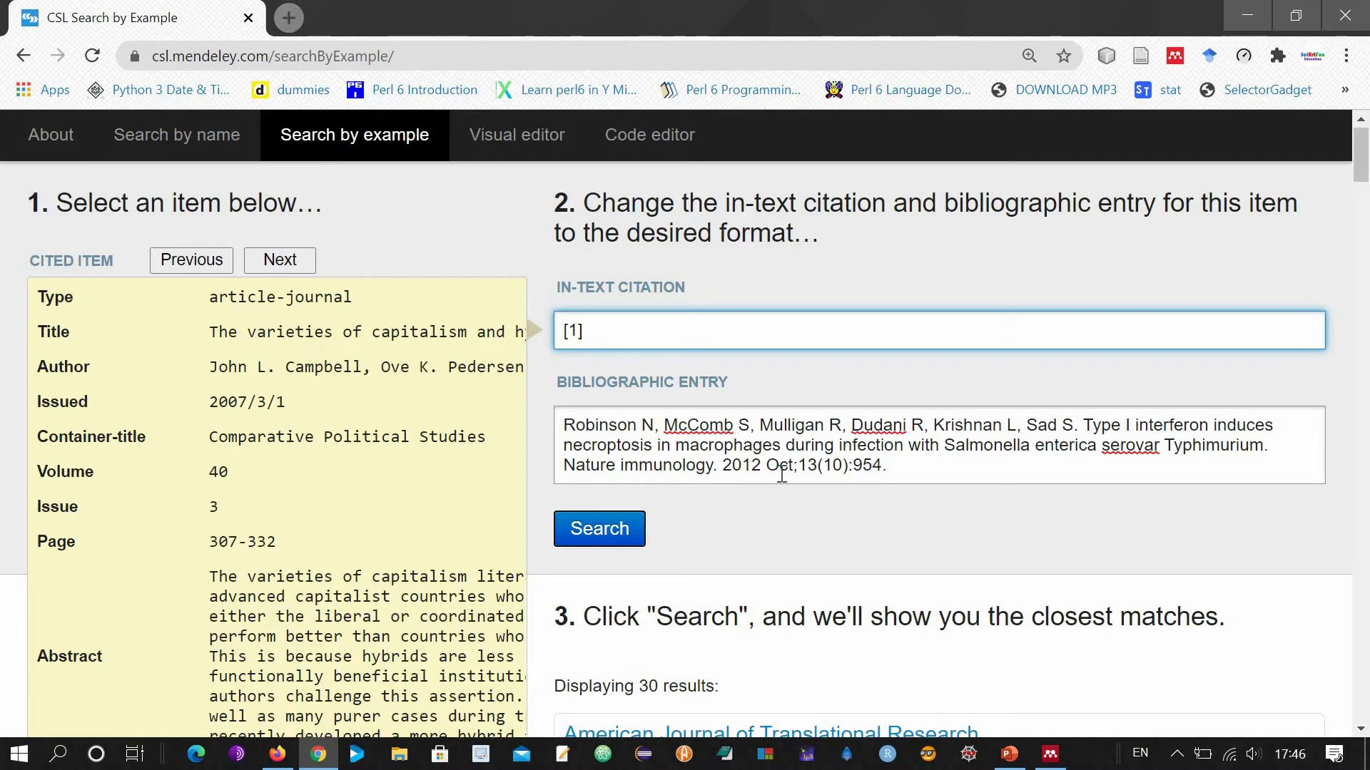
scroll(800, 550, "down", 5)
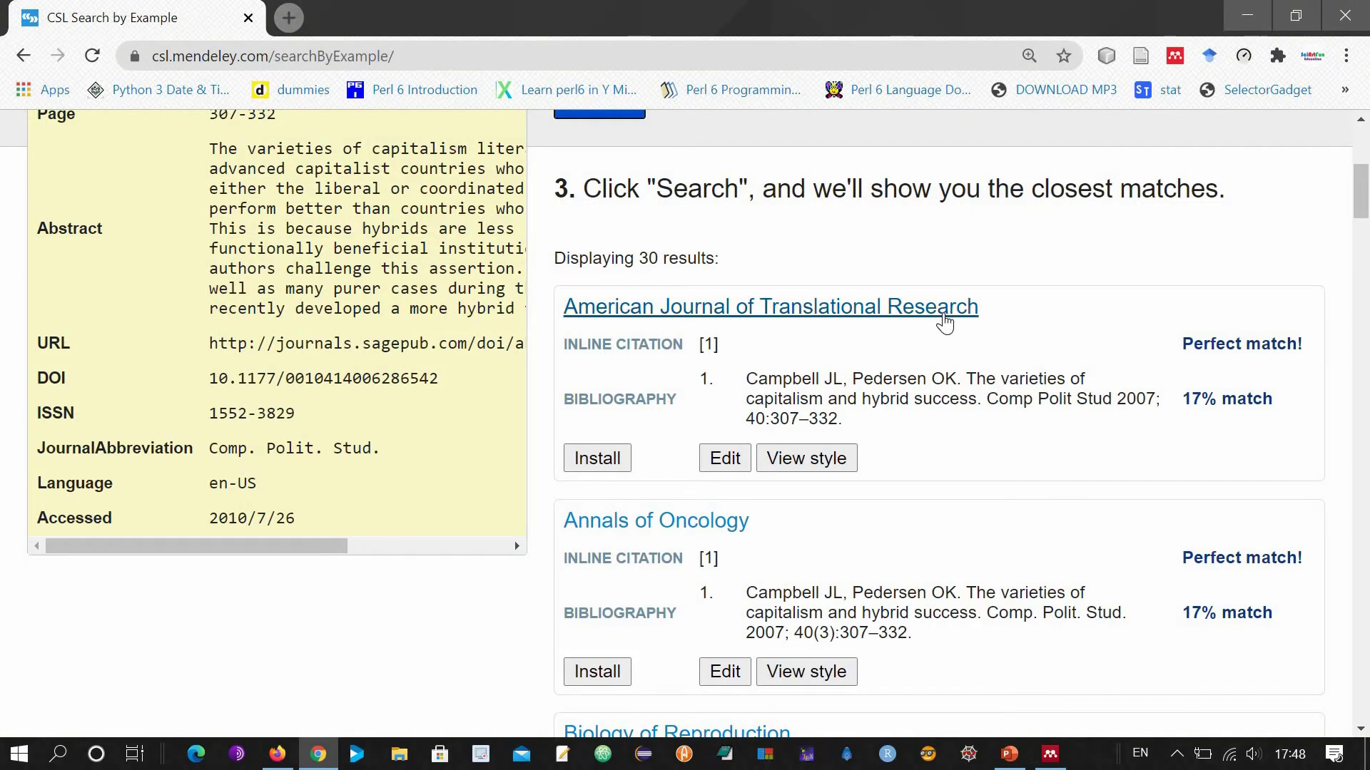
scroll(939, 323, "up", 6)
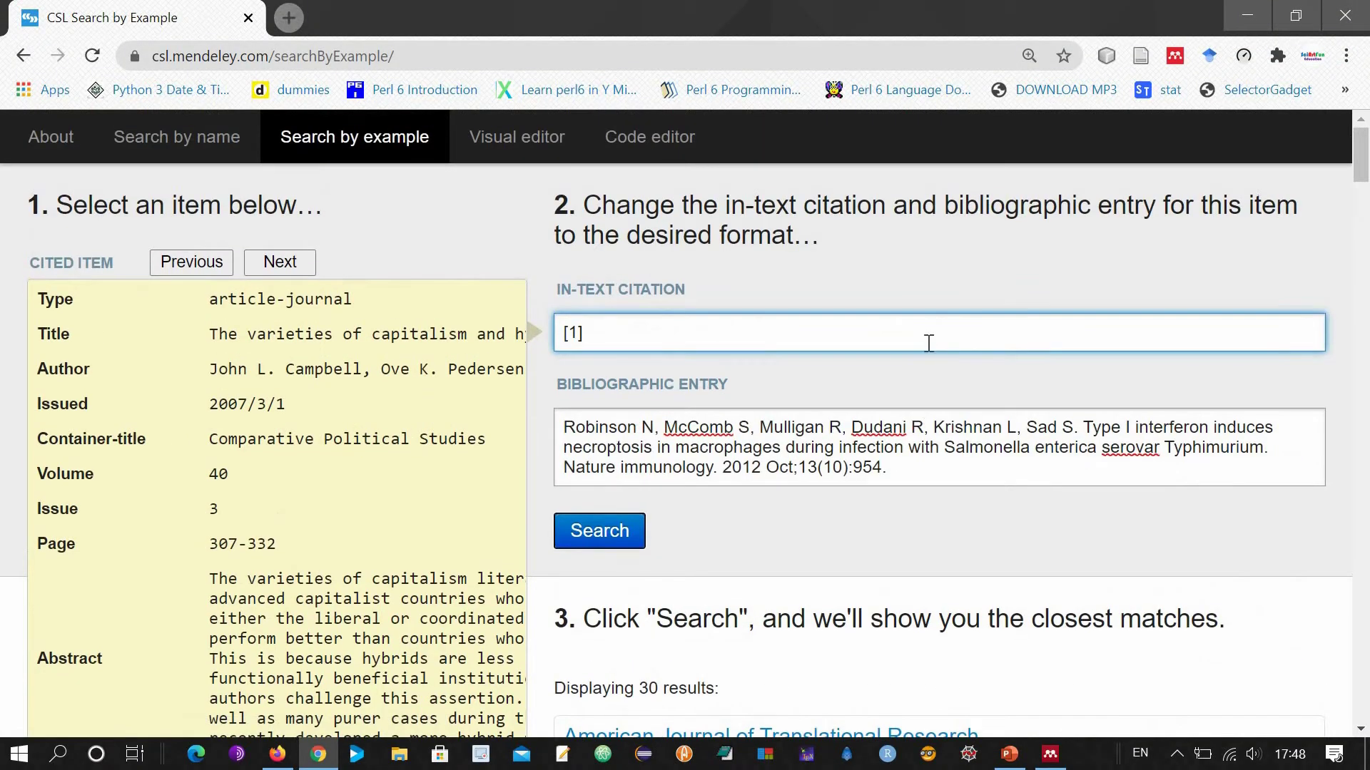
scroll(926, 357, "down", 8)
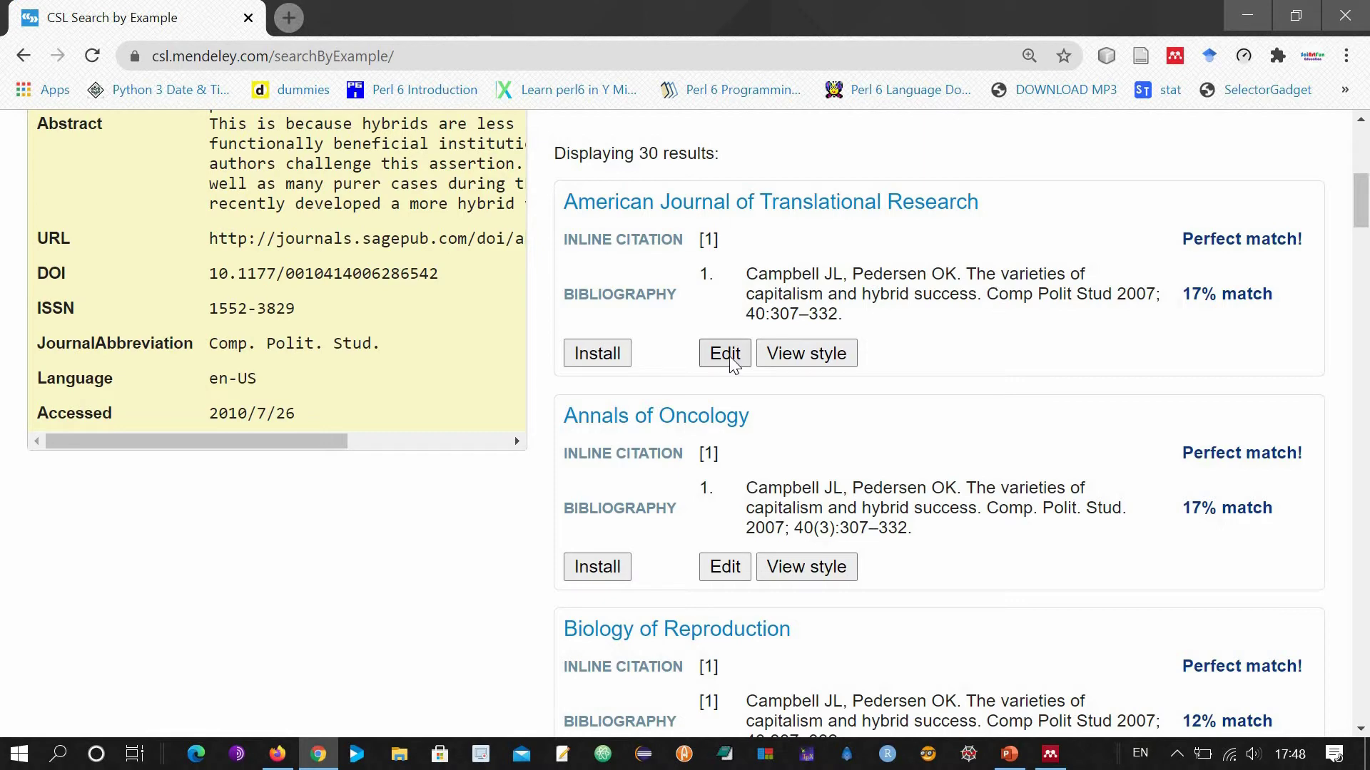
left_click(735, 361)
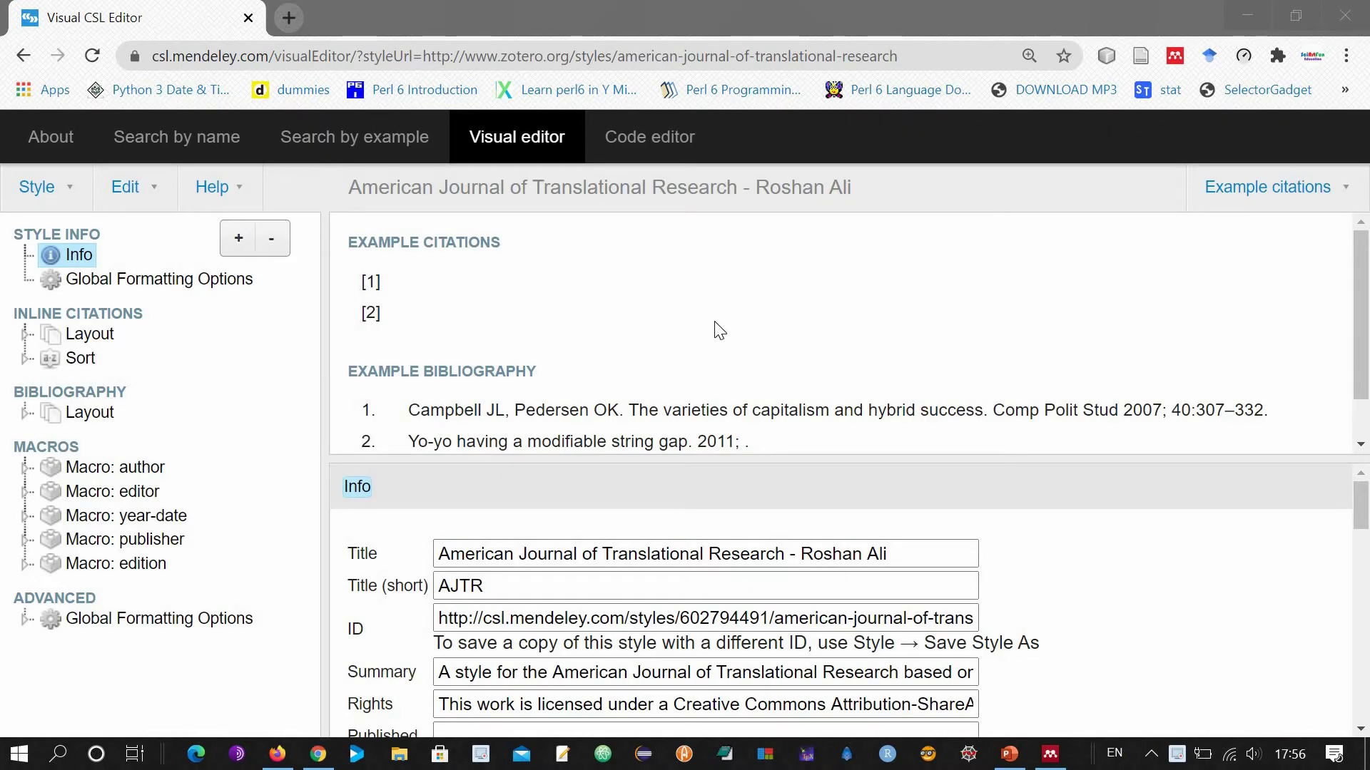
Step: Make citation 2 also cite the capitalism article, Planting green roofs book and welfare state chapter
left_click(1271, 194)
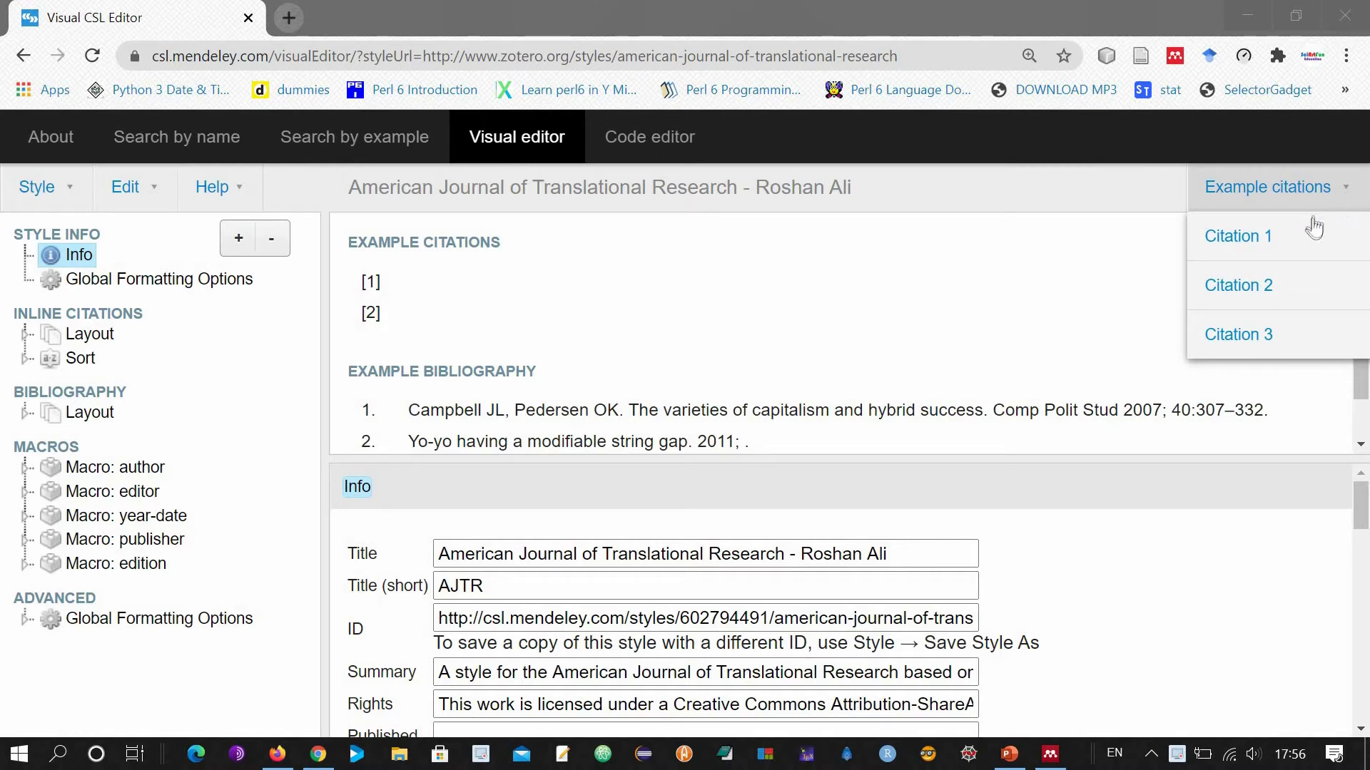
left_click(1293, 296)
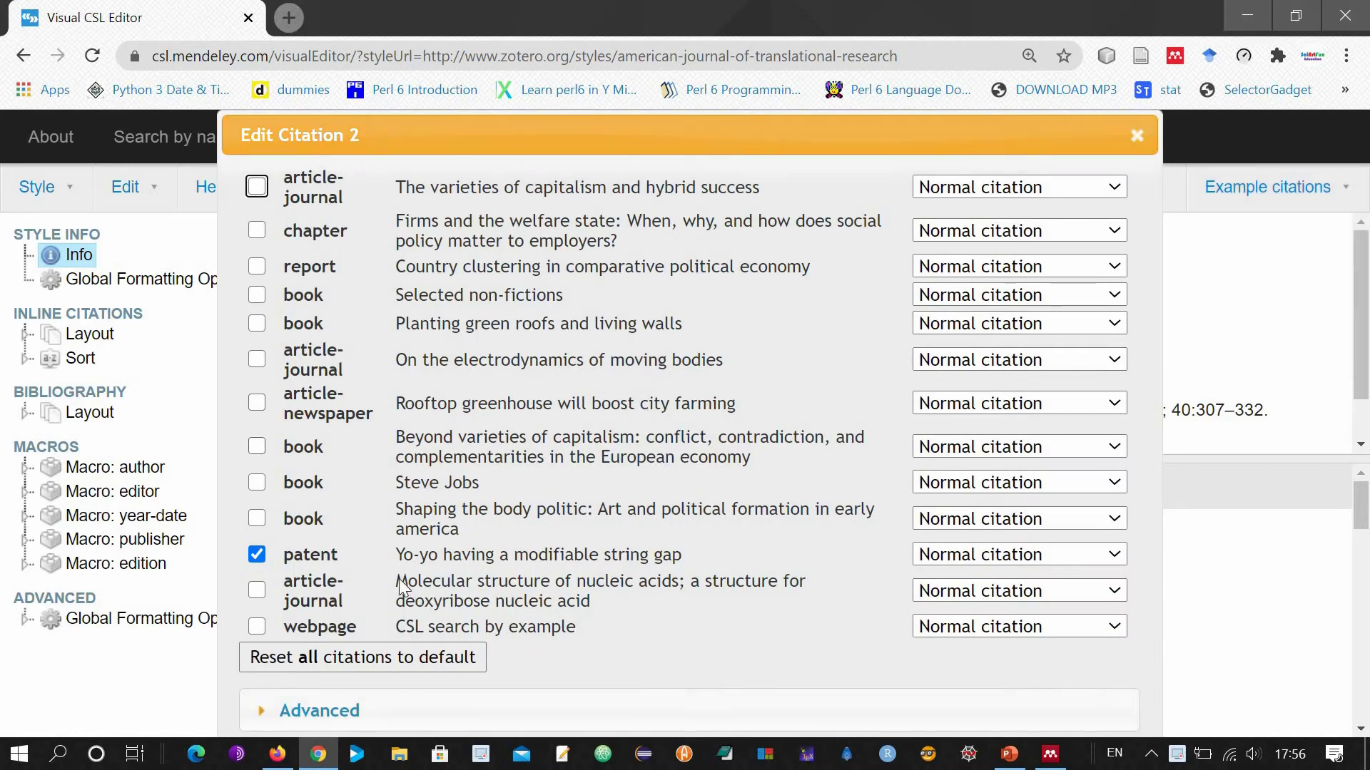
left_click(257, 186)
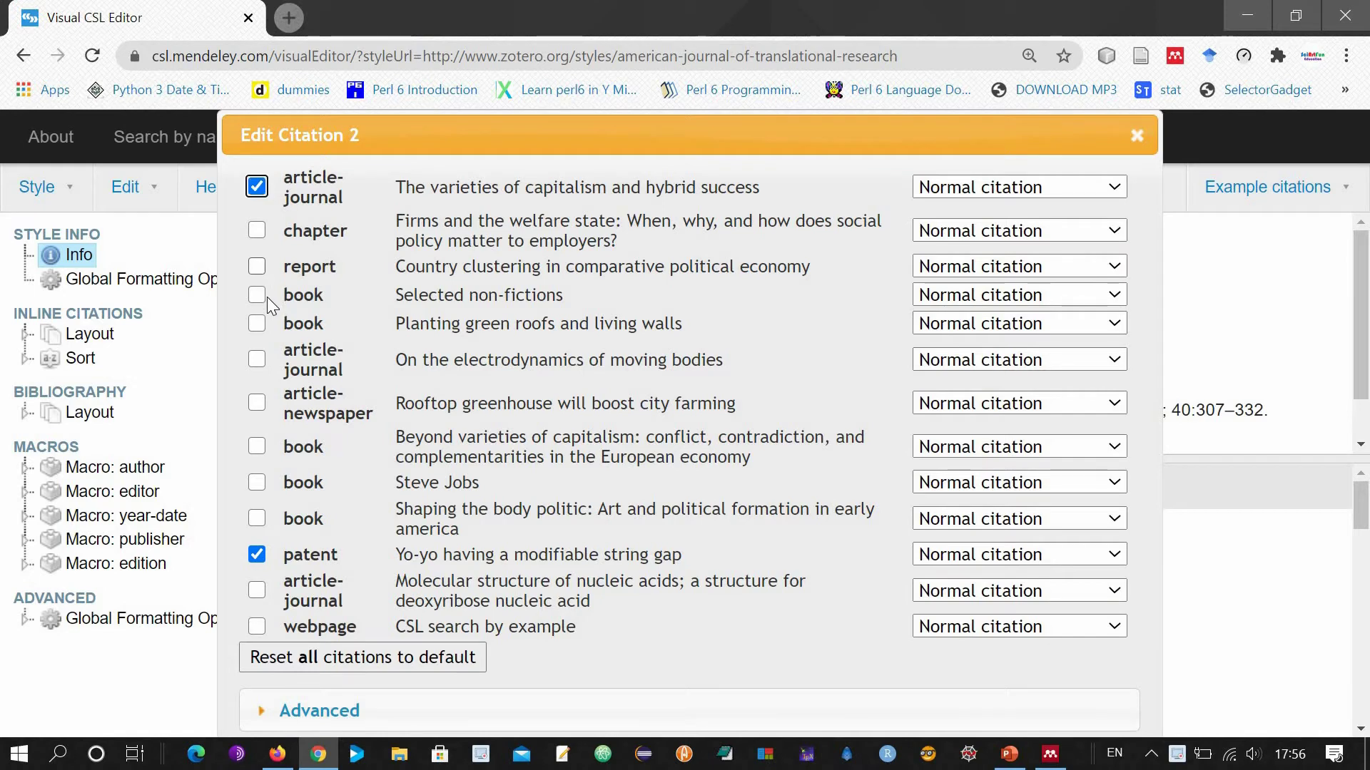
left_click(257, 324)
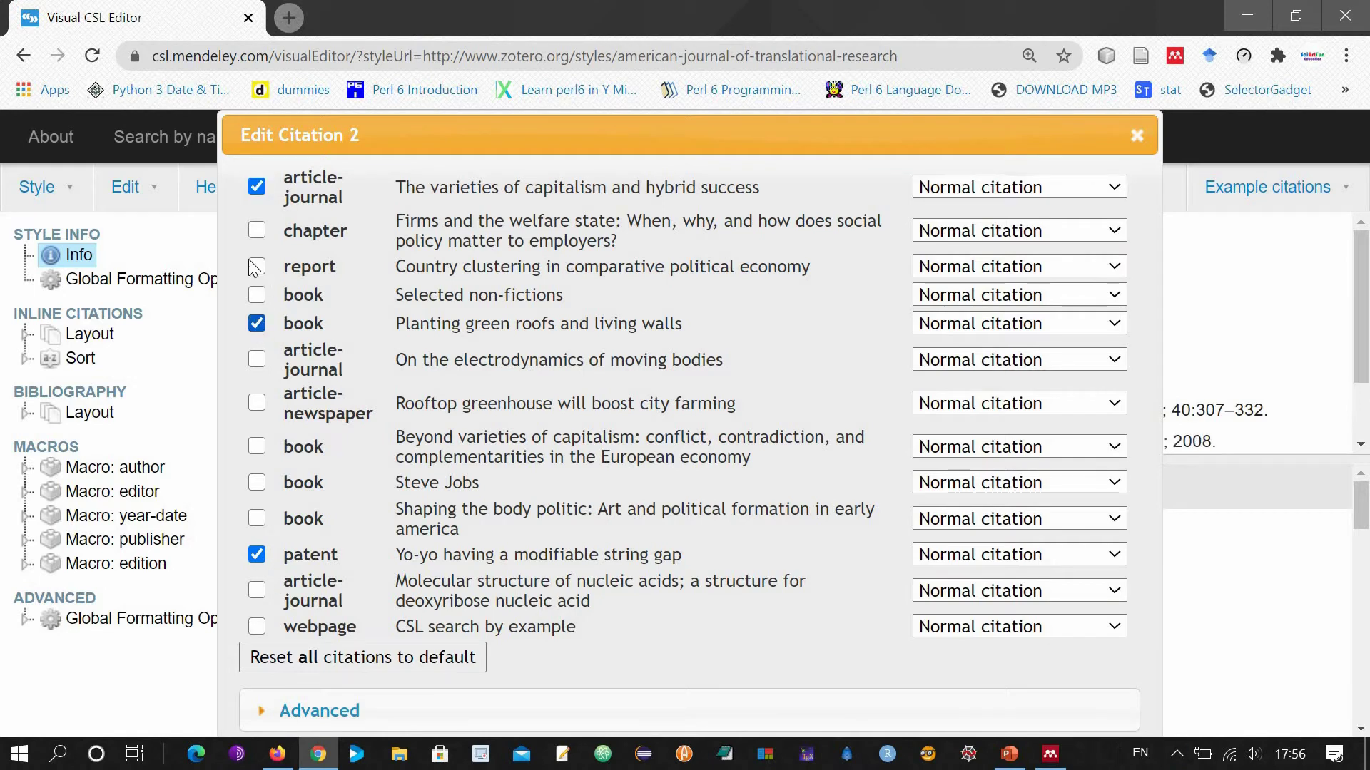
left_click(257, 230)
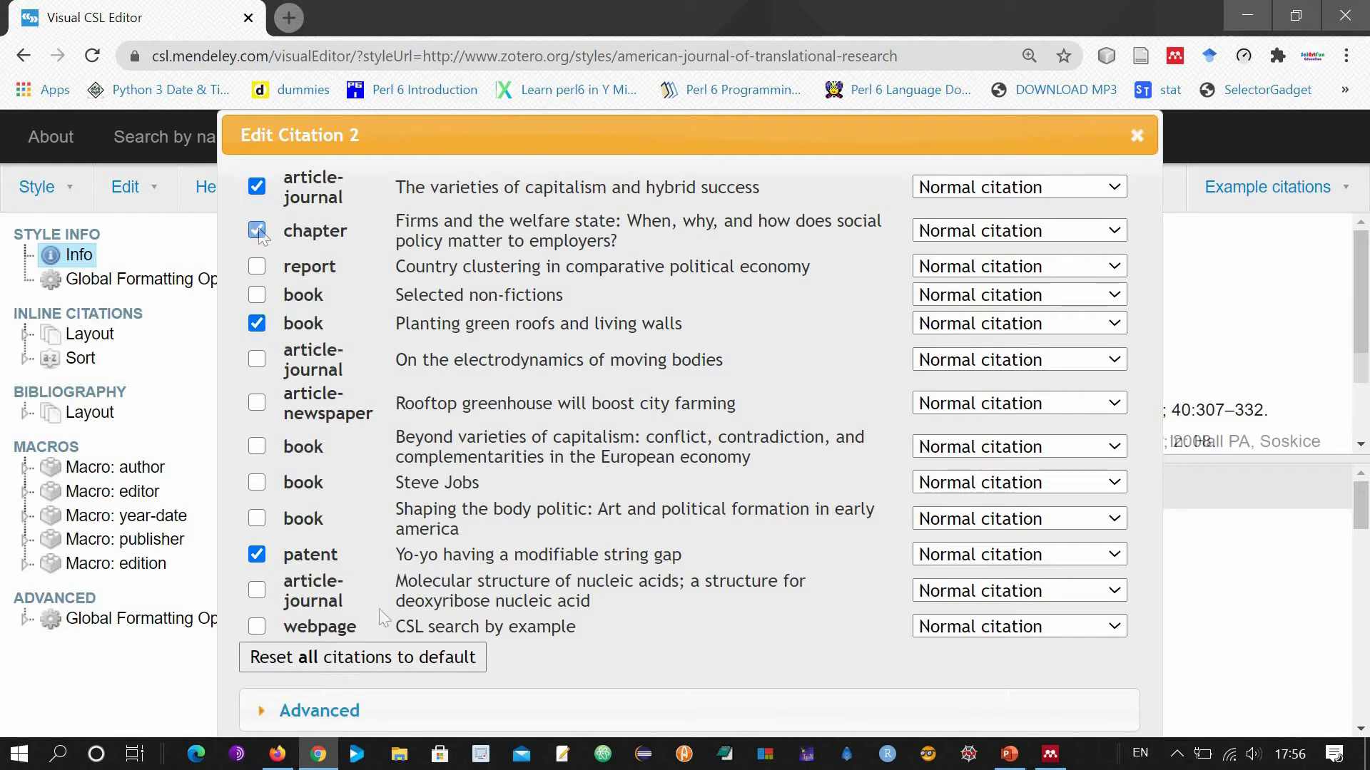
left_click(392, 648)
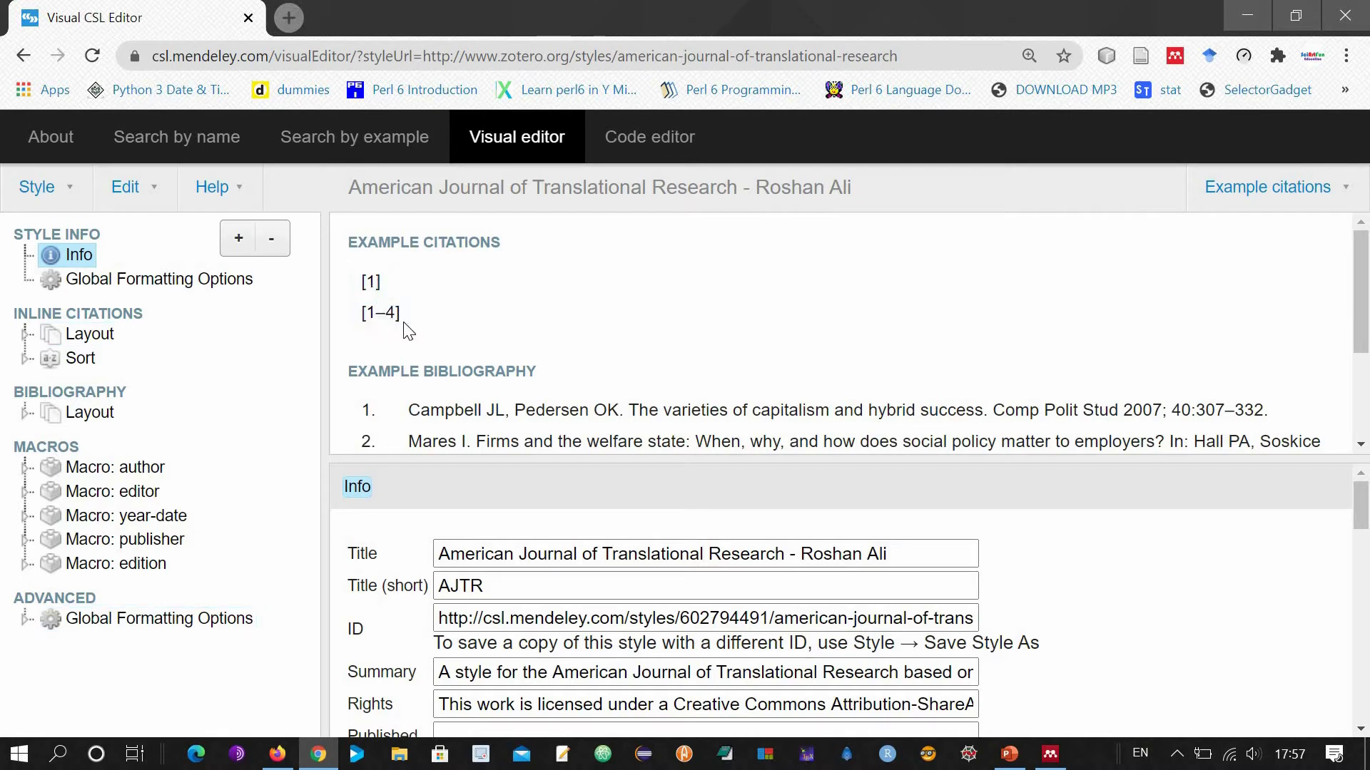
Step: Make citation 3 also cite the capitalism article and the Selected non-fictions book
left_click(1342, 188)
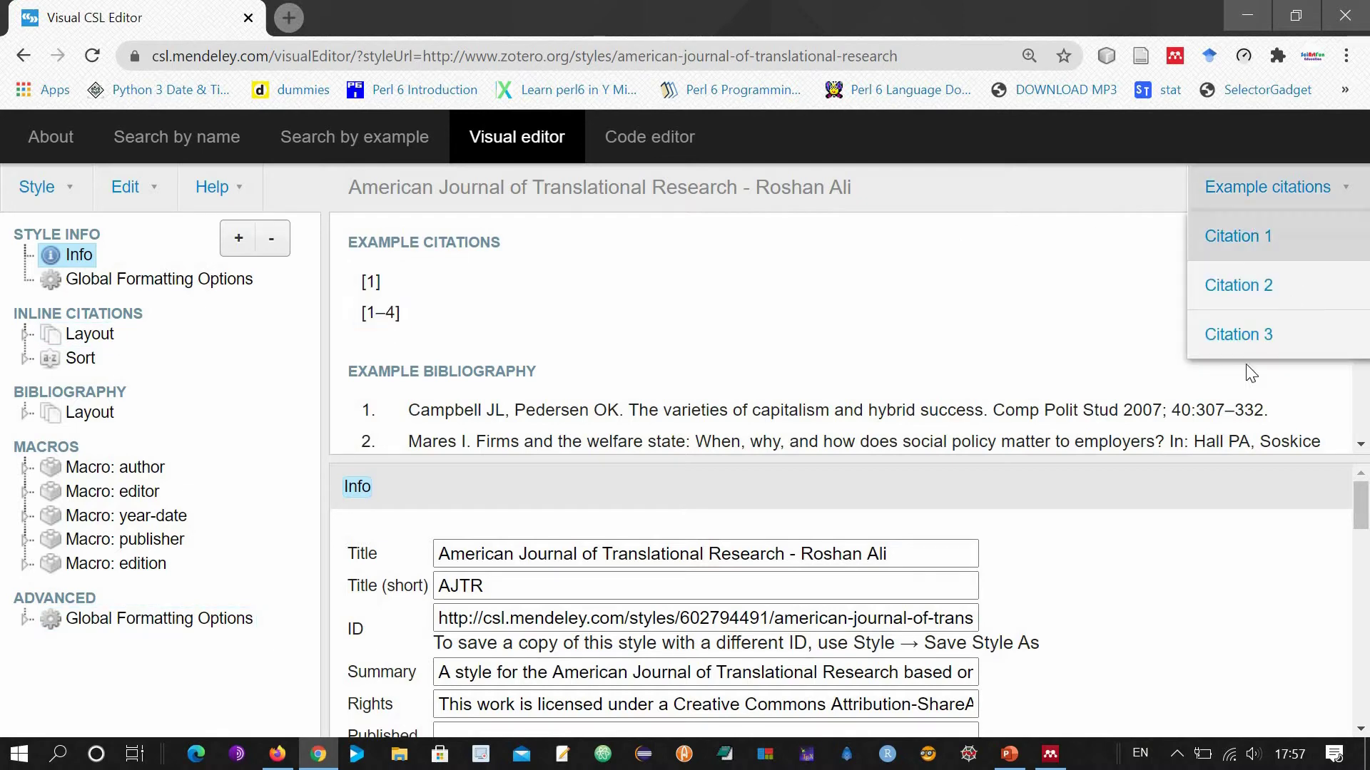
left_click(1282, 285)
left_click(1328, 194)
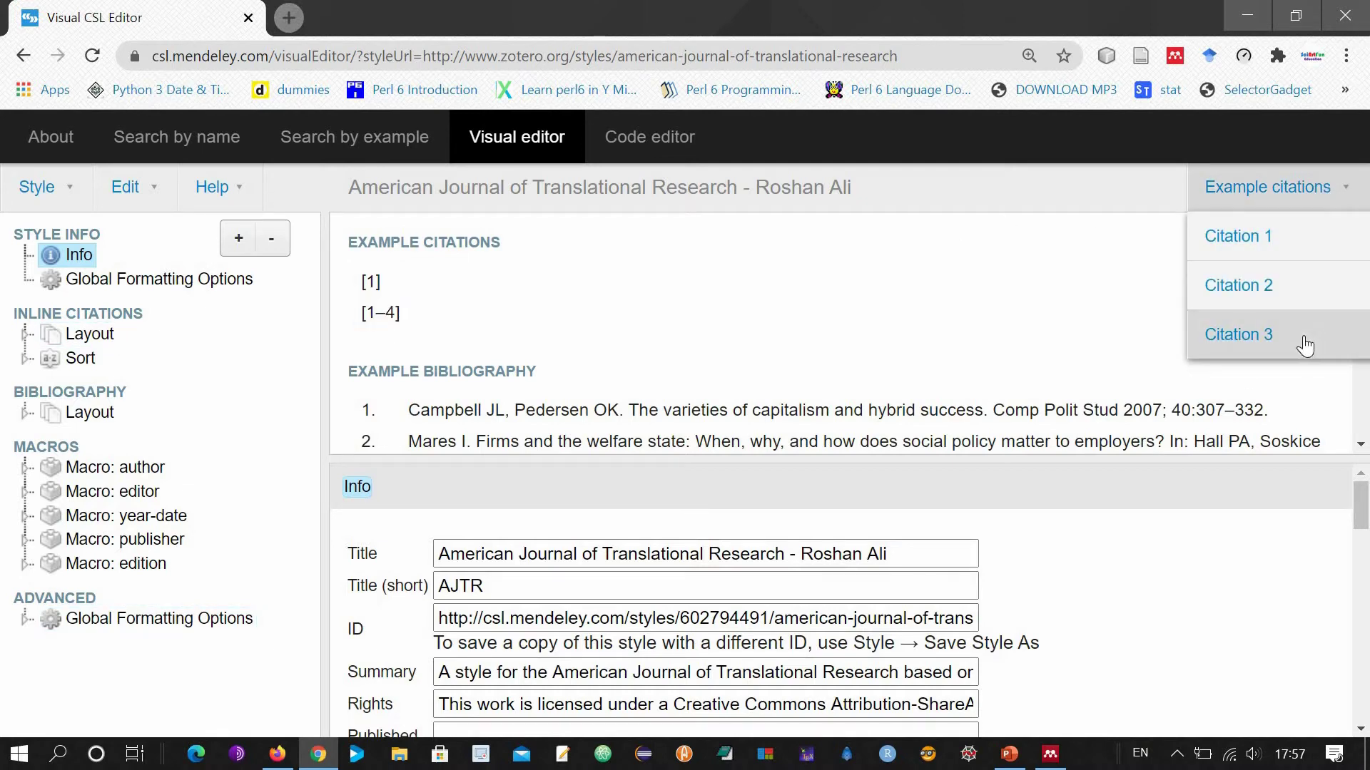
left_click(1306, 342)
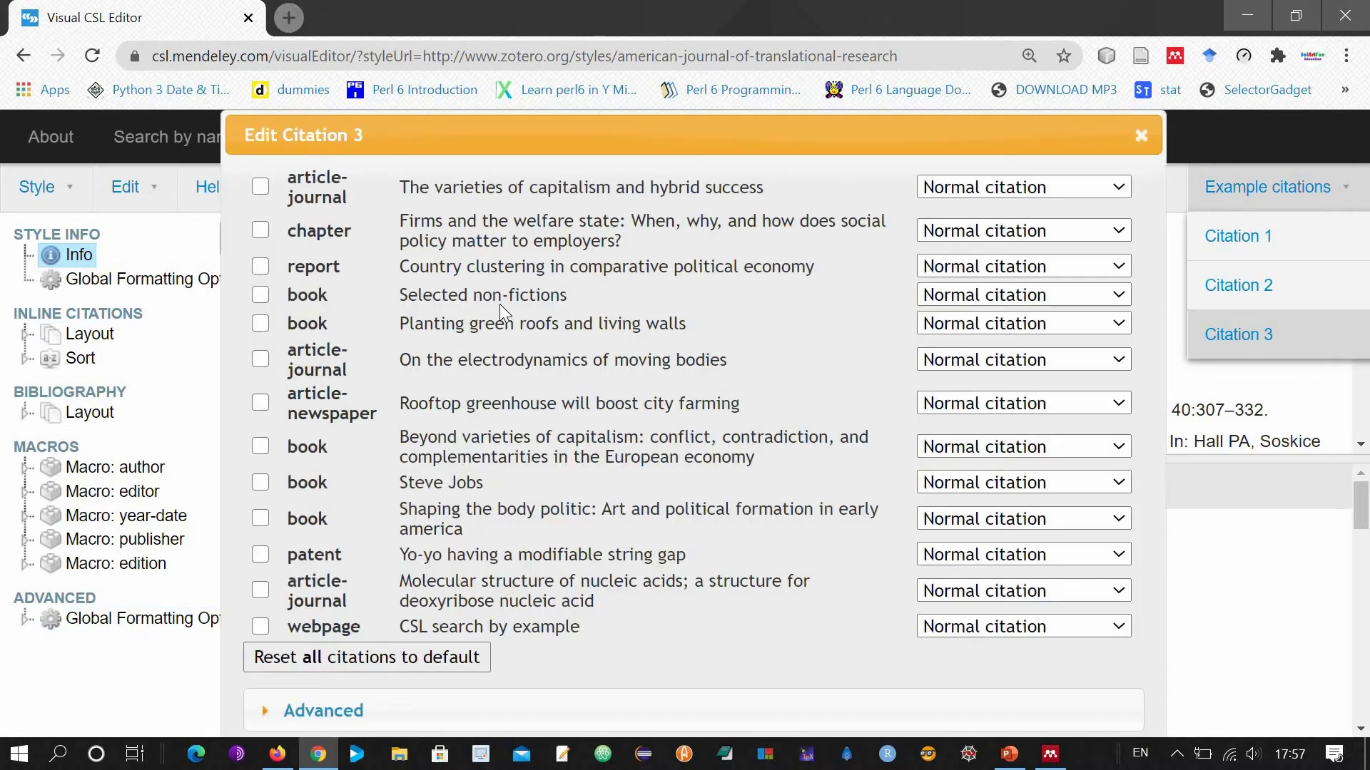
left_click(261, 187)
left_click(794, 292)
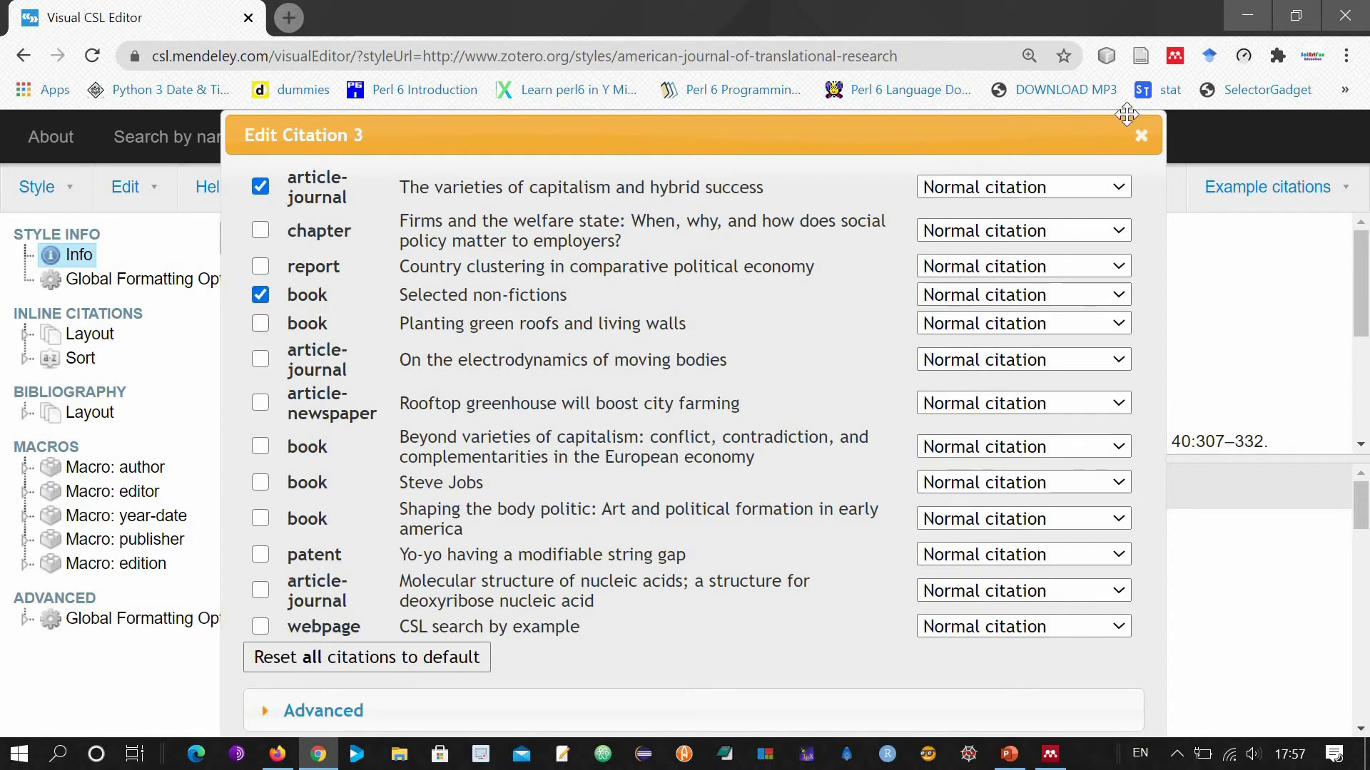
key("Escape")
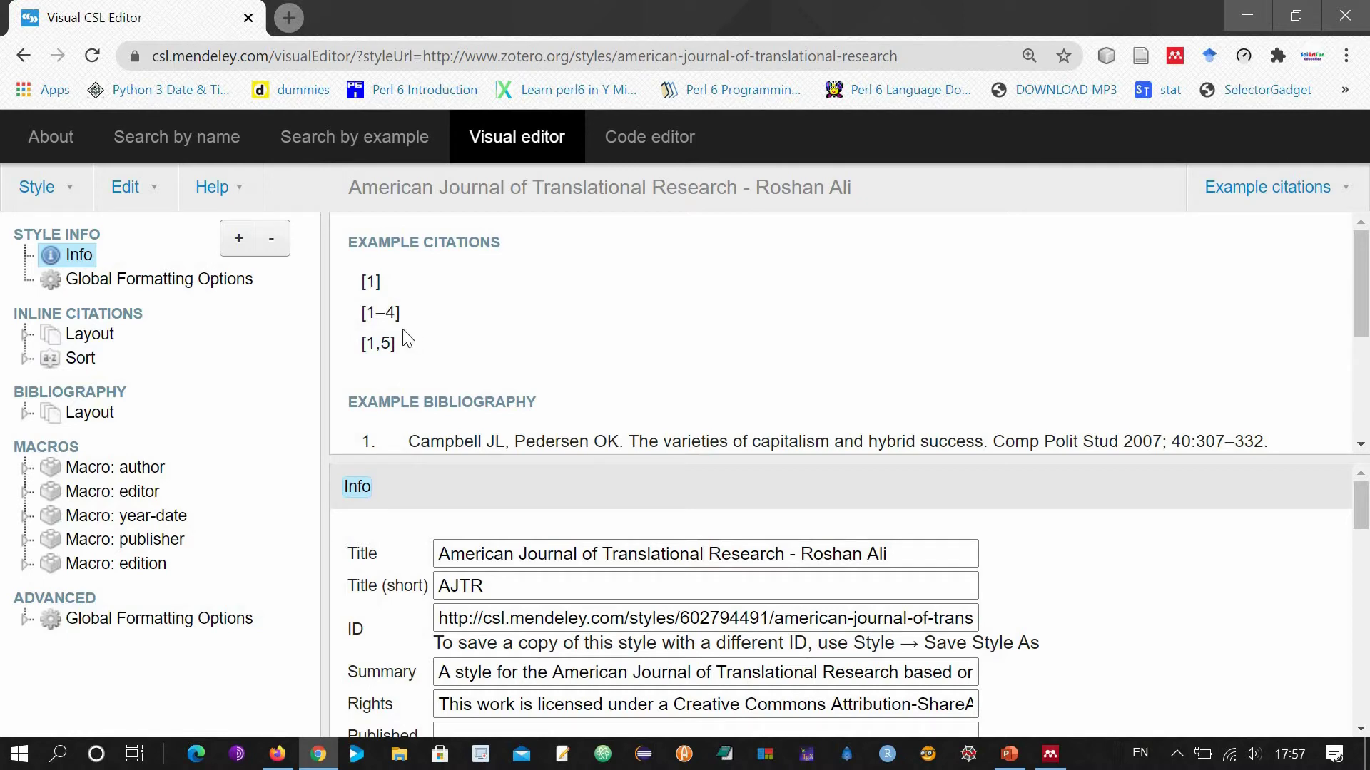
Step: Change the style title in Style Info to 'Roshan Style'
left_click(79, 257)
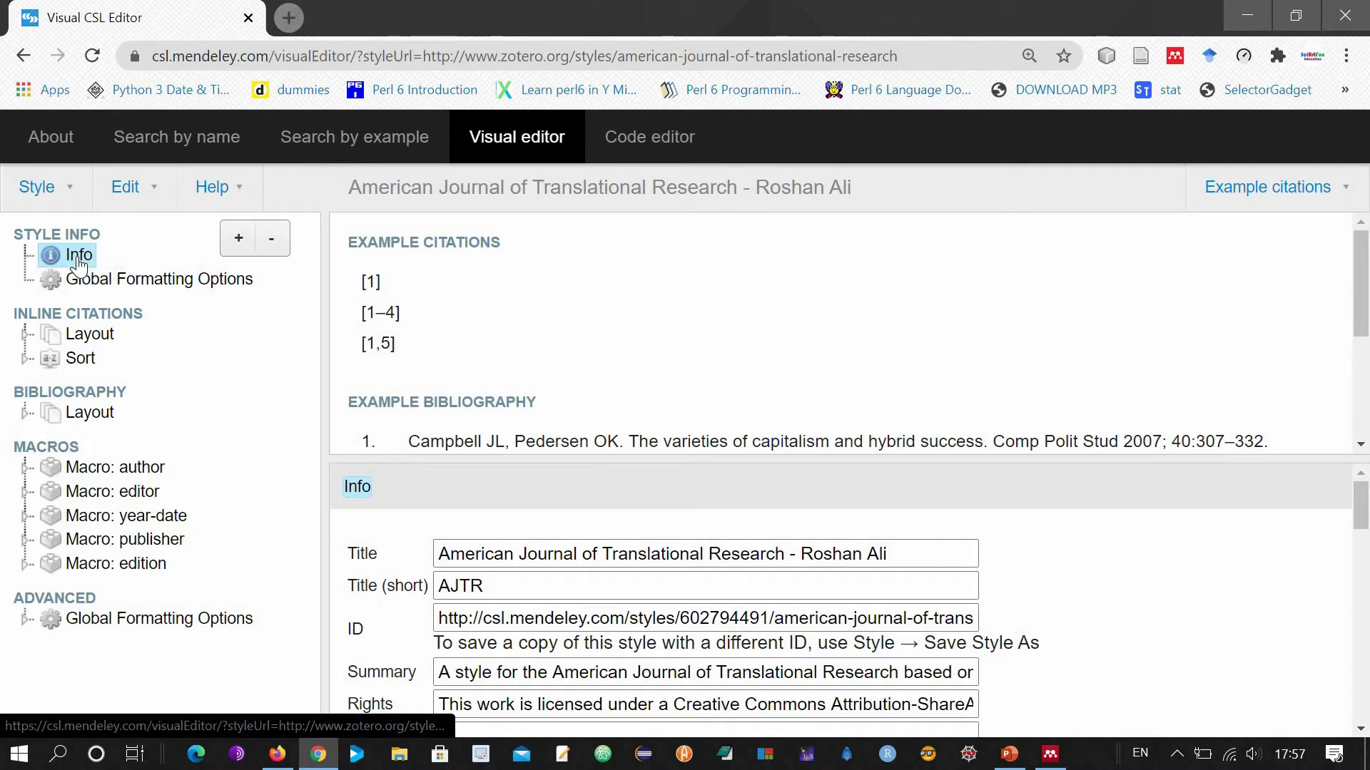
scroll(715, 421, "down", 1)
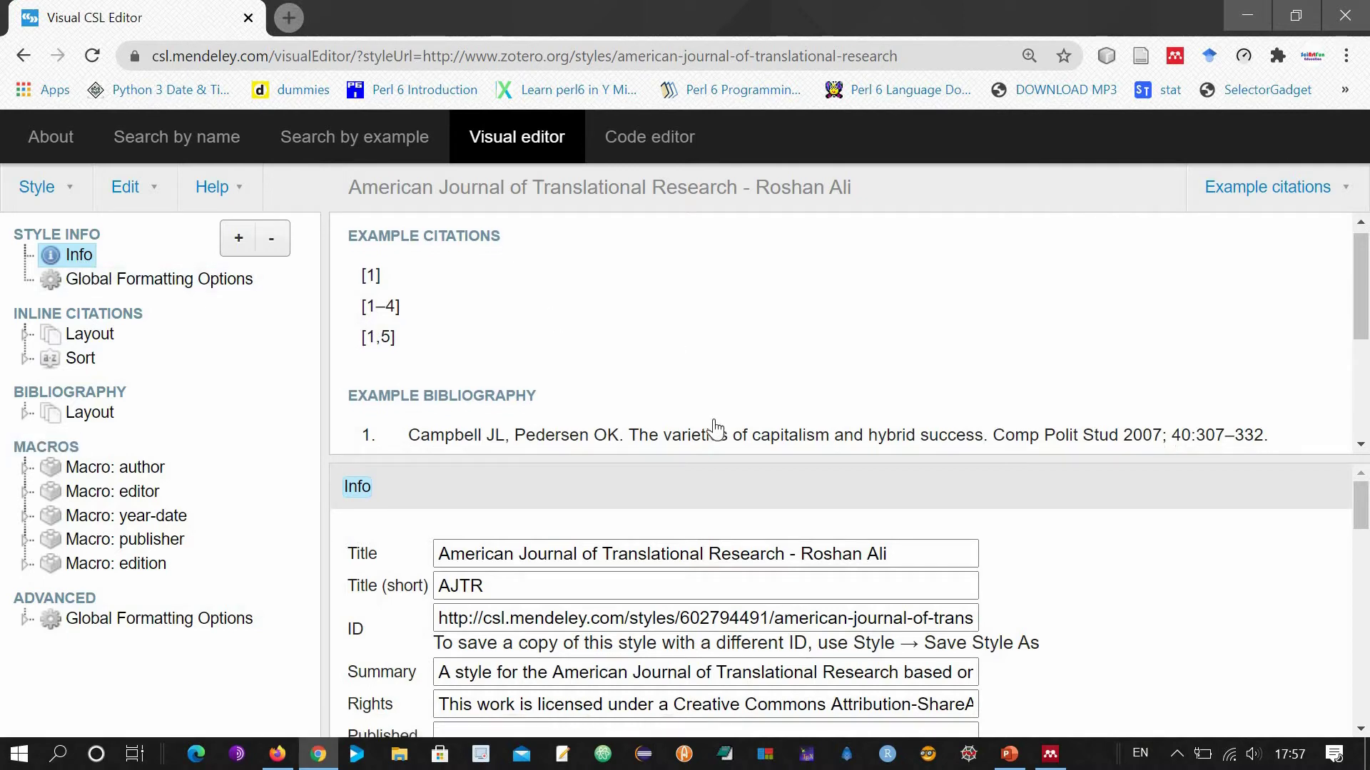
scroll(715, 428, "down", 3)
scroll(612, 643, "down", 2)
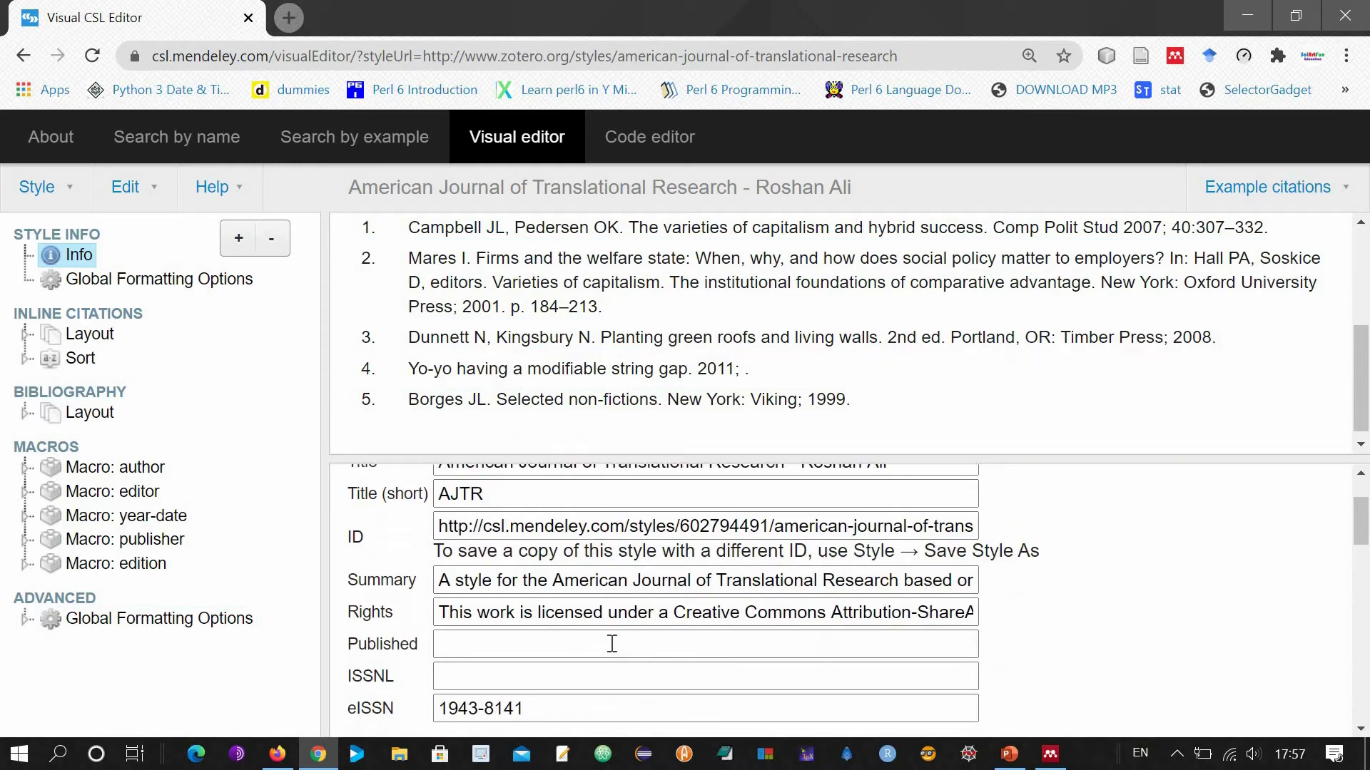
scroll(612, 644, "up", 2)
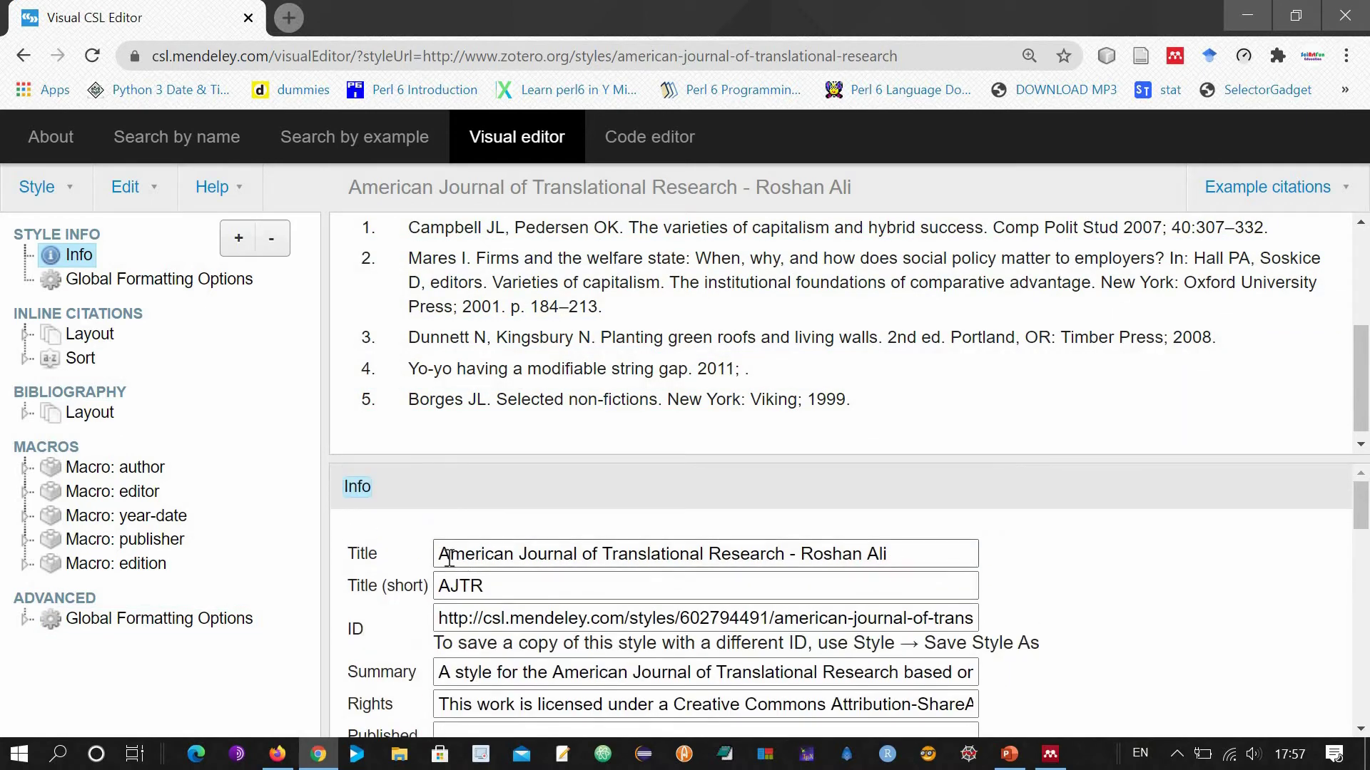
left_click_drag(442, 562, 1125, 551)
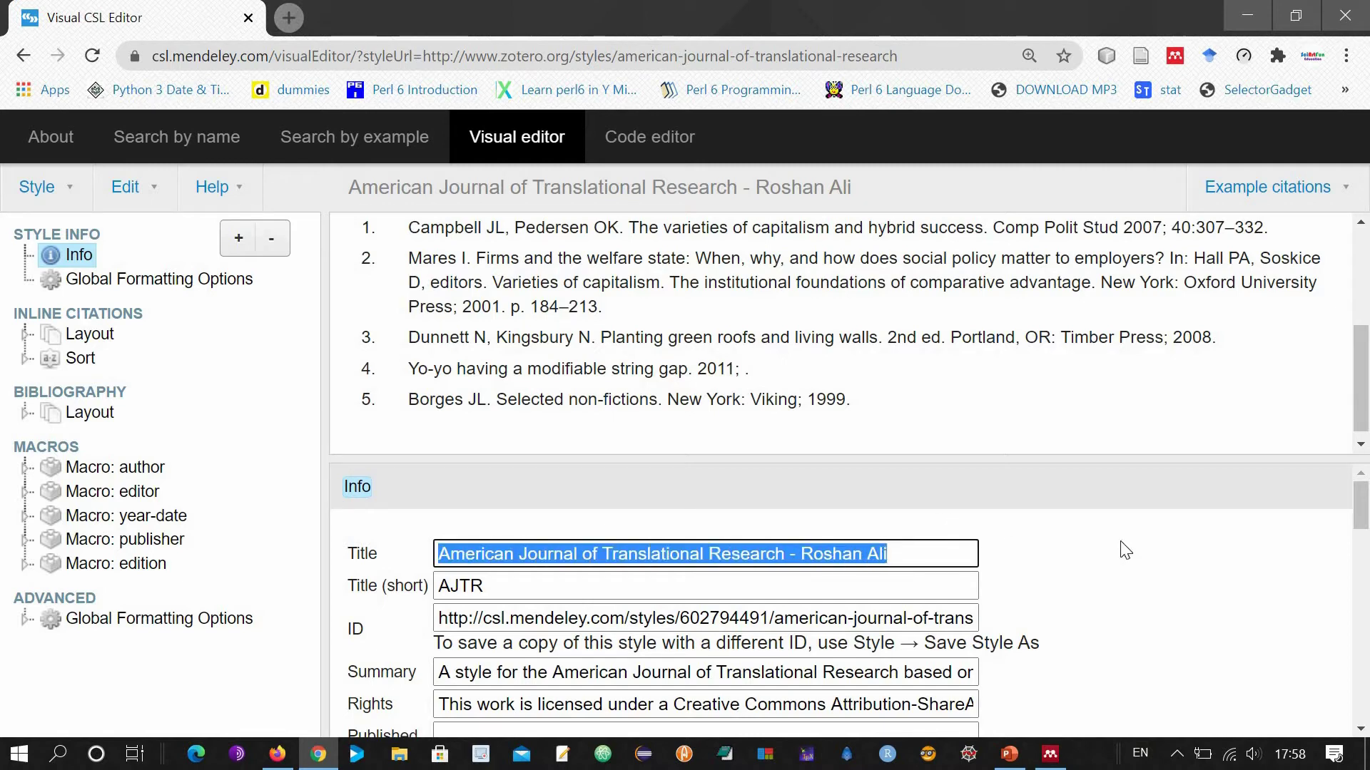
type("Roshan Style")
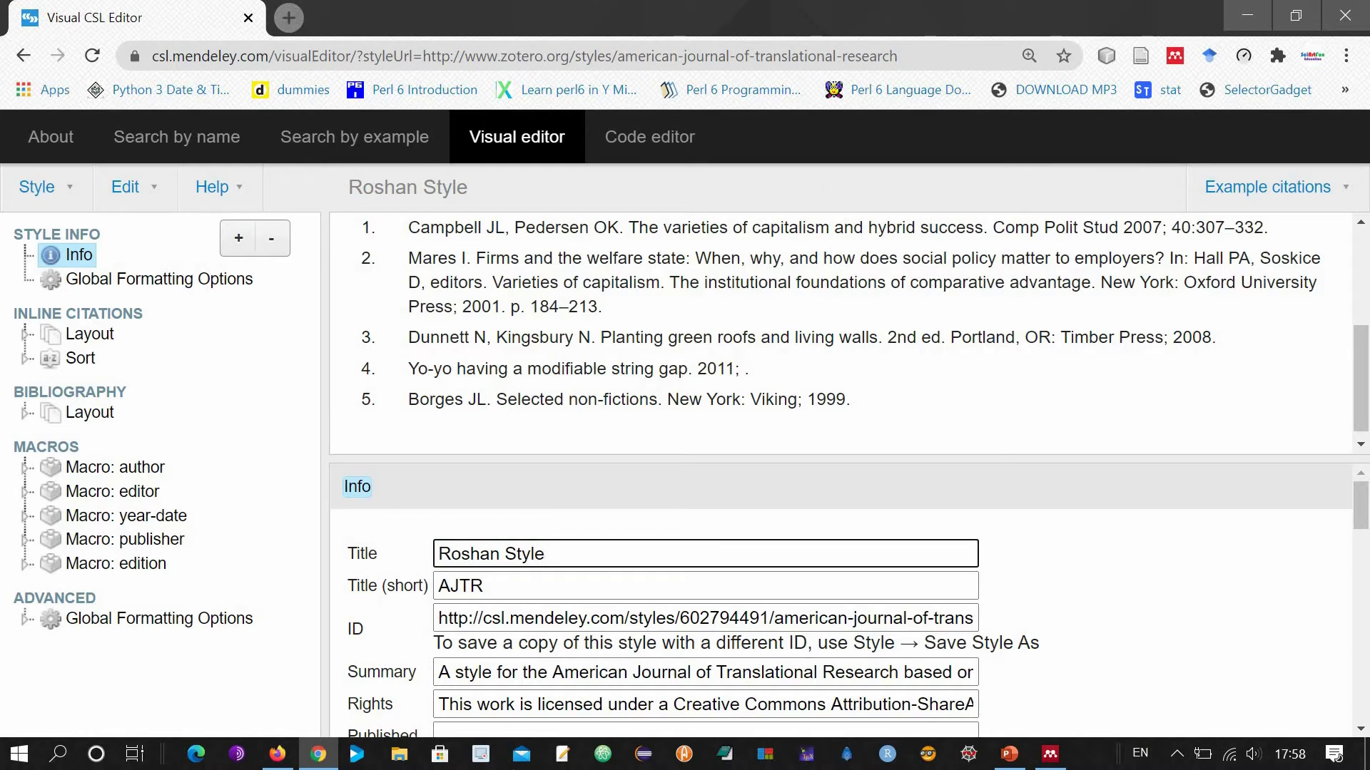
Step: Replace the short title AJTR with RS
left_click_drag(511, 593, 401, 630)
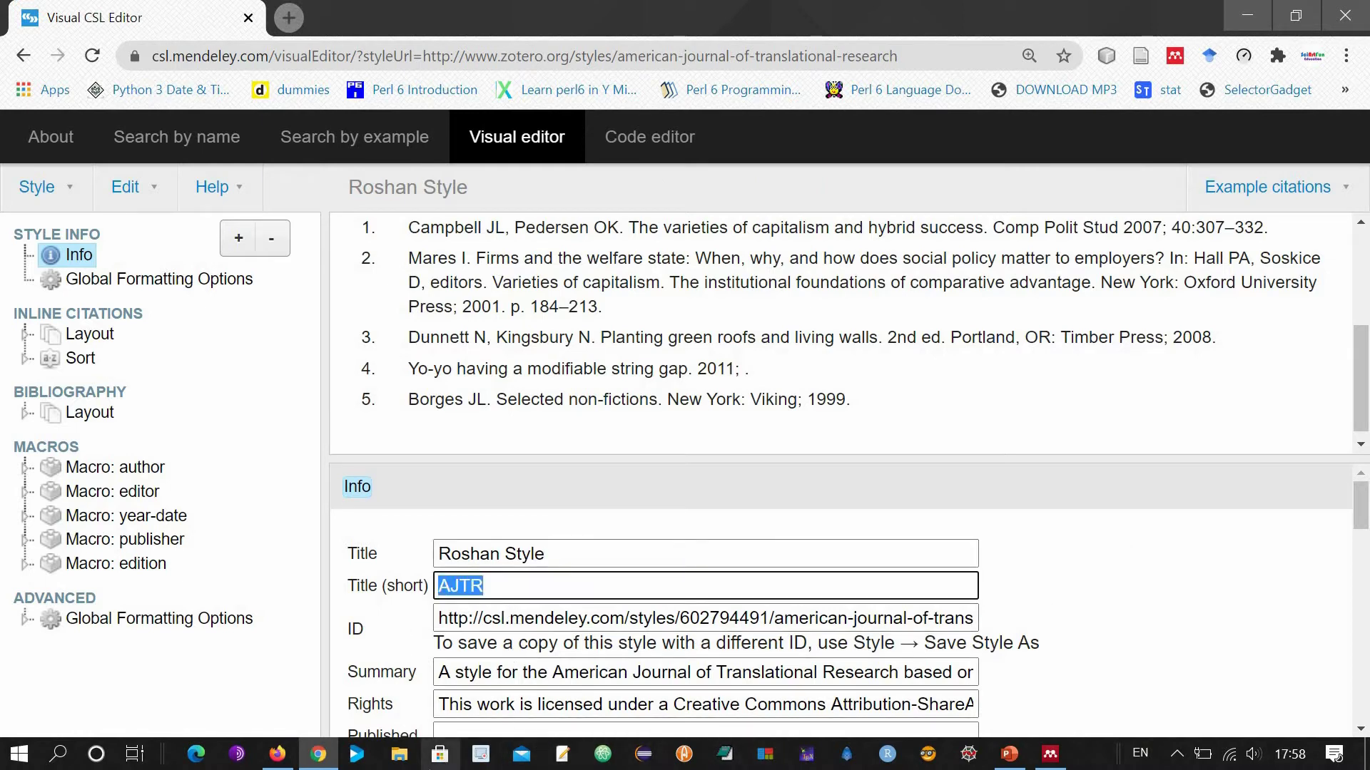
type("RS")
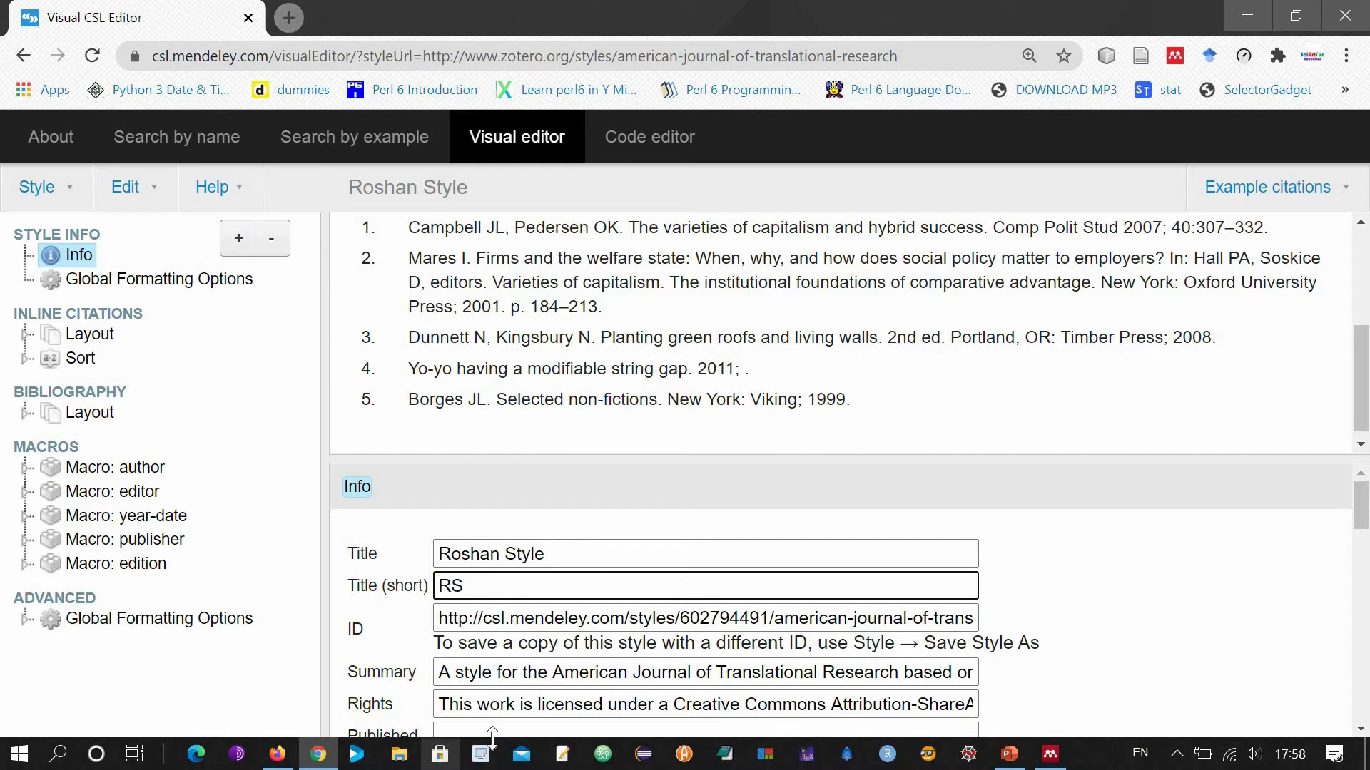
scroll(535, 610, "down", 3)
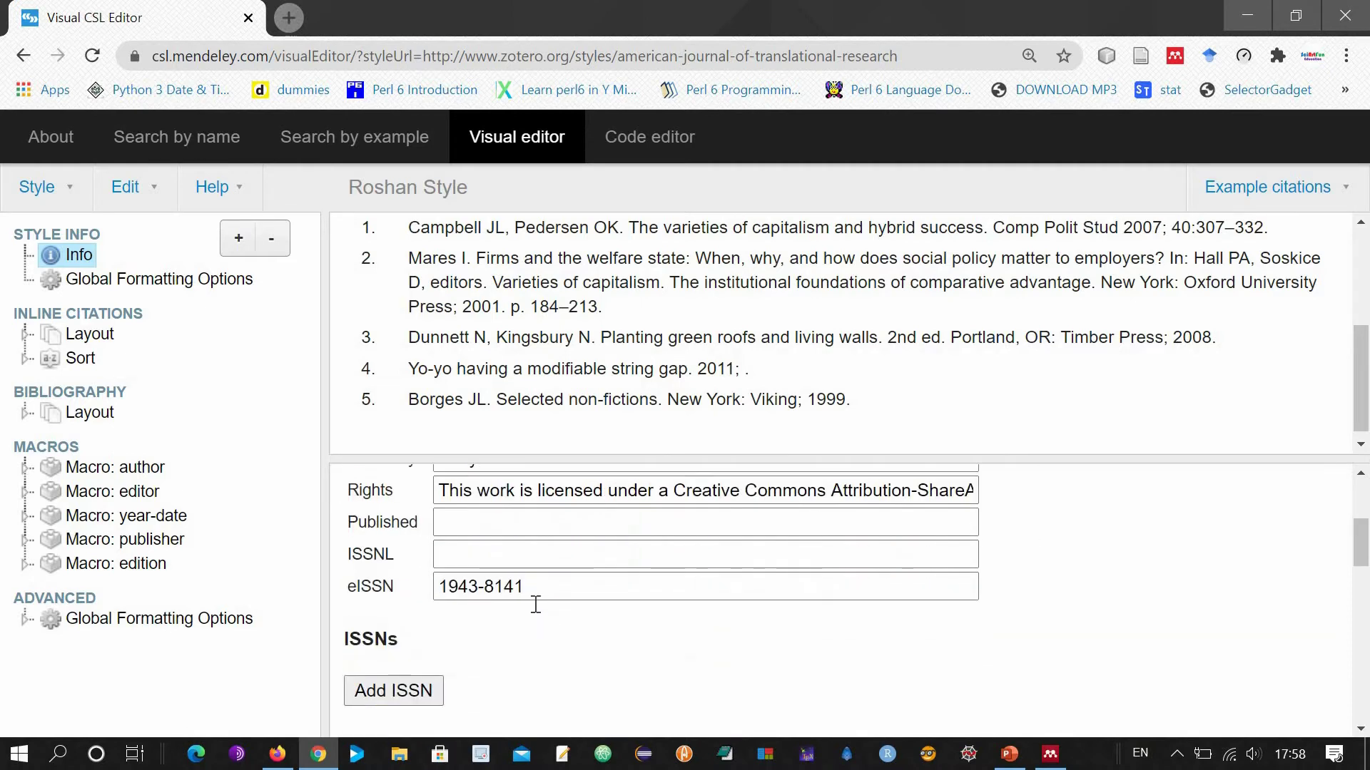
scroll(542, 603, "up", 2)
scroll(579, 582, "down", 2)
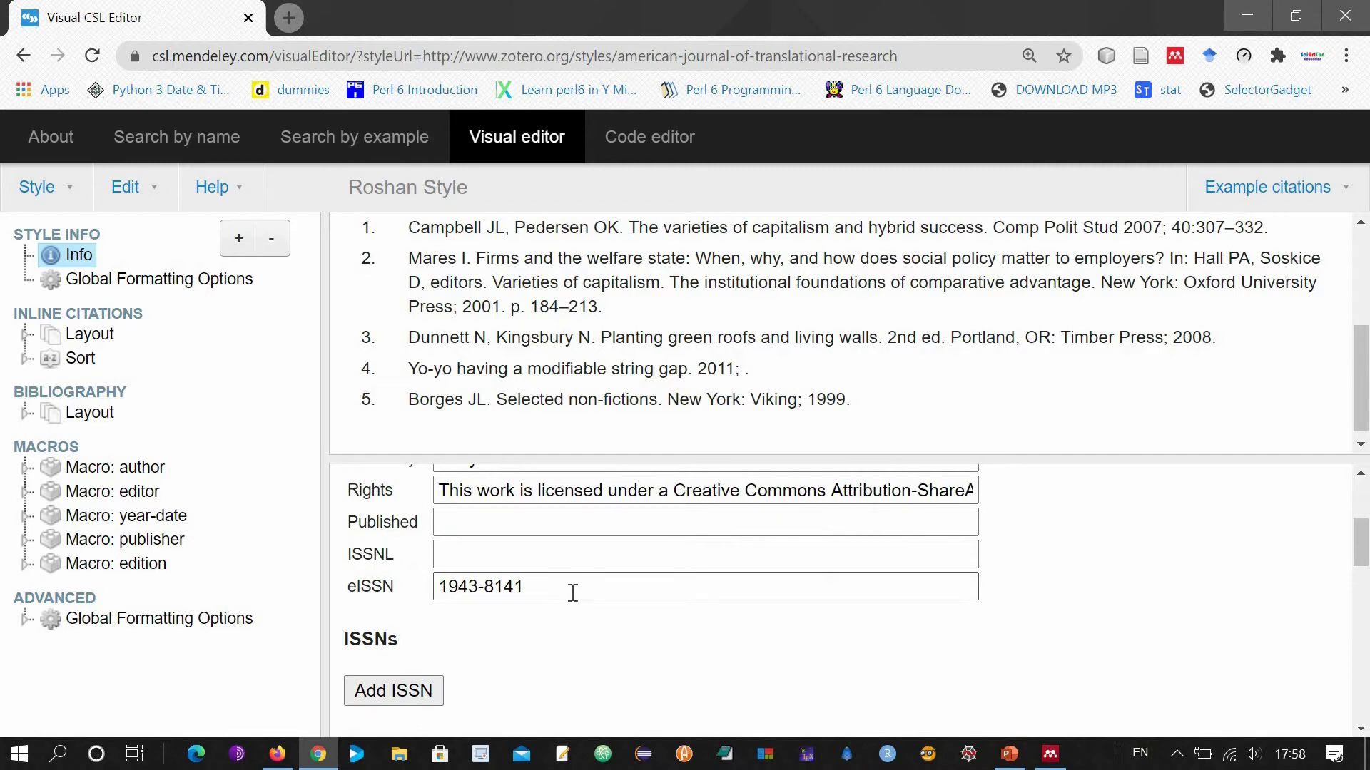
left_click(573, 593)
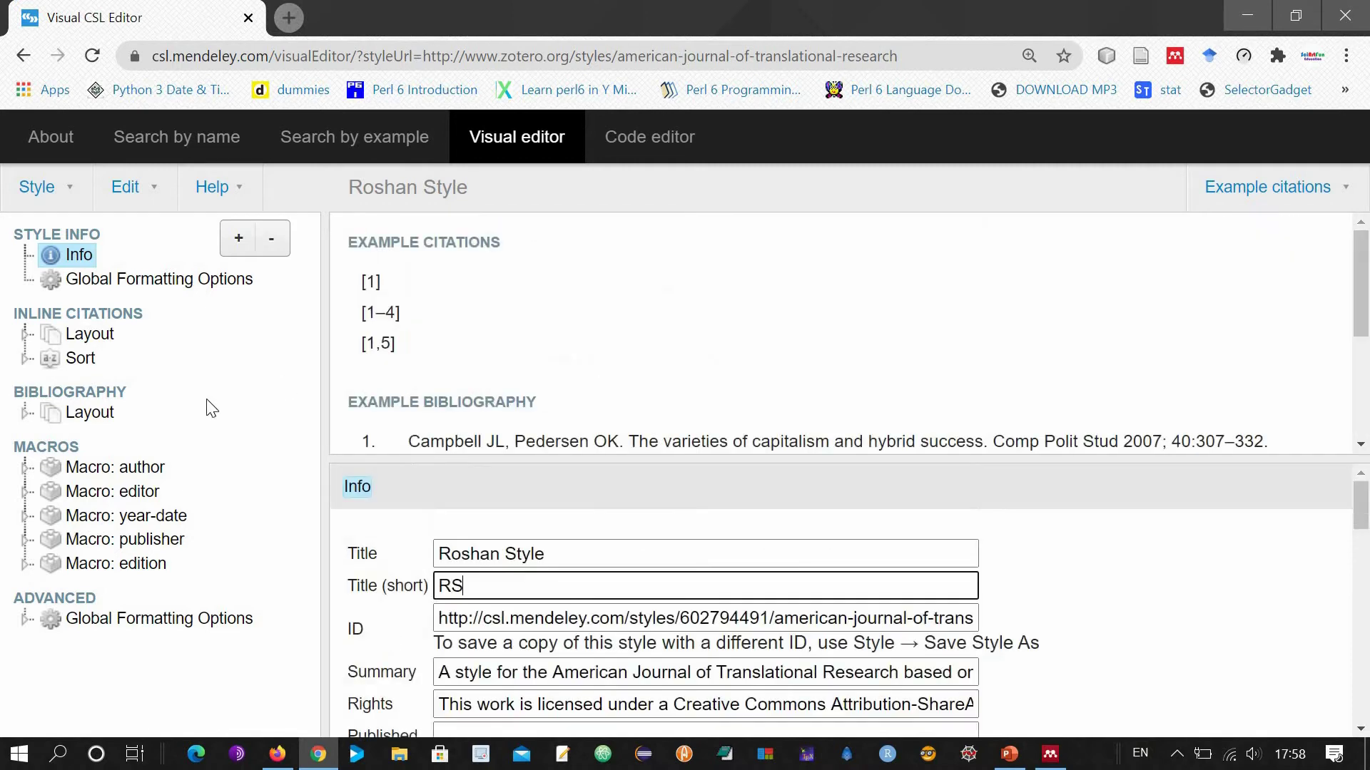
Step: In Global Formatting Options, set name-form to long after briefly trying short
left_click(178, 289)
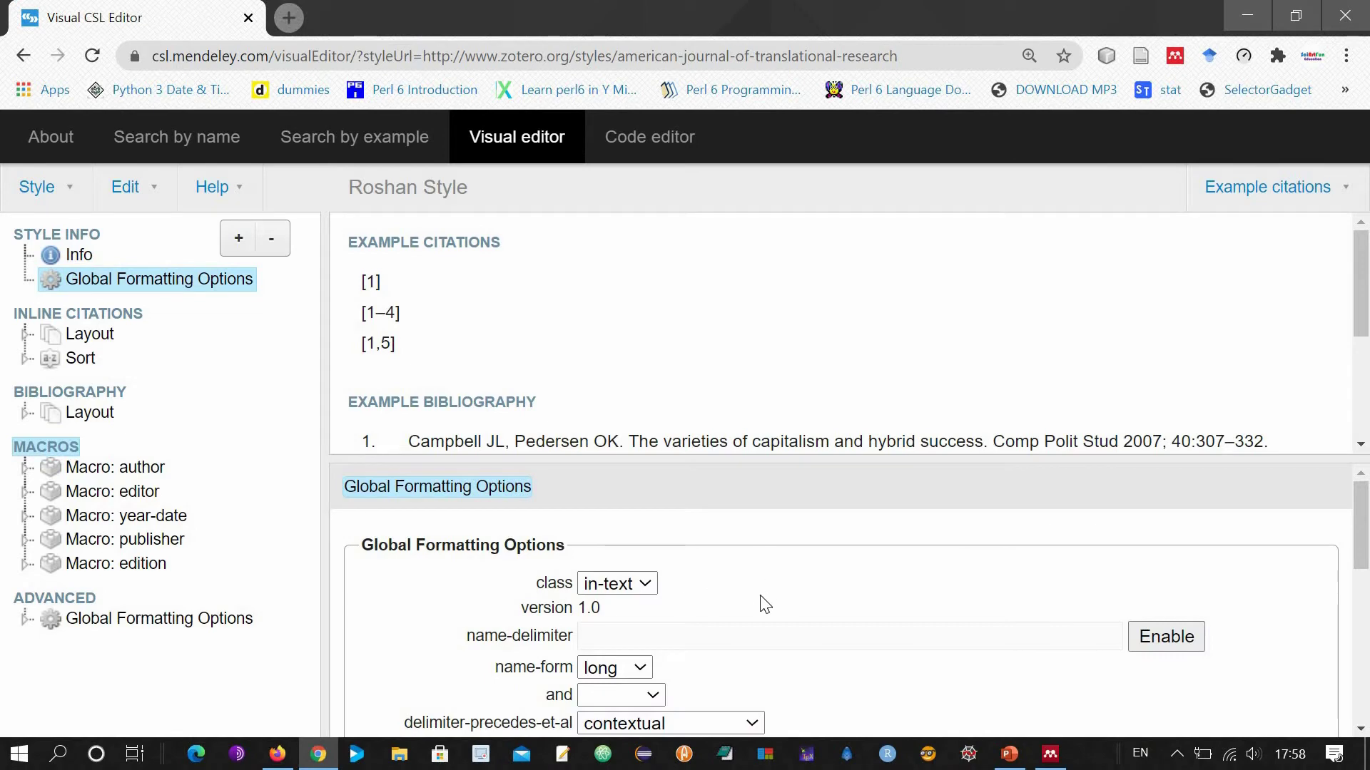
scroll(765, 605, "down", 1)
scroll(760, 611, "up", 1)
scroll(763, 606, "down", 1)
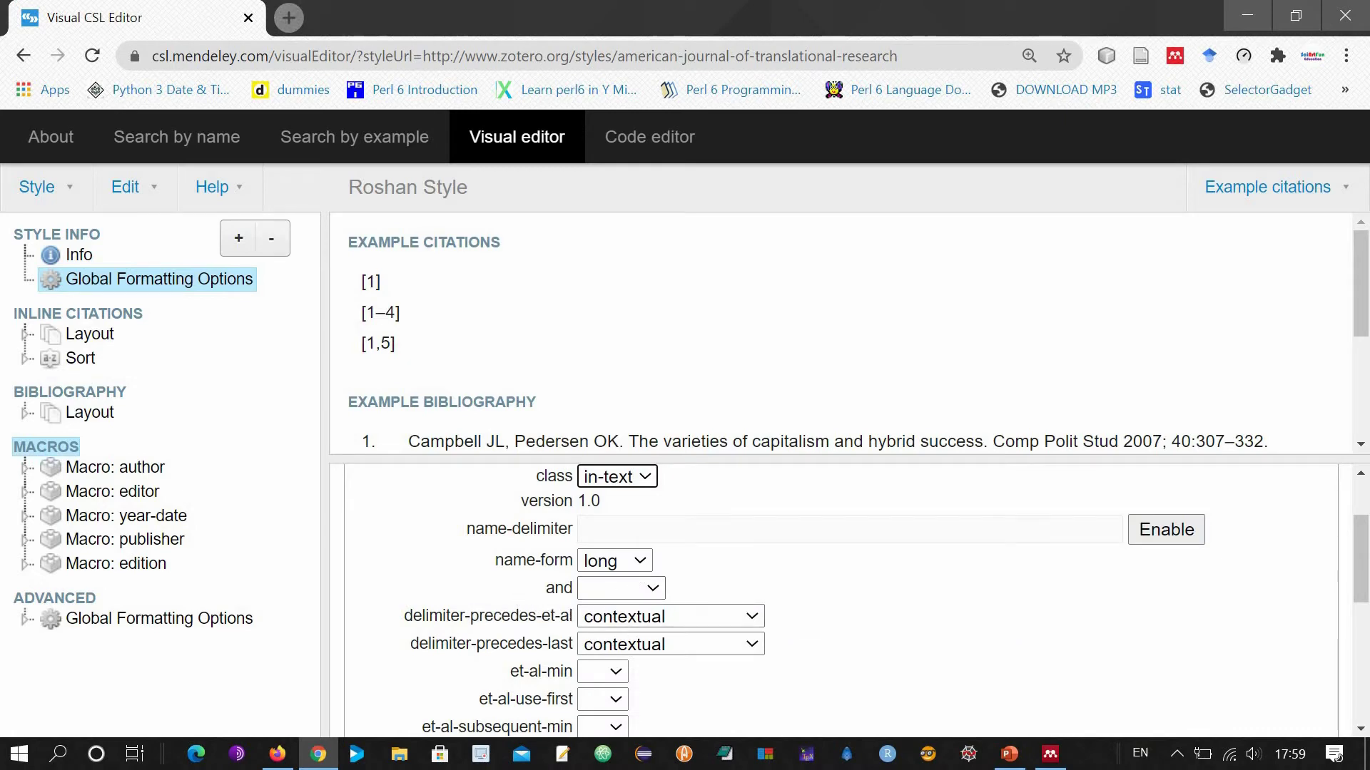
left_click(641, 562)
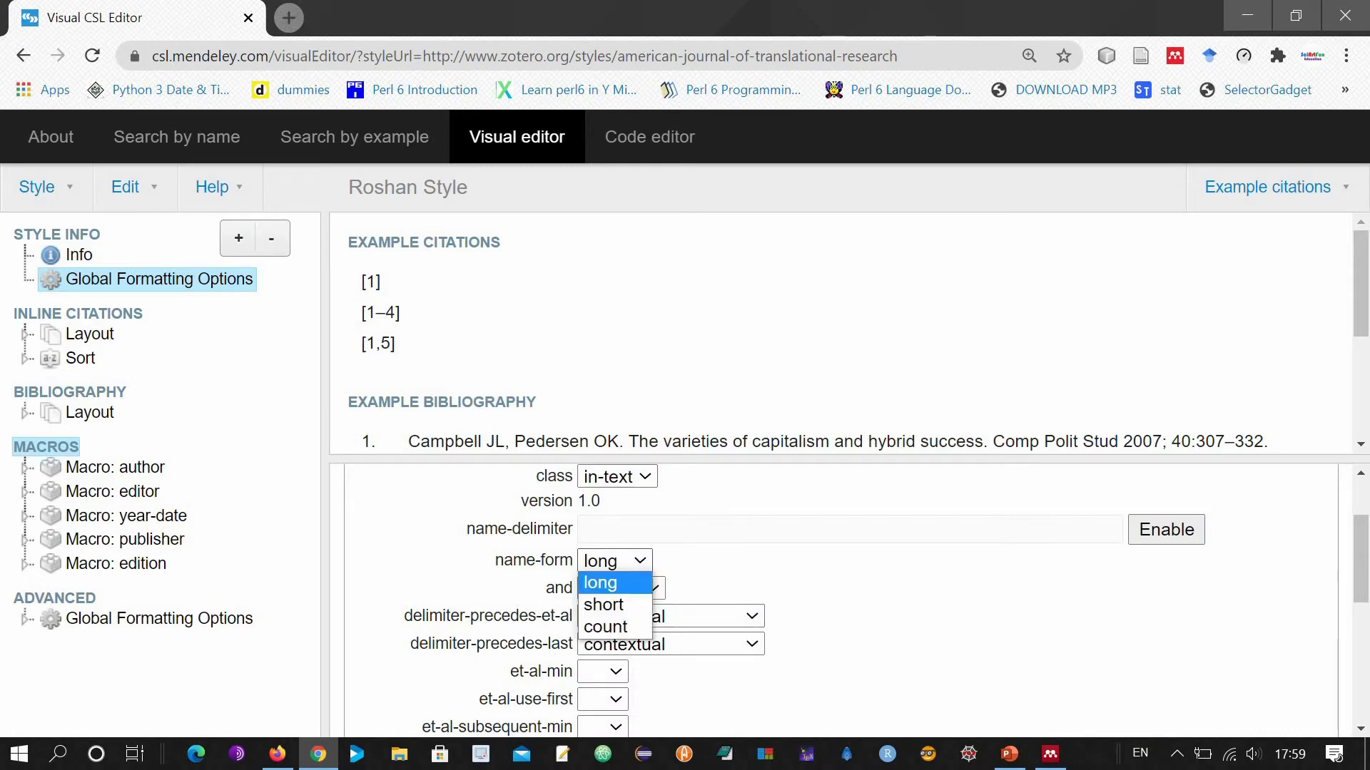
left_click(622, 609)
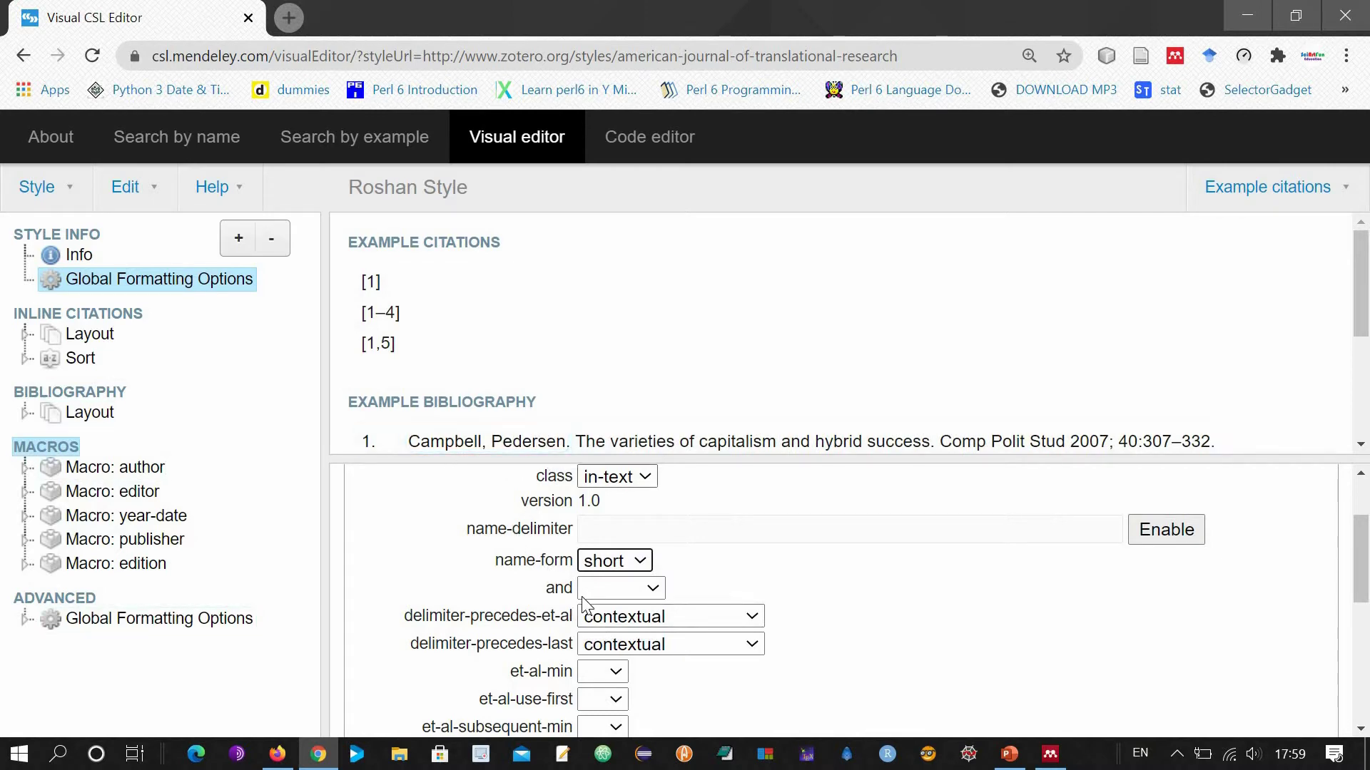
left_click(641, 562)
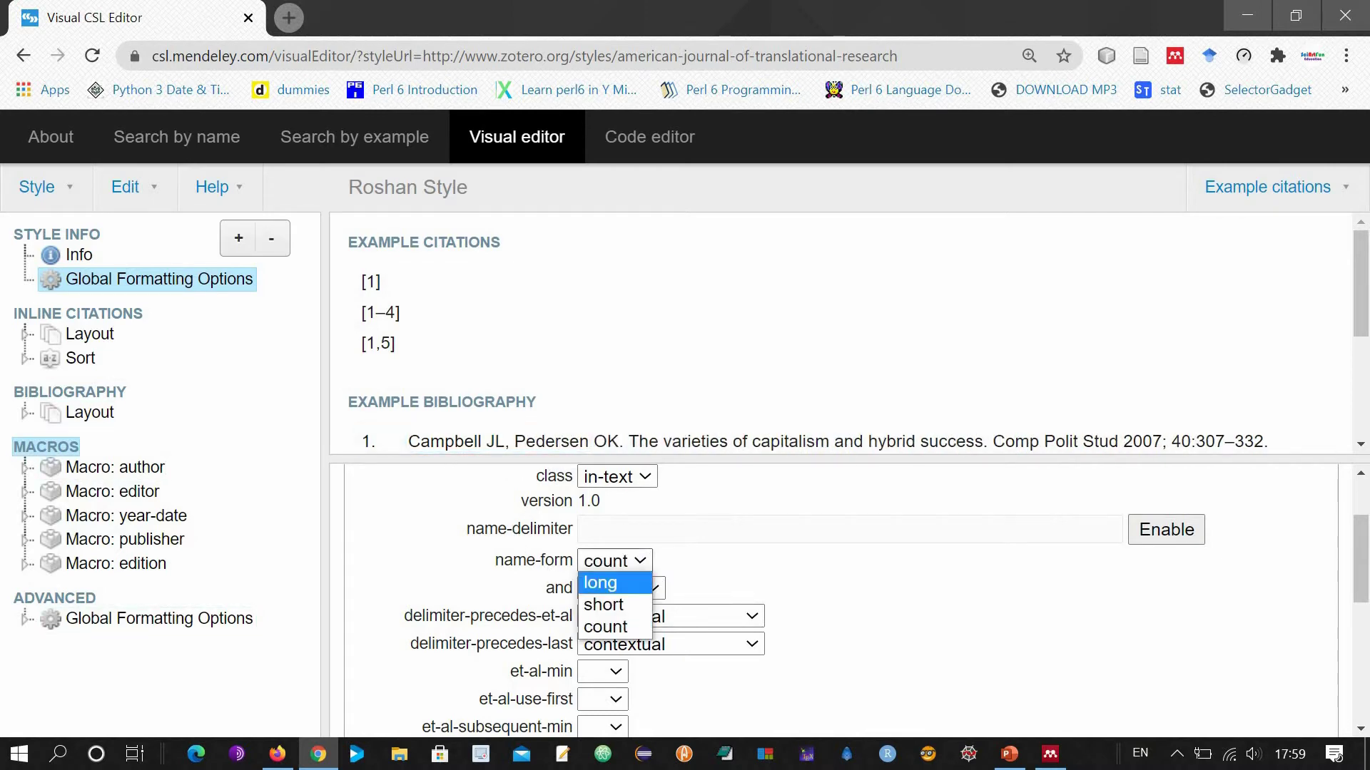
left_click(639, 585)
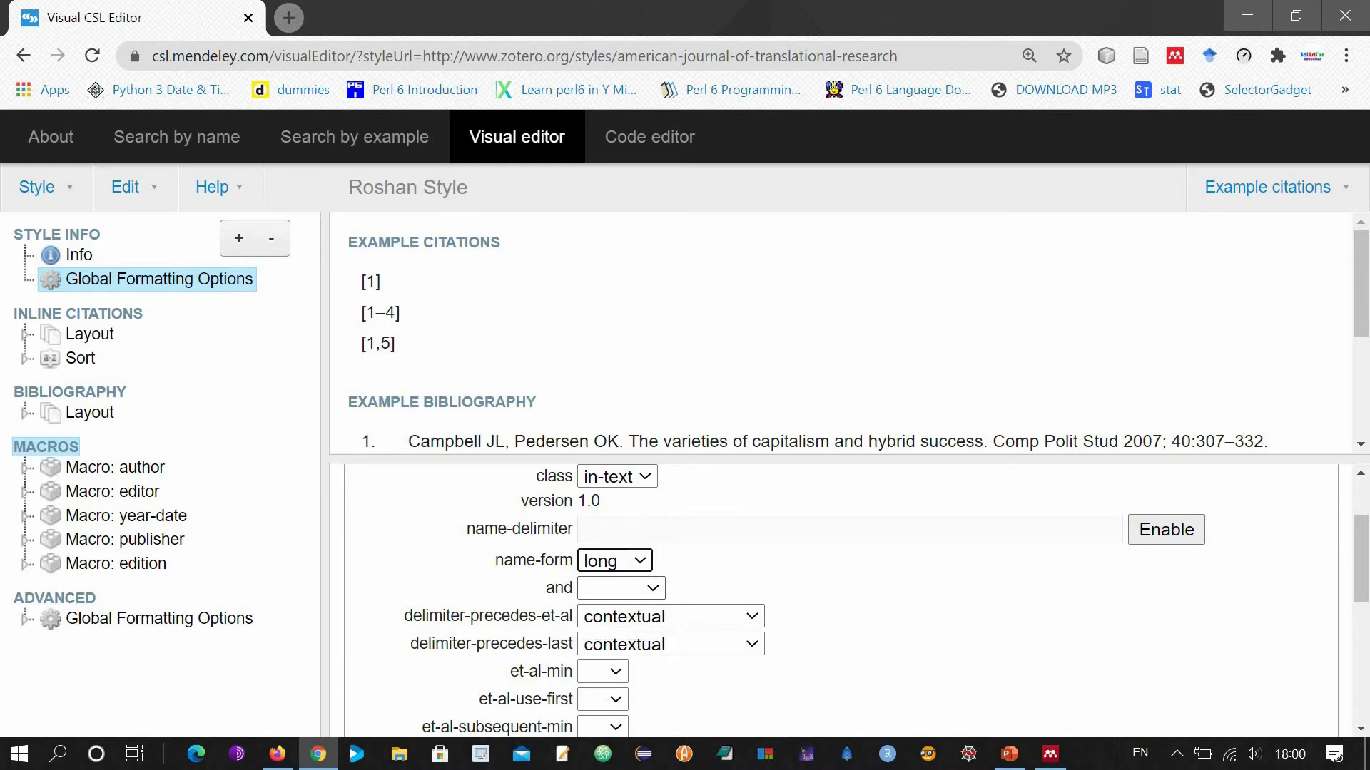
Step: Set the last-author joiner to the word 'and' rather than an ampersand
left_click(657, 590)
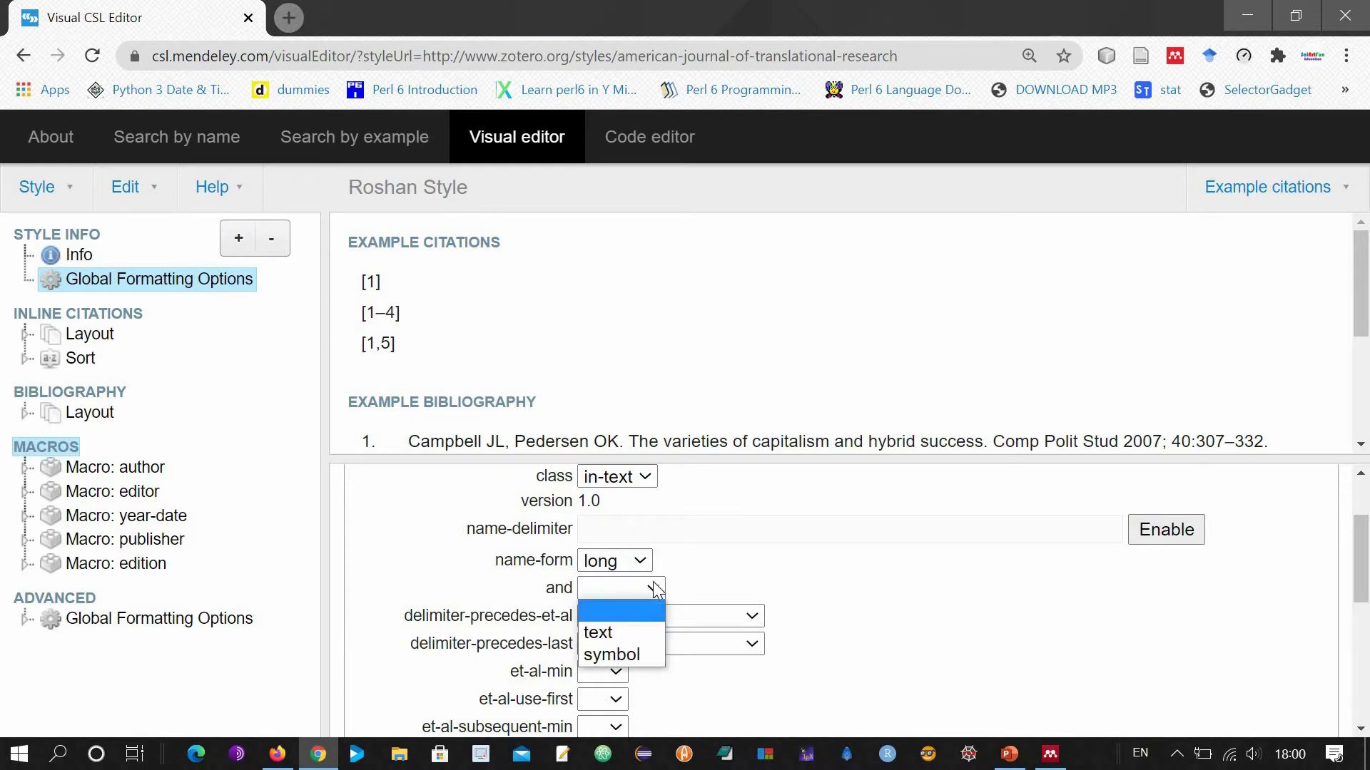
left_click(614, 630)
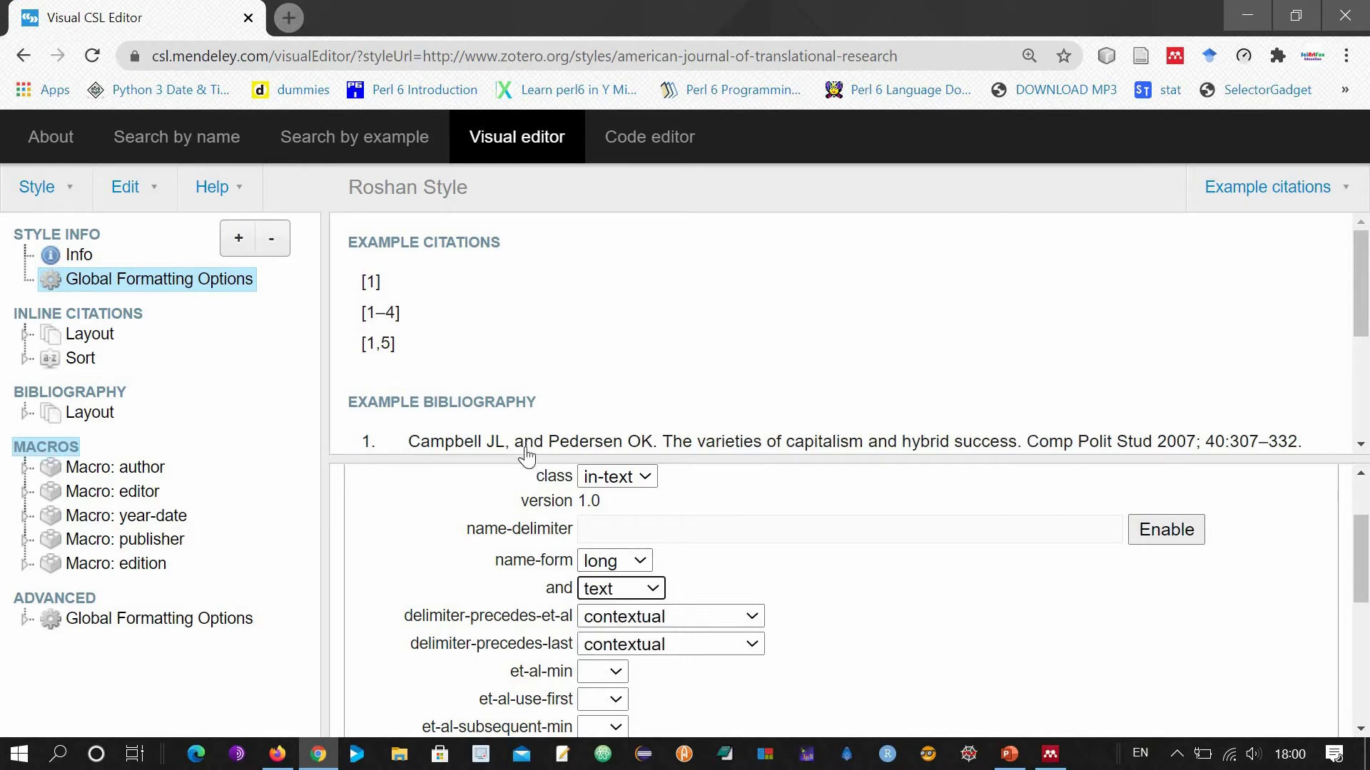
left_click(653, 593)
left_click(614, 655)
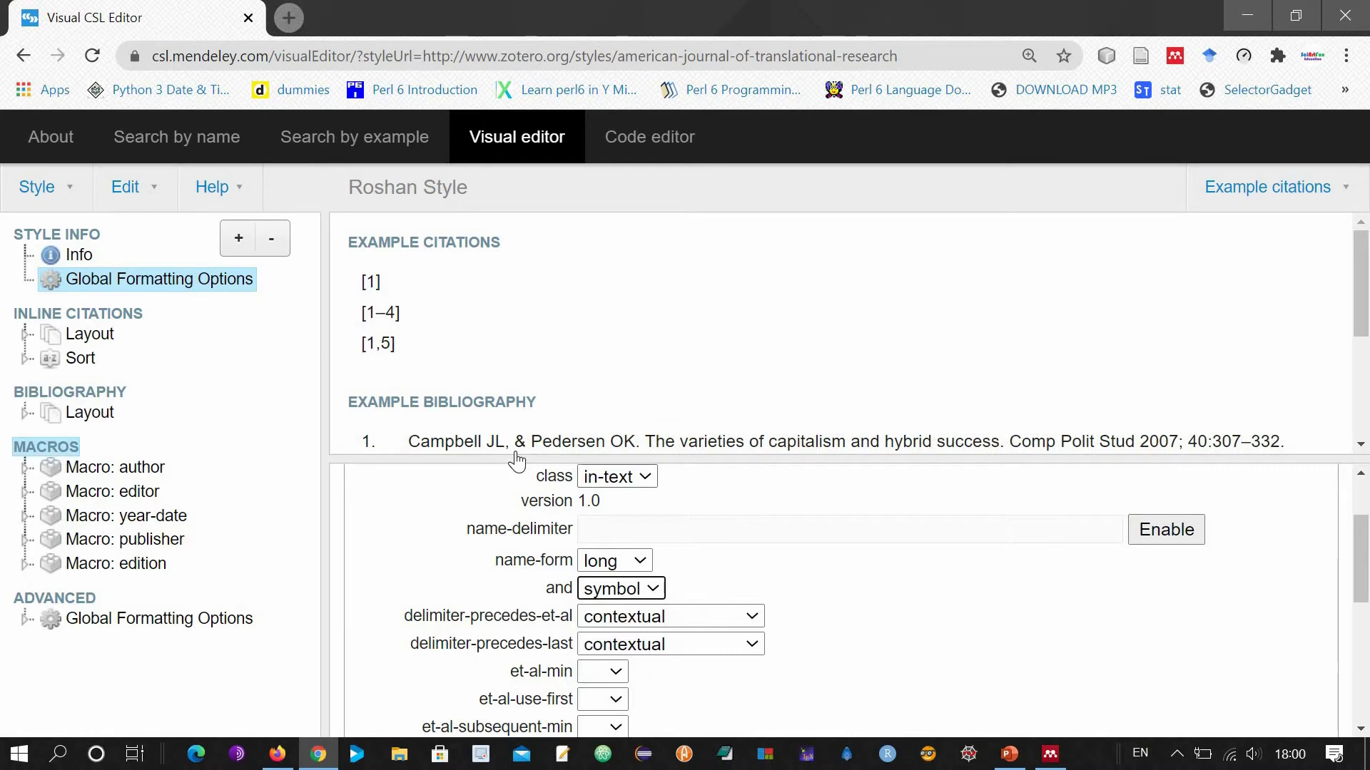
left_click(653, 589)
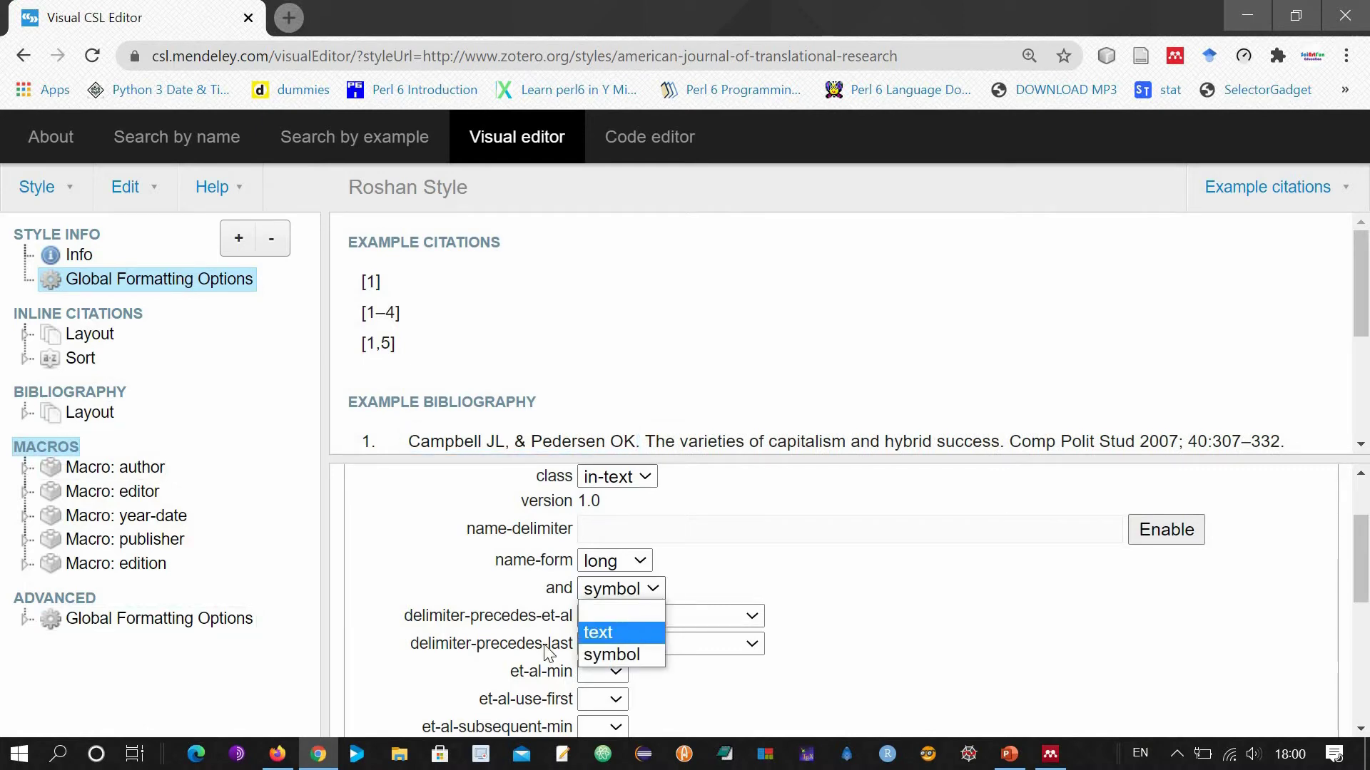
left_click(634, 634)
scroll(471, 579, "down", 1)
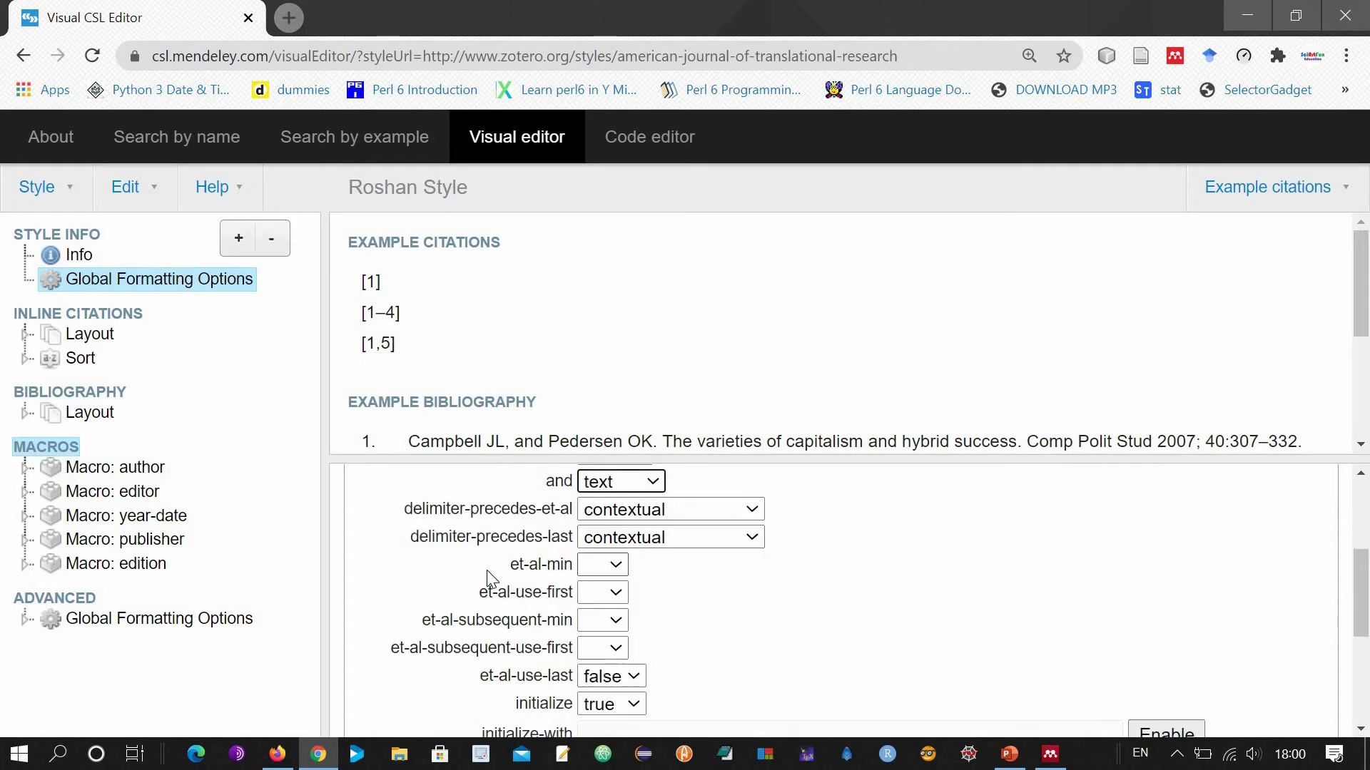
key("Tab")
Step: Set et-al-min to 5 and et-al-use-first to 2
left_click(618, 566)
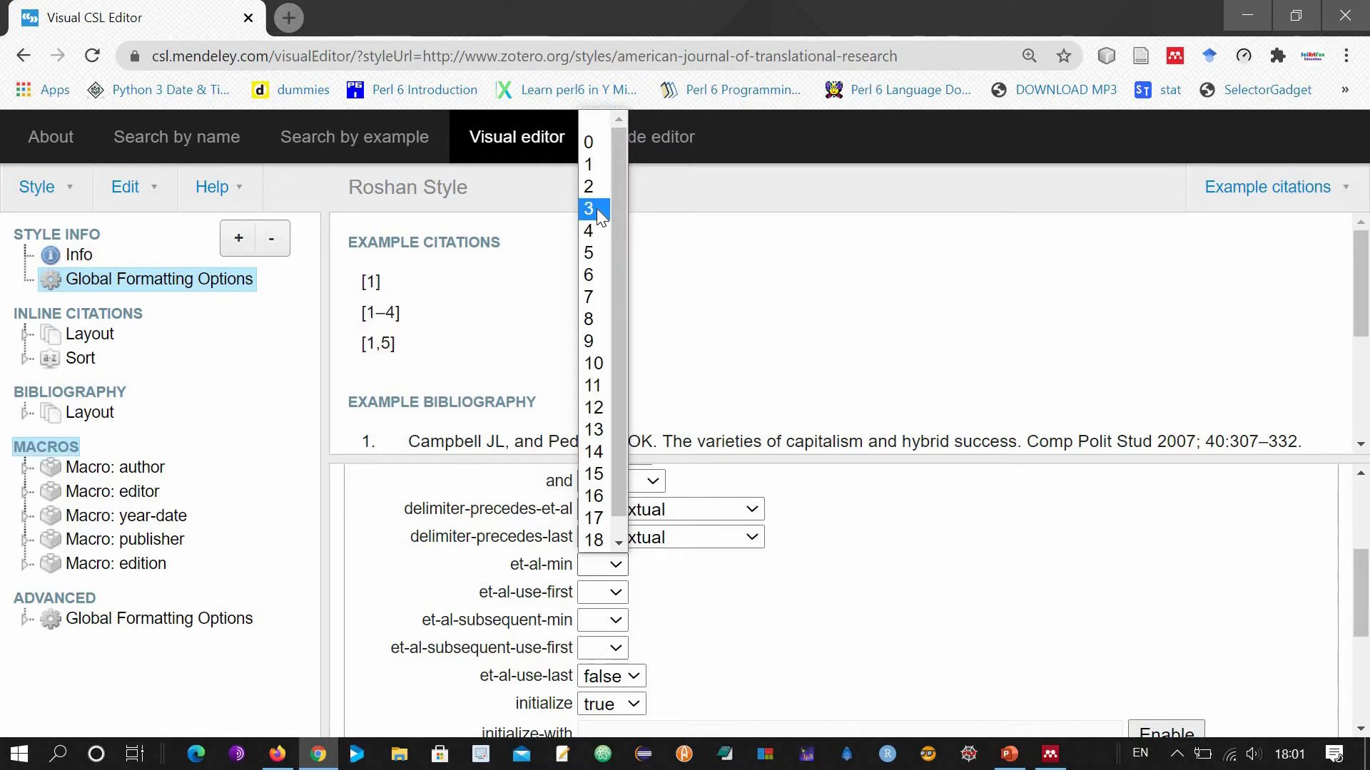
left_click(598, 261)
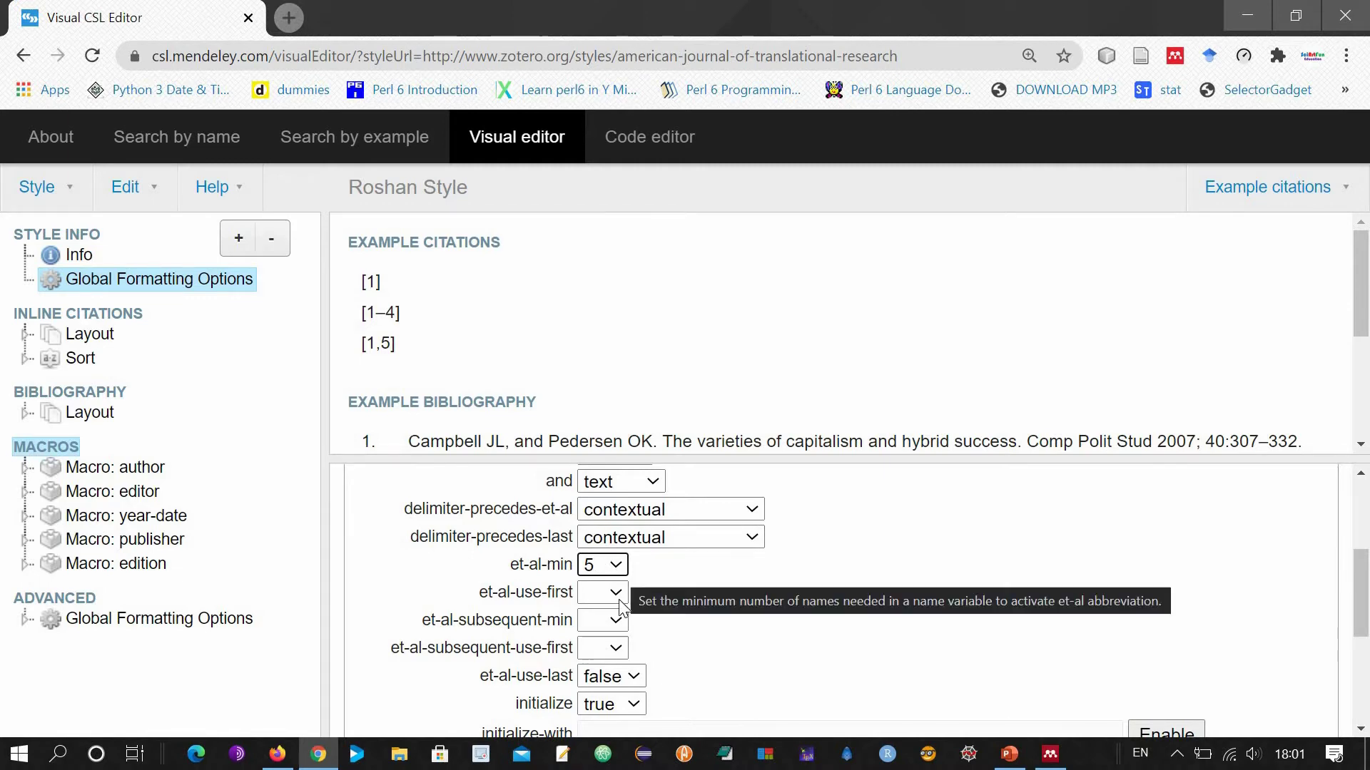
left_click(615, 565)
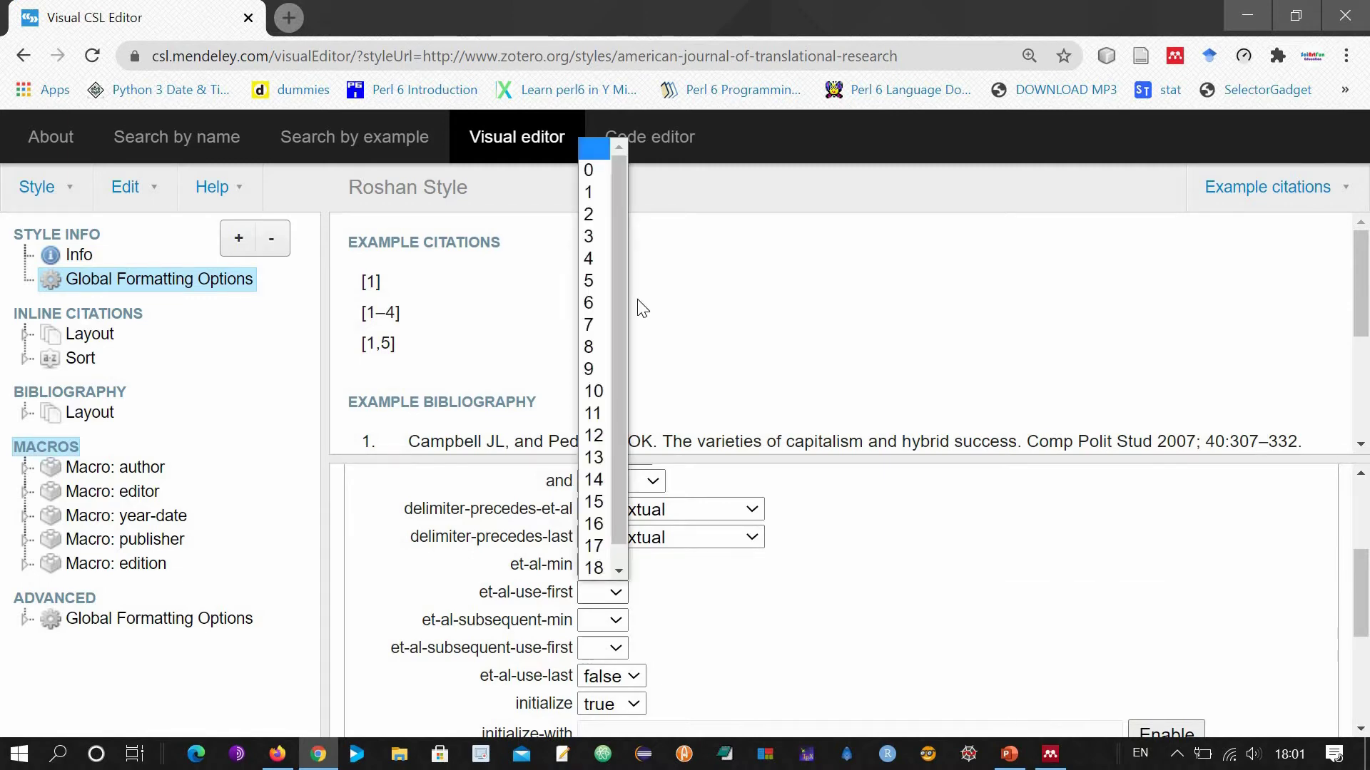
left_click(589, 216)
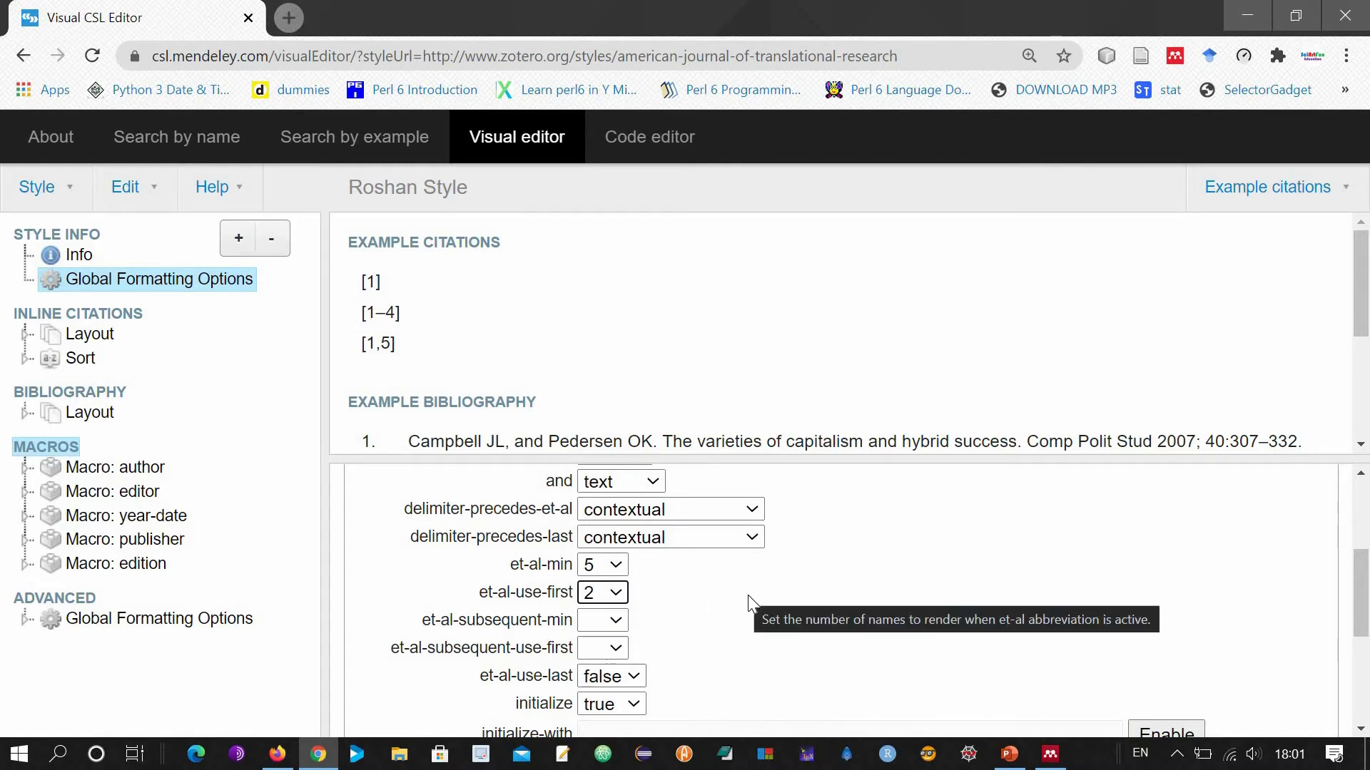
scroll(747, 595, "down", 3)
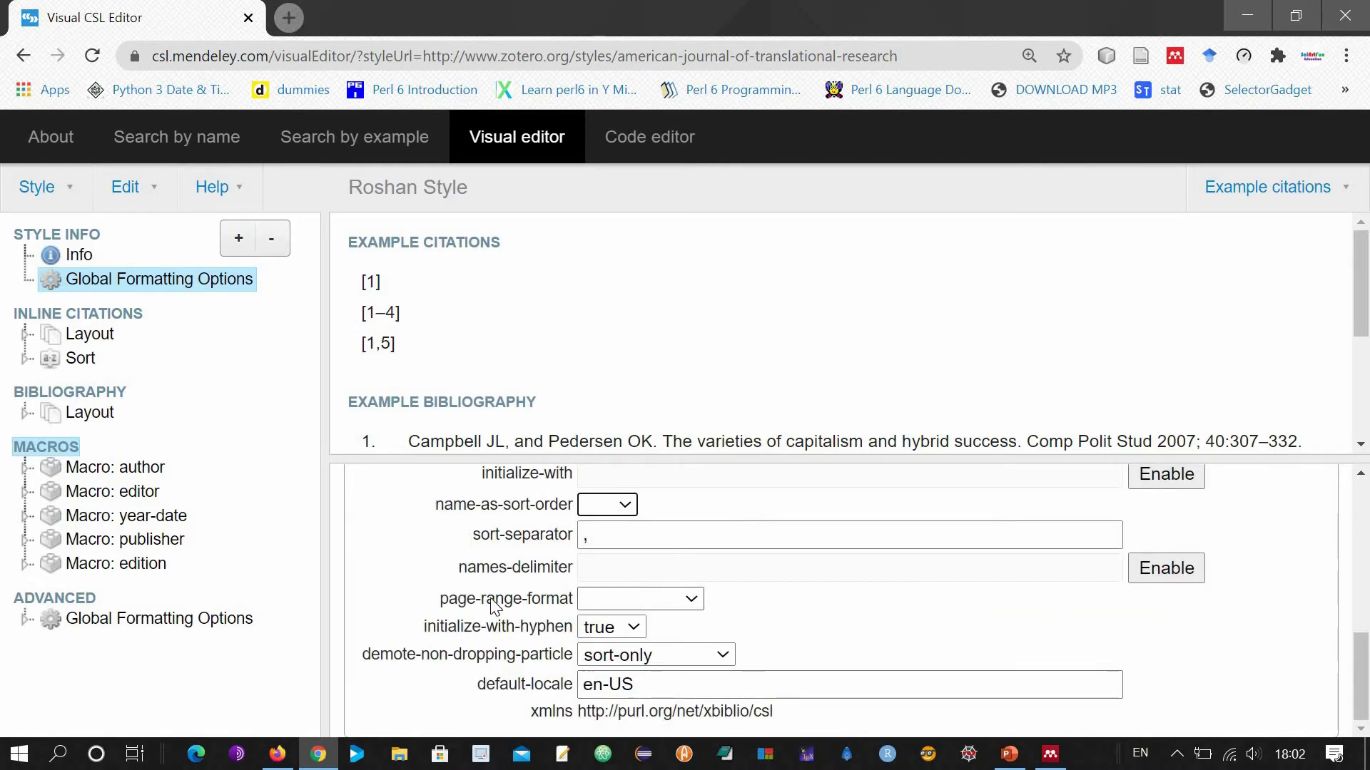
Step: Set page-range-format to expanded, after trying the chicago and minimal options
left_click(696, 603)
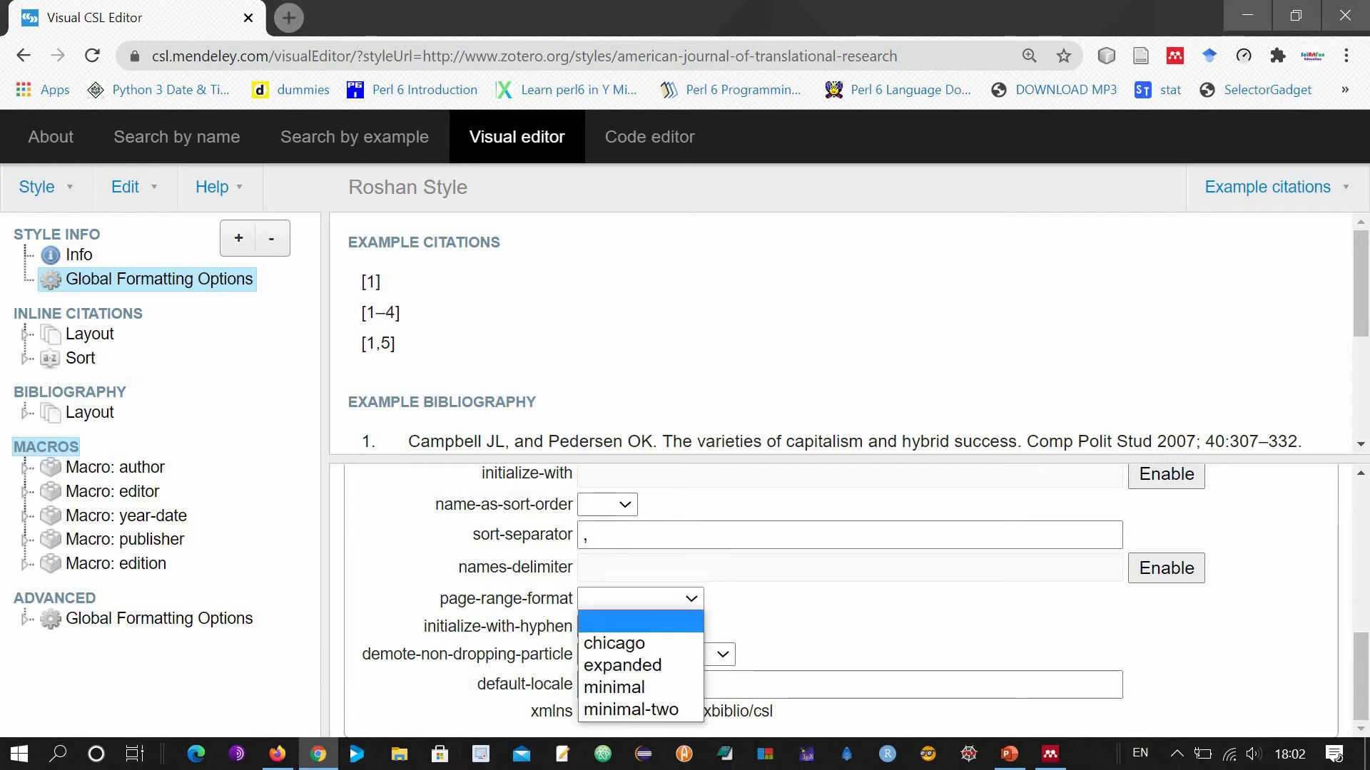
left_click(651, 645)
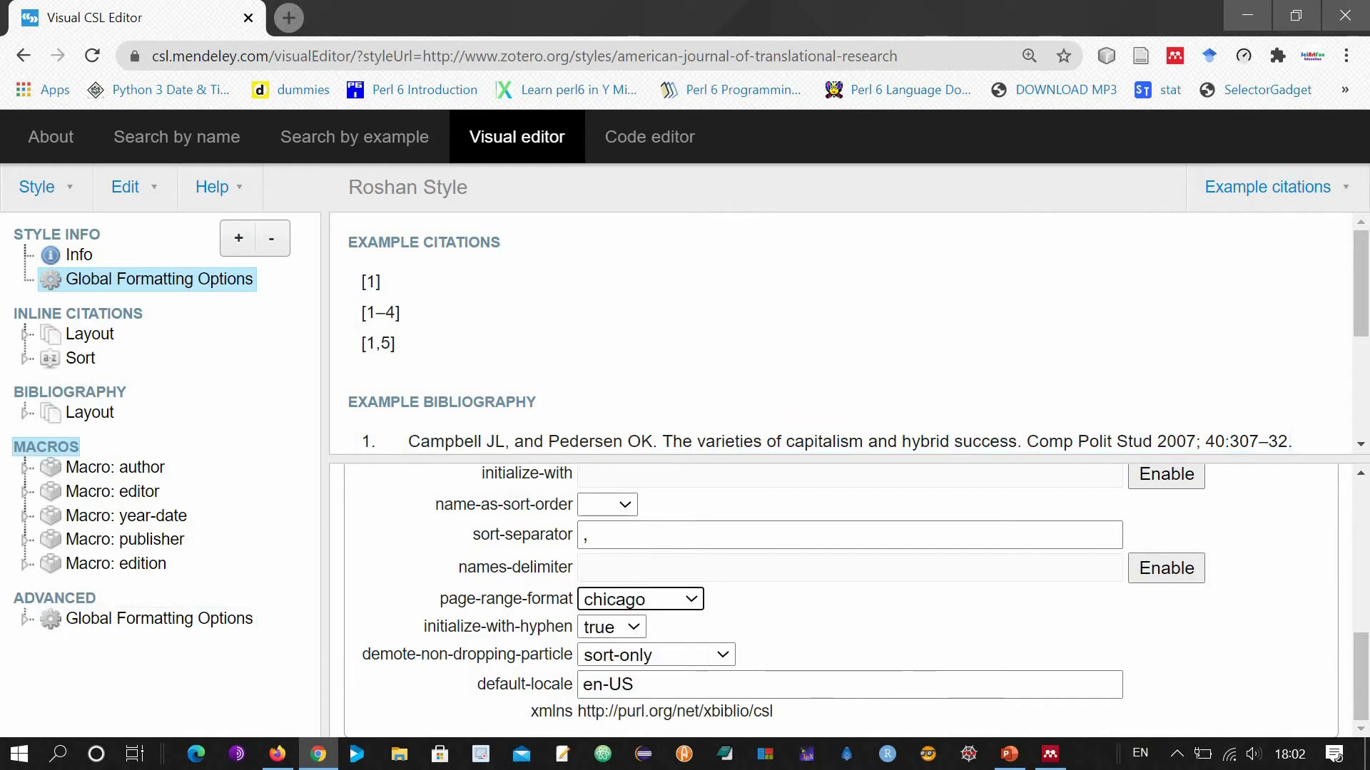
left_click(642, 599)
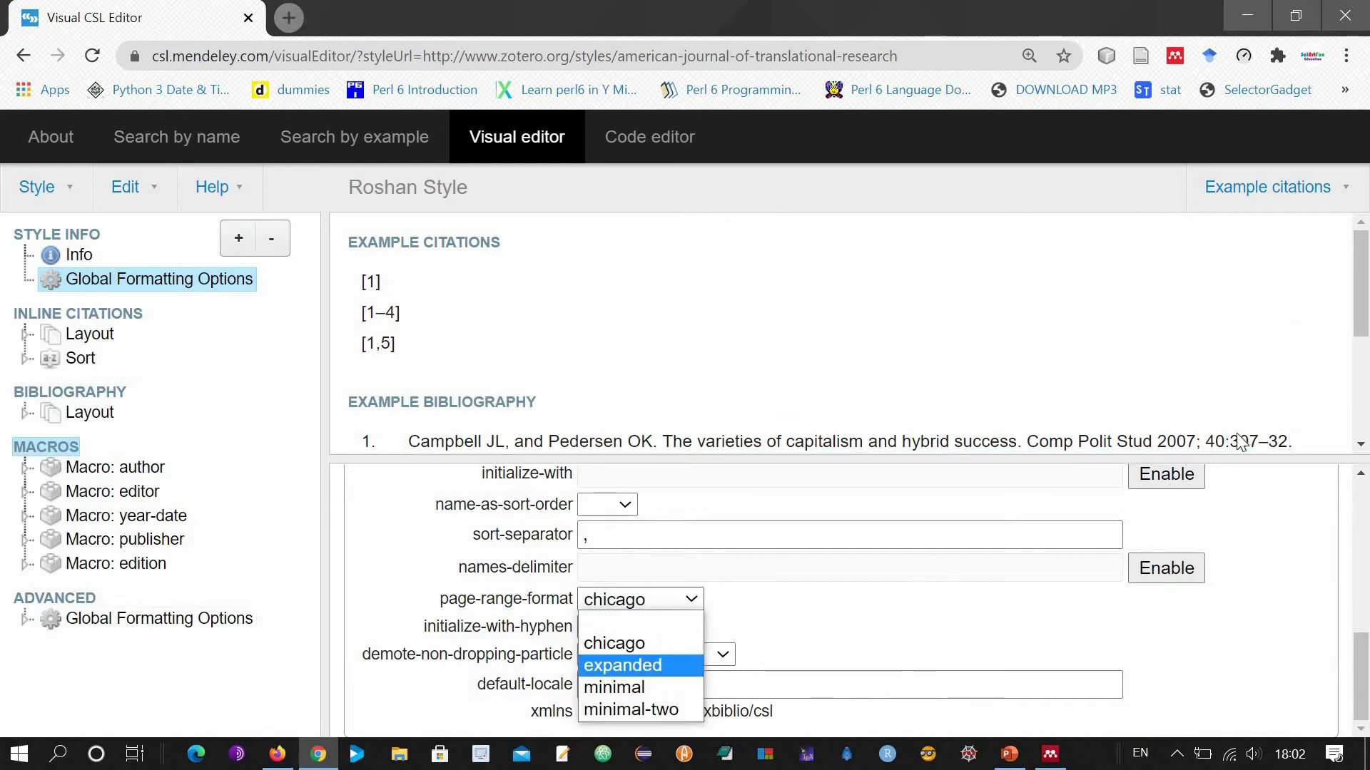
left_click(651, 671)
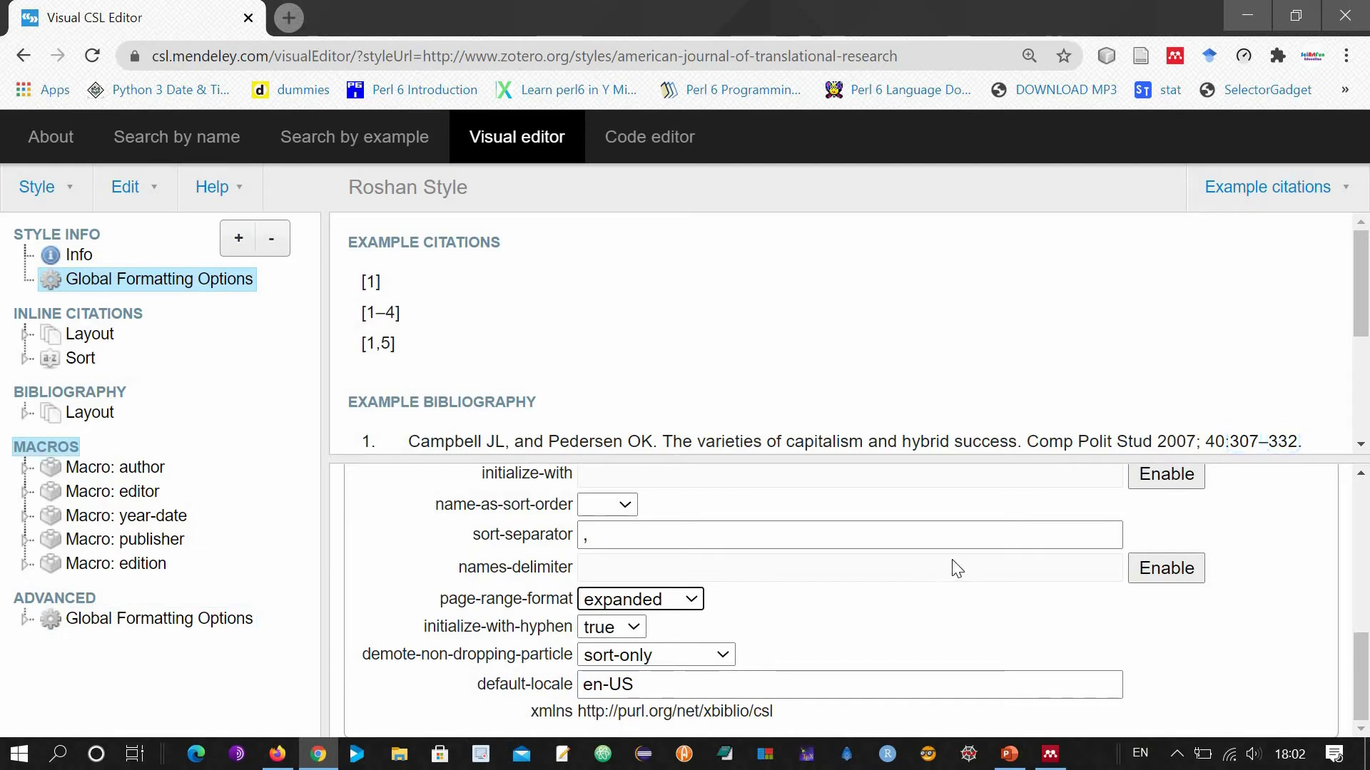
left_click(702, 604)
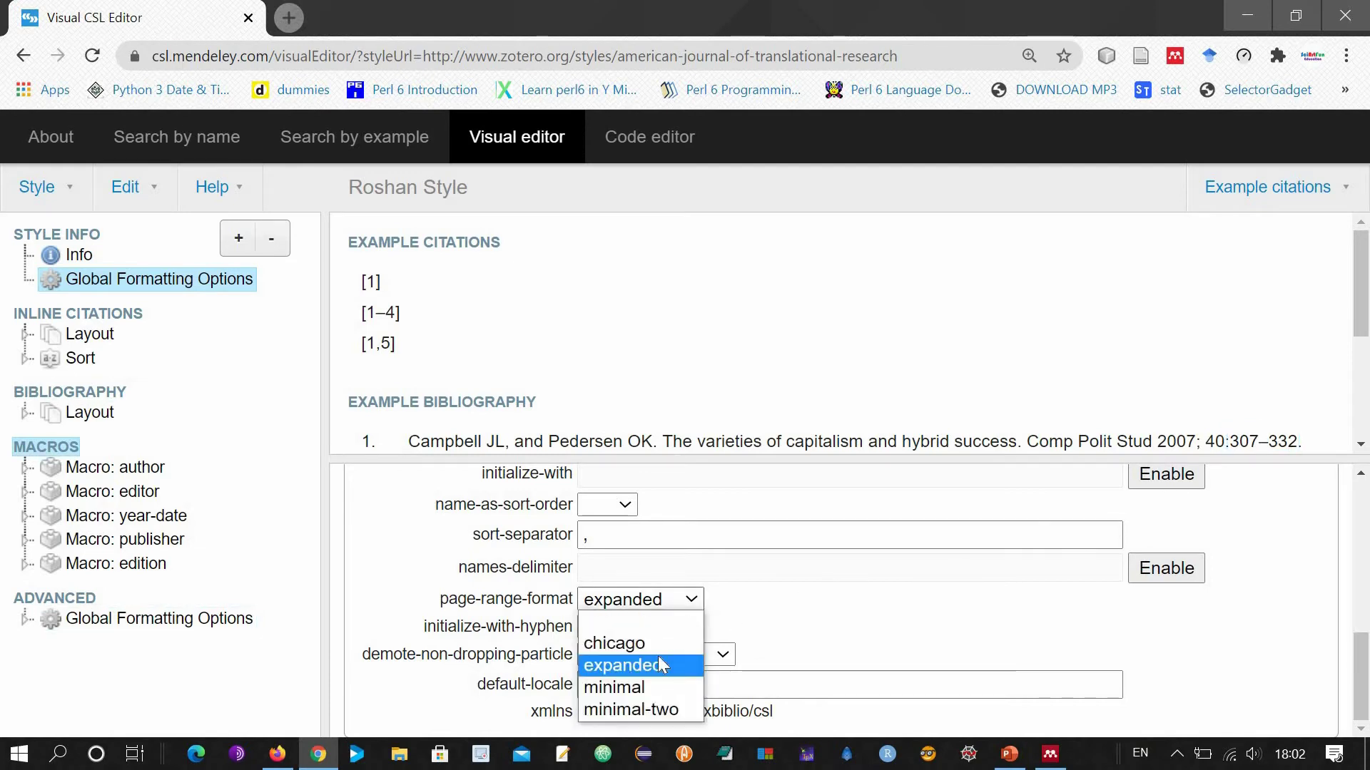
left_click(655, 683)
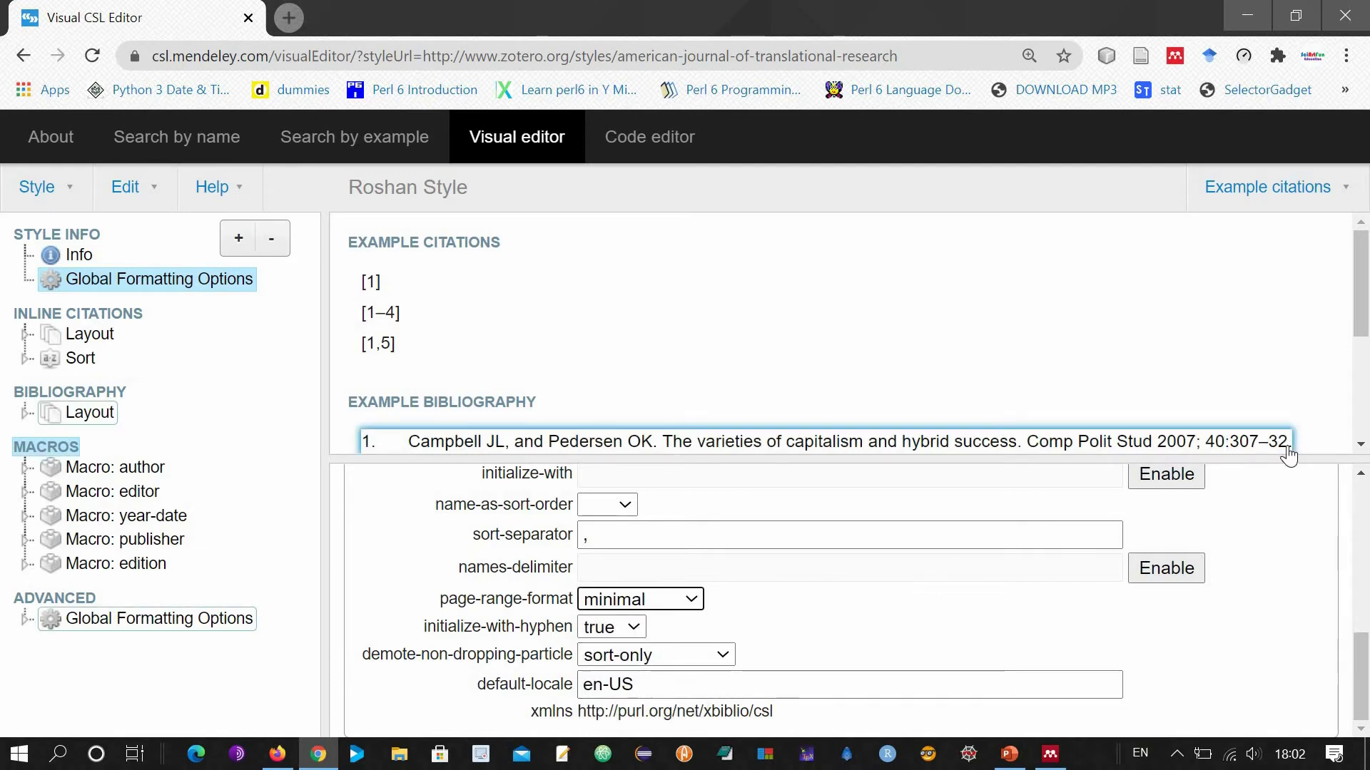
left_click(695, 603)
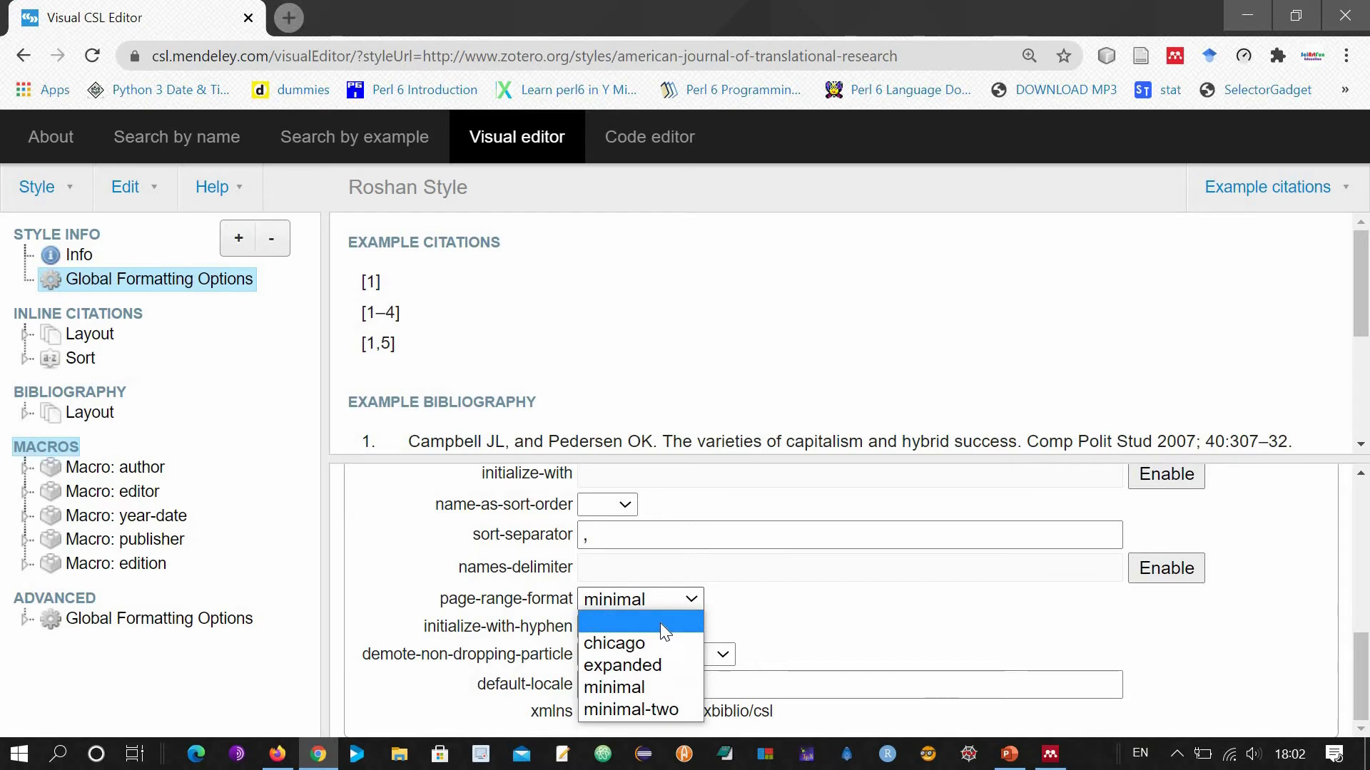
key("Down")
key("Down")
key("Return")
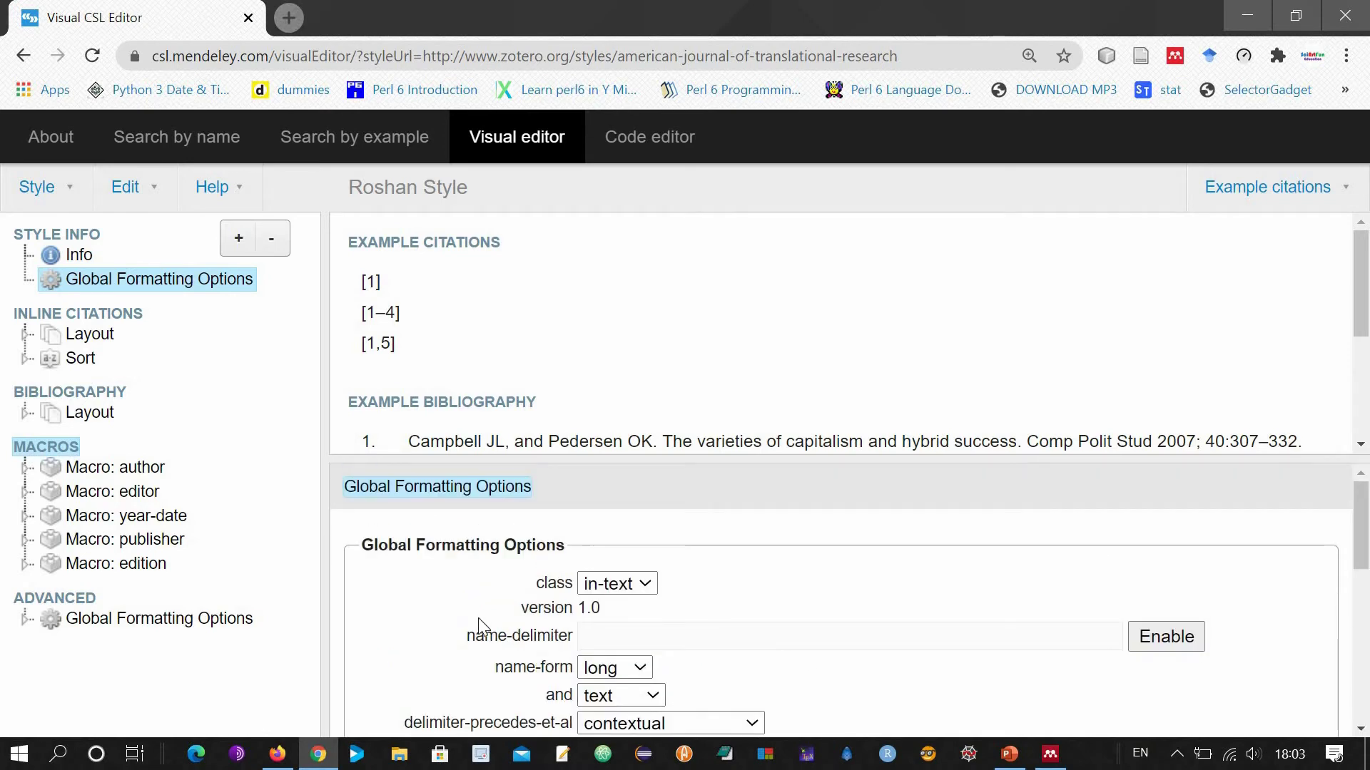
left_click(39, 187)
left_click(578, 204)
Step: Select the [1–4] citation number and try bold, italic and underline, ending with no underline
left_click(375, 289)
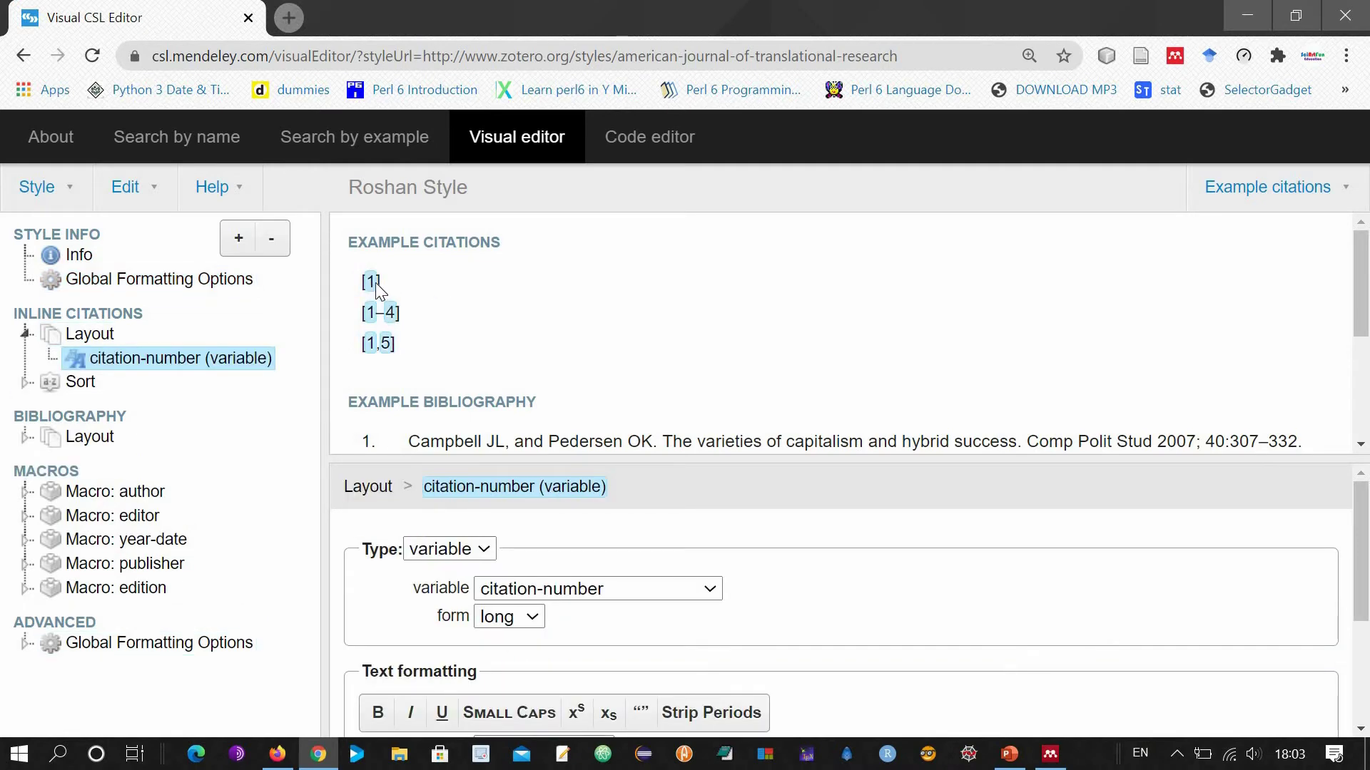
scroll(554, 550, "down", 1)
scroll(651, 566, "down", 1)
scroll(652, 566, "up", 3)
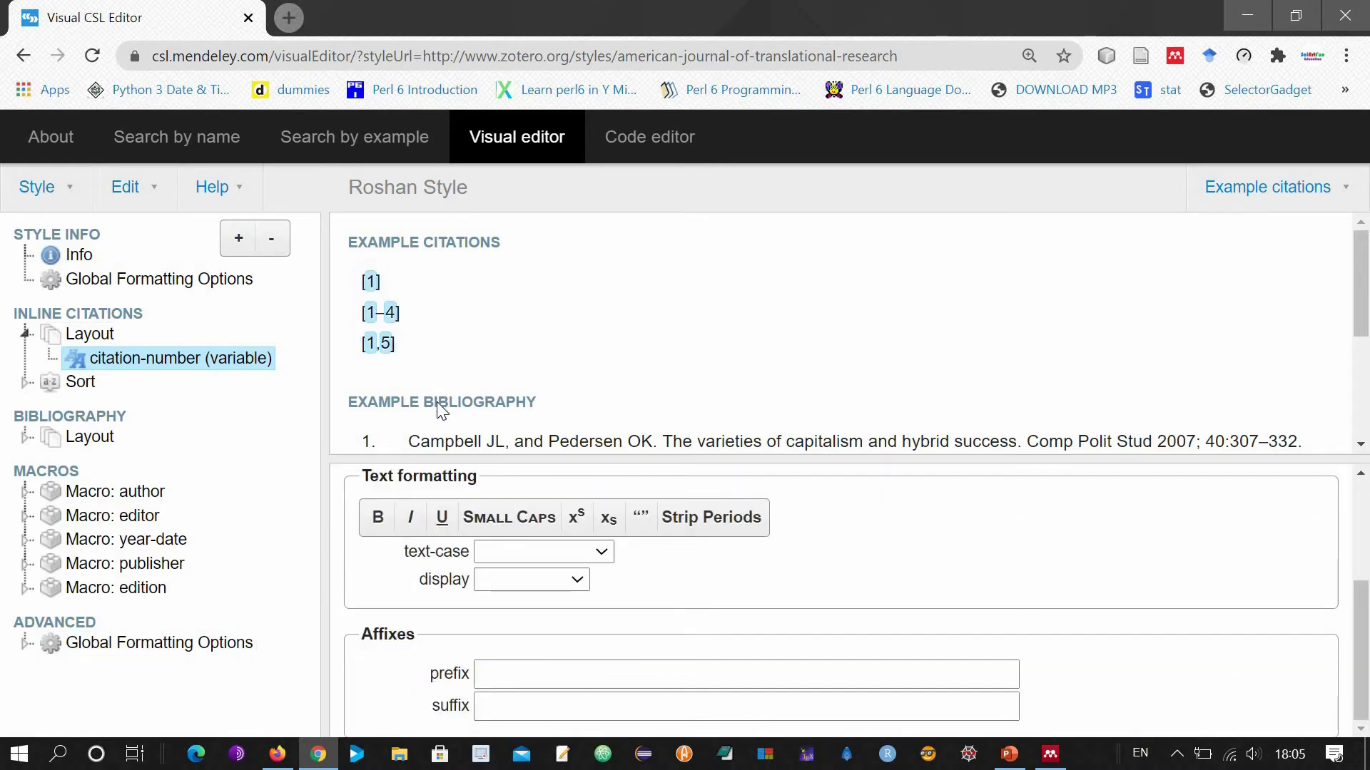
left_click(380, 528)
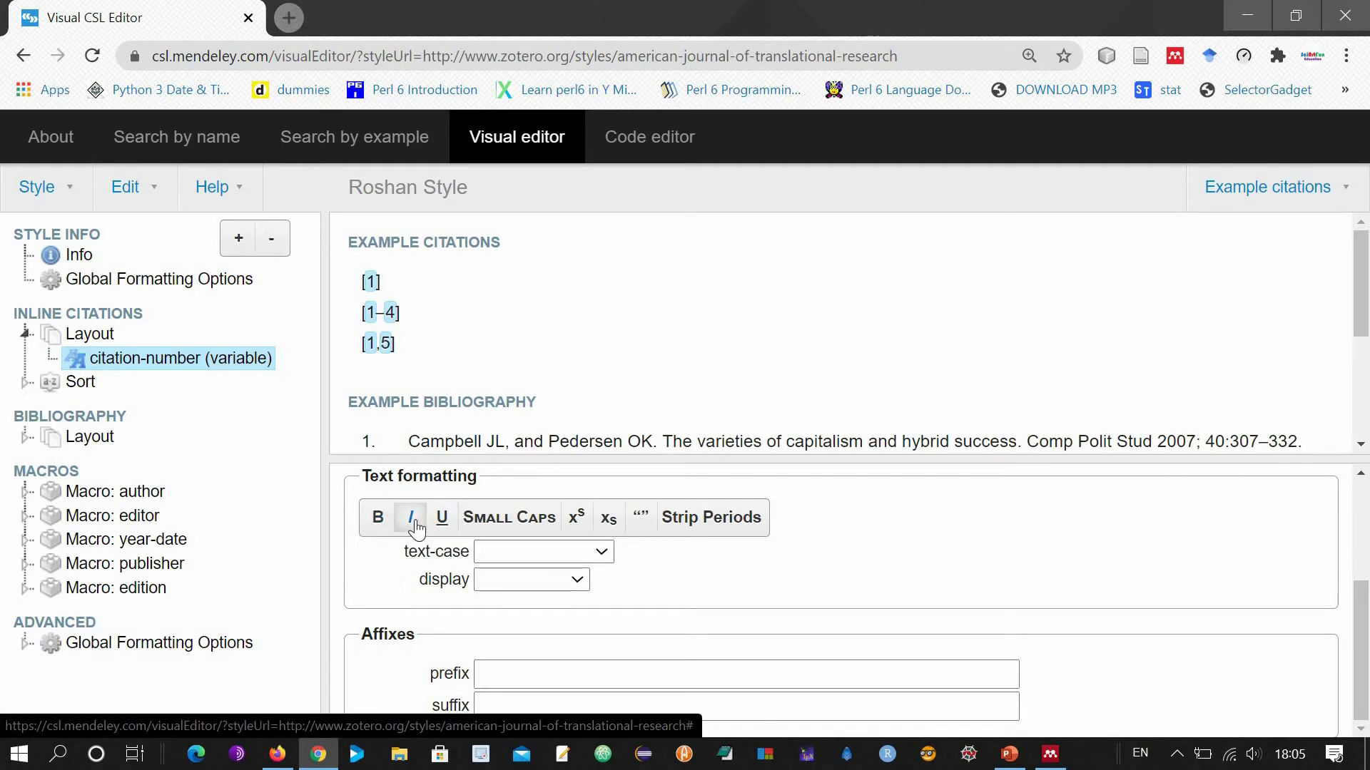
left_click(415, 528)
left_click(442, 523)
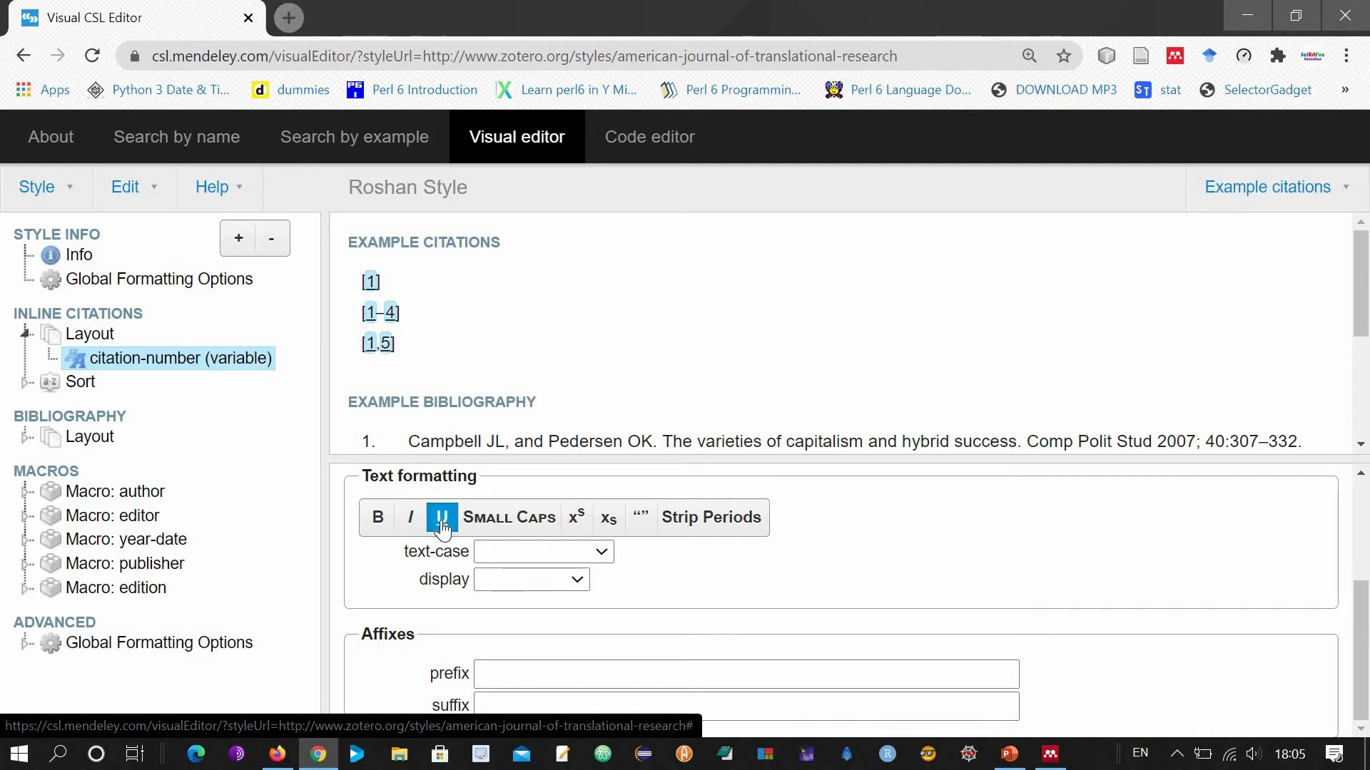
left_click(443, 523)
Step: Try superscript, subscript and quotation marks, revert them, then select the inline citation Layout
left_click(579, 526)
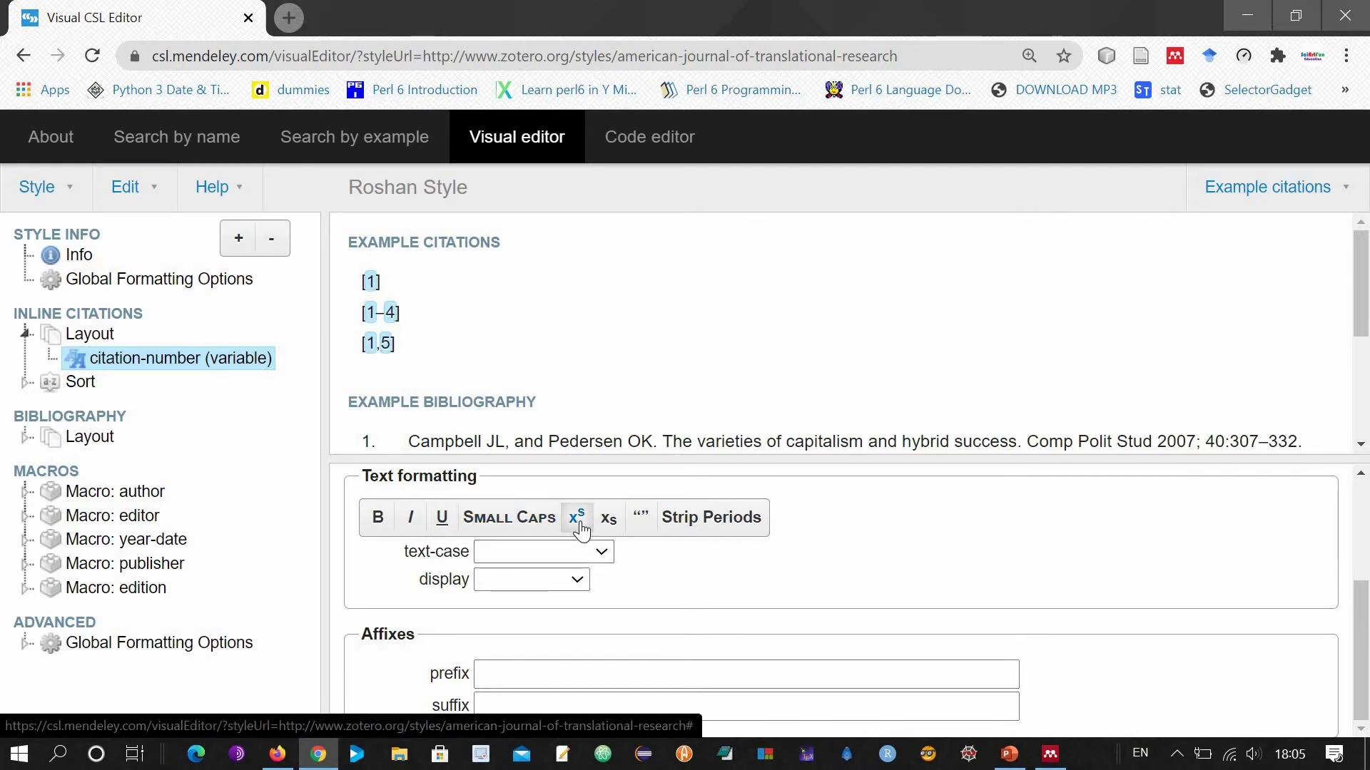
left_click(578, 527)
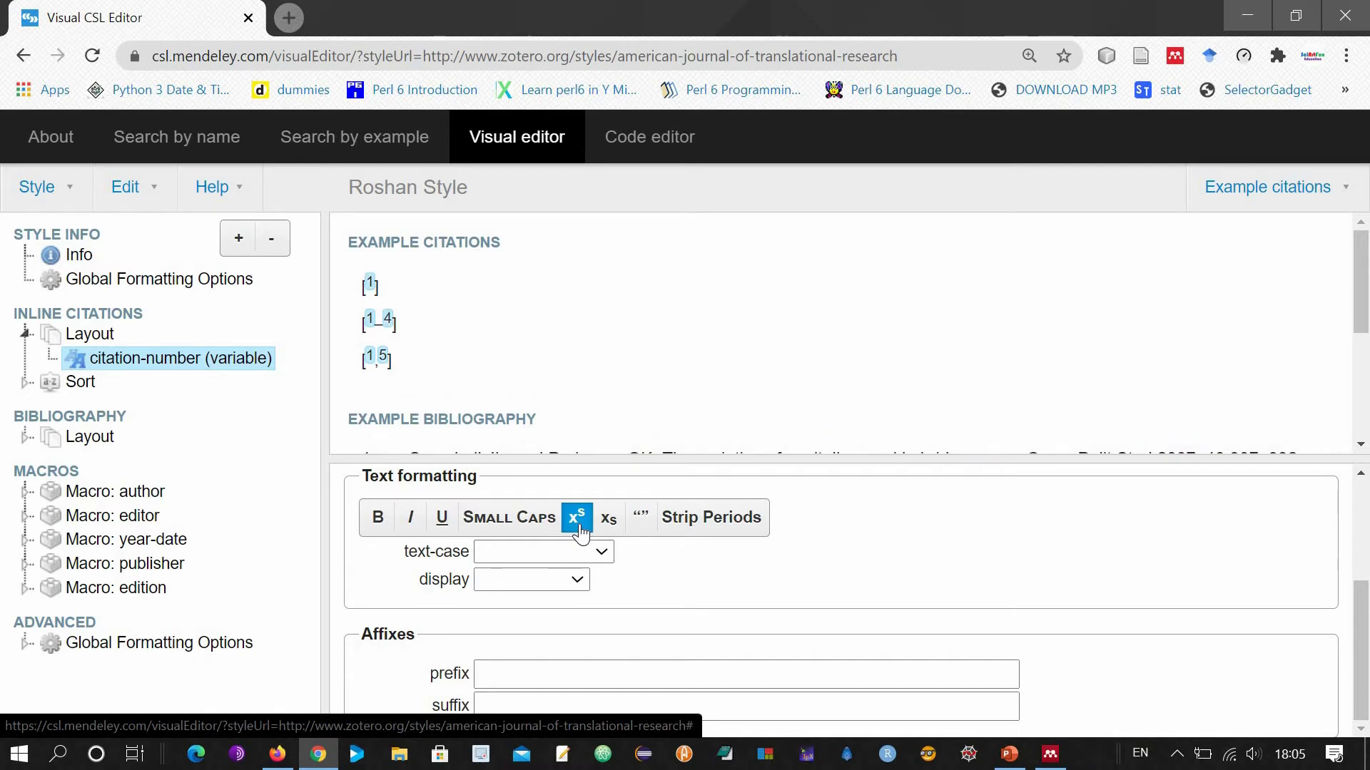
left_click(608, 519)
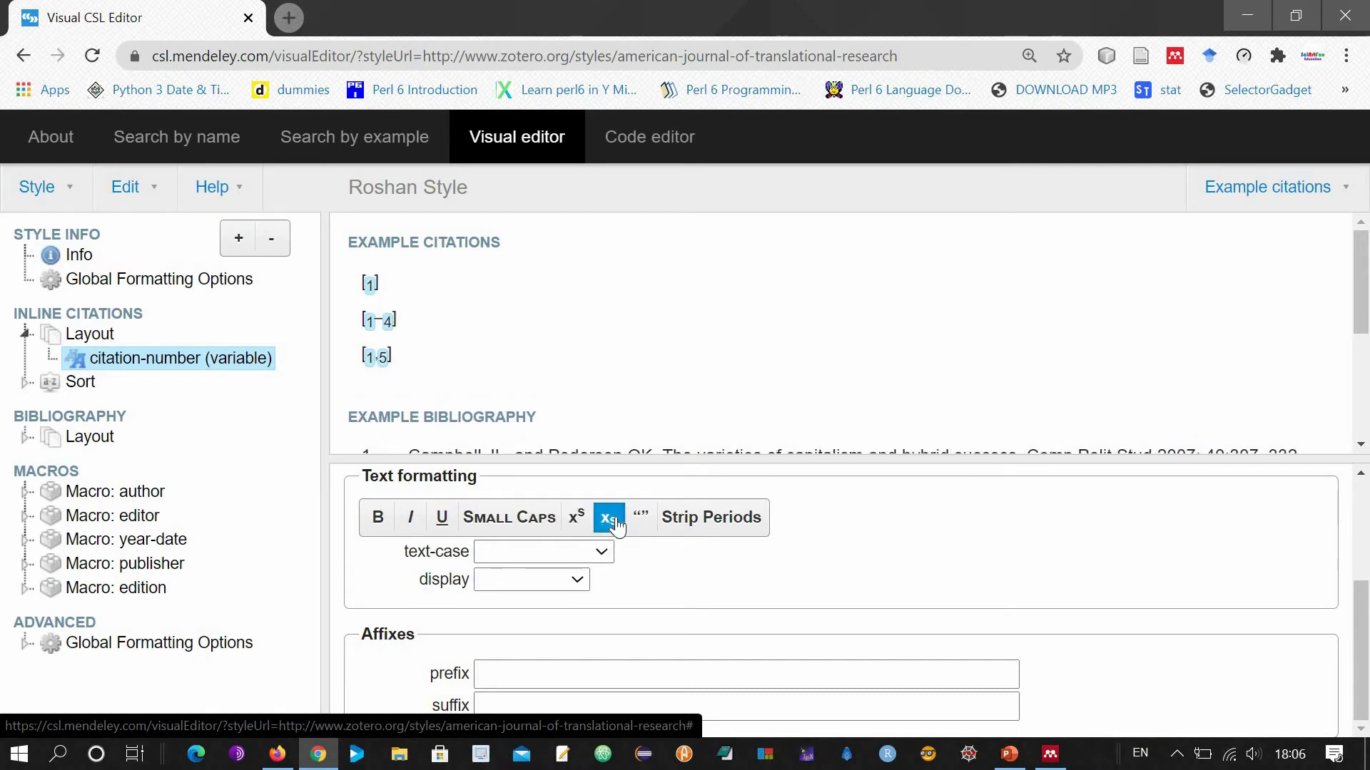
left_click(608, 519)
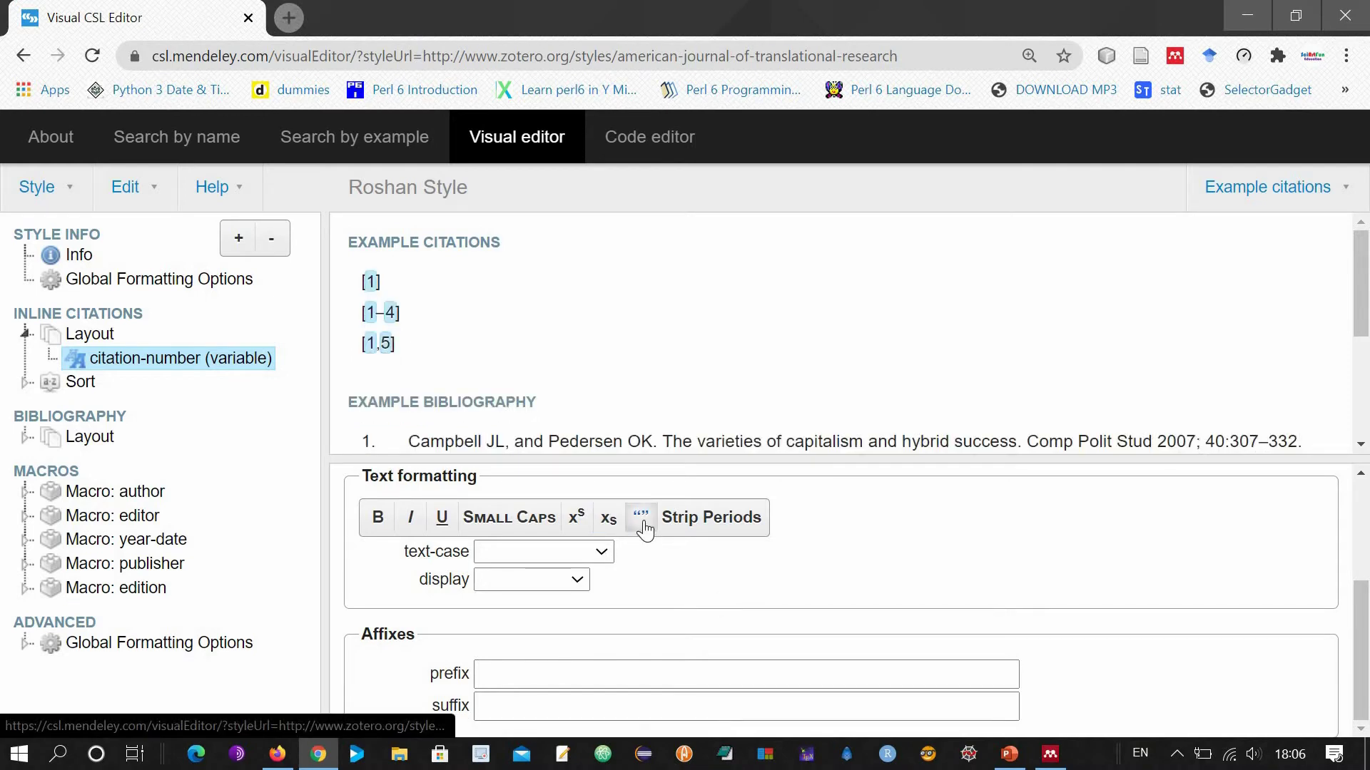
left_click(643, 526)
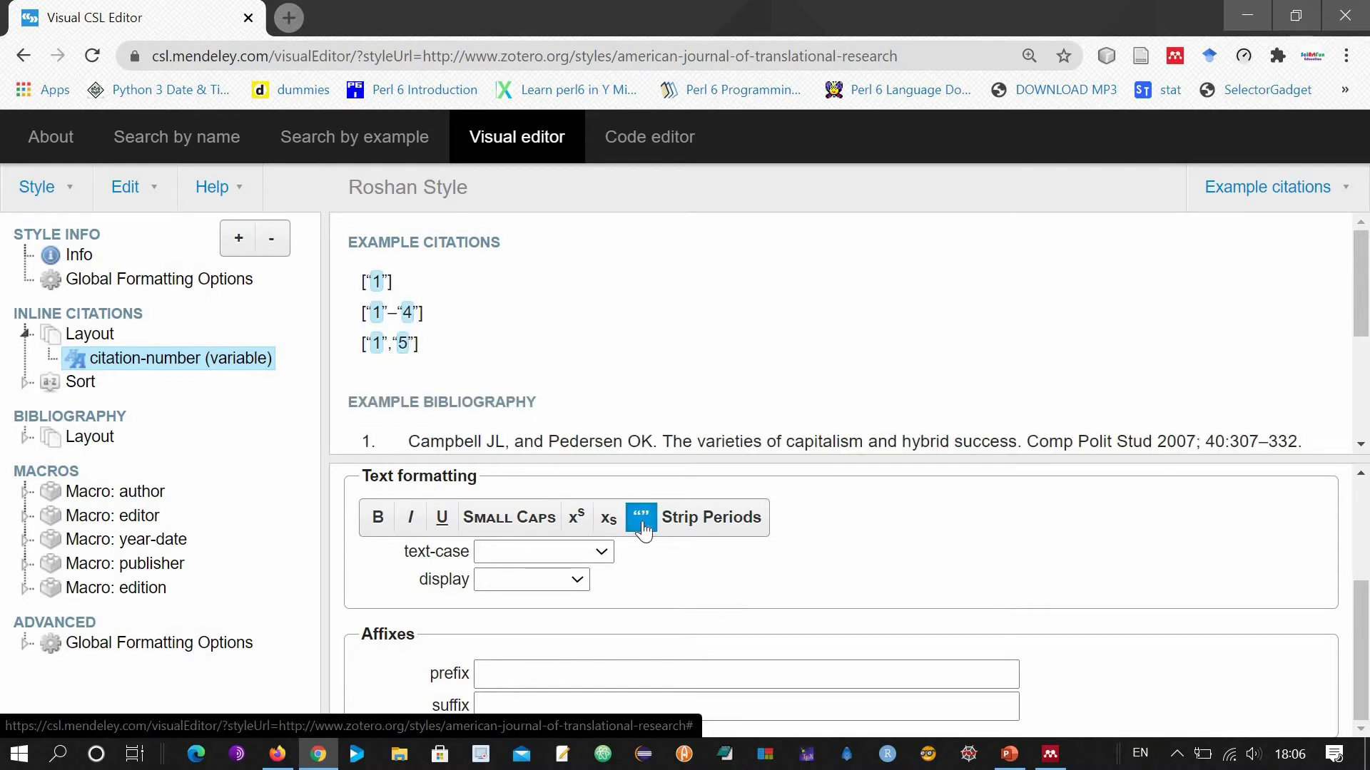
left_click(643, 525)
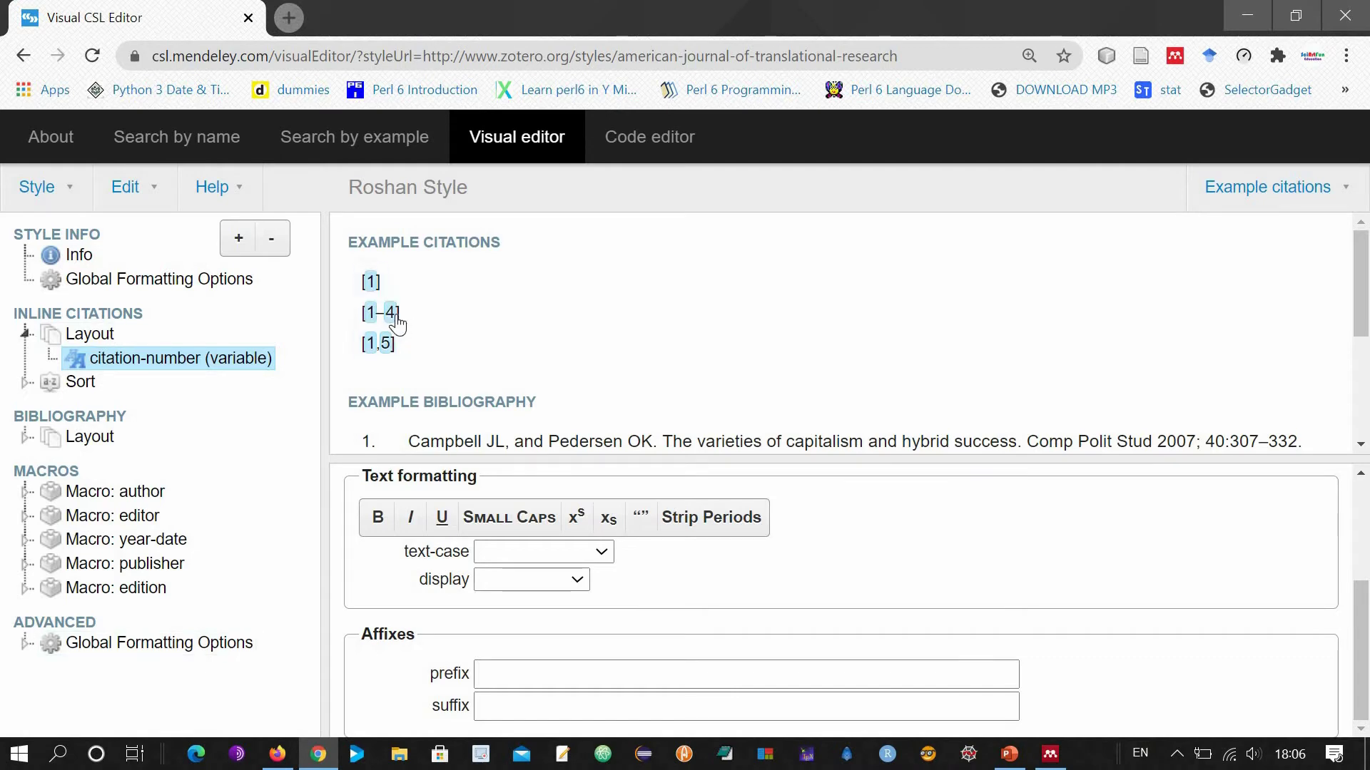
left_click(396, 314)
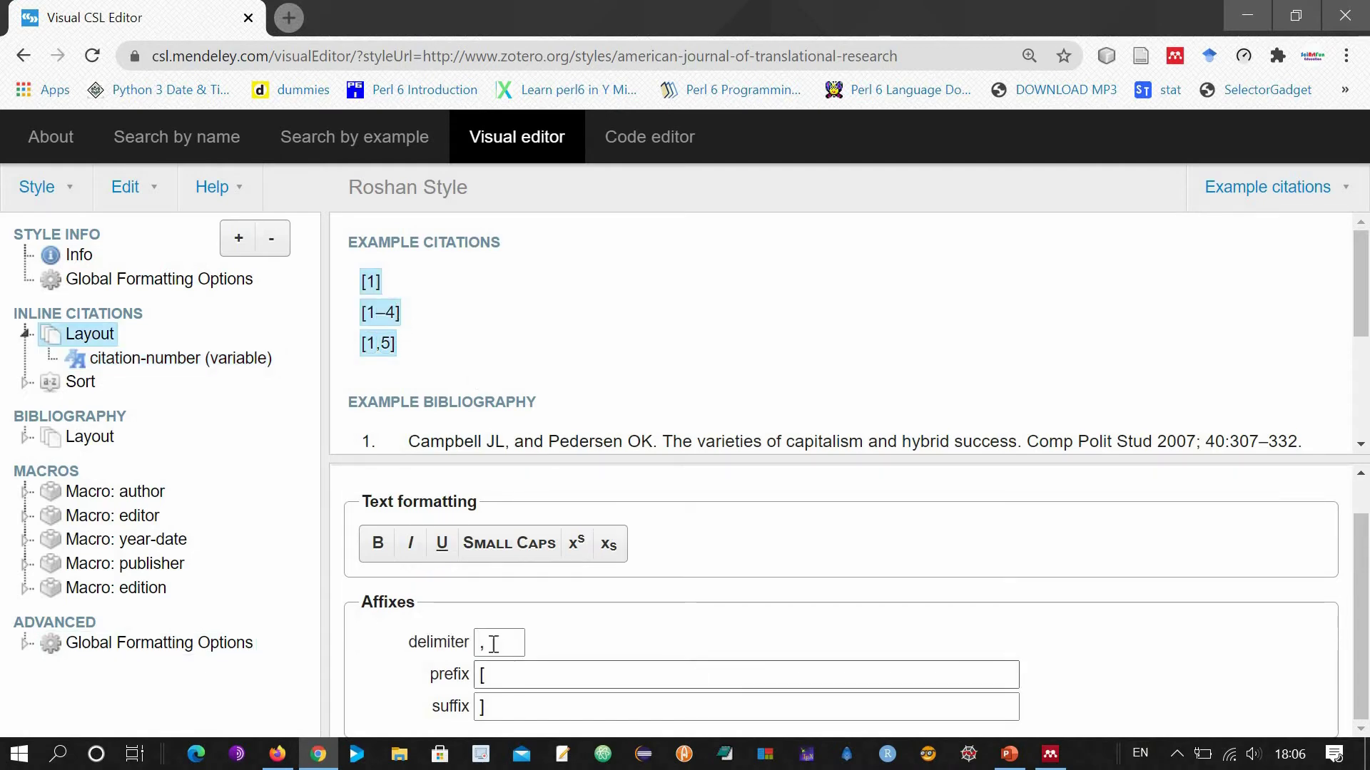
Step: Clear the '[' prefix and ']' suffix and make citation numbers bold superscript
left_click(490, 678)
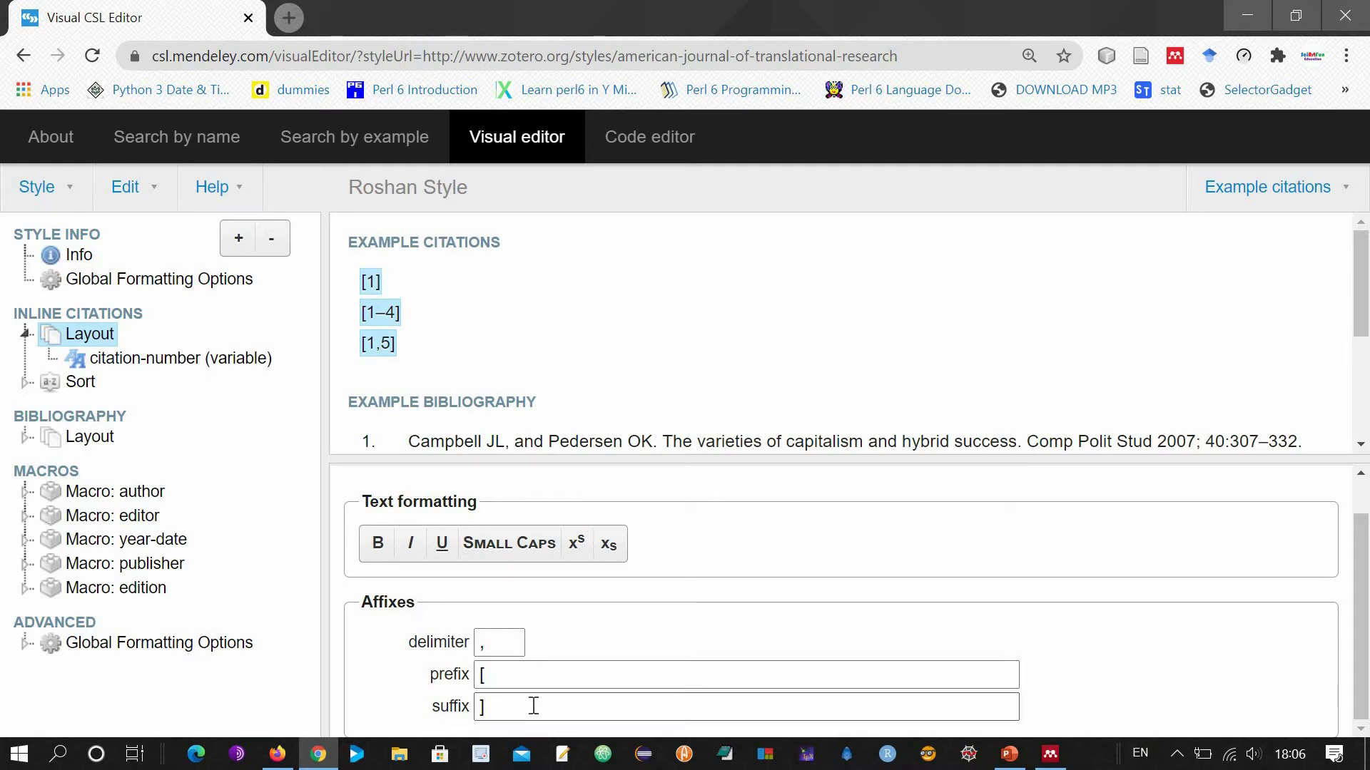
left_click(506, 672)
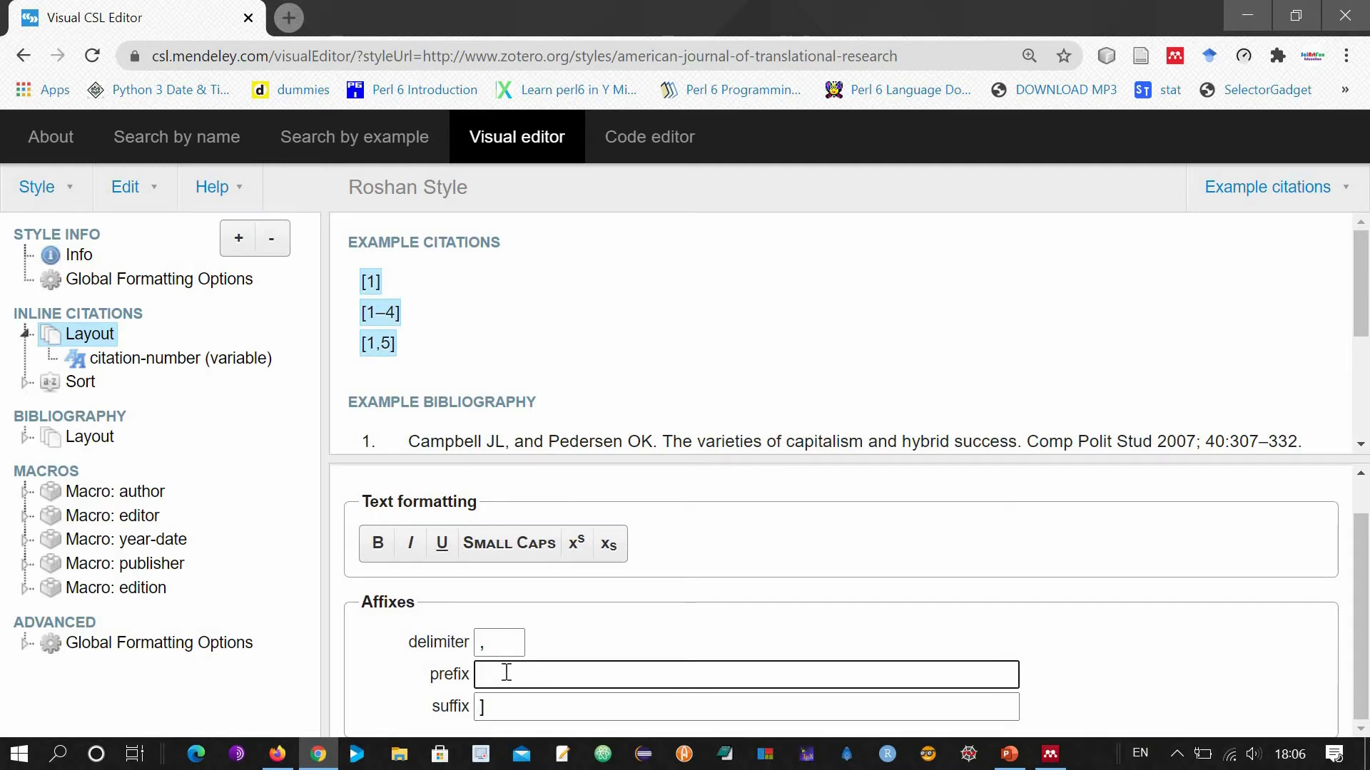
left_click(515, 710)
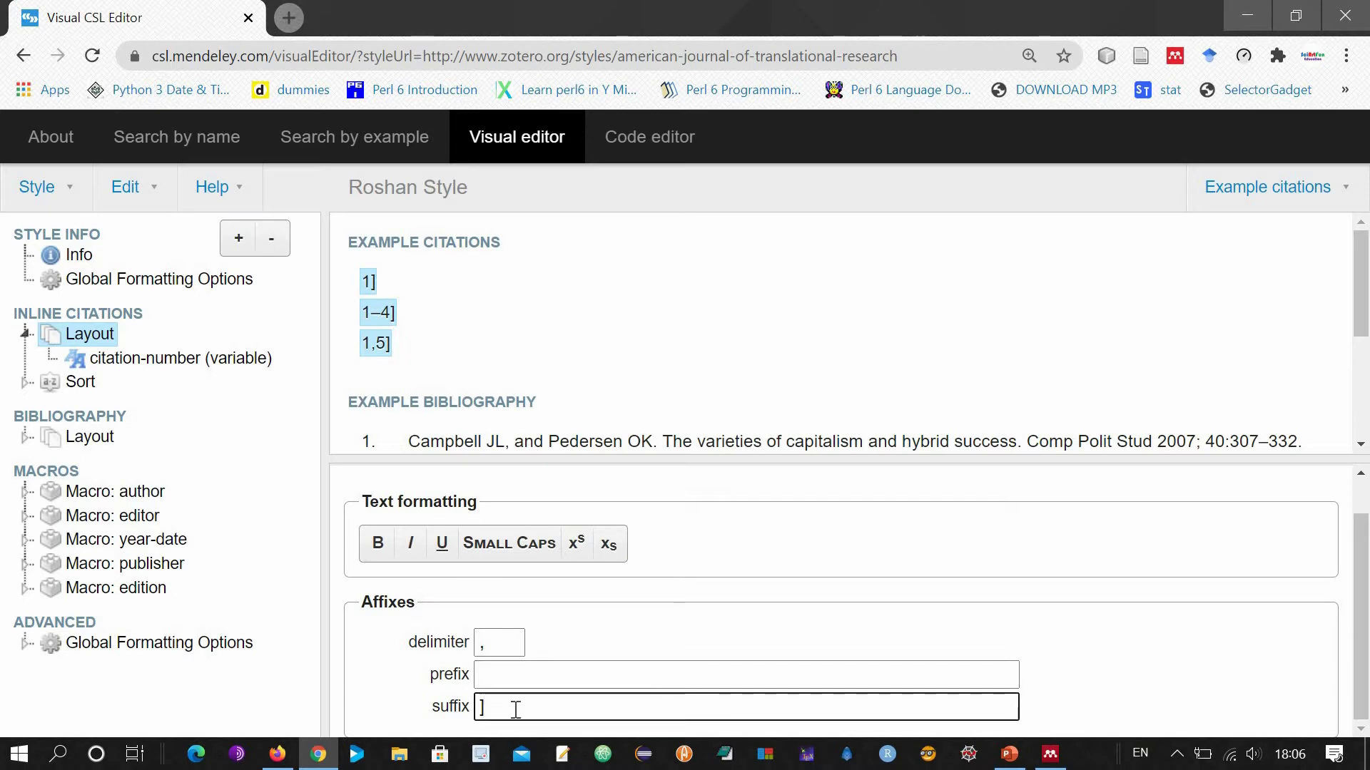
key("BackSpace")
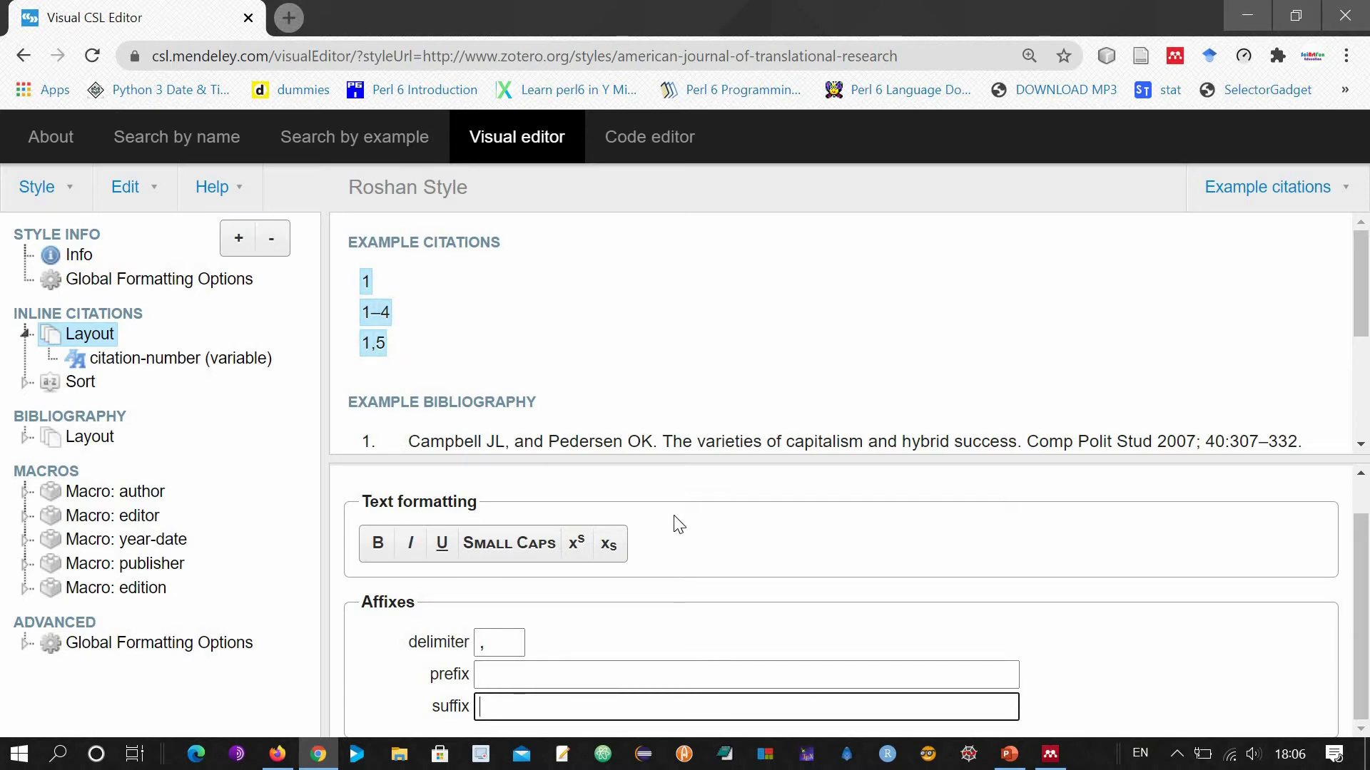
left_click(576, 557)
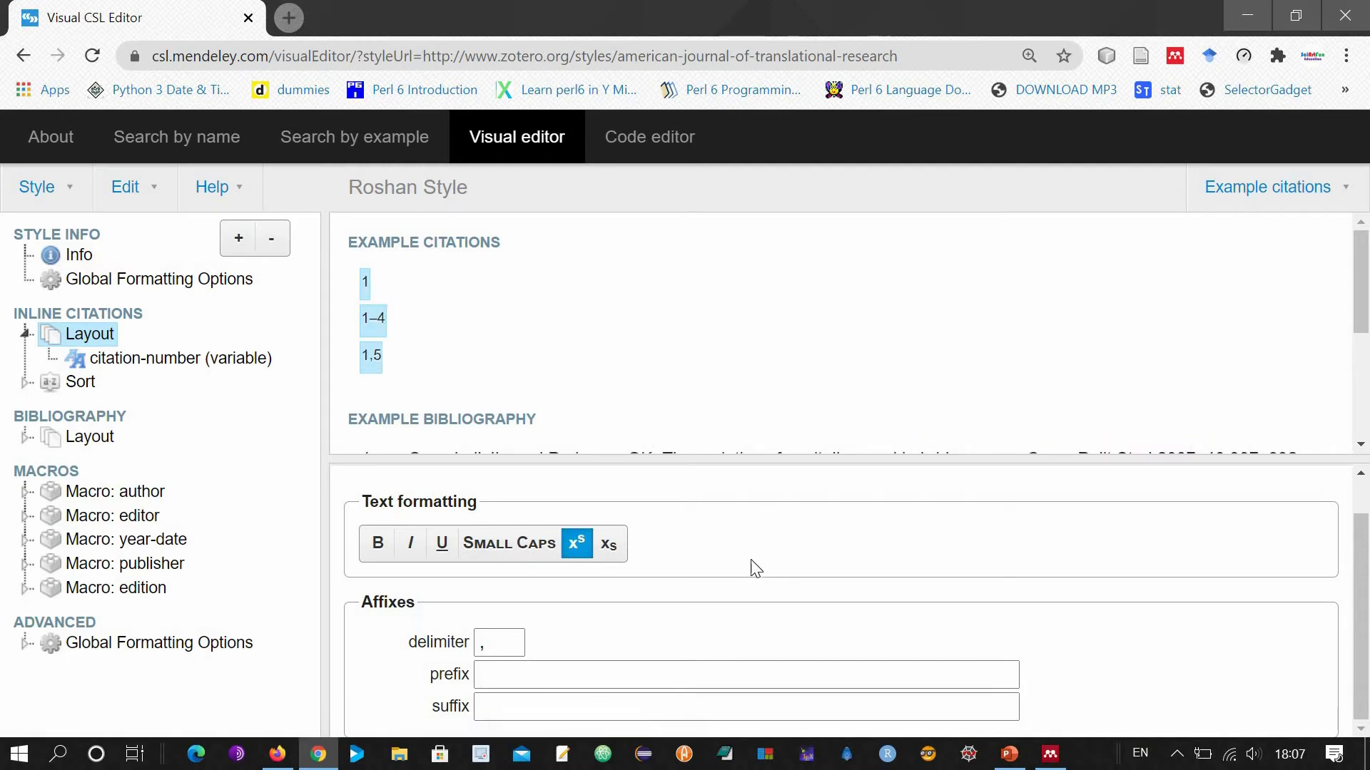
left_click(376, 554)
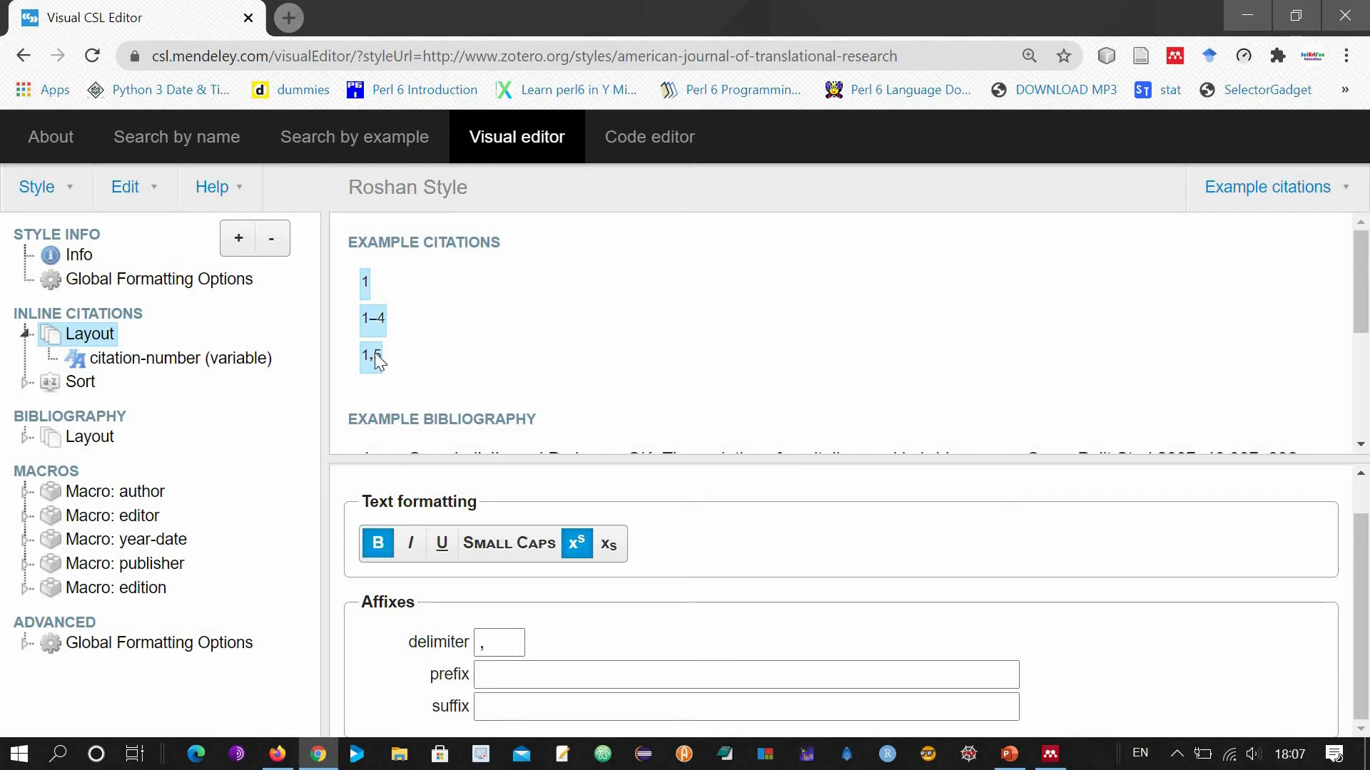
Step: Set the citation delimiter to ';' with '(' prefix and ')' suffix, giving (1;5)
left_click(496, 650)
left_click(625, 674)
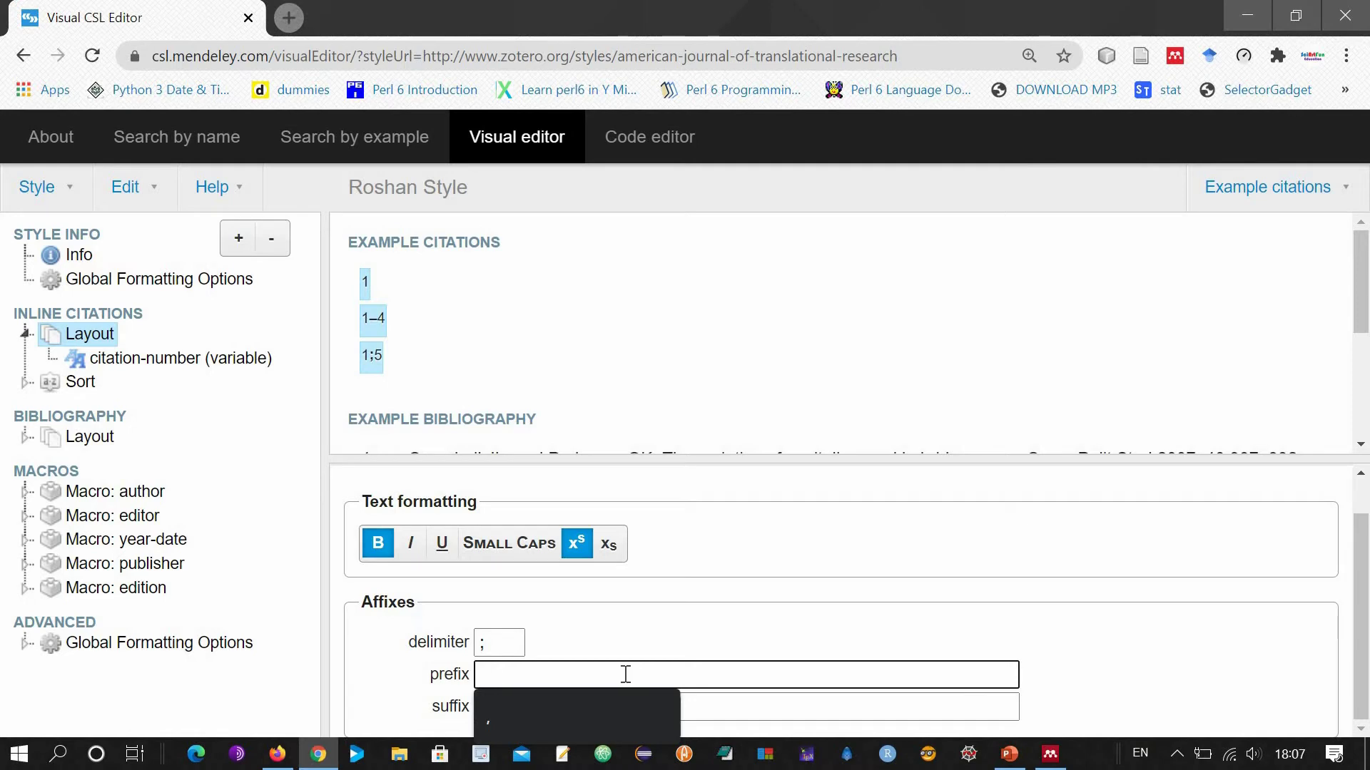
type("(")
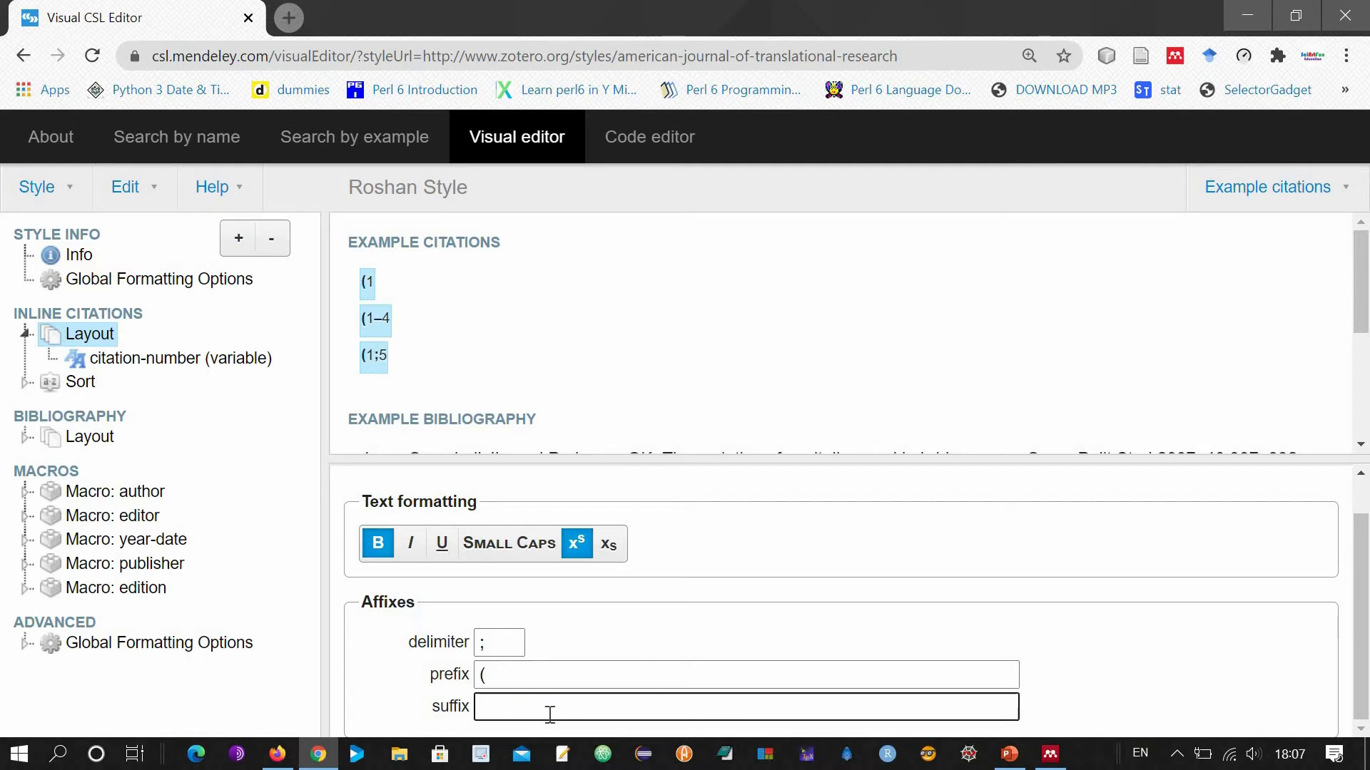
left_click(550, 715)
type(")")
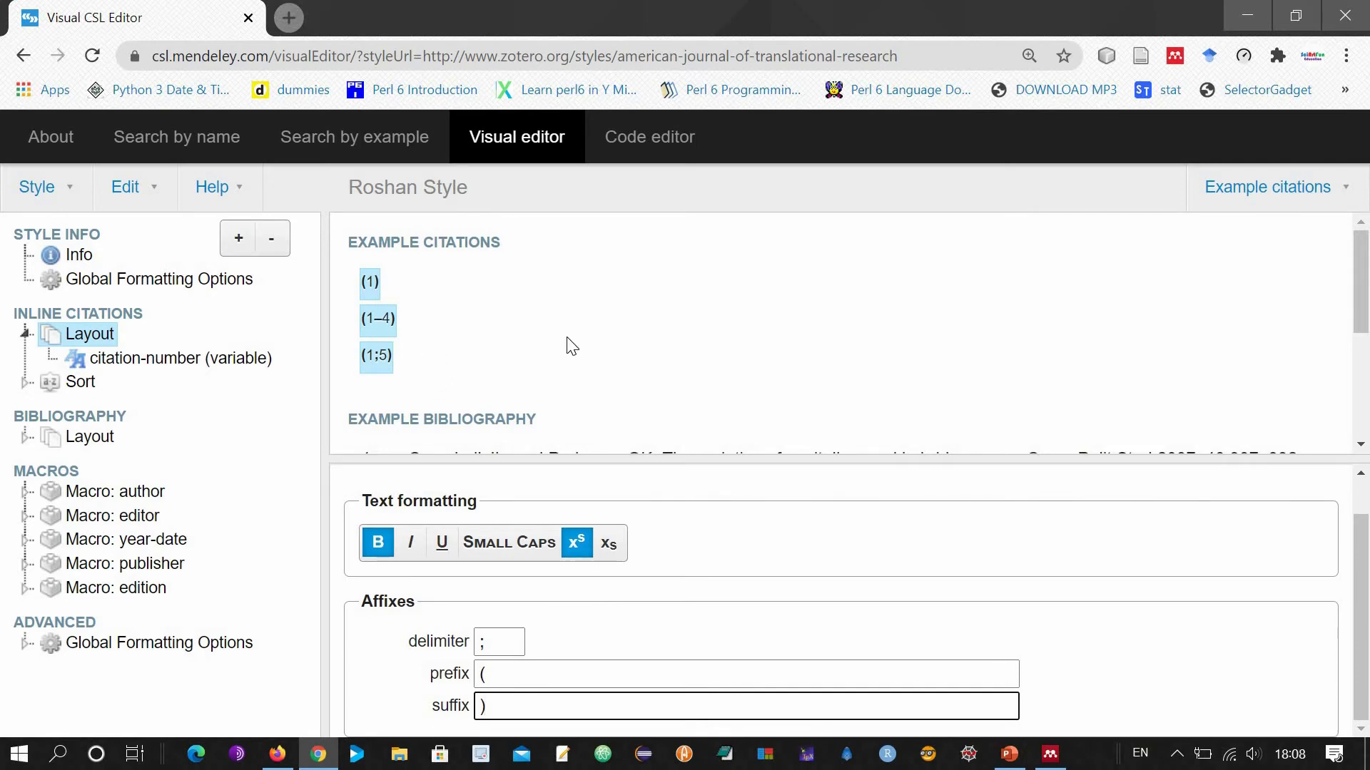
scroll(572, 346, "down", 5)
scroll(574, 335, "up", 3)
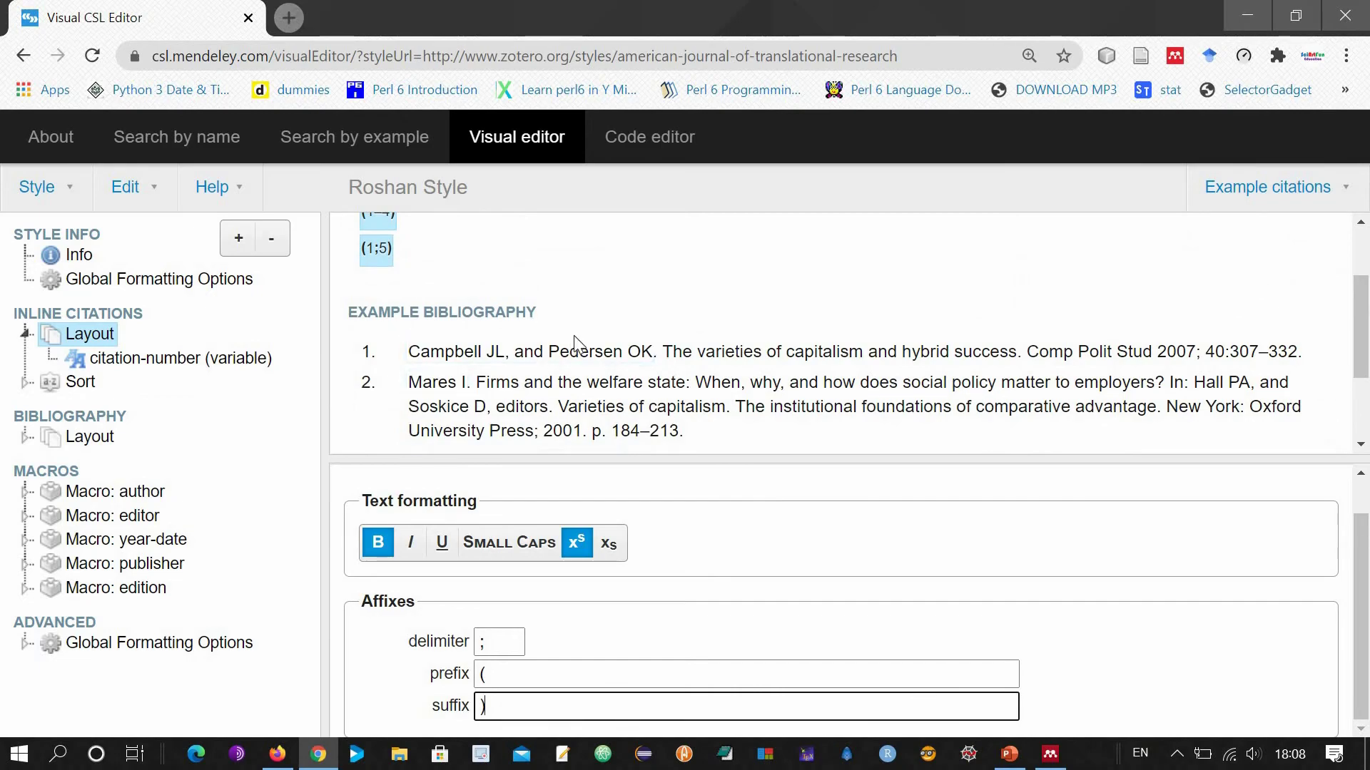
scroll(665, 332, "down", 2)
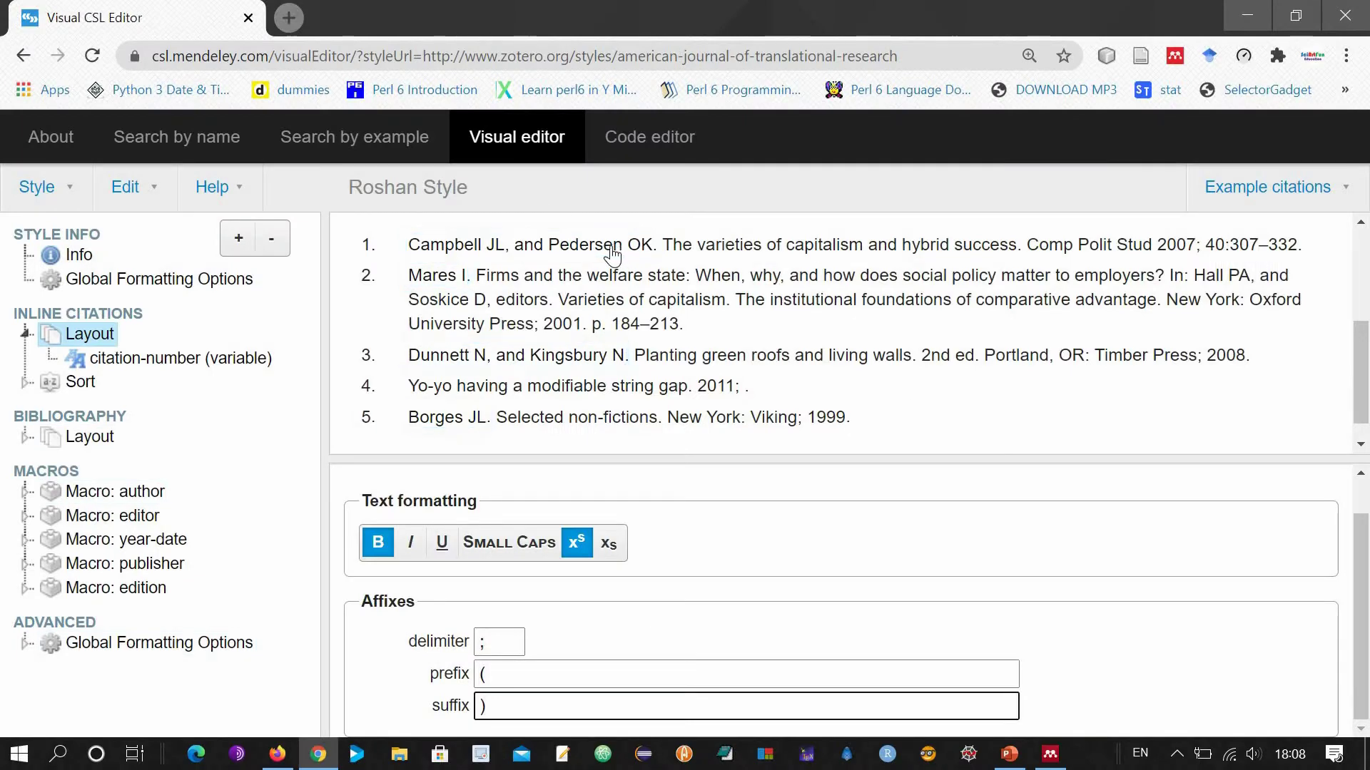
Step: Select the bibliography author names and try bold, italic and underline, turning each back off
left_click(568, 252)
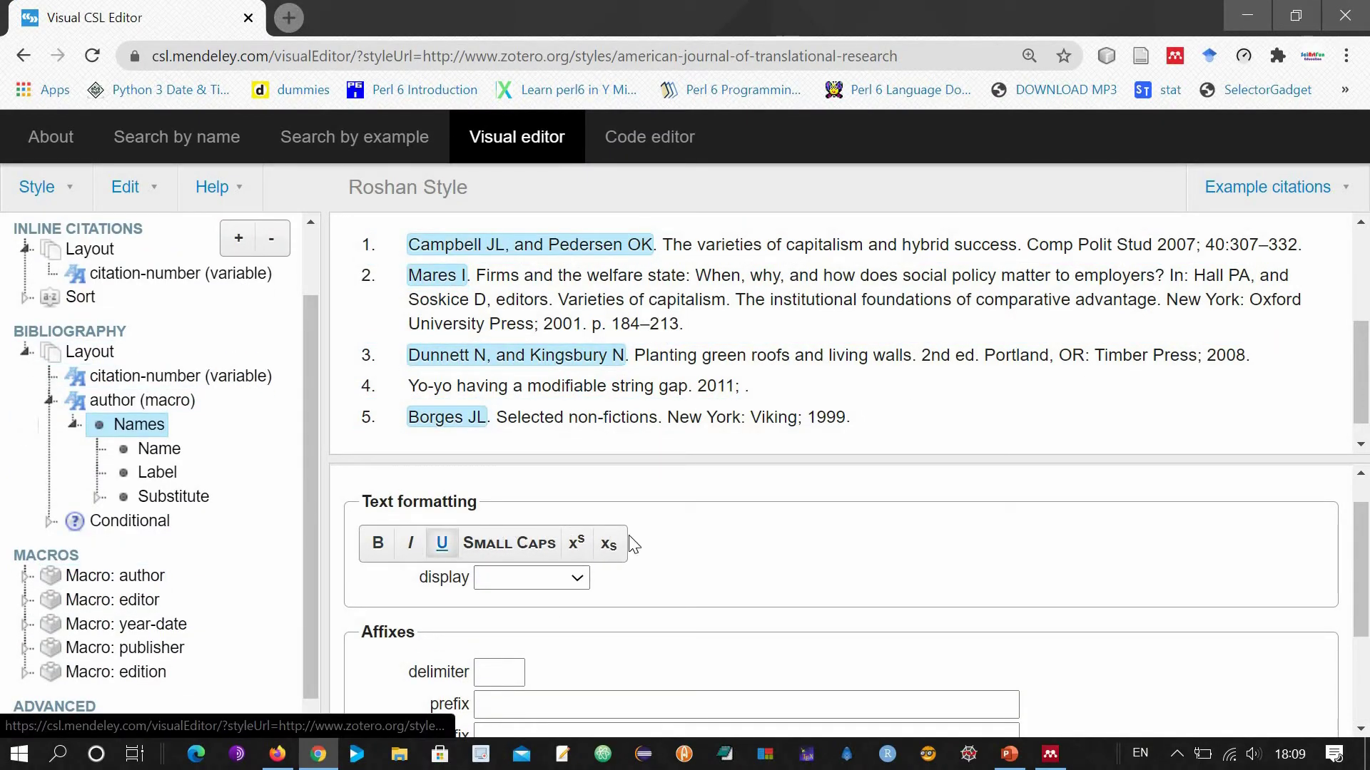
left_click(577, 543)
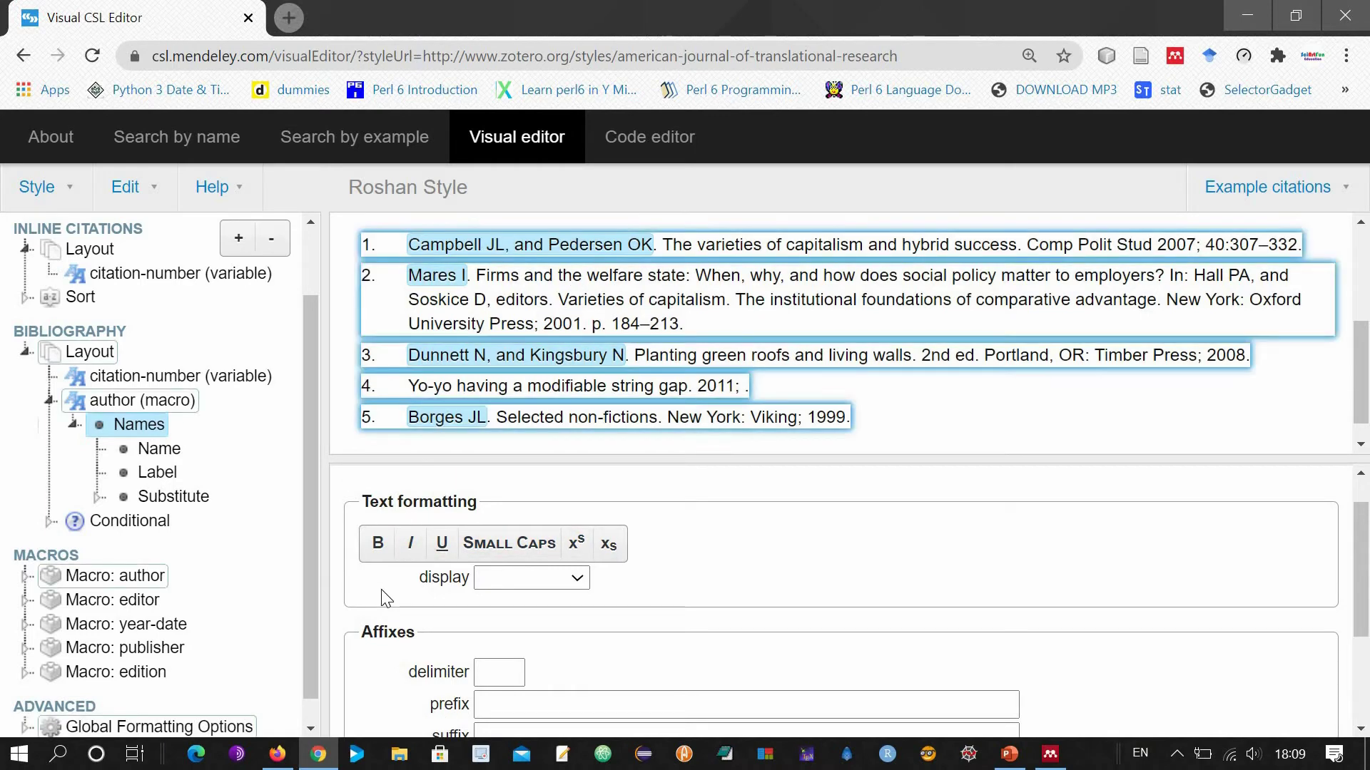
left_click(377, 545)
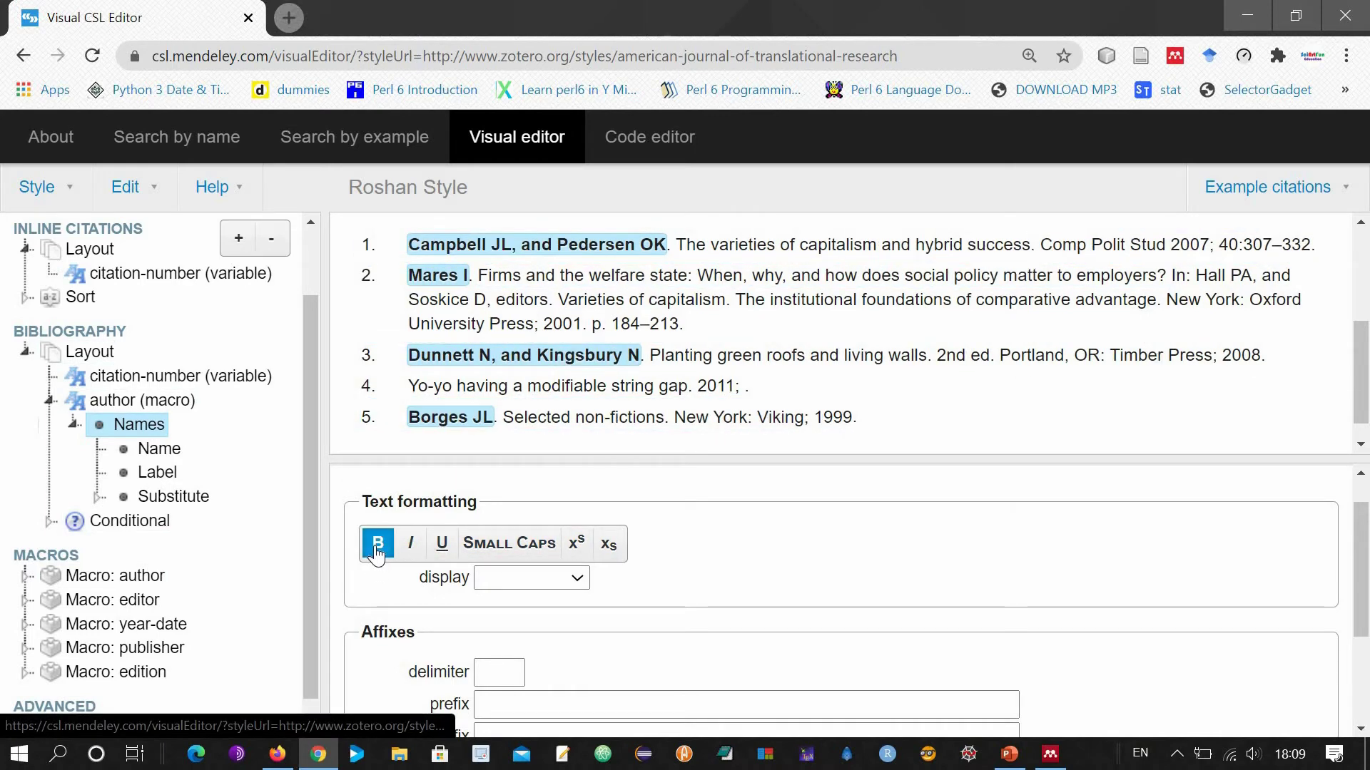
left_click(378, 547)
left_click(410, 545)
left_click(413, 545)
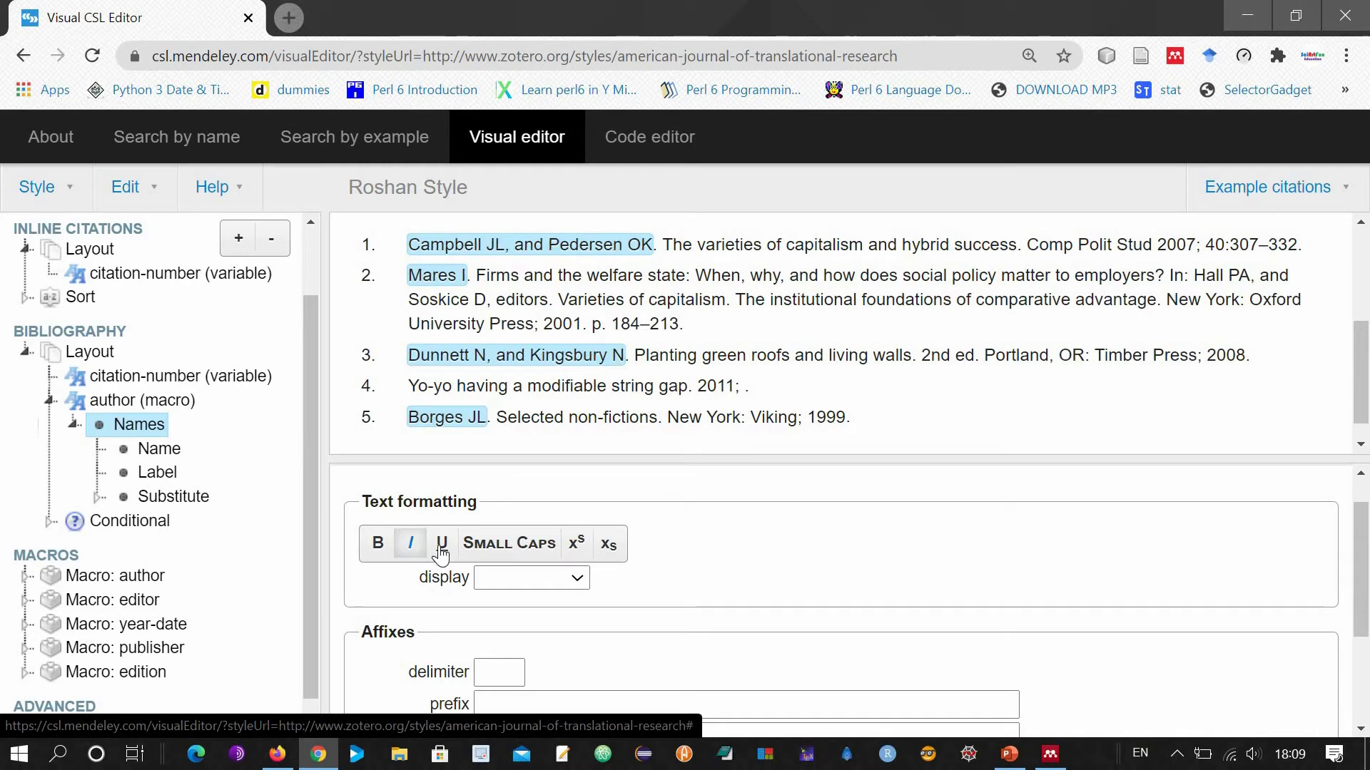
left_click(441, 549)
left_click(441, 550)
Step: Try small caps, superscript and subscript on author names, reverting each
left_click(522, 549)
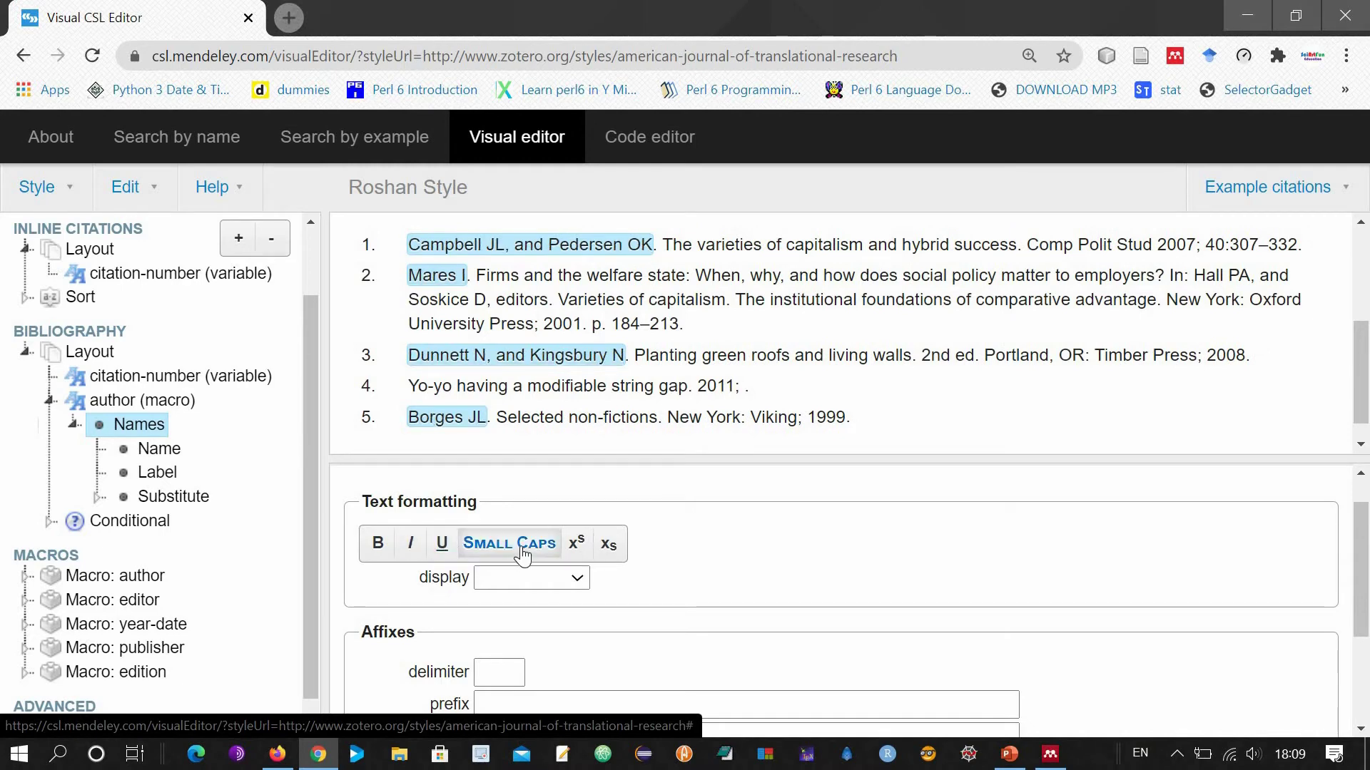
left_click(521, 552)
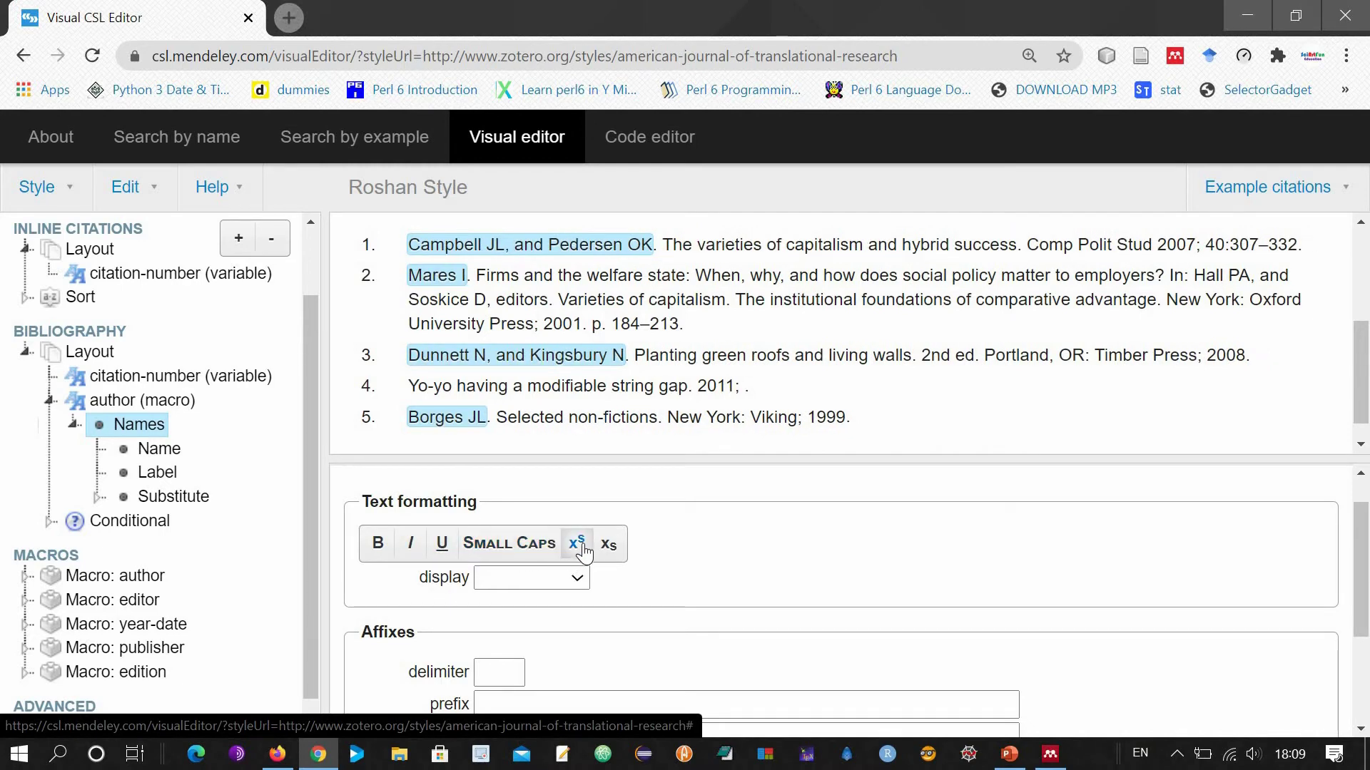
left_click(583, 549)
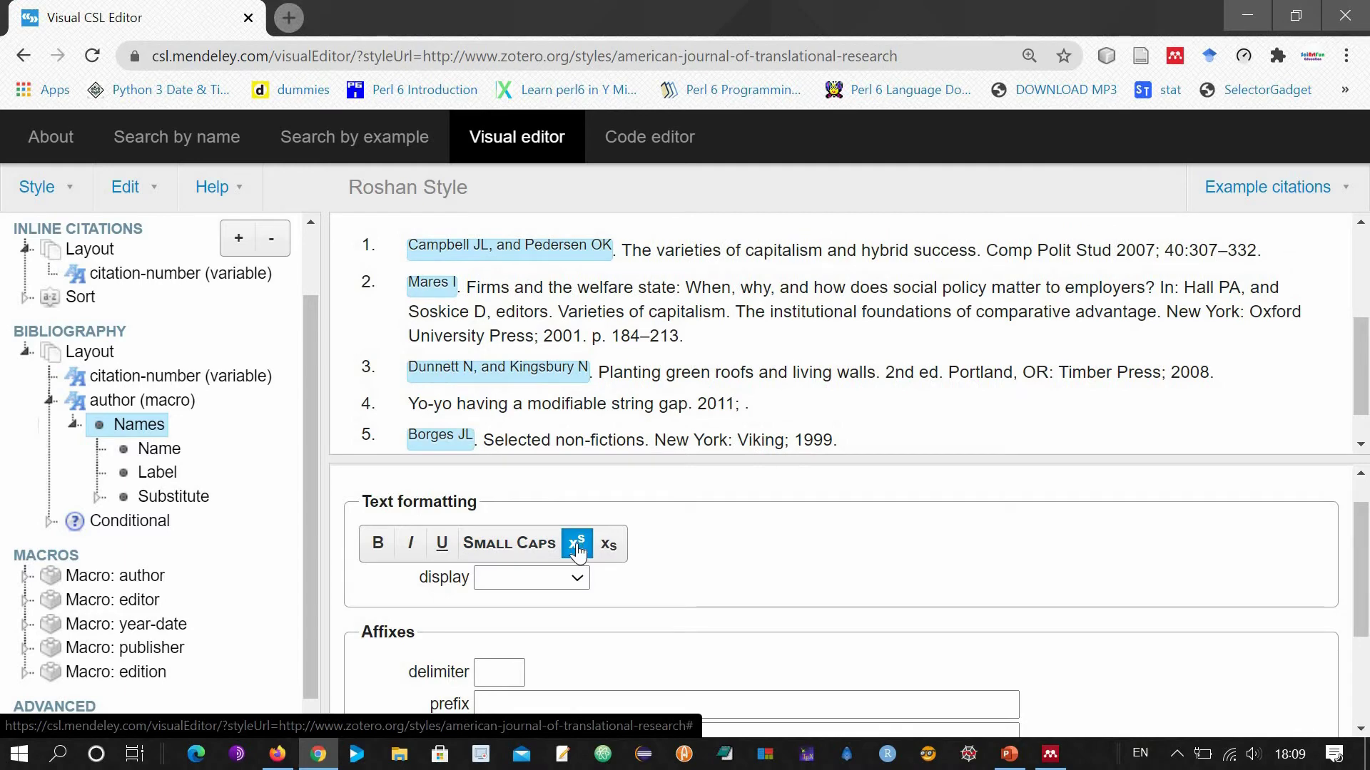
left_click(608, 555)
left_click(611, 557)
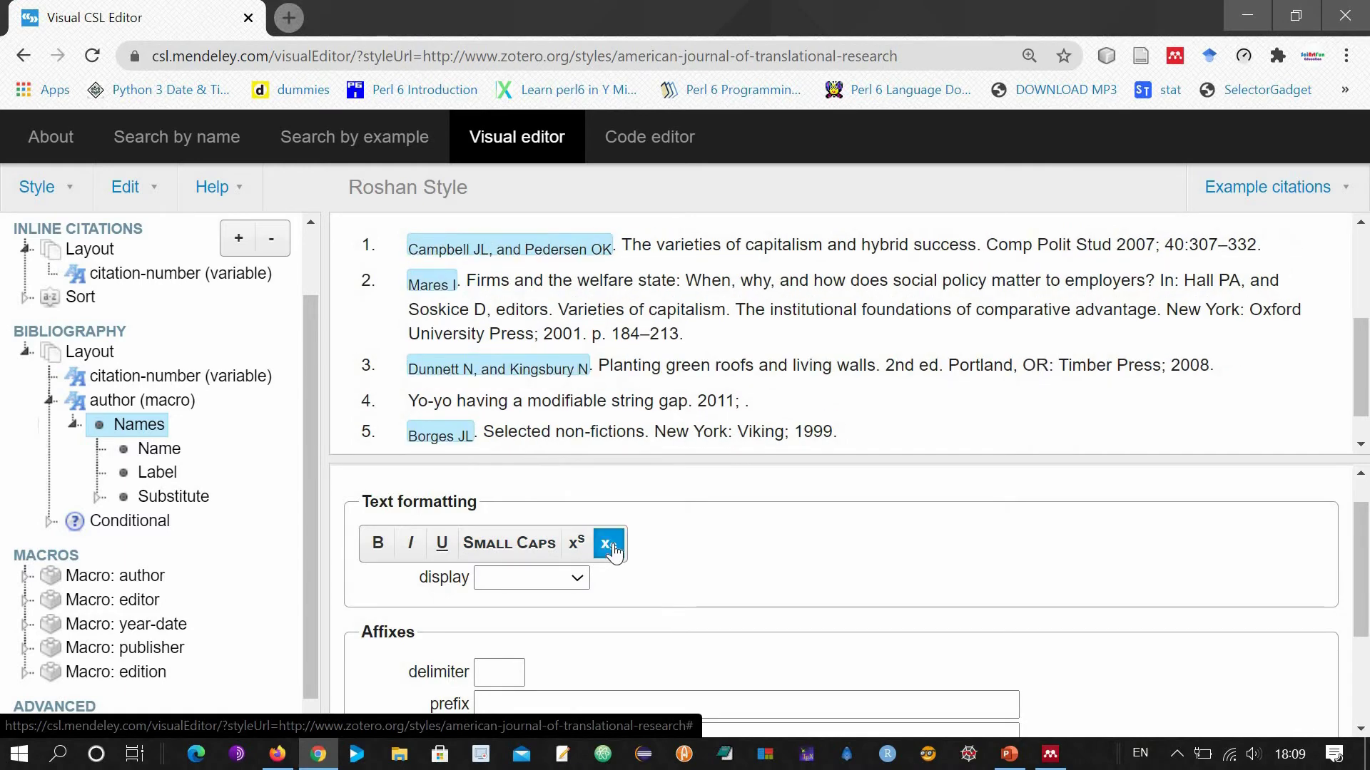
left_click(611, 546)
Step: Try a '(' prefix around author names, then remove the parentheses again
scroll(642, 571, "down", 2)
left_click(559, 602)
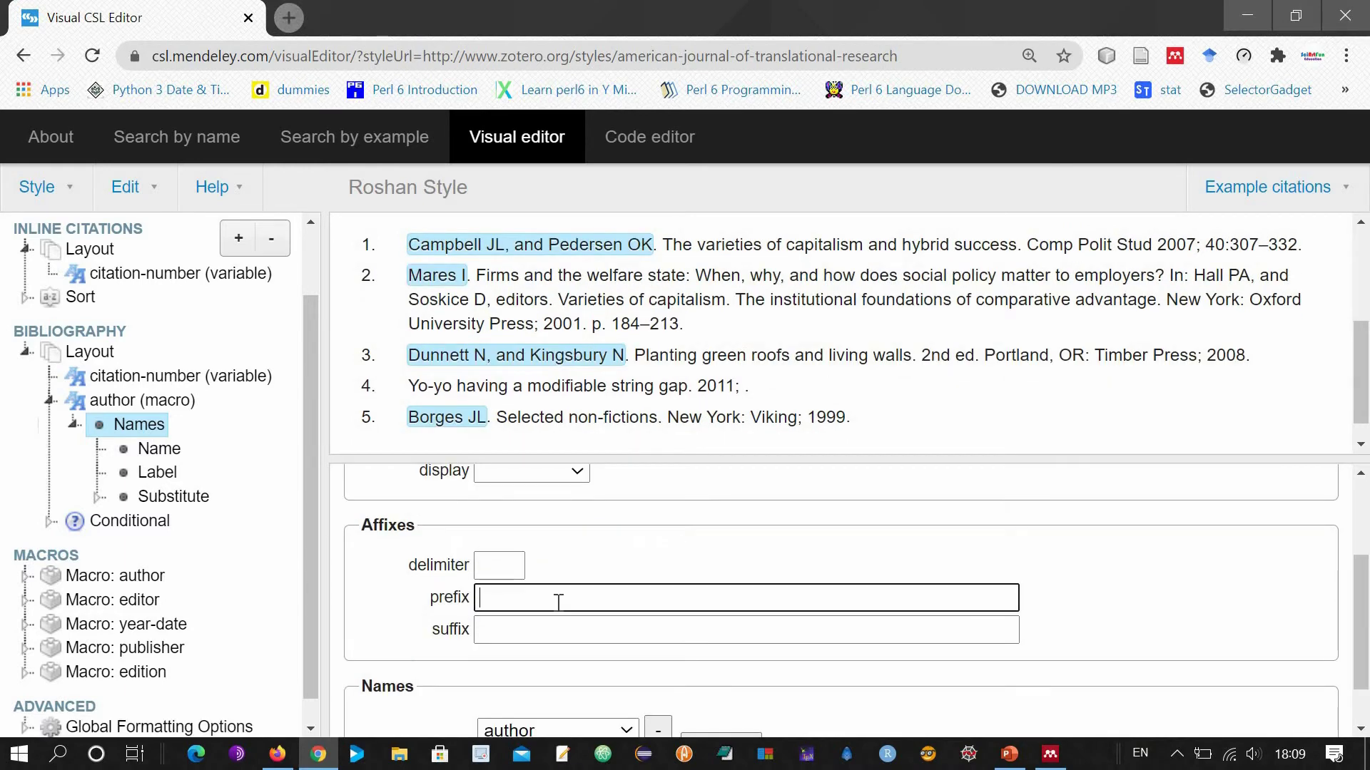
type("(")
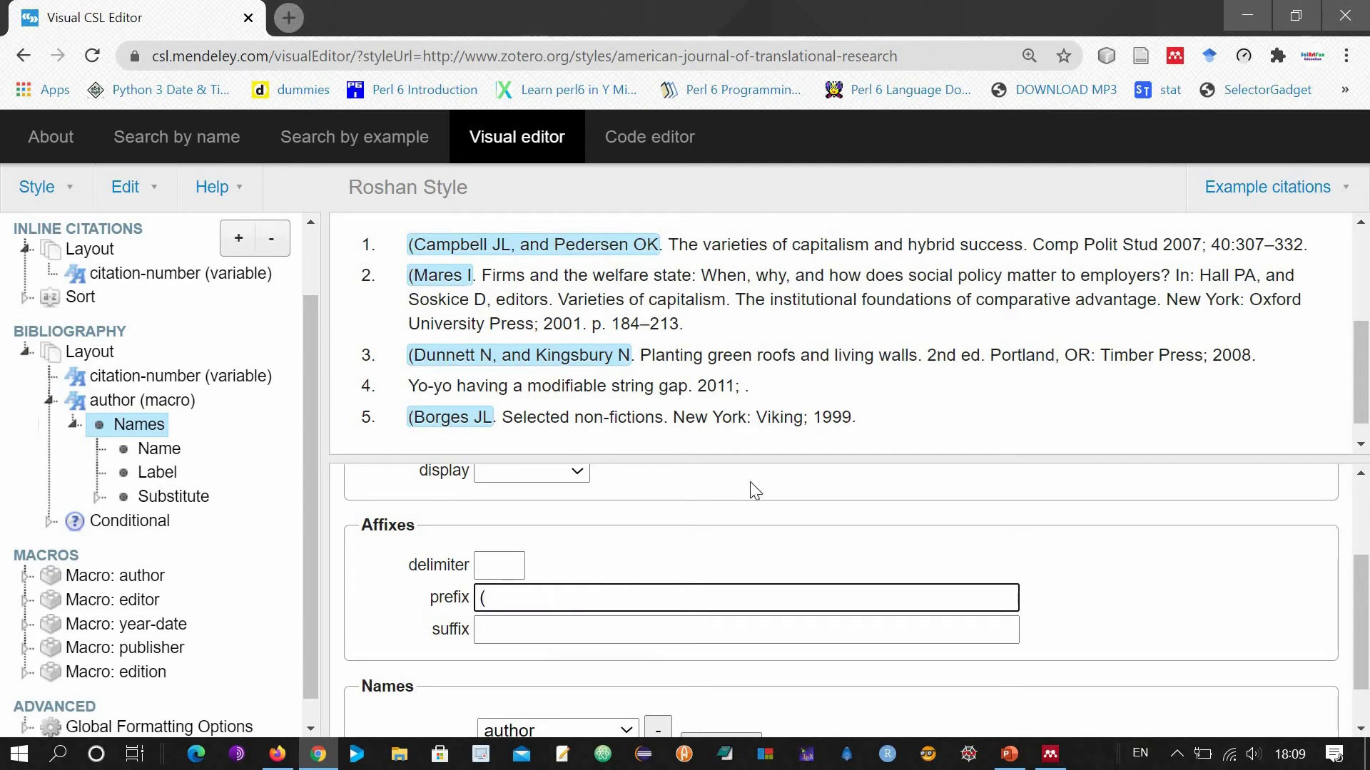
left_click(532, 632)
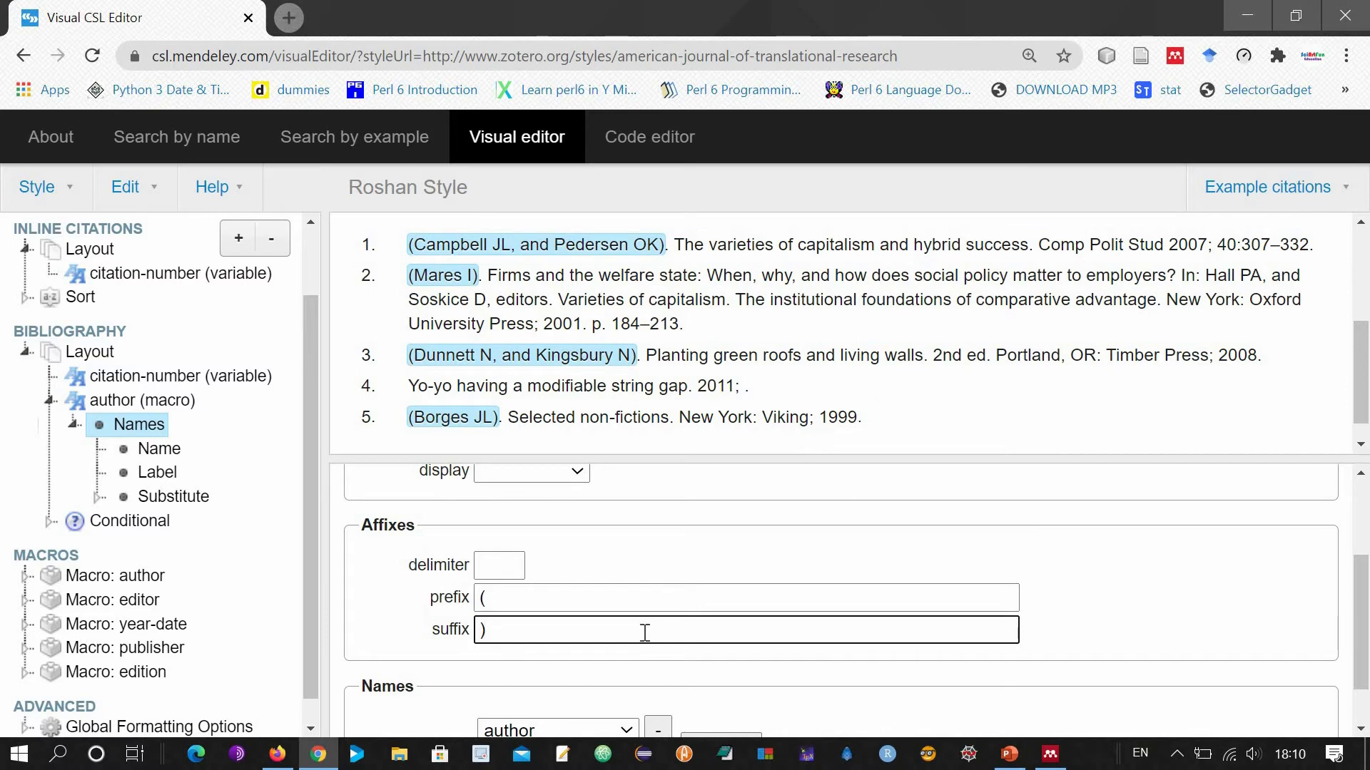
left_click(597, 595)
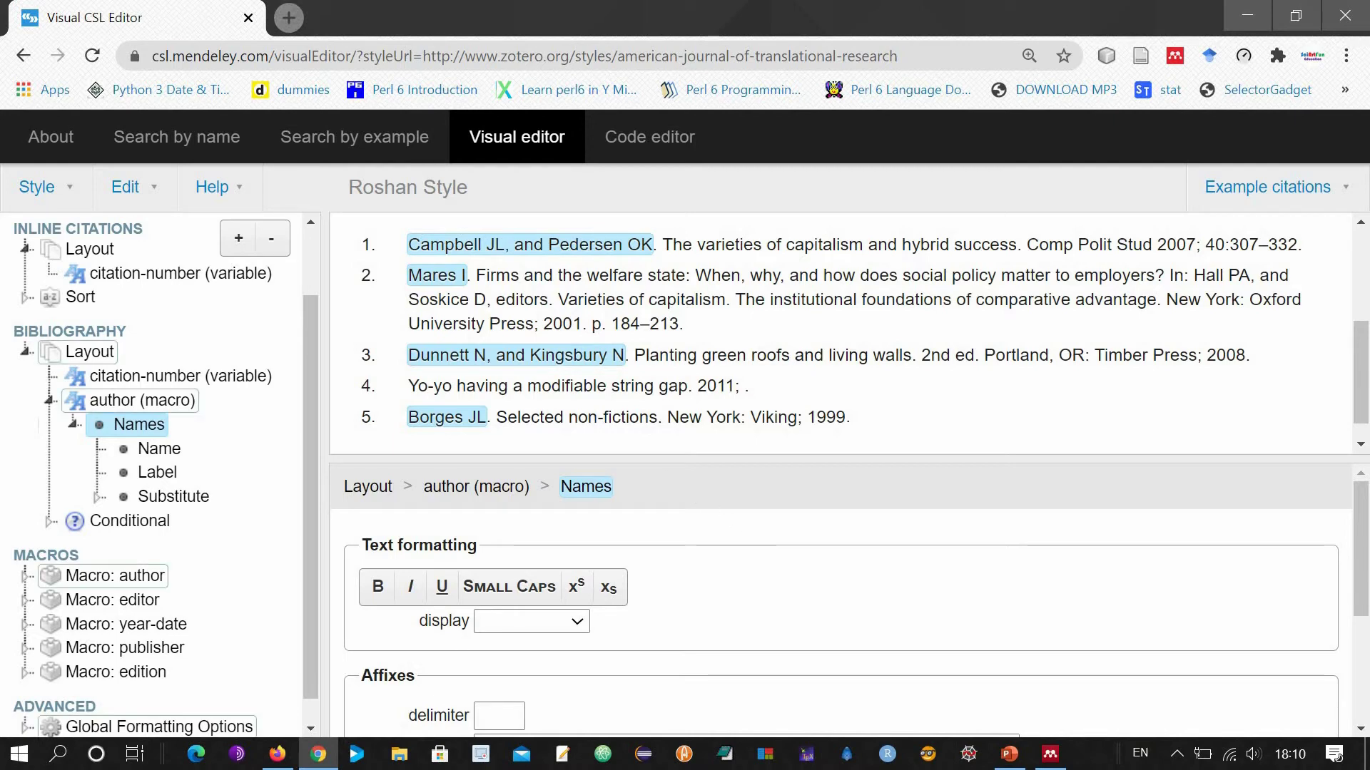
Step: Set the Name node's author delimiter to a bare comma after trying ';' and '|'
left_click(176, 455)
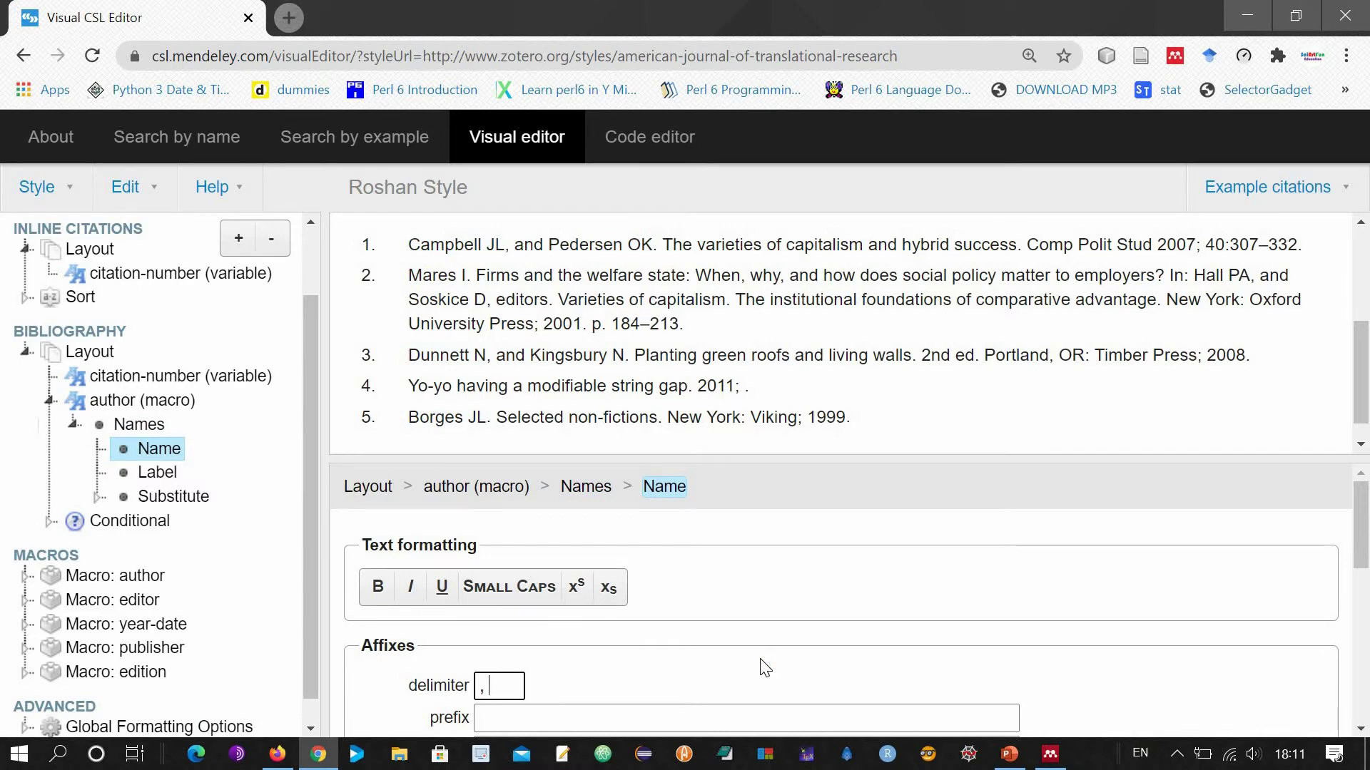
key("BackSpace")
key("BackSpace")
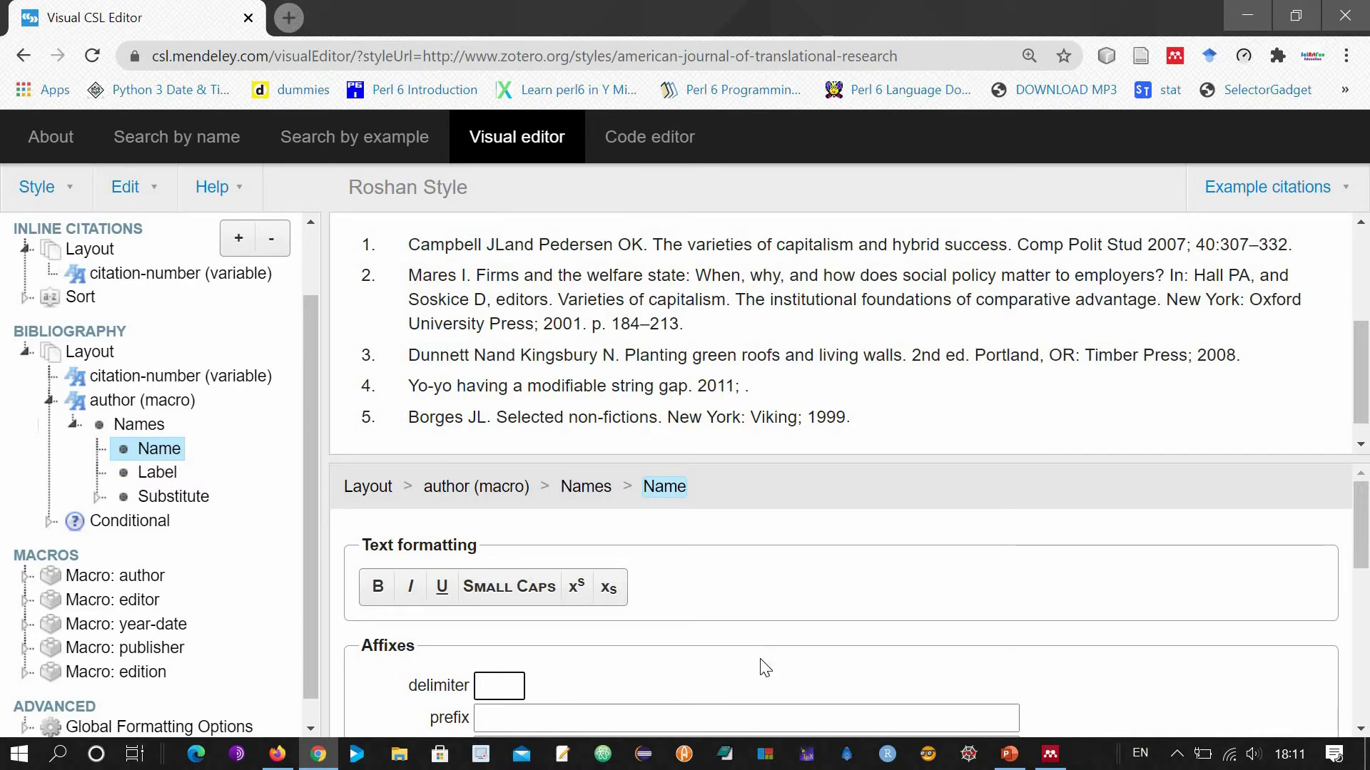
type(";")
type("|")
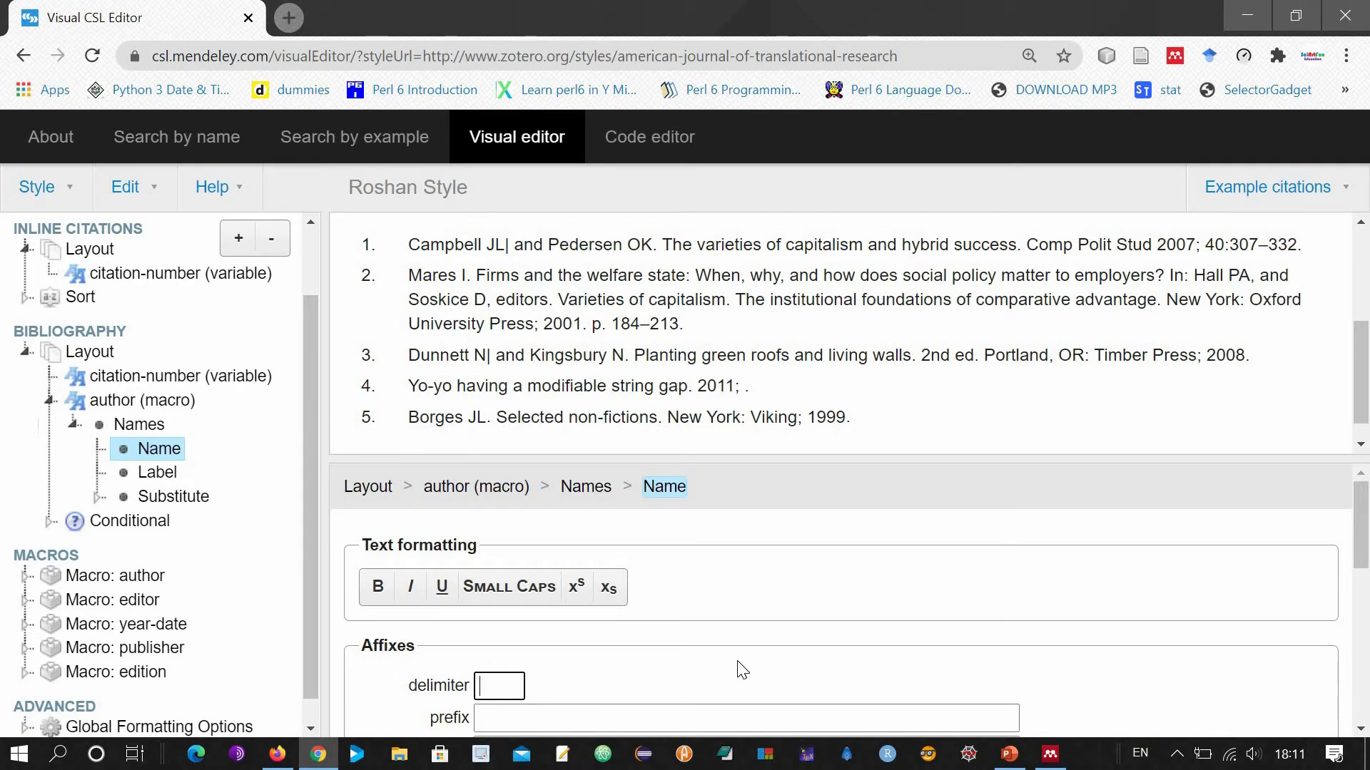
key("BackSpace")
key("BackSpace")
type(",")
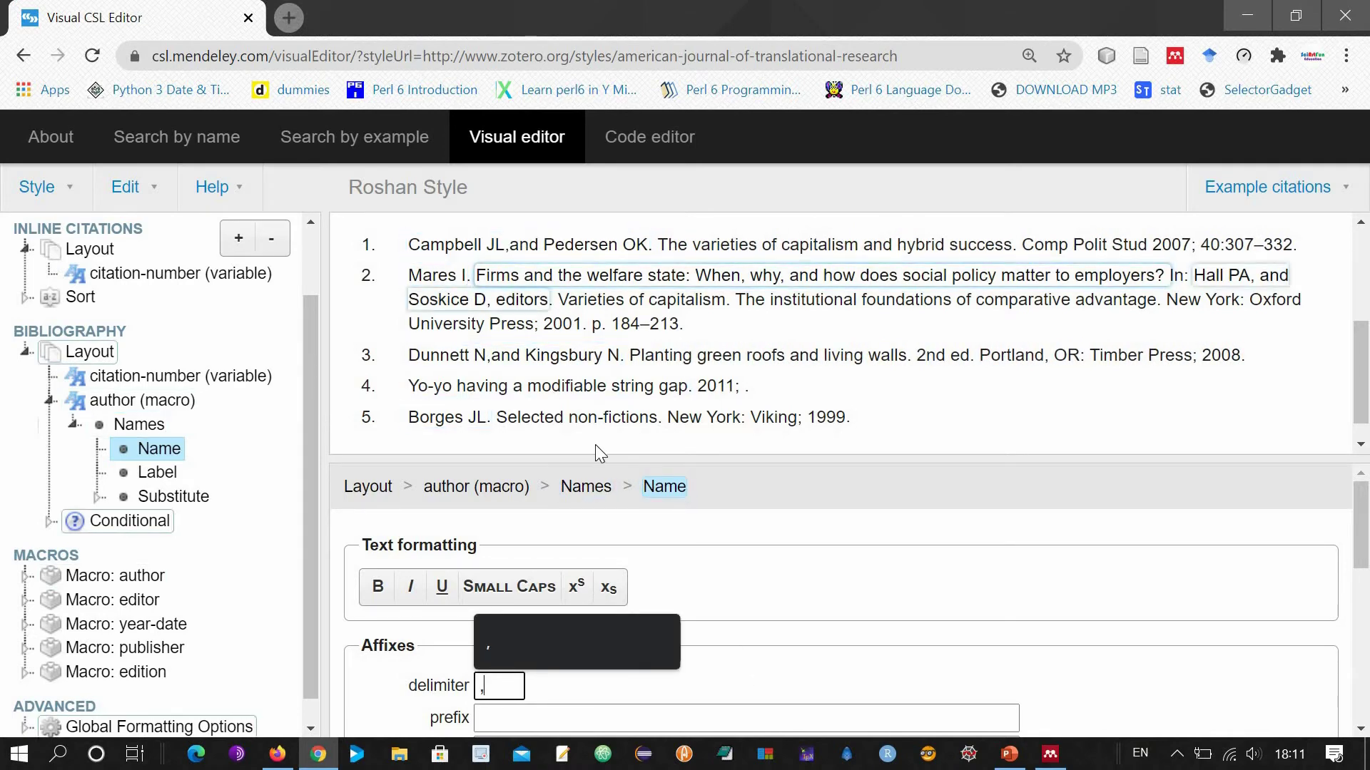
scroll(511, 628, "down", 1)
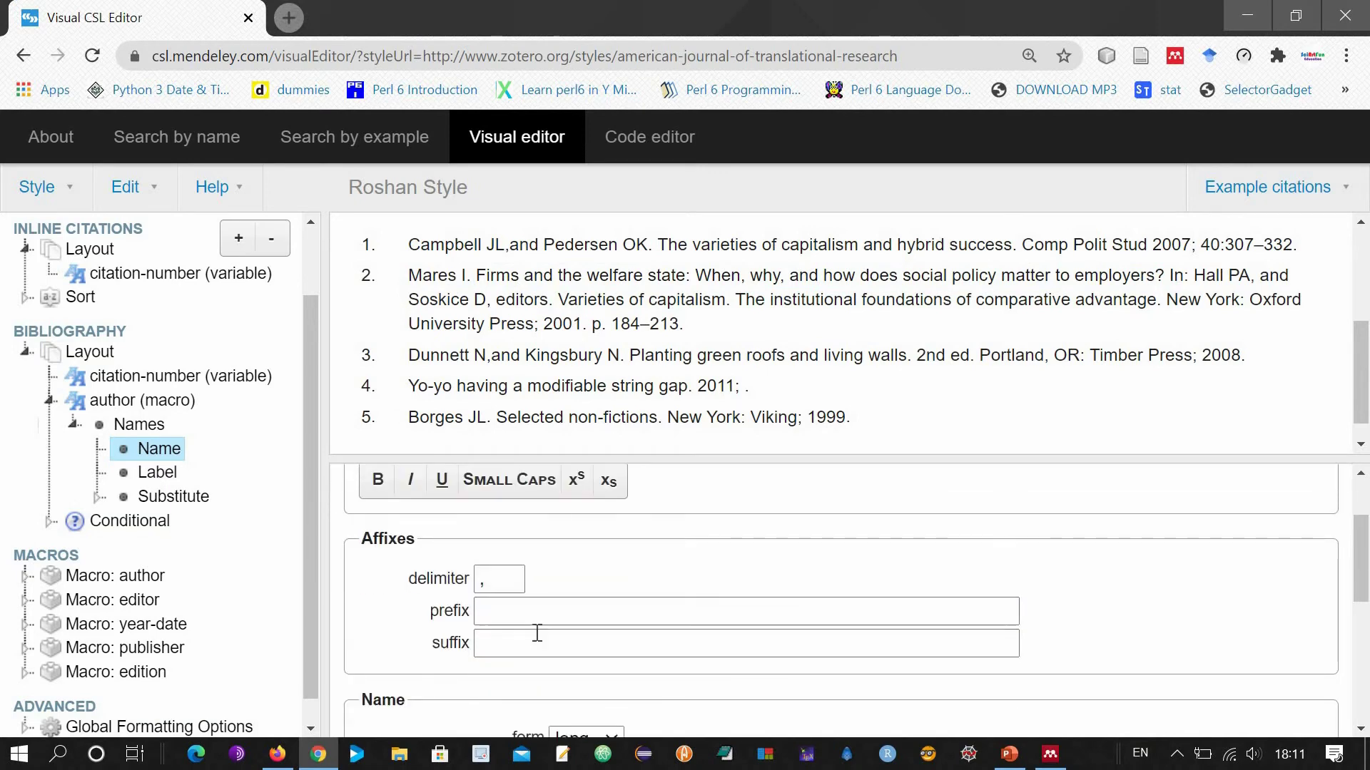
scroll(535, 635, "down", 3)
Step: Set the name form to long with initials and join the last two authors with 'and'
scroll(617, 525, "up", 1)
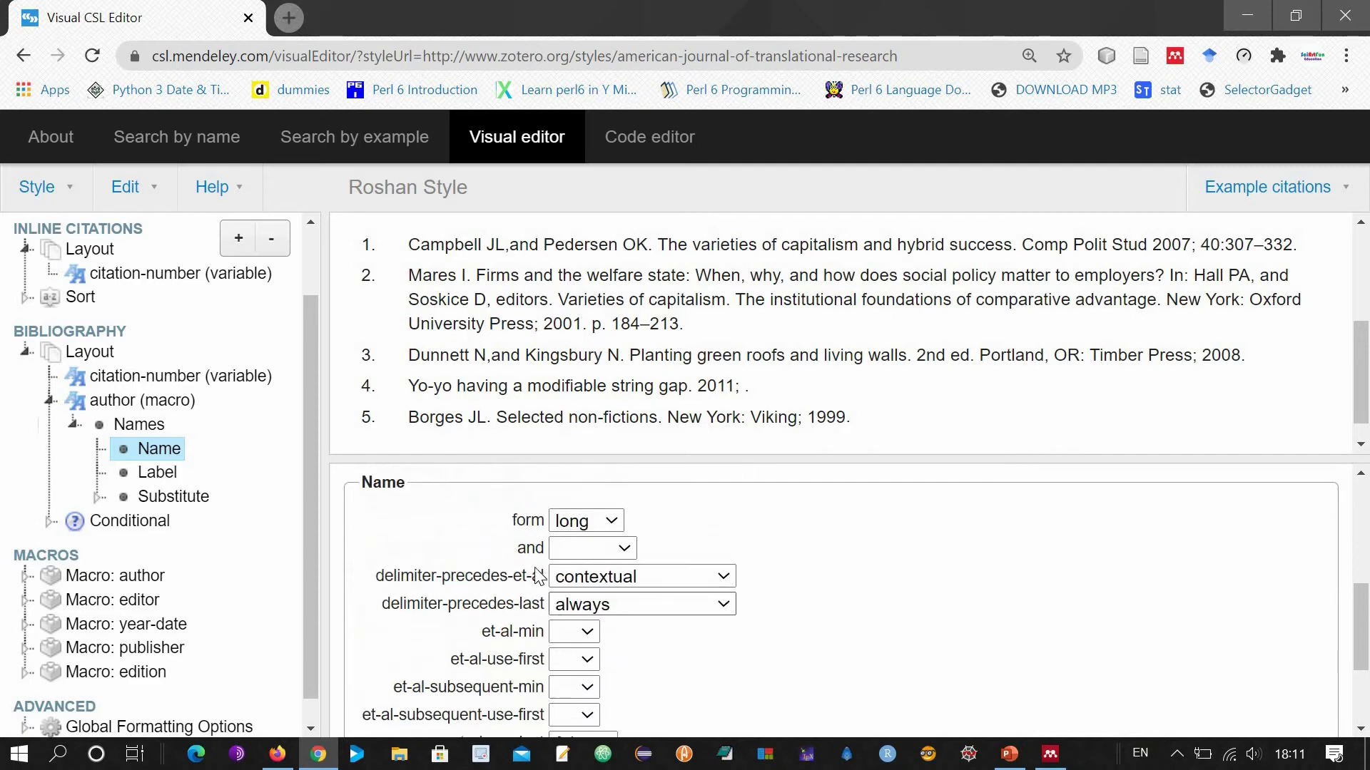
left_click(618, 526)
left_click(598, 569)
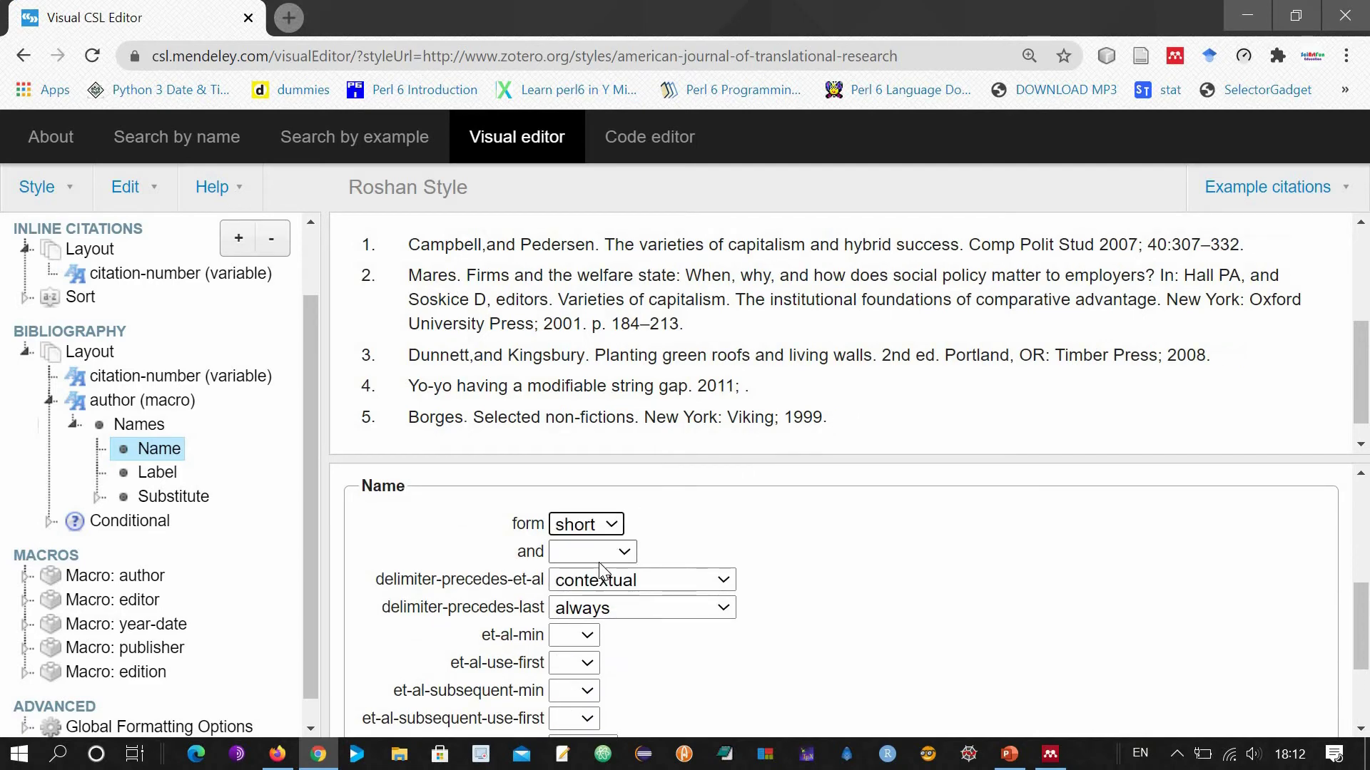
left_click(612, 528)
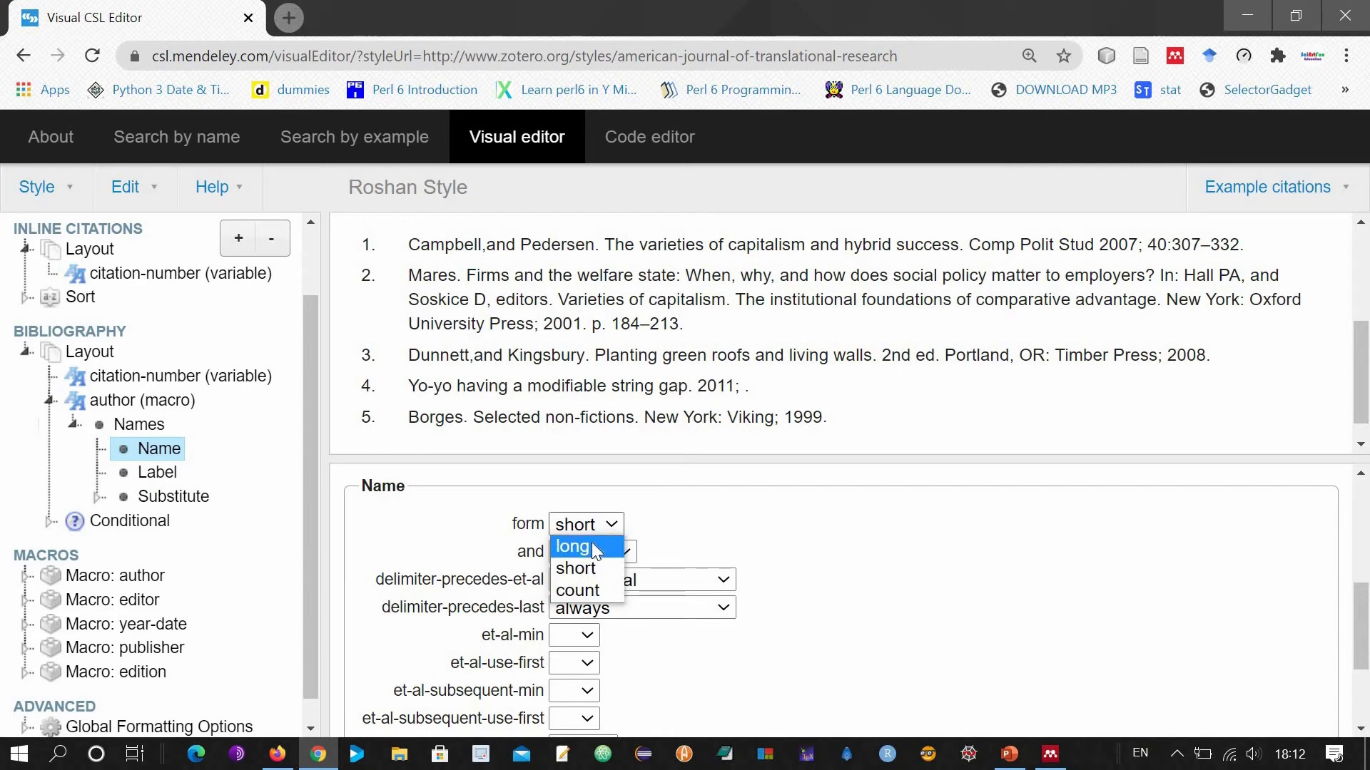
left_click(592, 547)
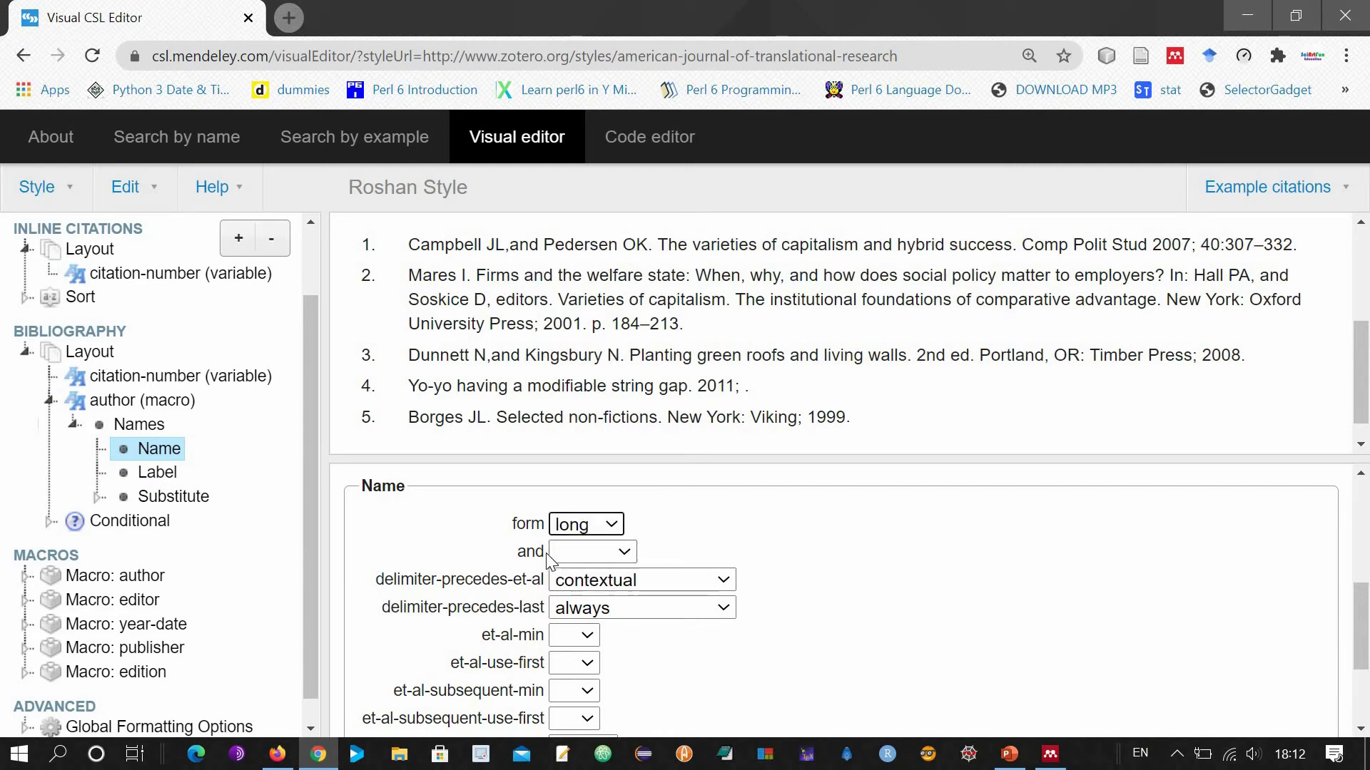
left_click(625, 554)
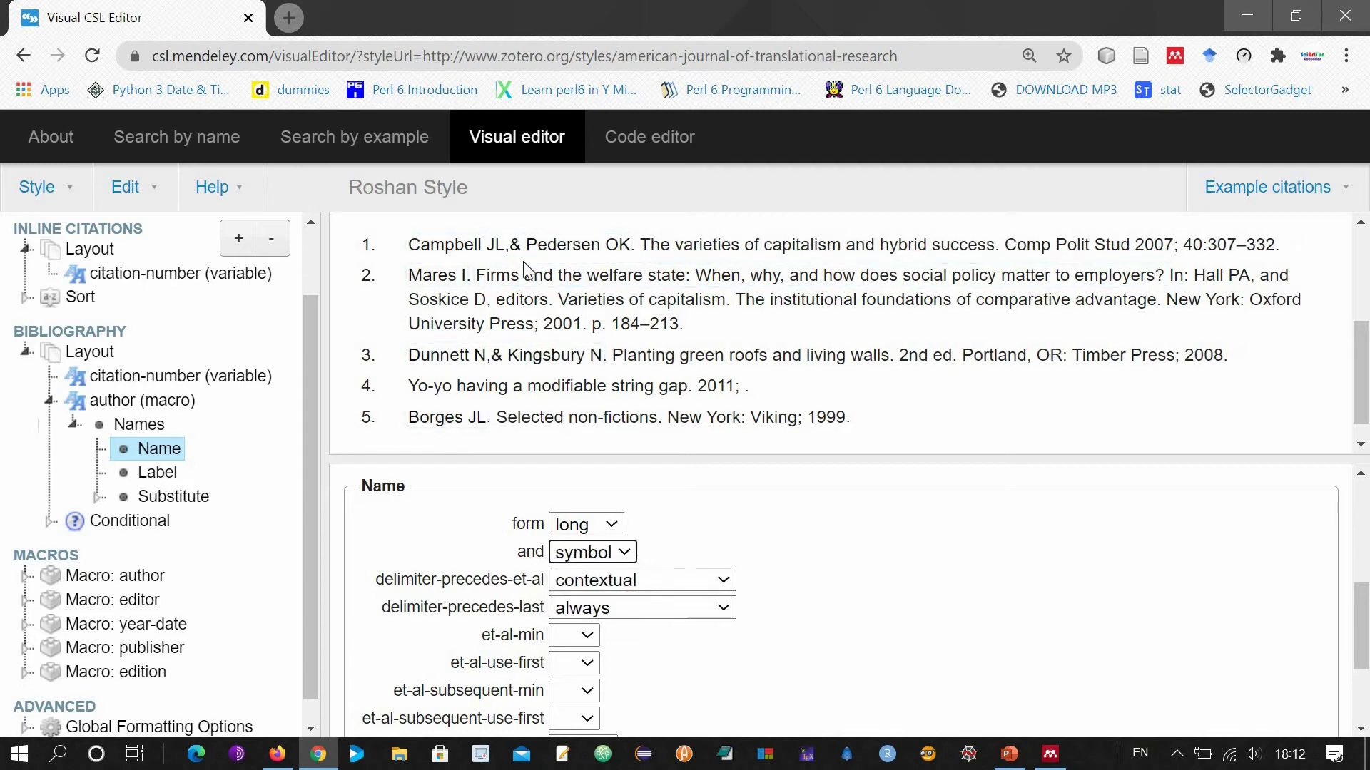
left_click(625, 560)
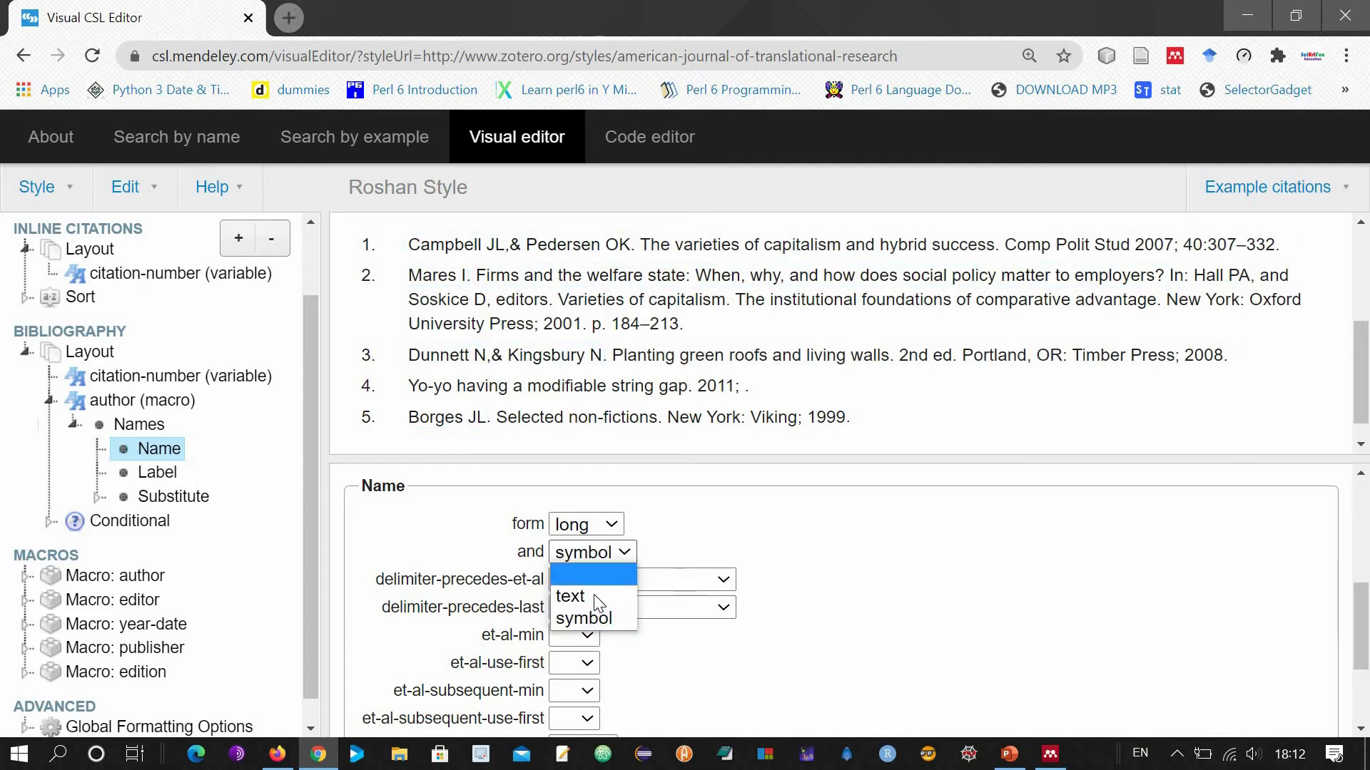
left_click(593, 595)
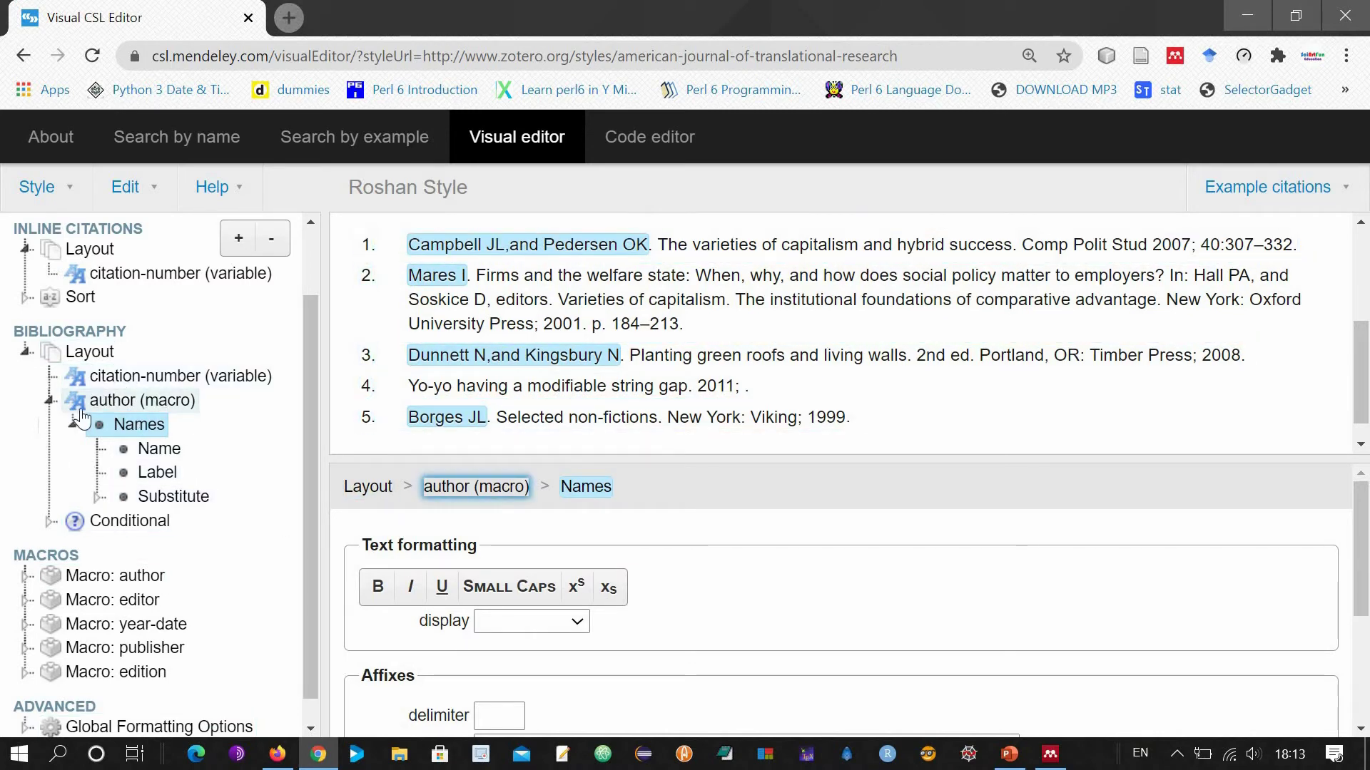
Step: Select the author macro and begin editing its suffix in Affixes
left_click(146, 402)
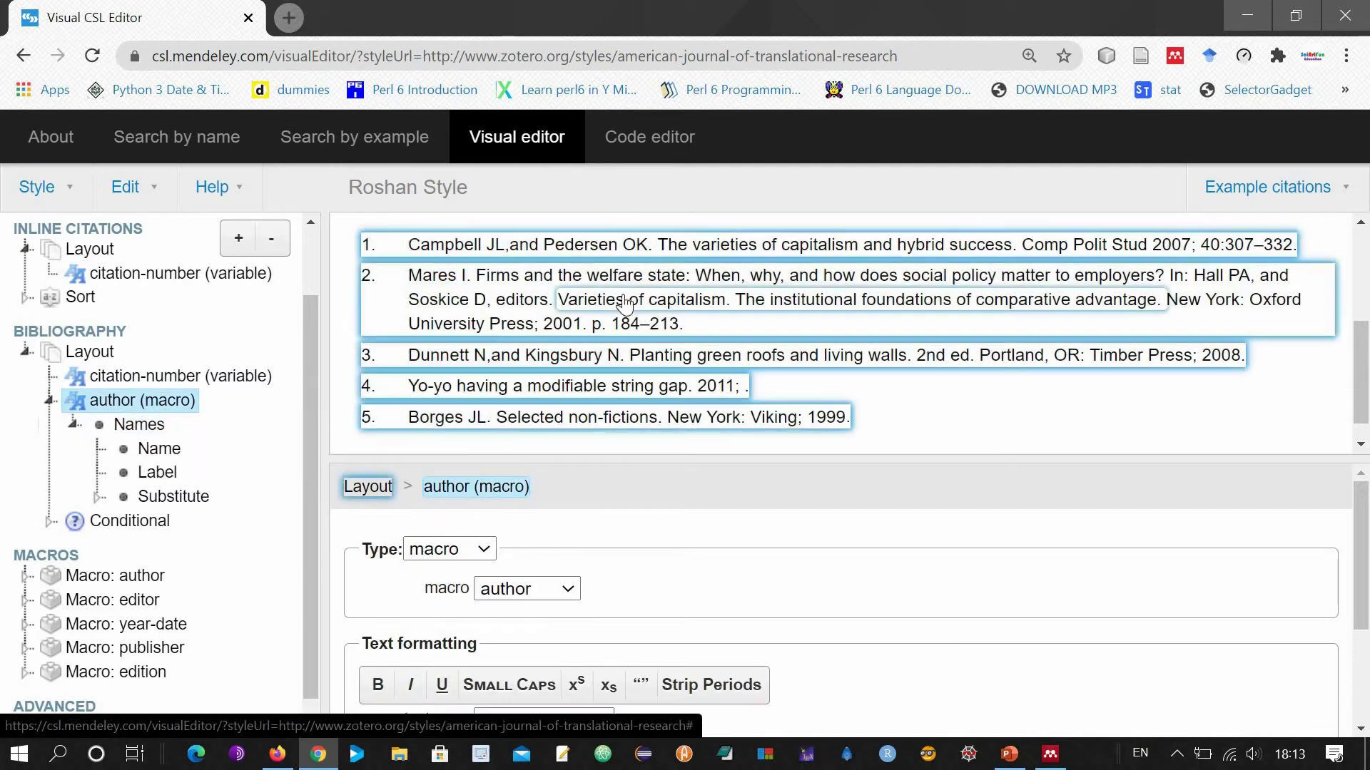
scroll(871, 642, "down", 2)
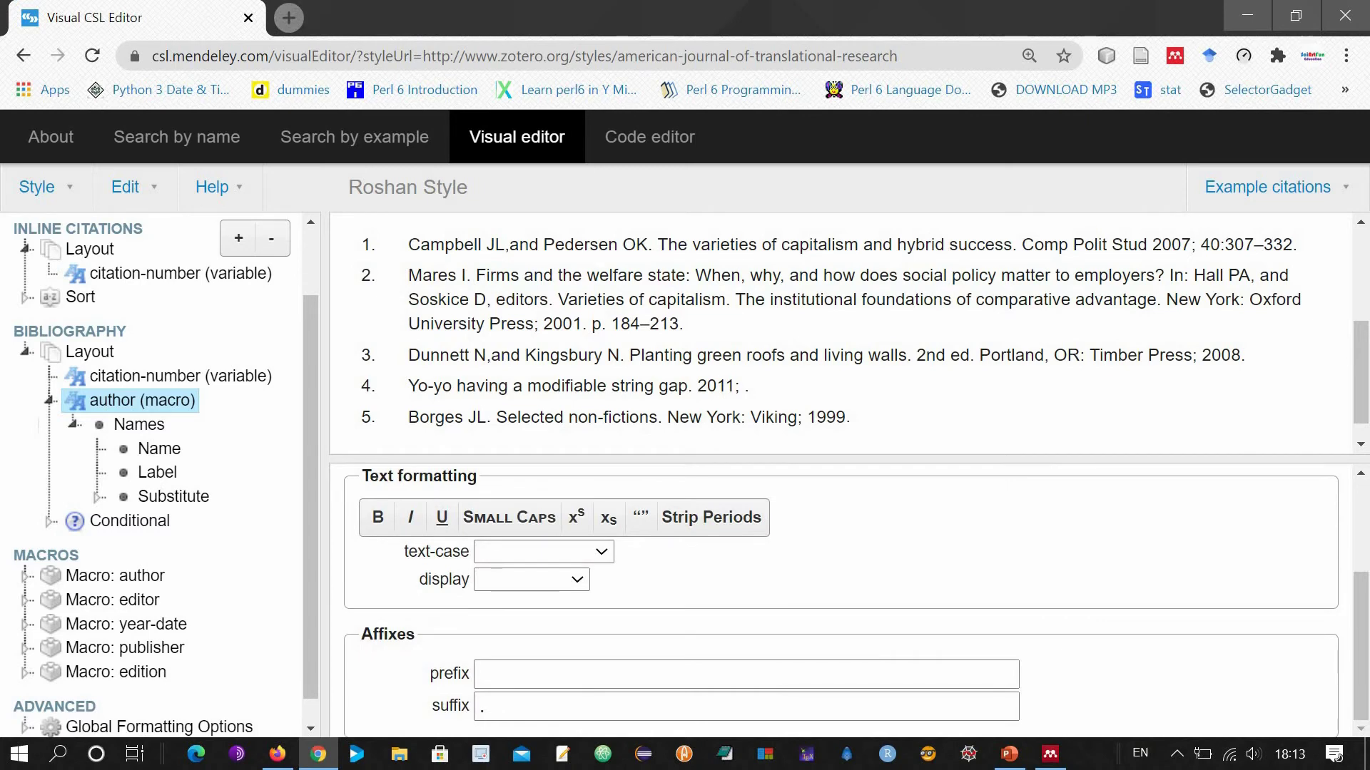
left_click(484, 706)
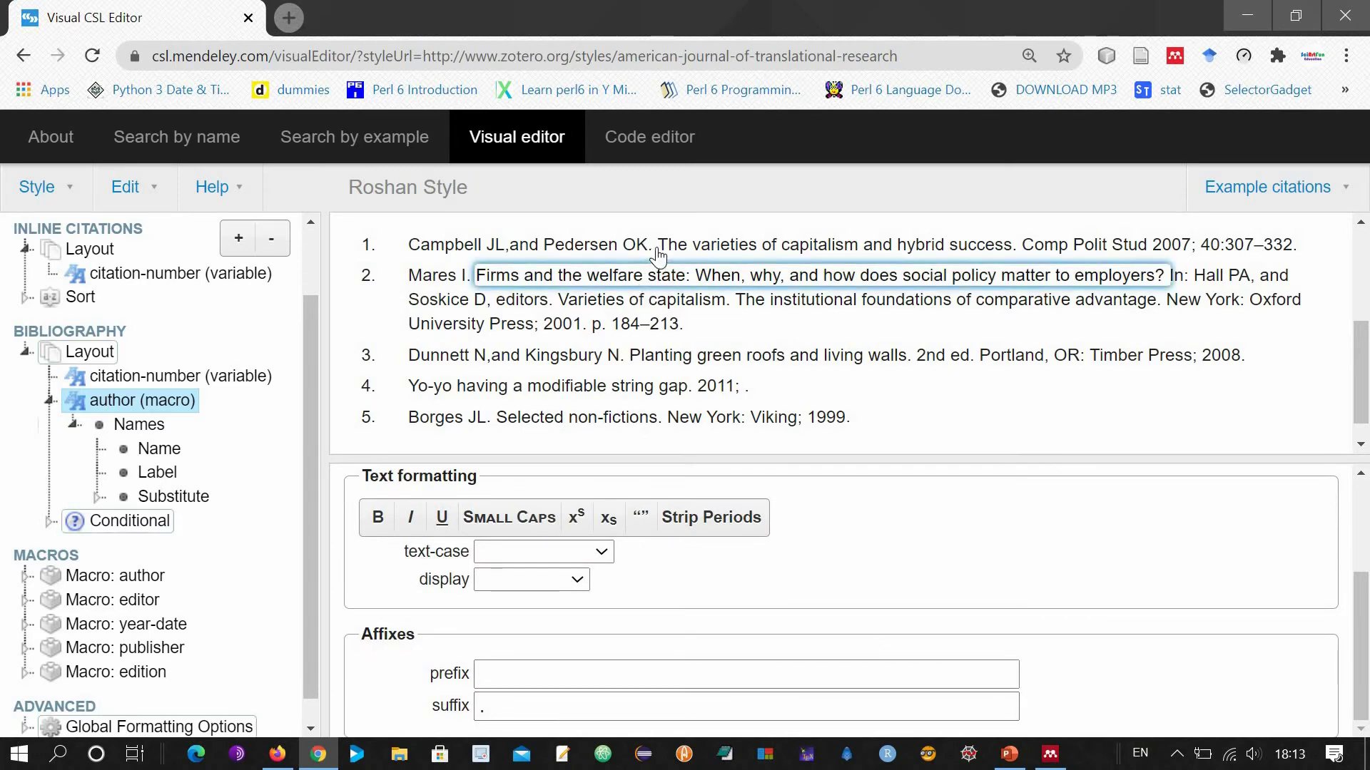
Step: Change the author-list suffix to ':', giving 'Pedersen OK: The varieties…', then select the title
left_click(503, 712)
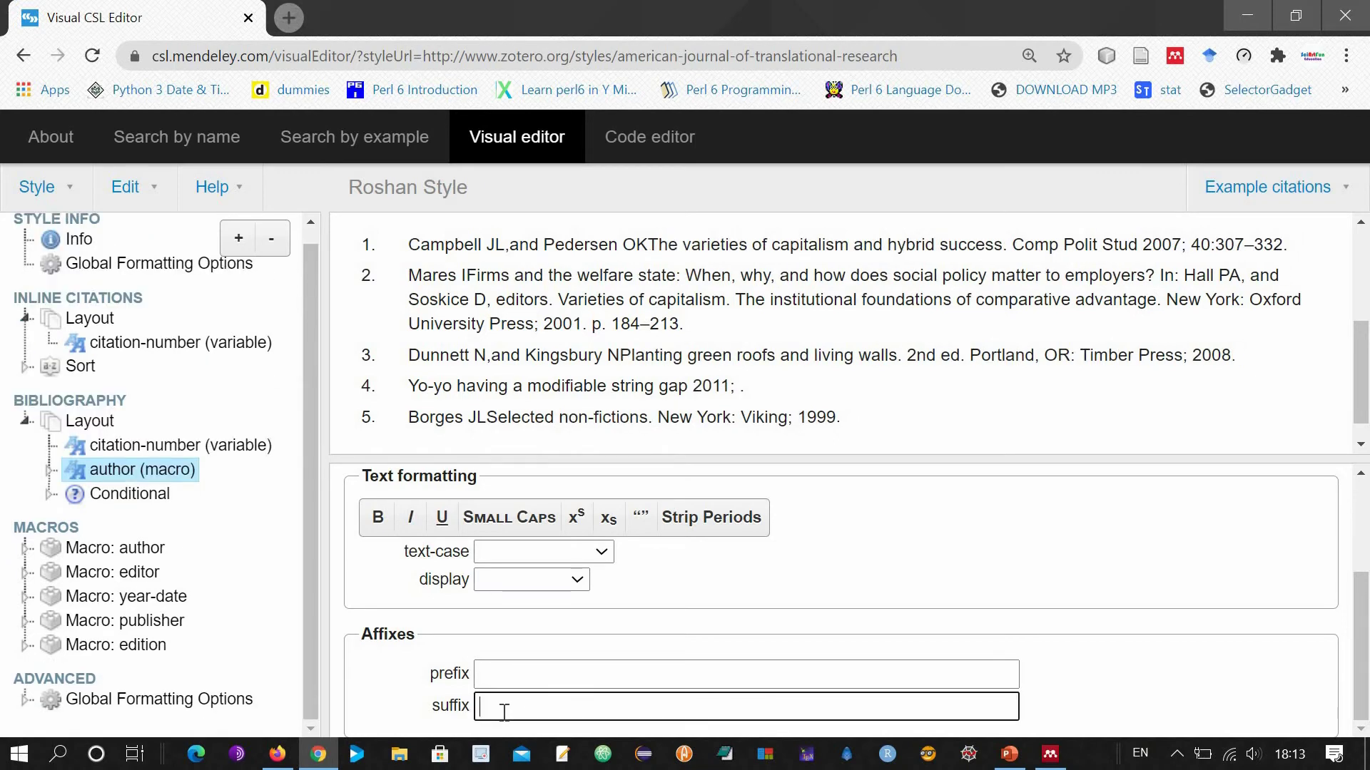
type(":")
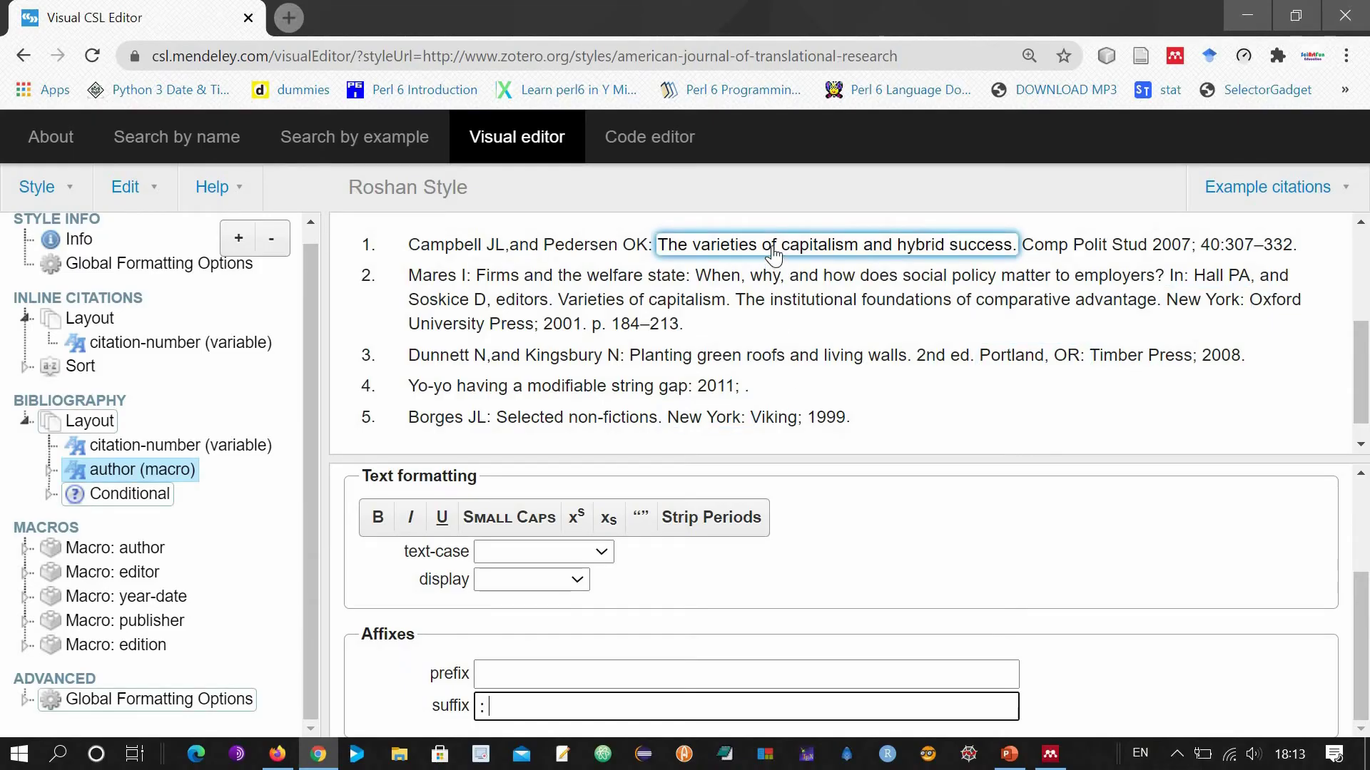
left_click(776, 250)
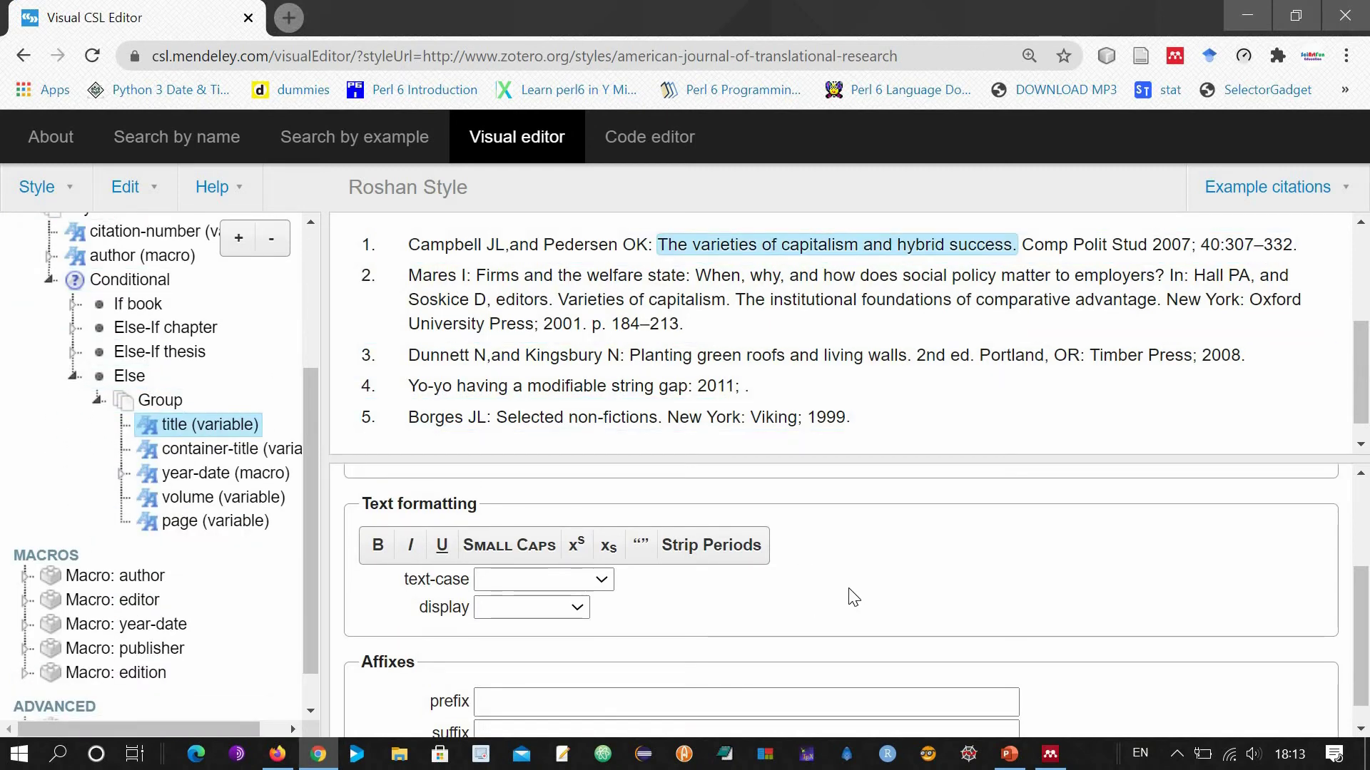
Step: Try bold, italic, underline, small caps, superscript, subscript and quotes on the article title
left_click(378, 548)
left_click(408, 549)
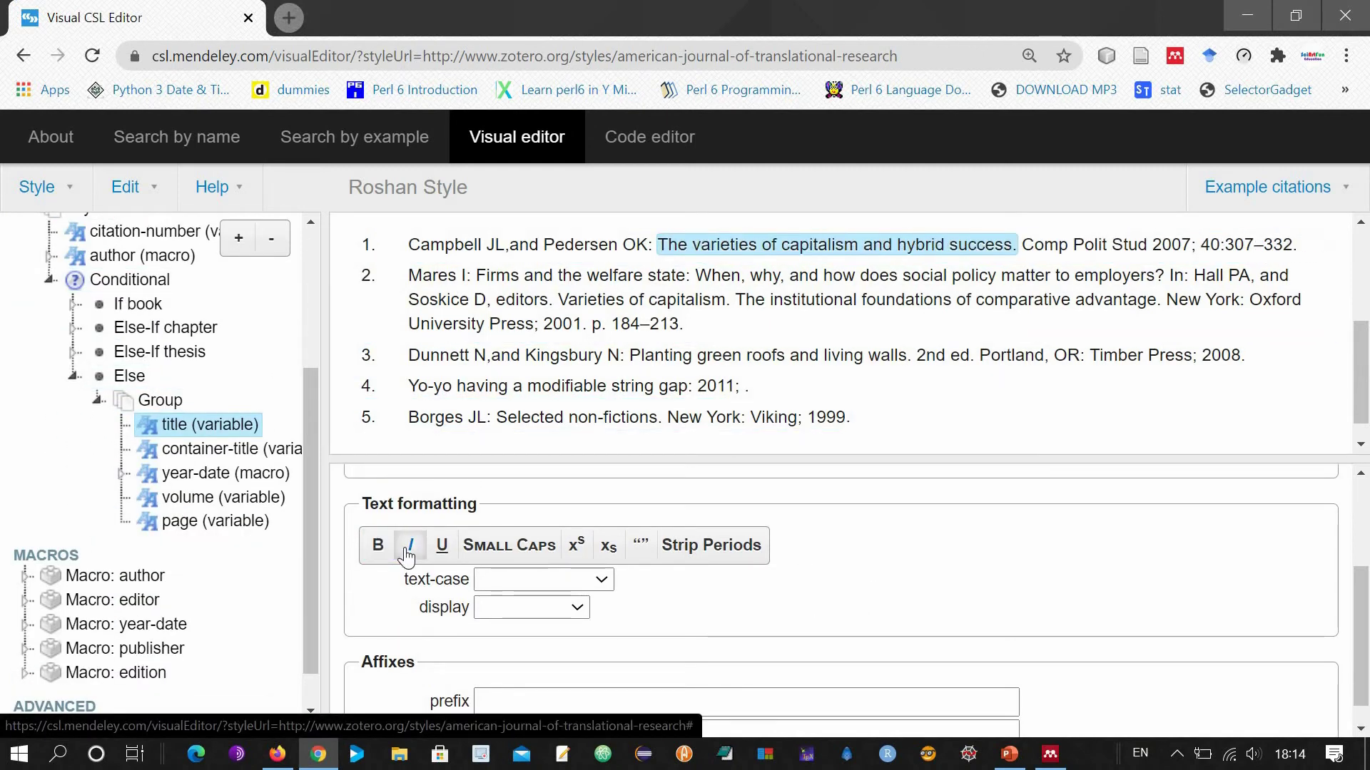
left_click(442, 549)
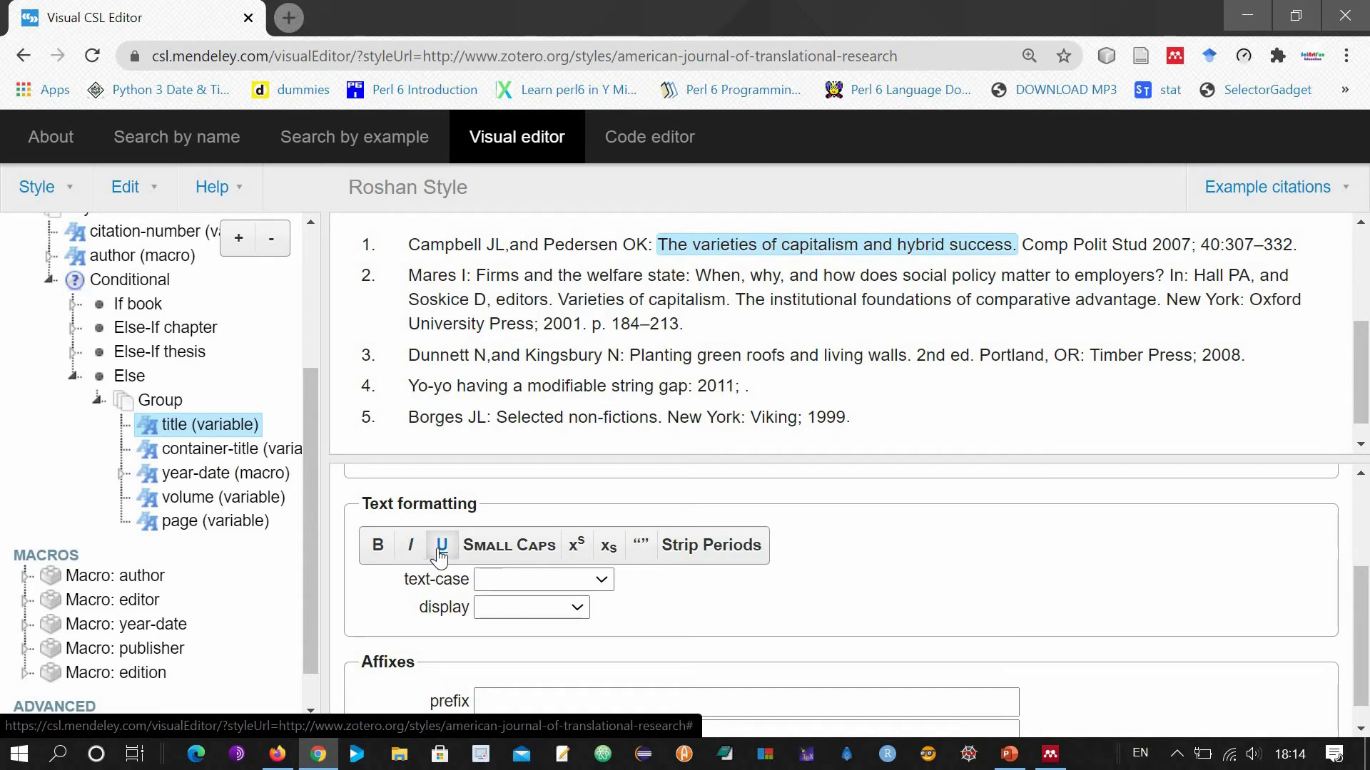
left_click(481, 556)
left_click(577, 547)
left_click(608, 548)
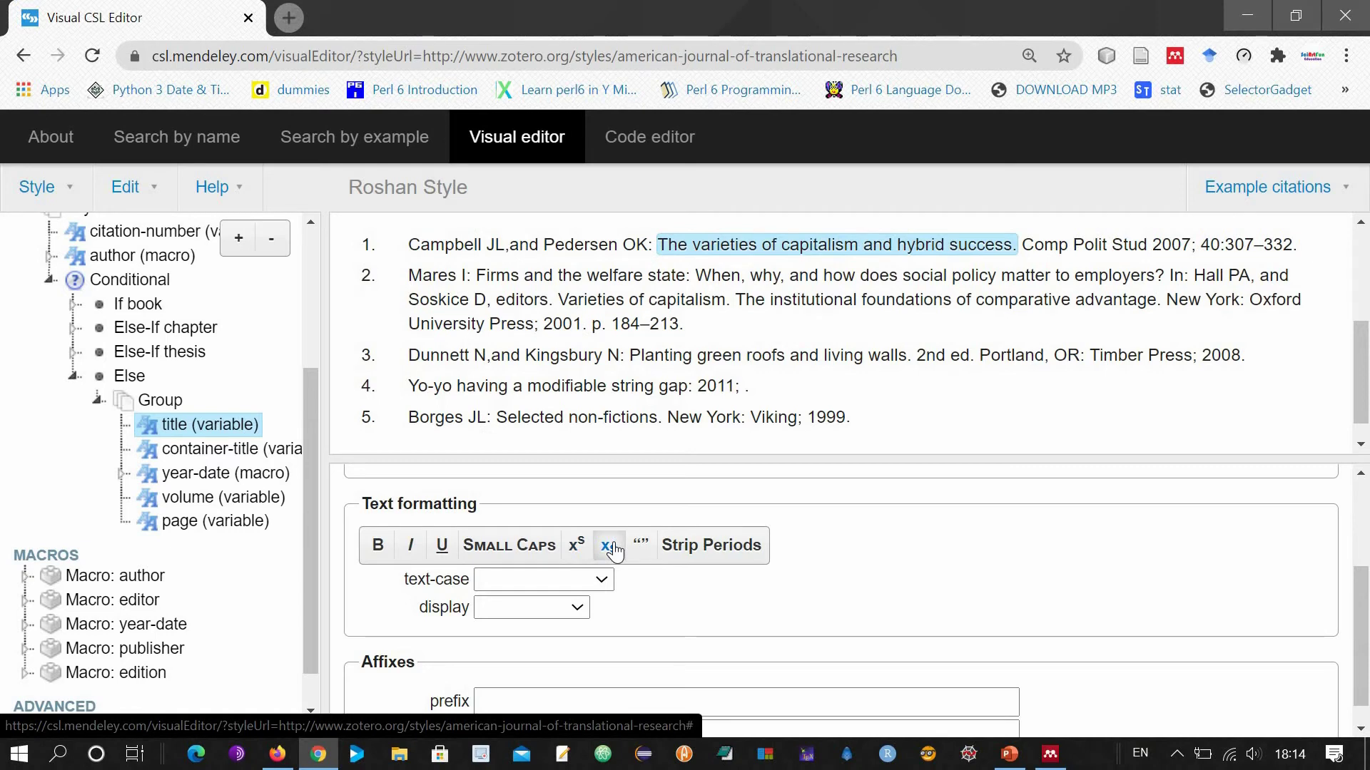
left_click(641, 548)
left_click(642, 549)
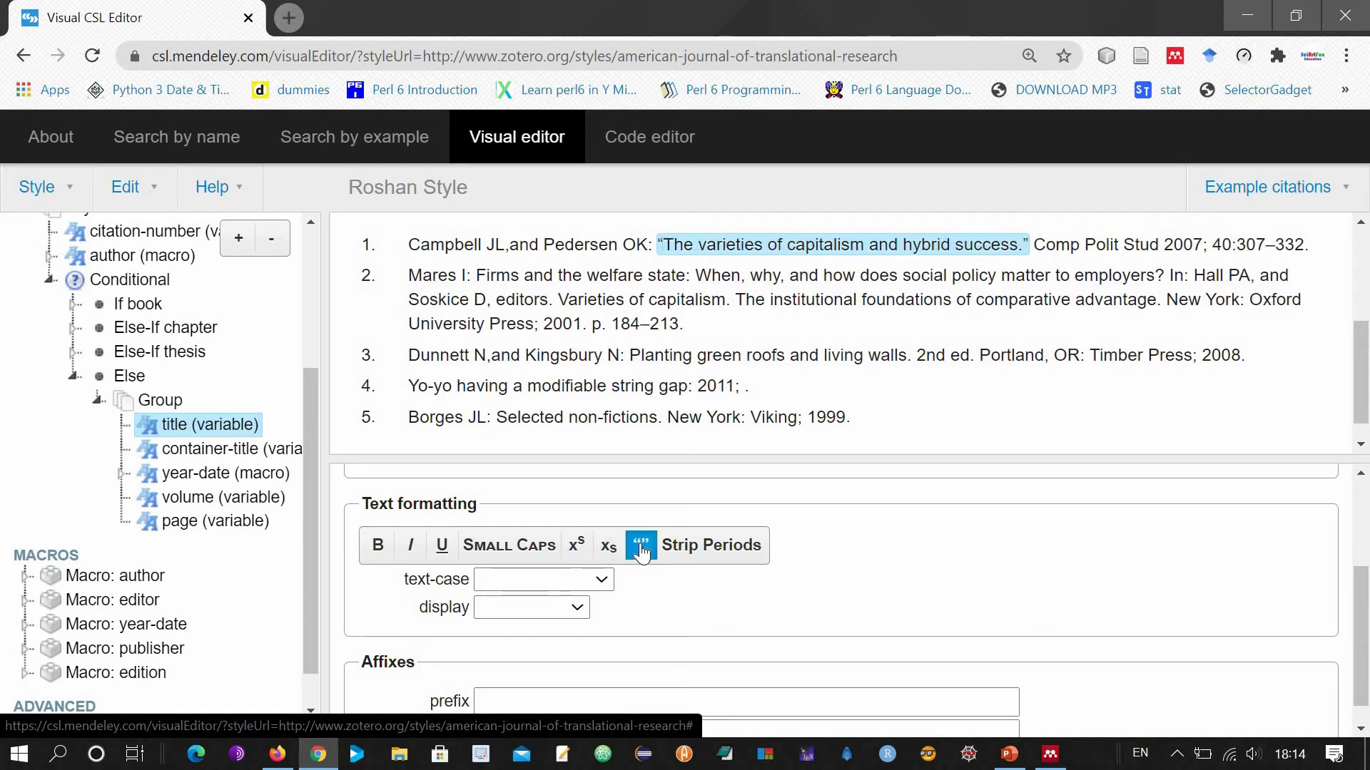
left_click(641, 551)
scroll(765, 632, "down", 1)
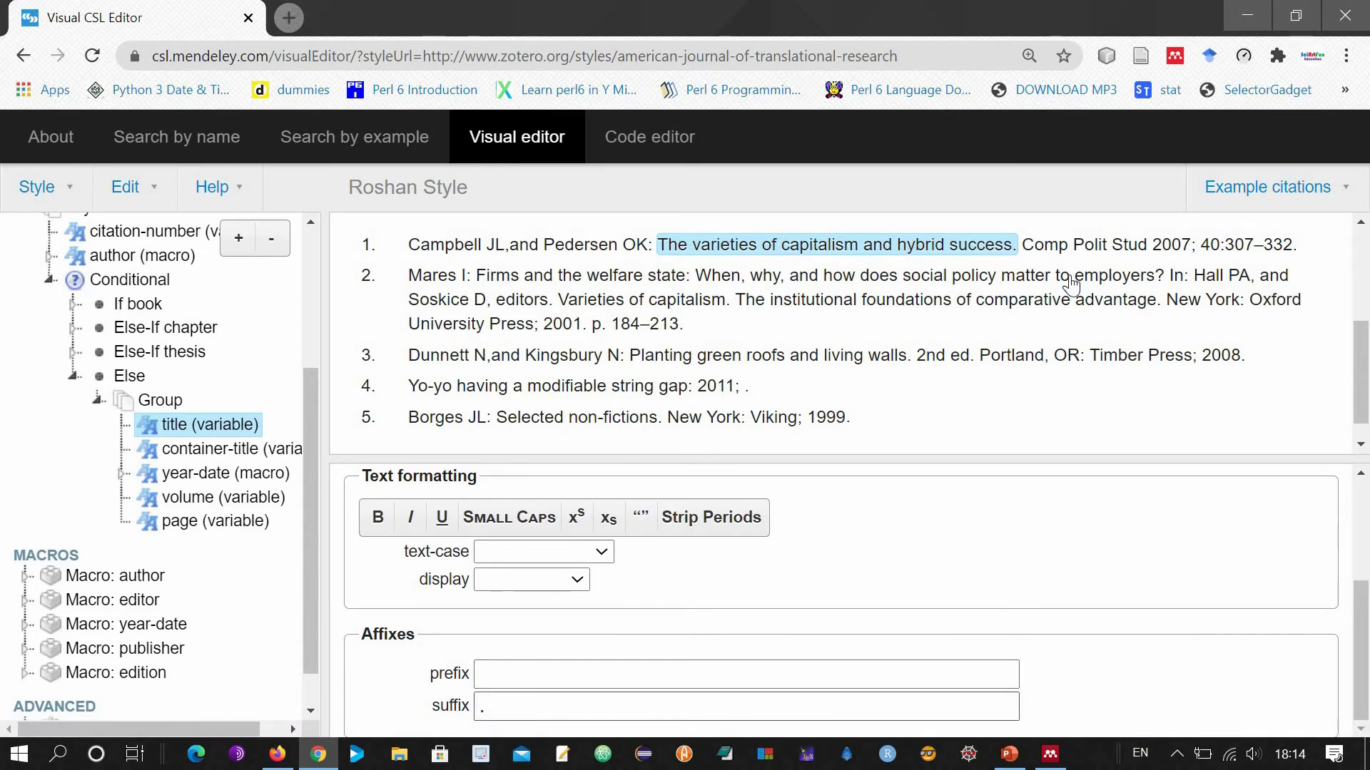
Step: Replace the title's period suffix with '|', then view the Editing Journal Section slide
left_click(509, 705)
key("BackSpace")
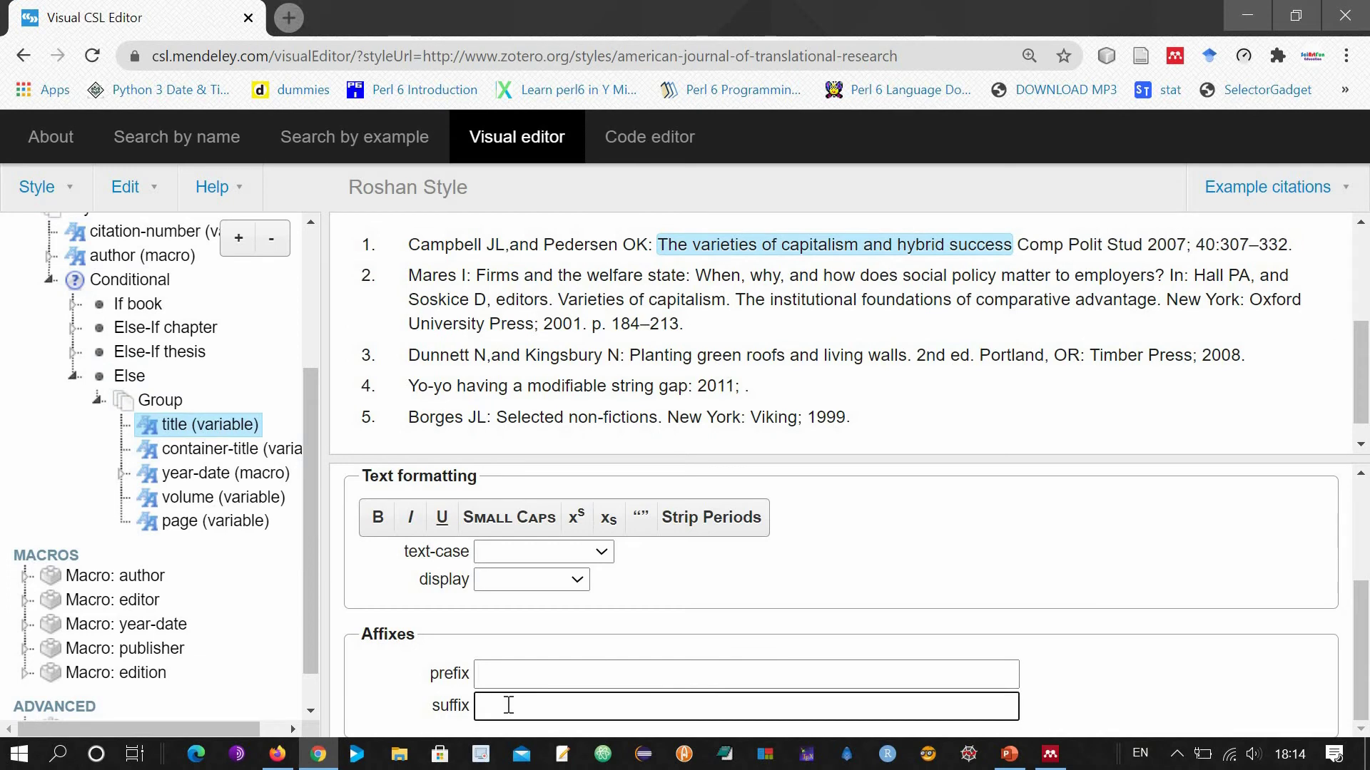
type(":")
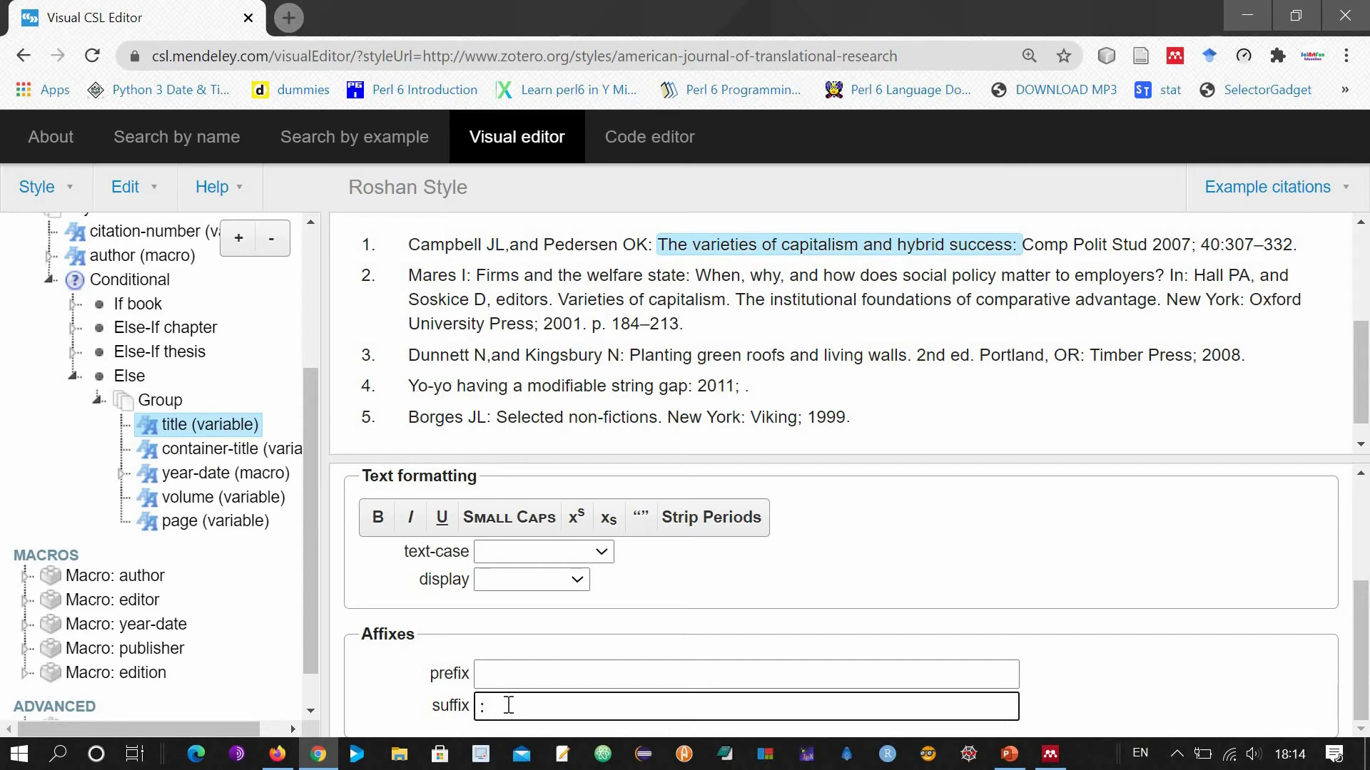
key("BackSpace")
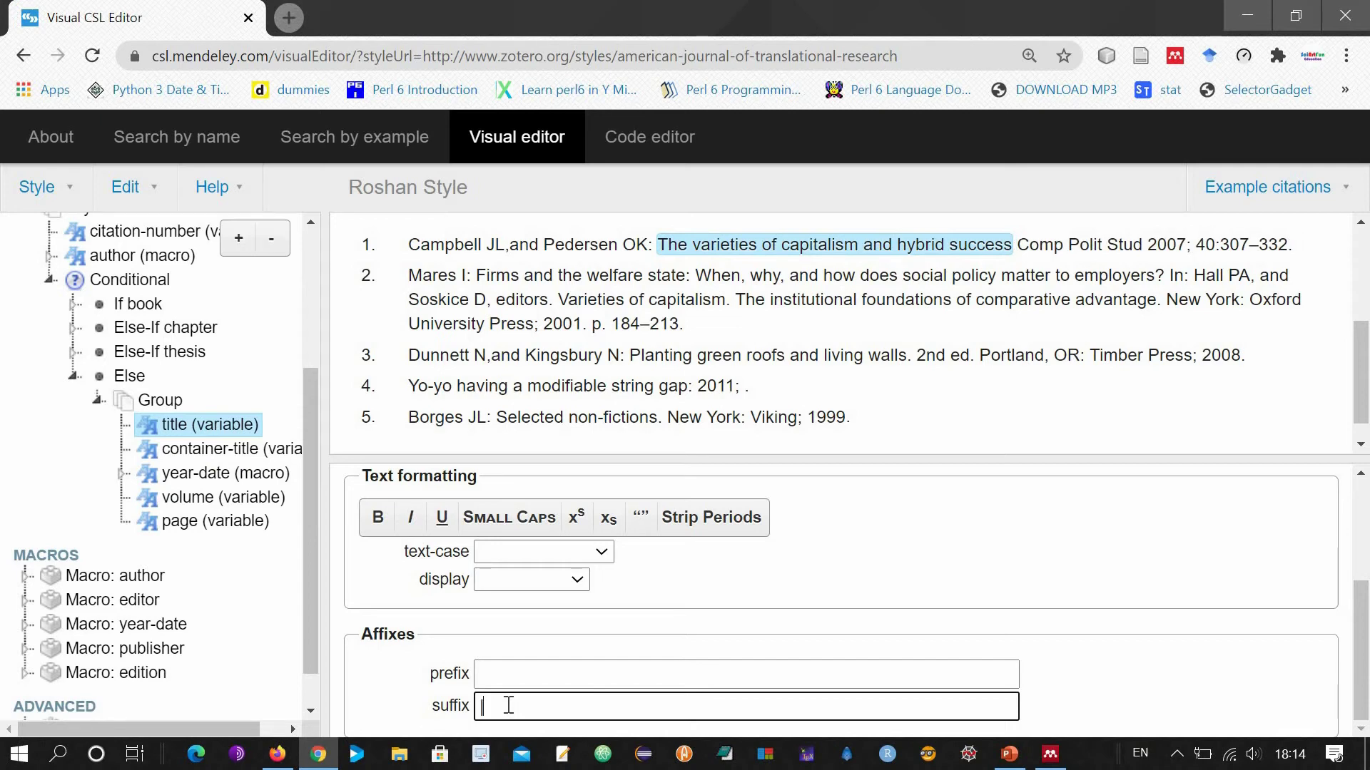
type("|")
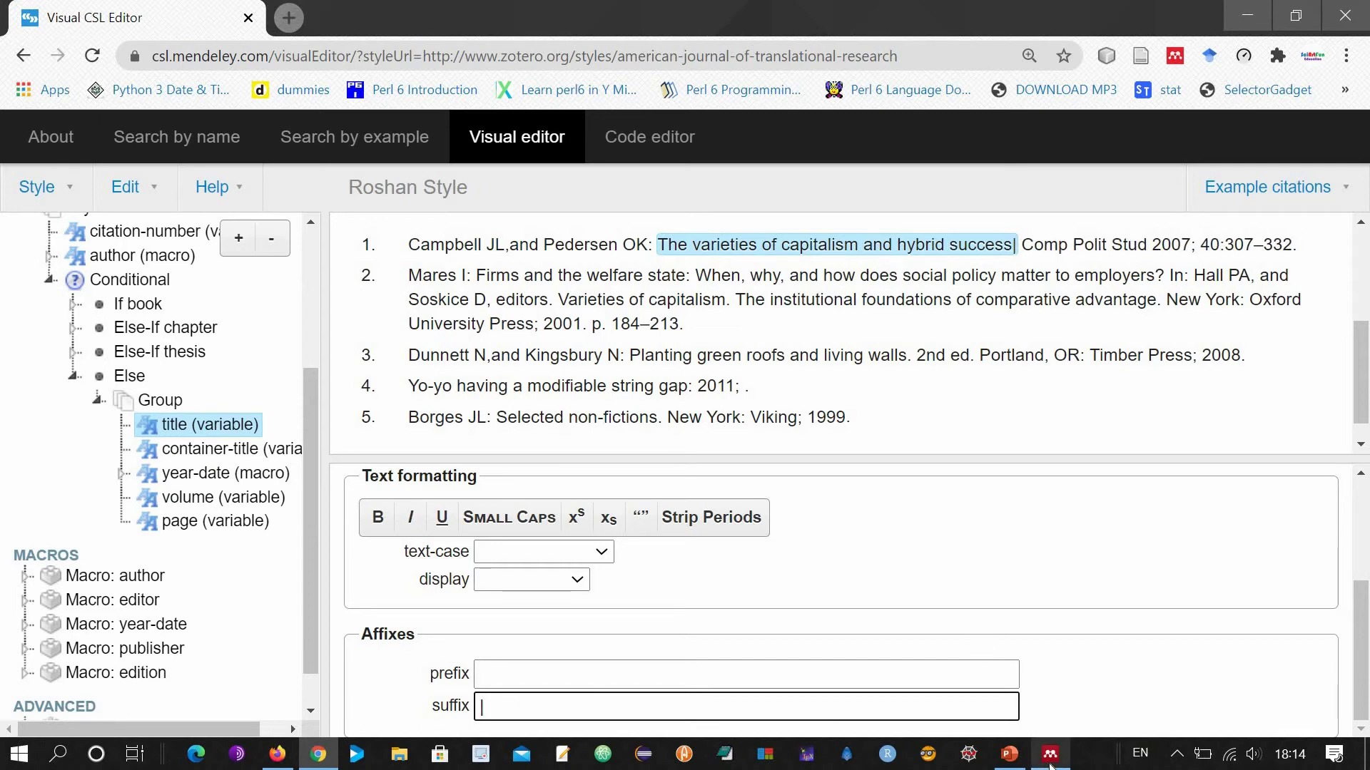
left_click(1017, 762)
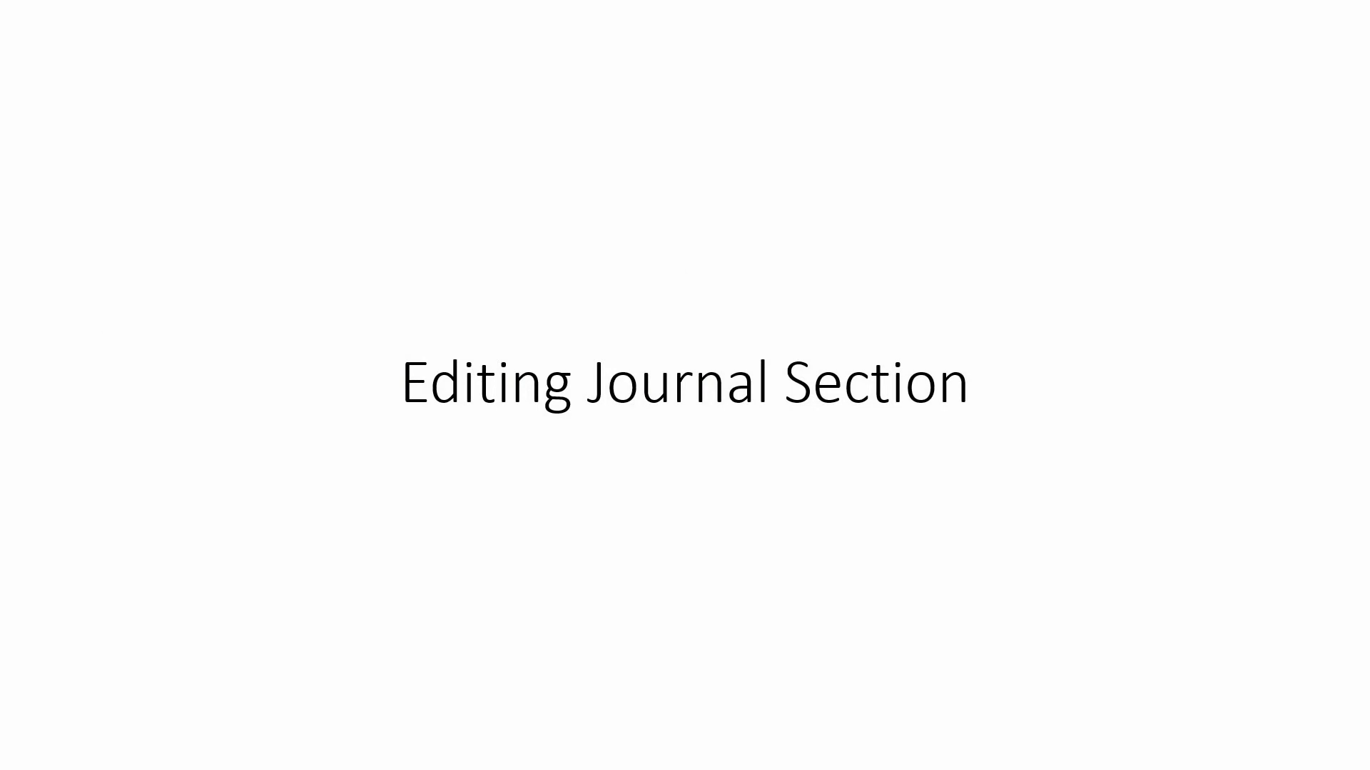
key("alt+Tab")
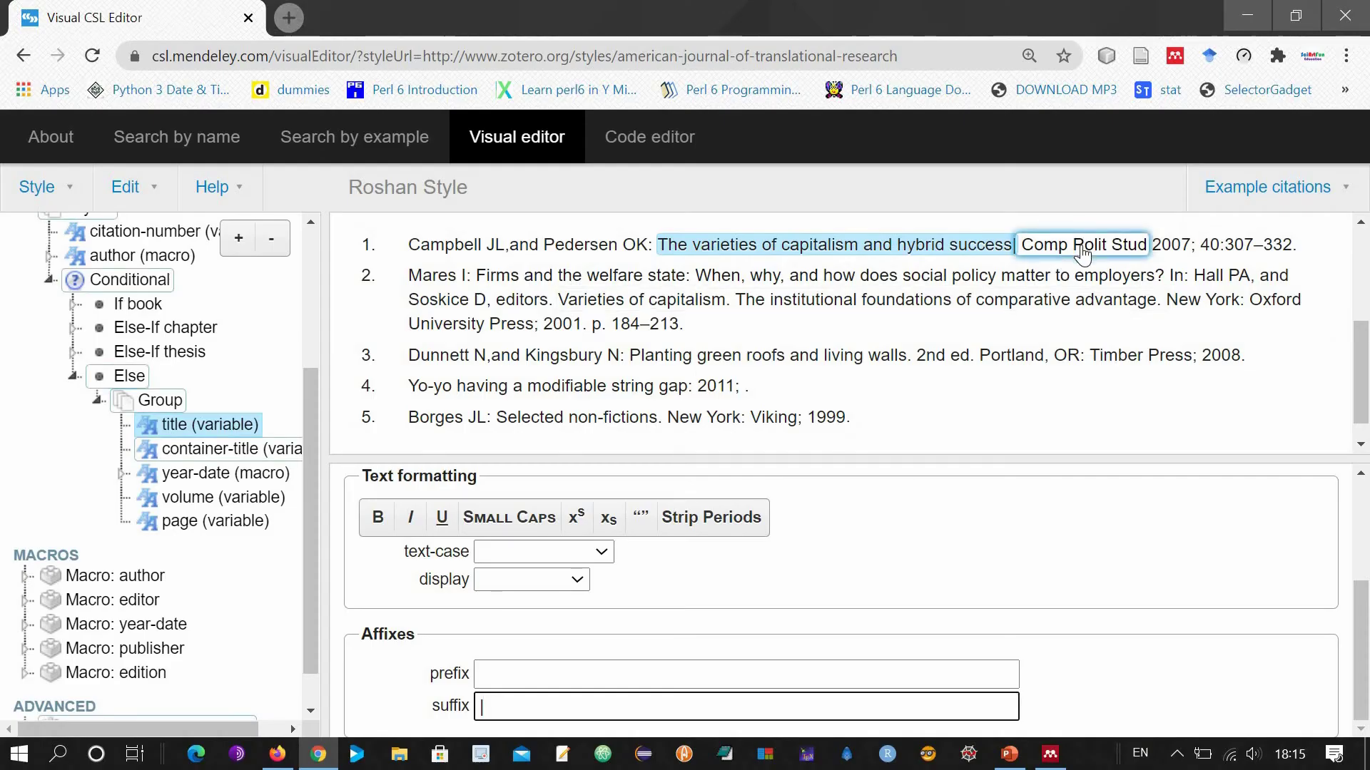
Step: Select the journal name and try period stripping, quotation marks, bold and italic
left_click(1084, 254)
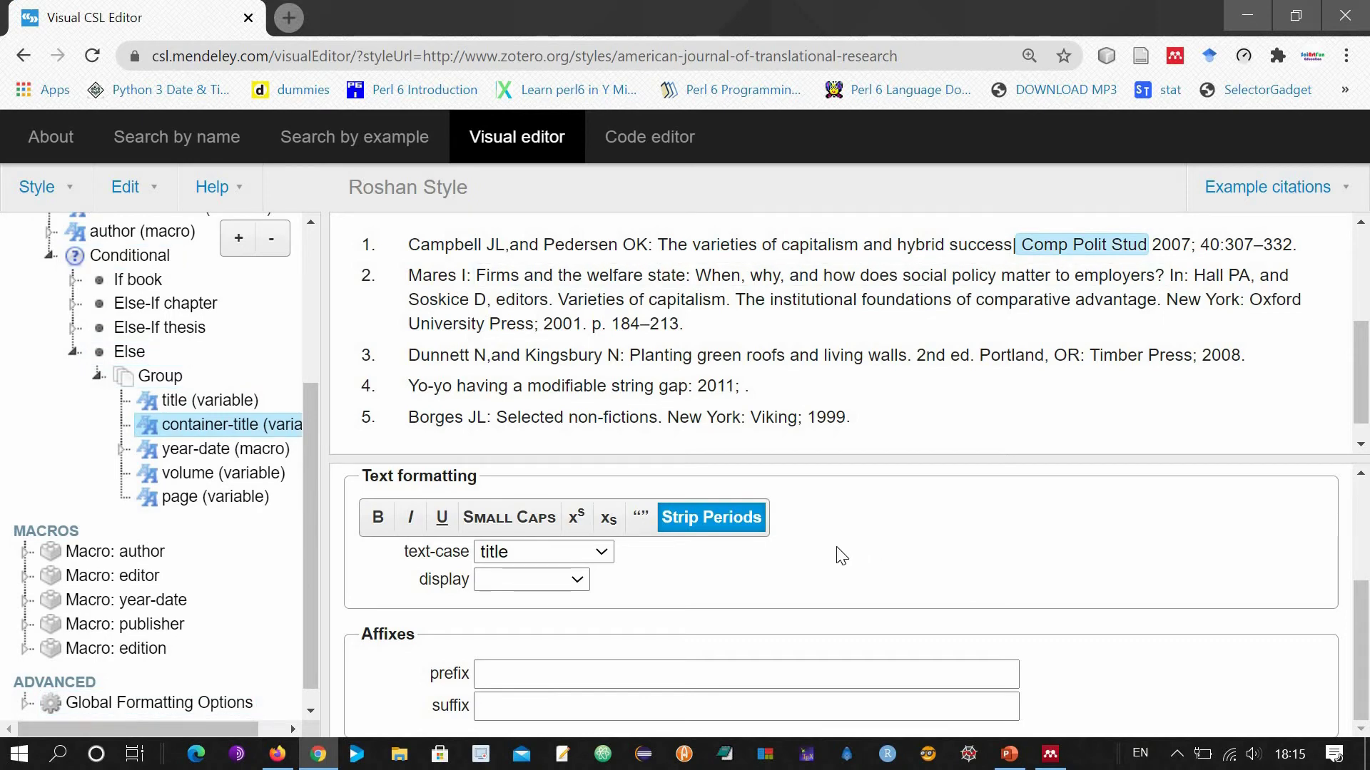
left_click(717, 520)
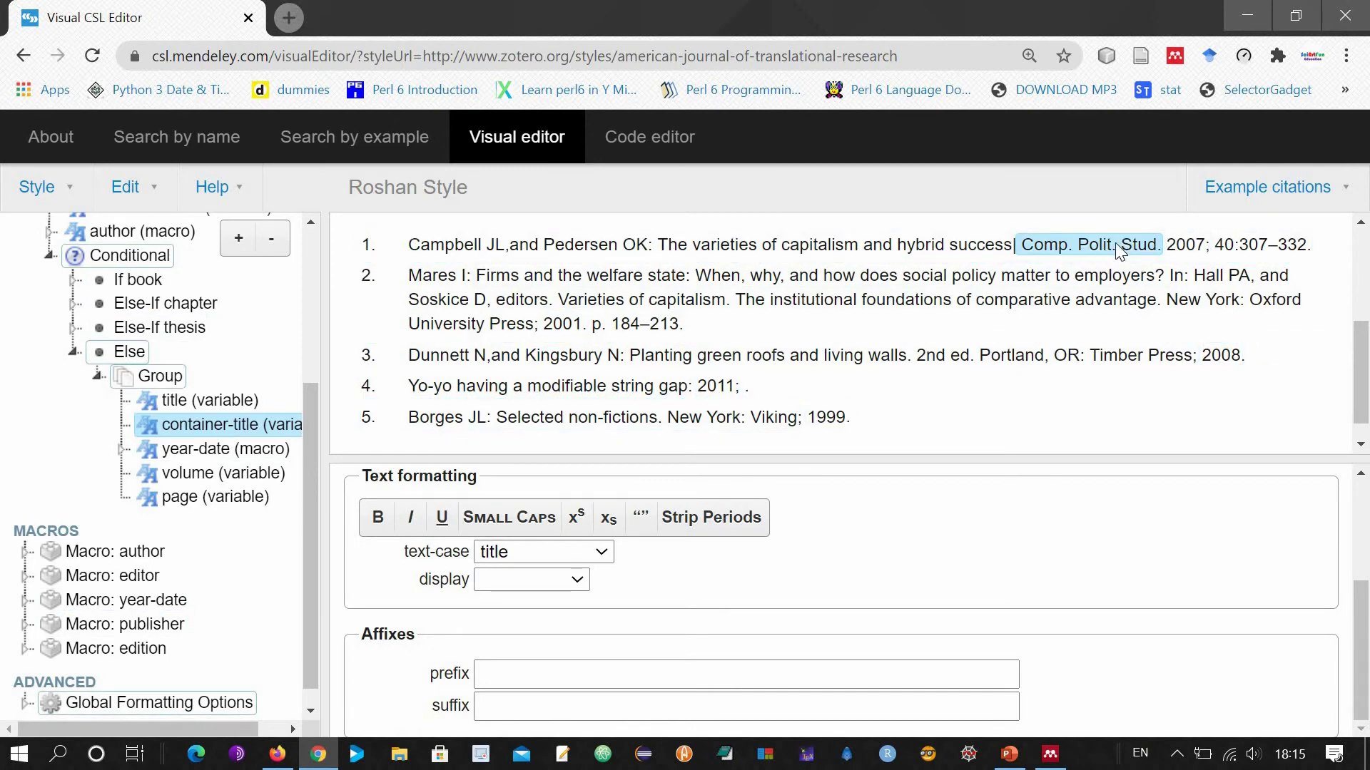
left_click(726, 523)
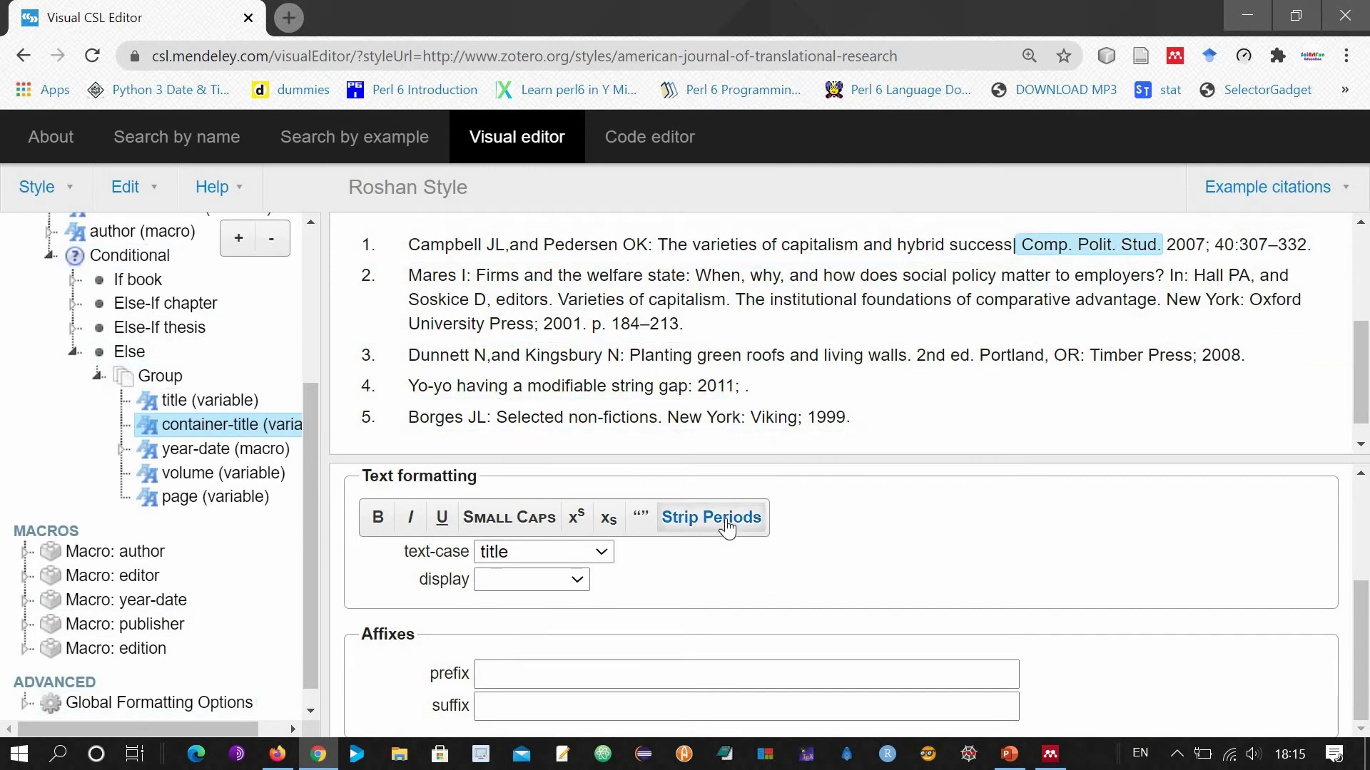
left_click(727, 525)
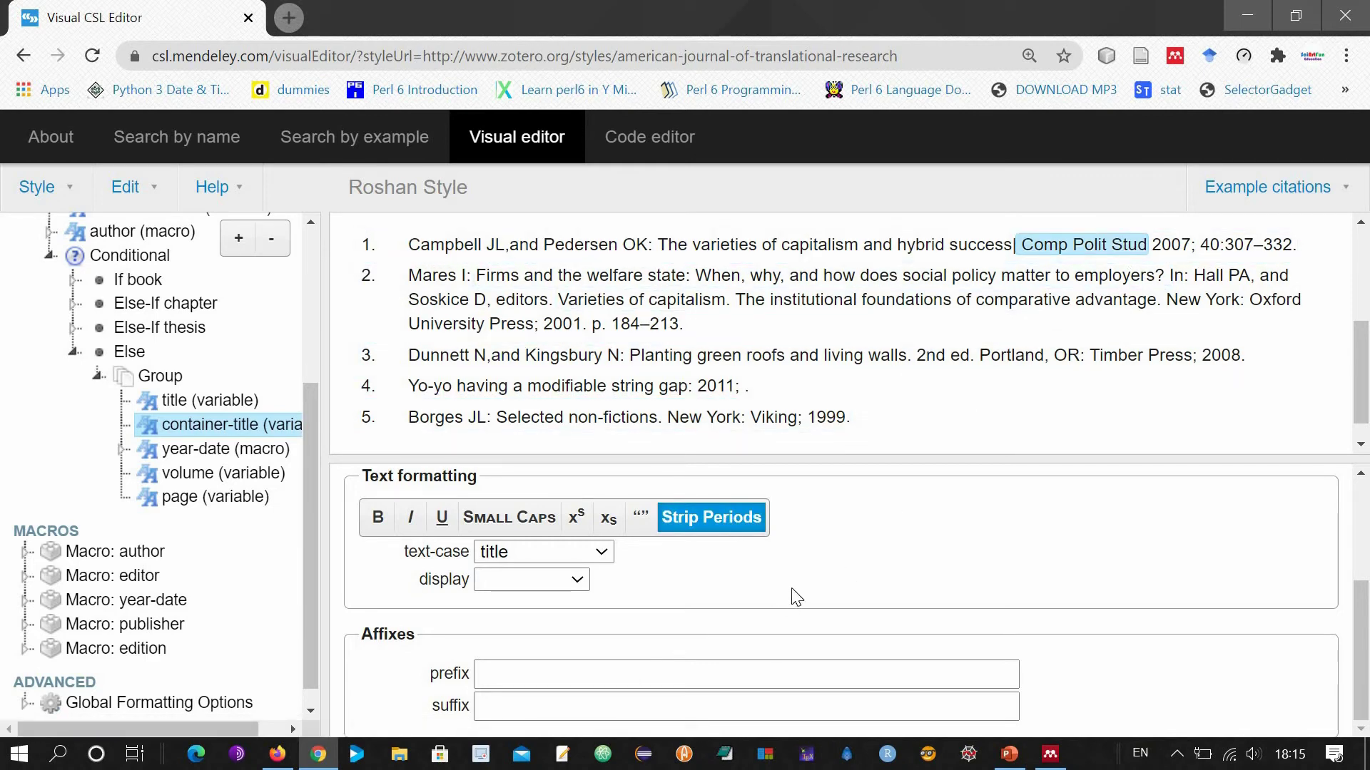
left_click(642, 525)
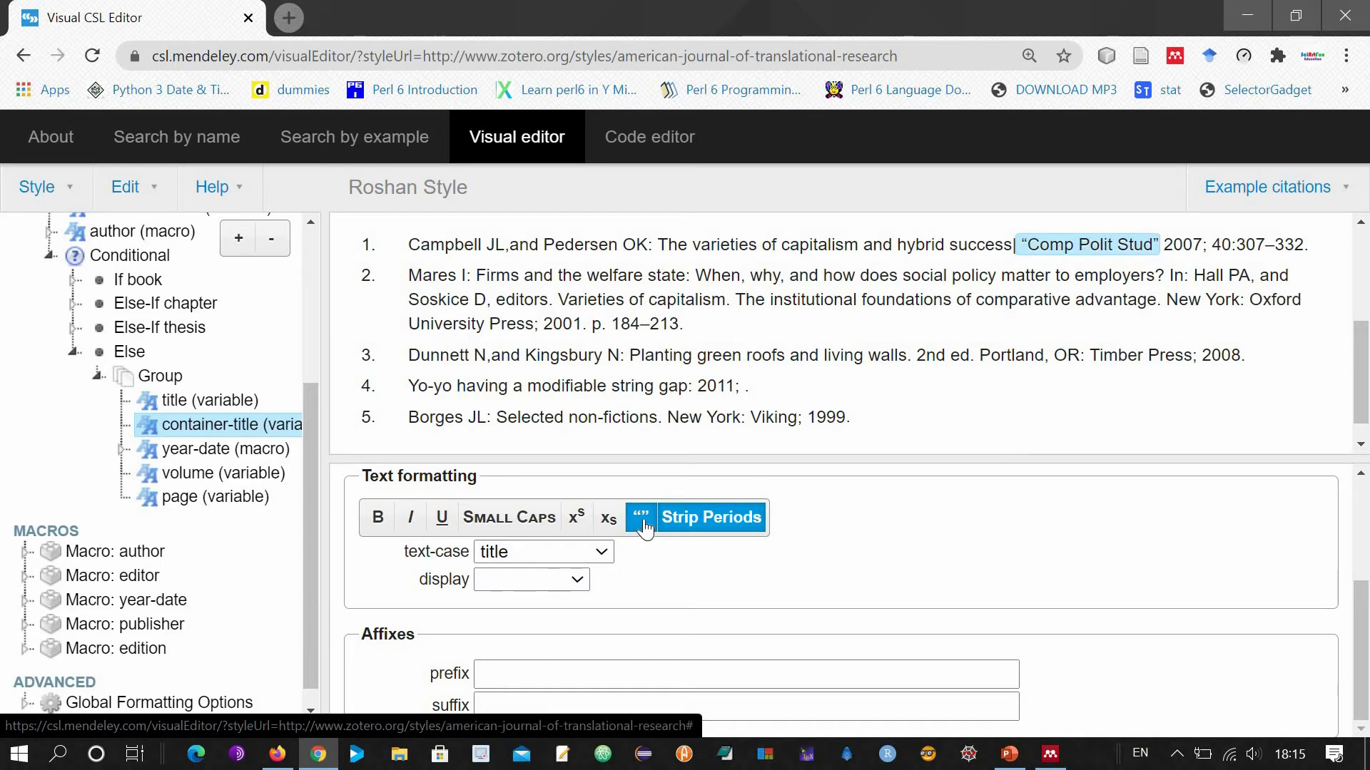
left_click(643, 526)
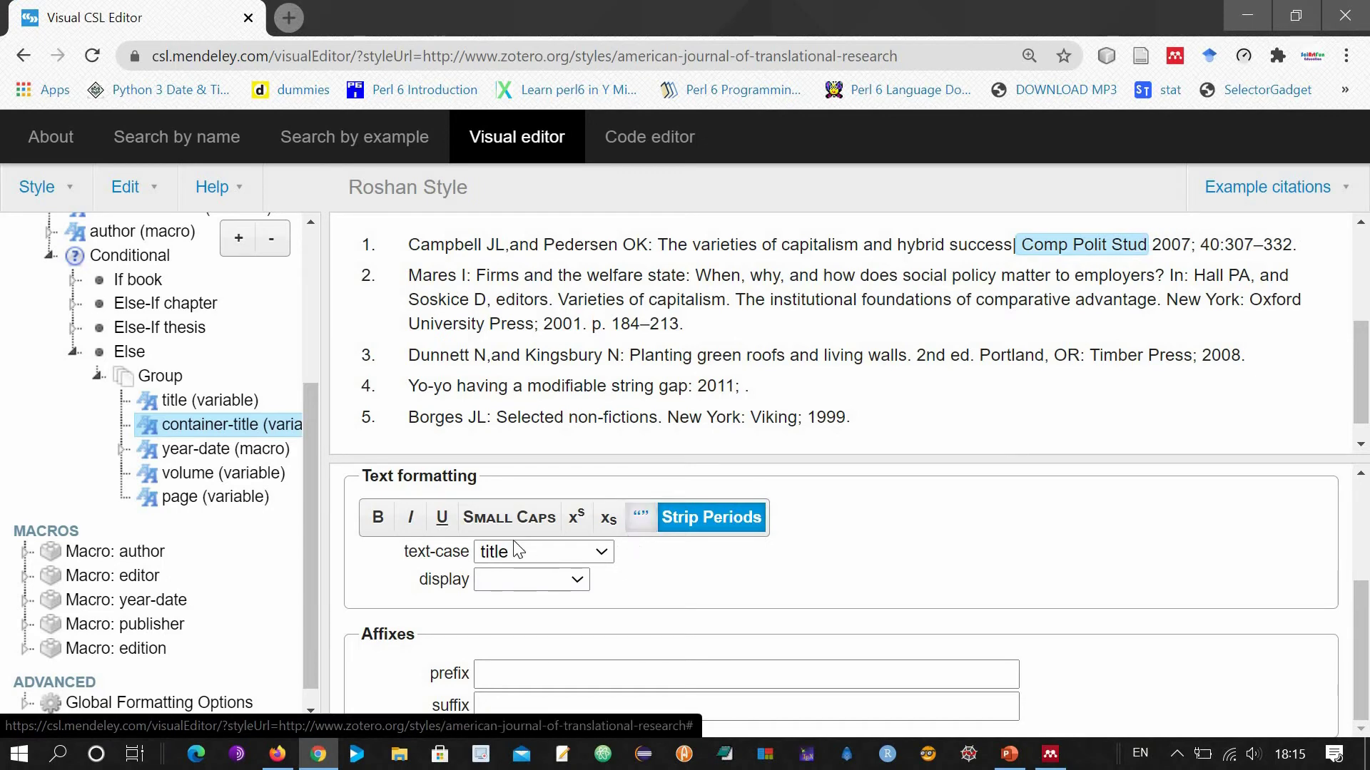
left_click(378, 519)
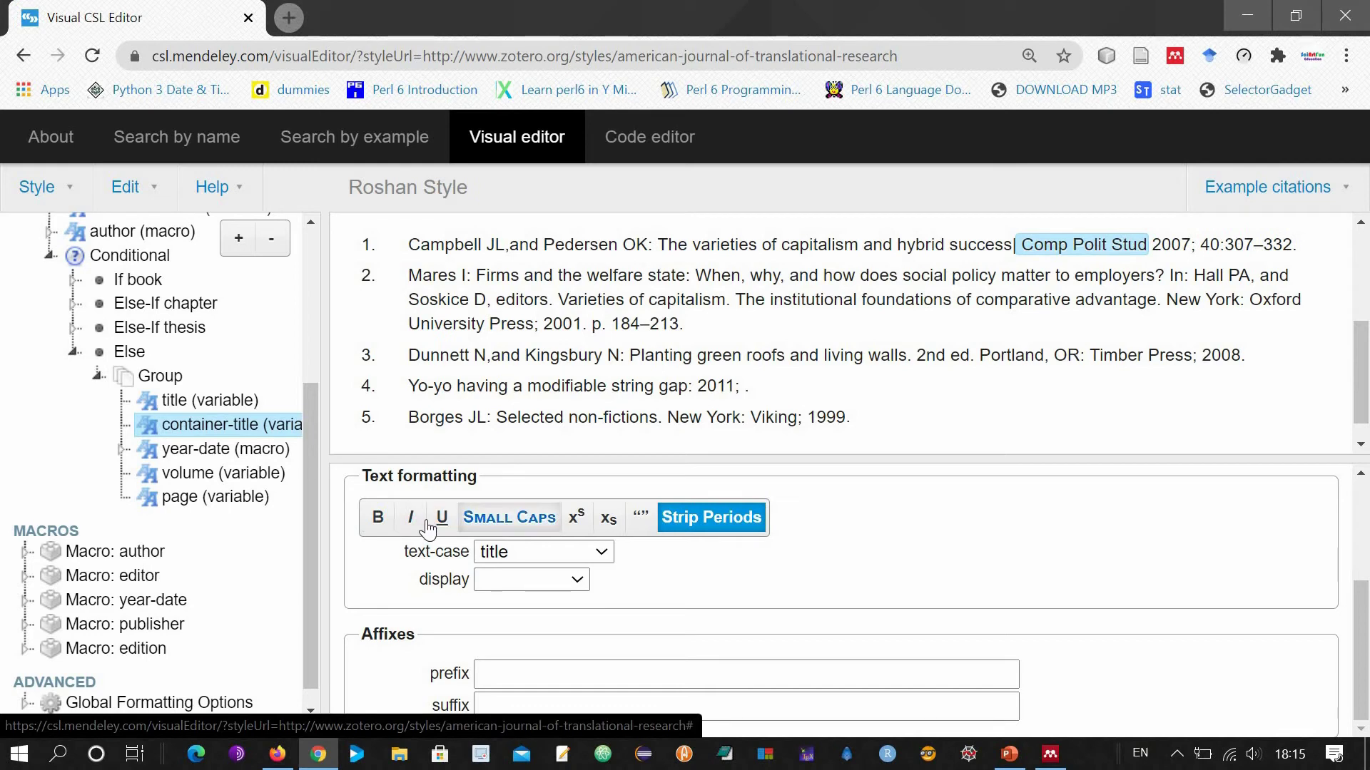
left_click(412, 518)
left_click(412, 524)
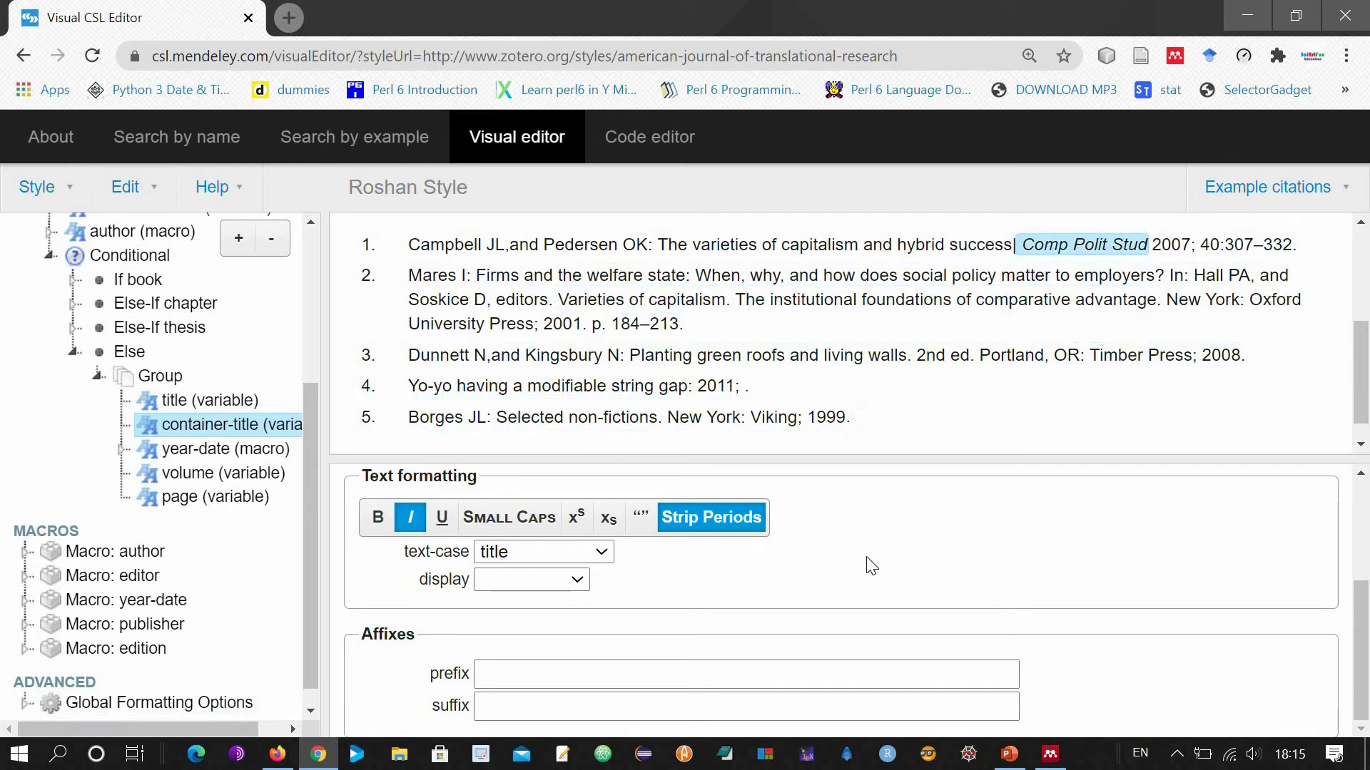
Step: Set the journal name's text case to title after trying lowercase and uppercase
left_click(605, 556)
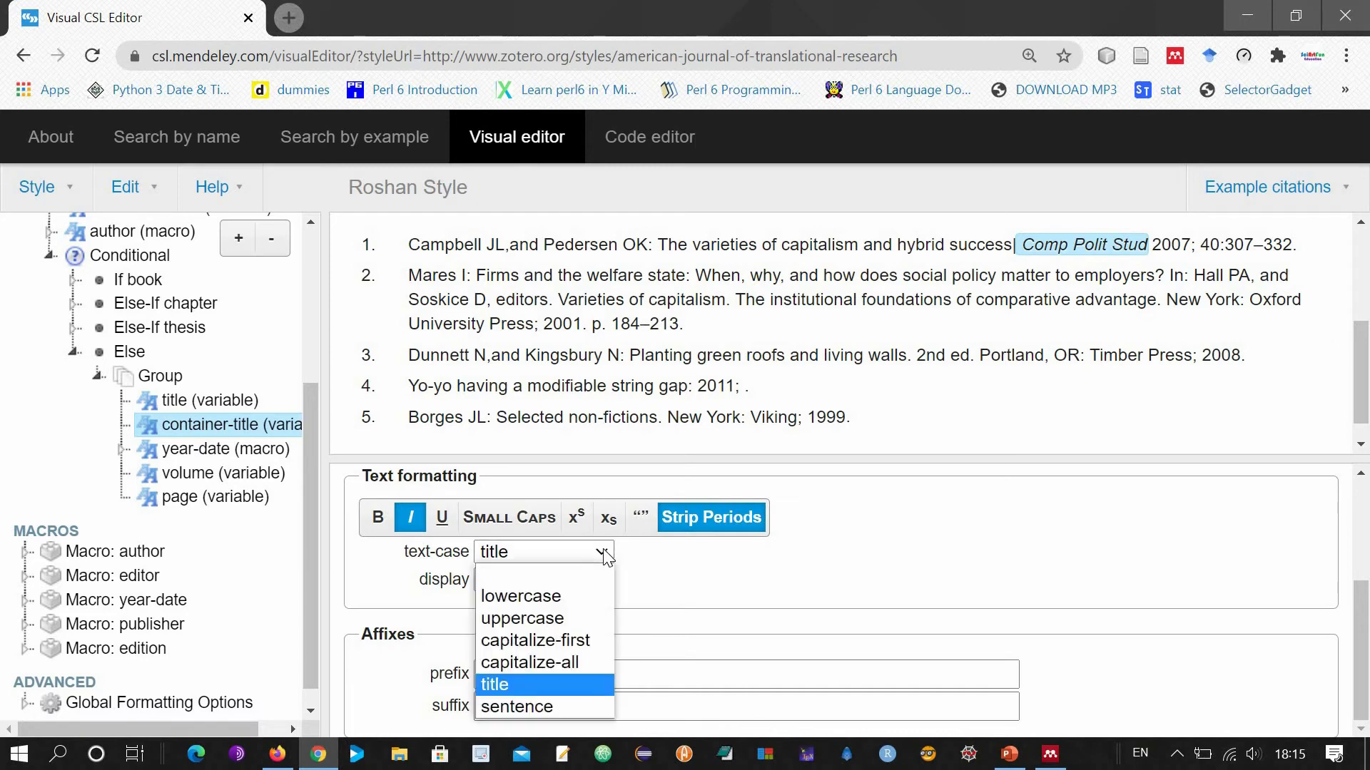
left_click(563, 596)
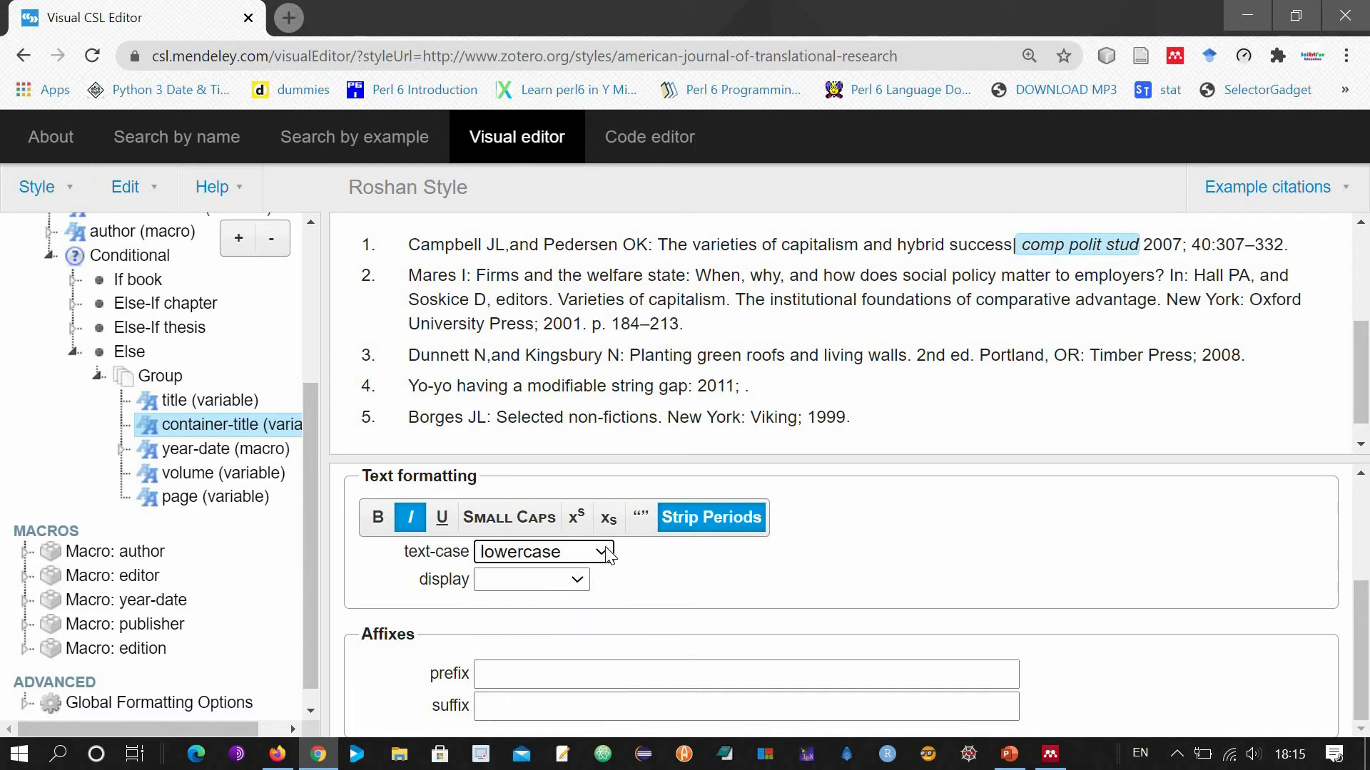
left_click(606, 554)
left_click(571, 618)
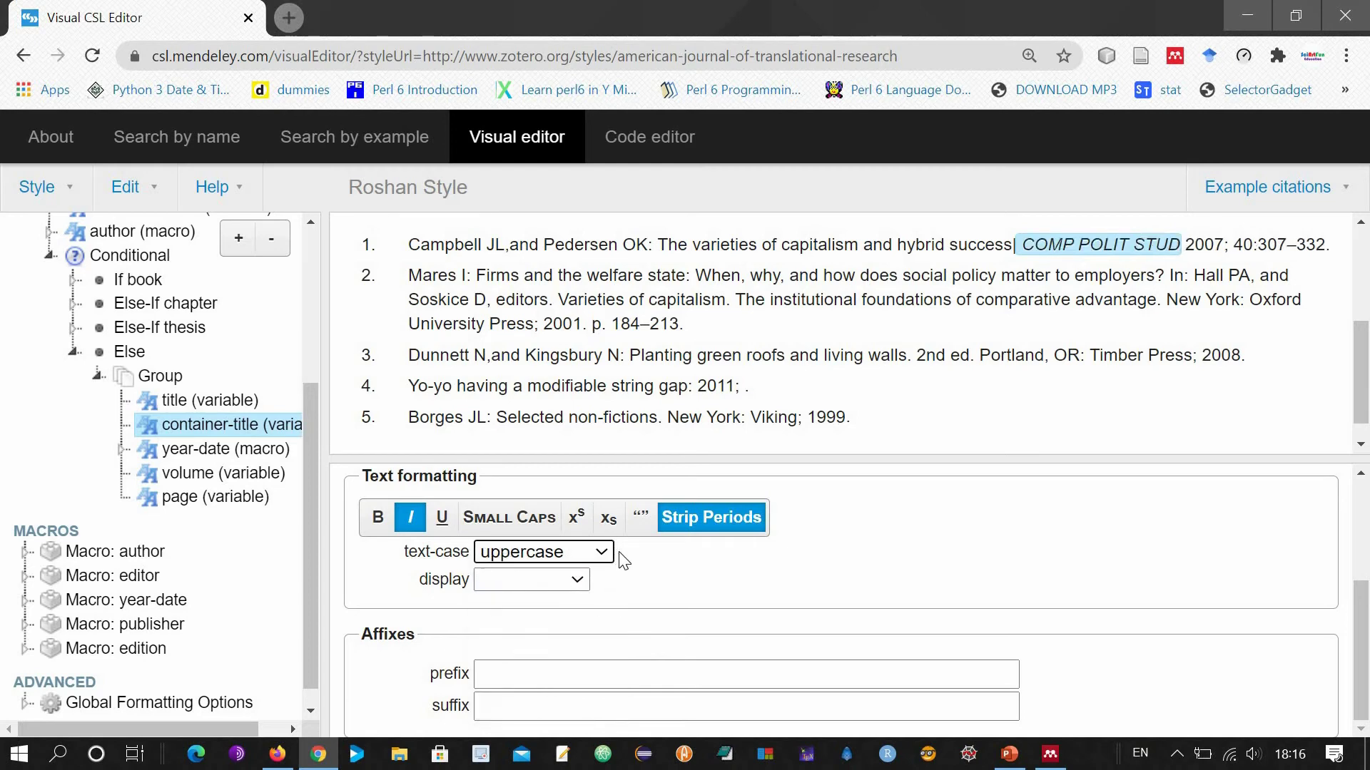
left_click(606, 553)
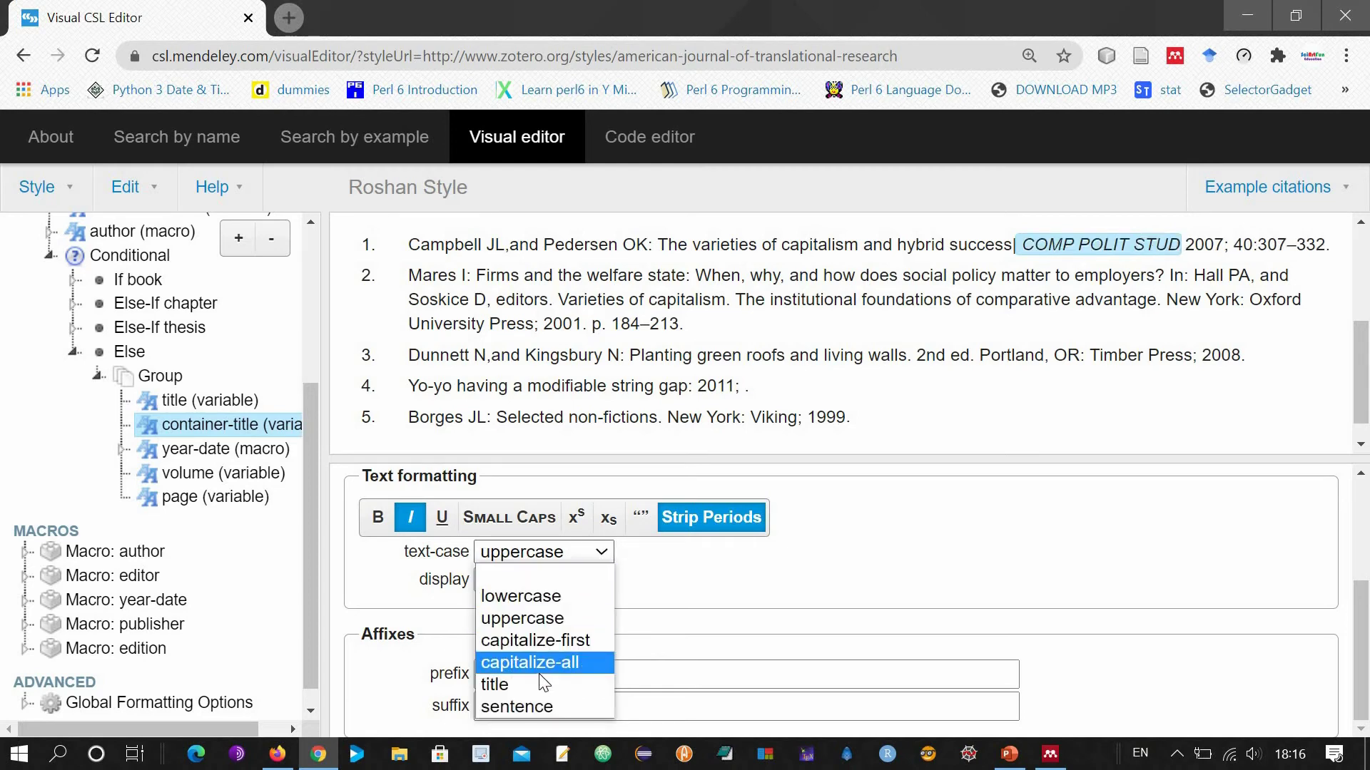
left_click(540, 686)
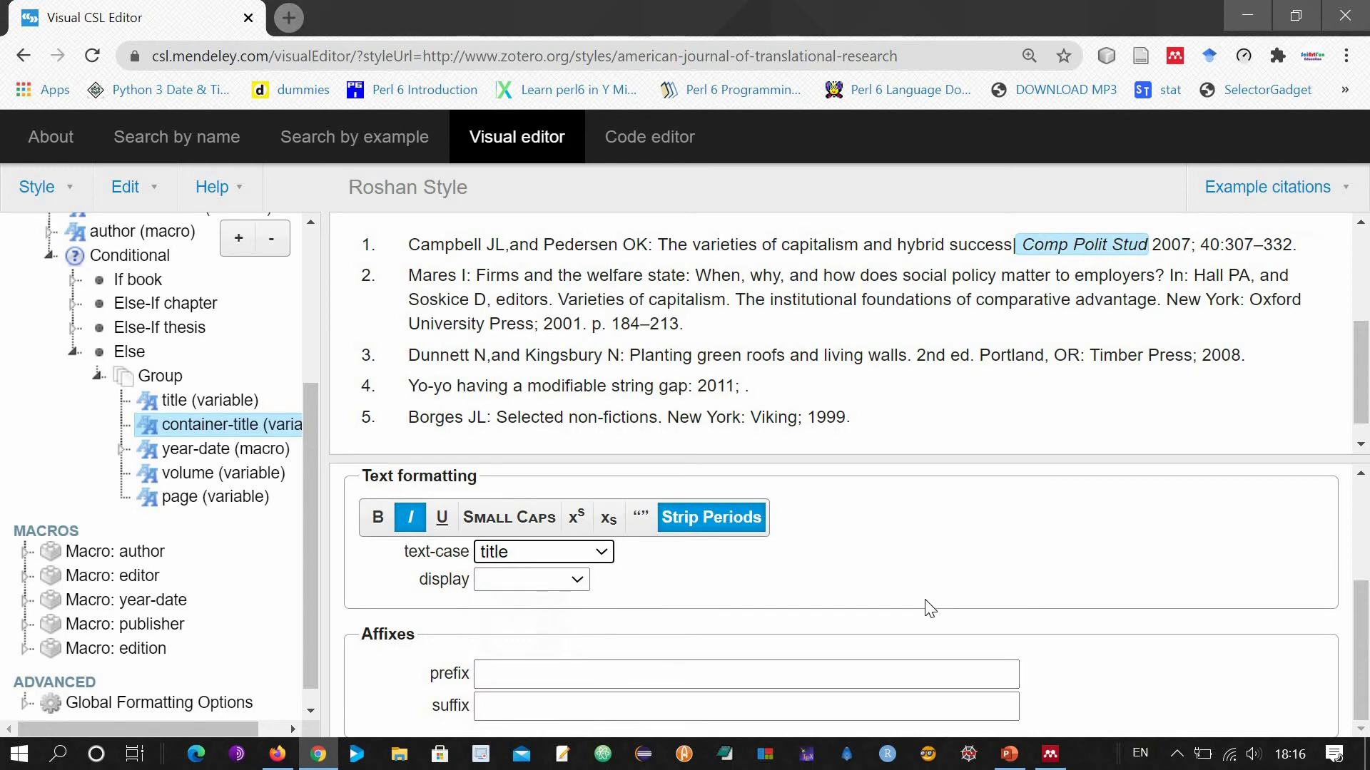
key("Tab")
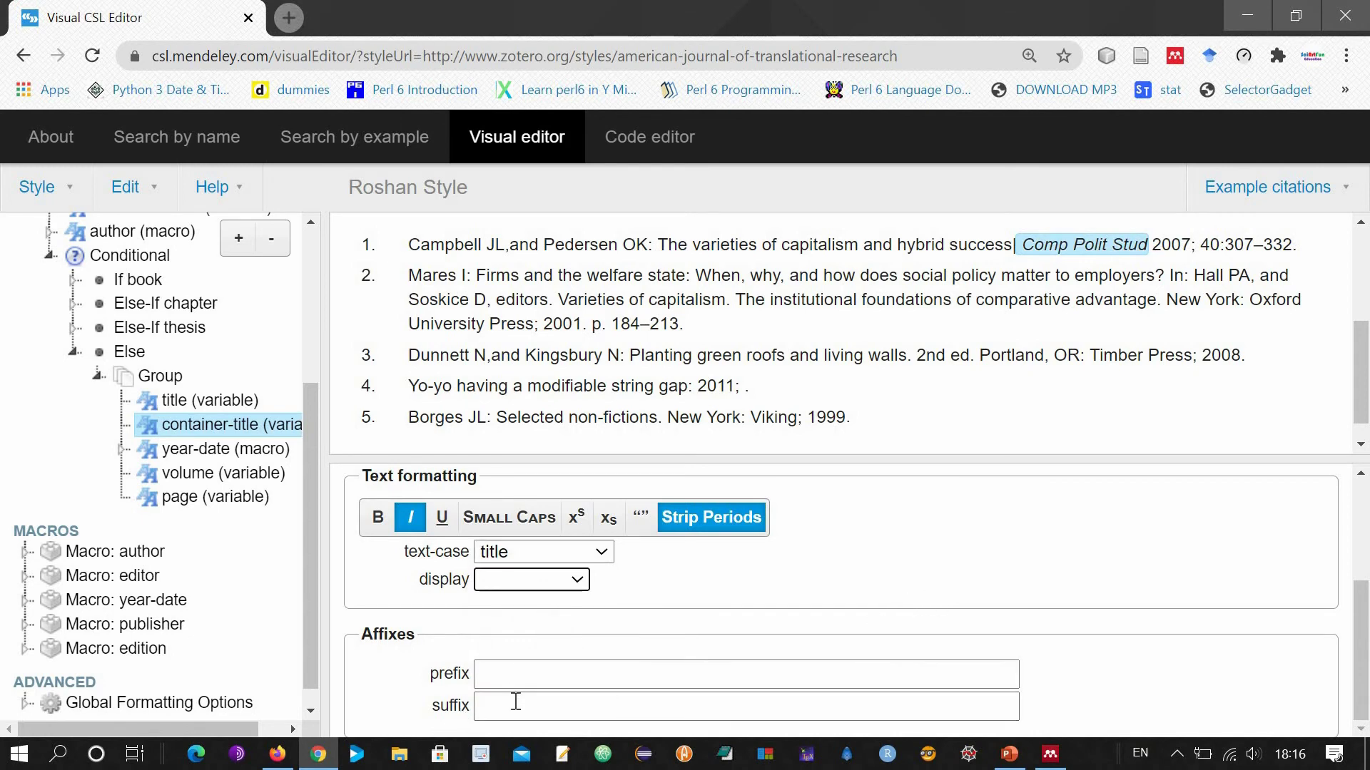
Step: Add a '.' suffix after the journal name and move to its prefix field
left_click(512, 707)
type(".")
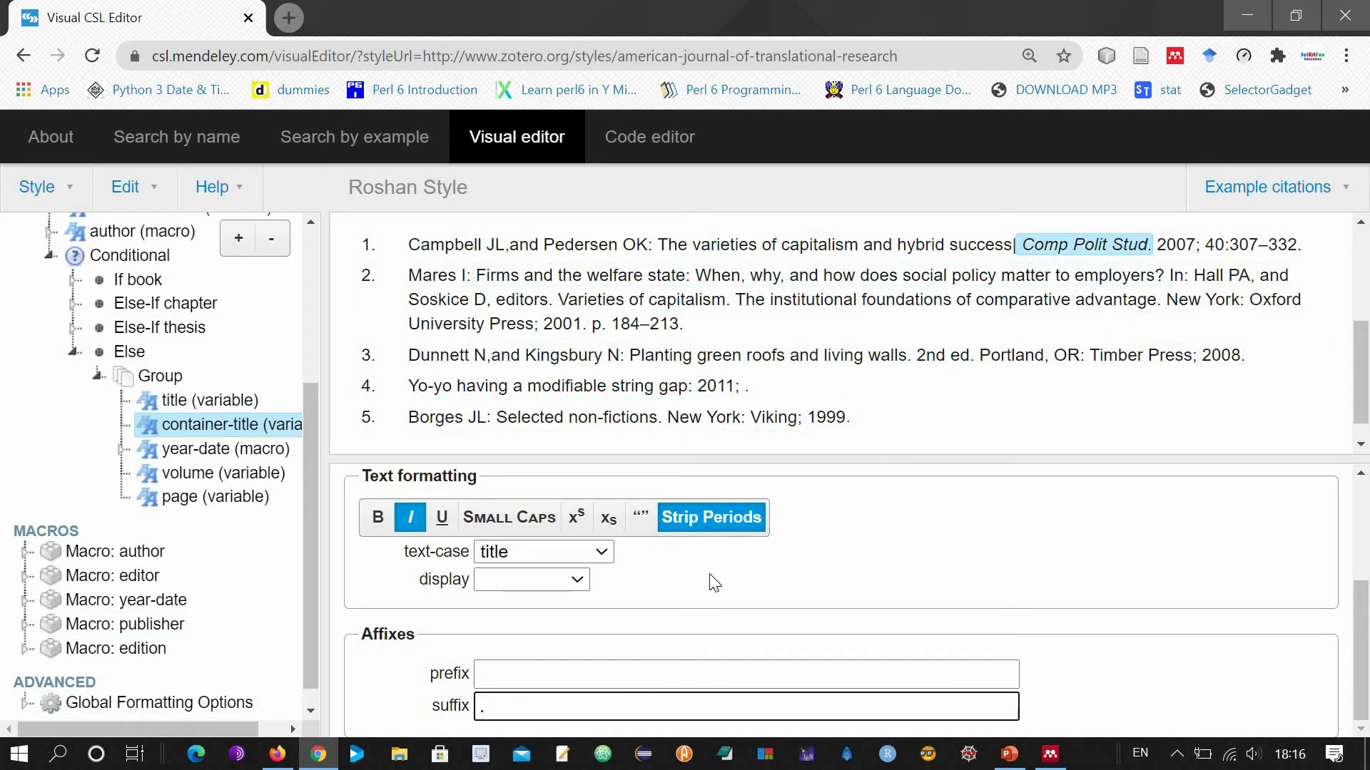
left_click(493, 672)
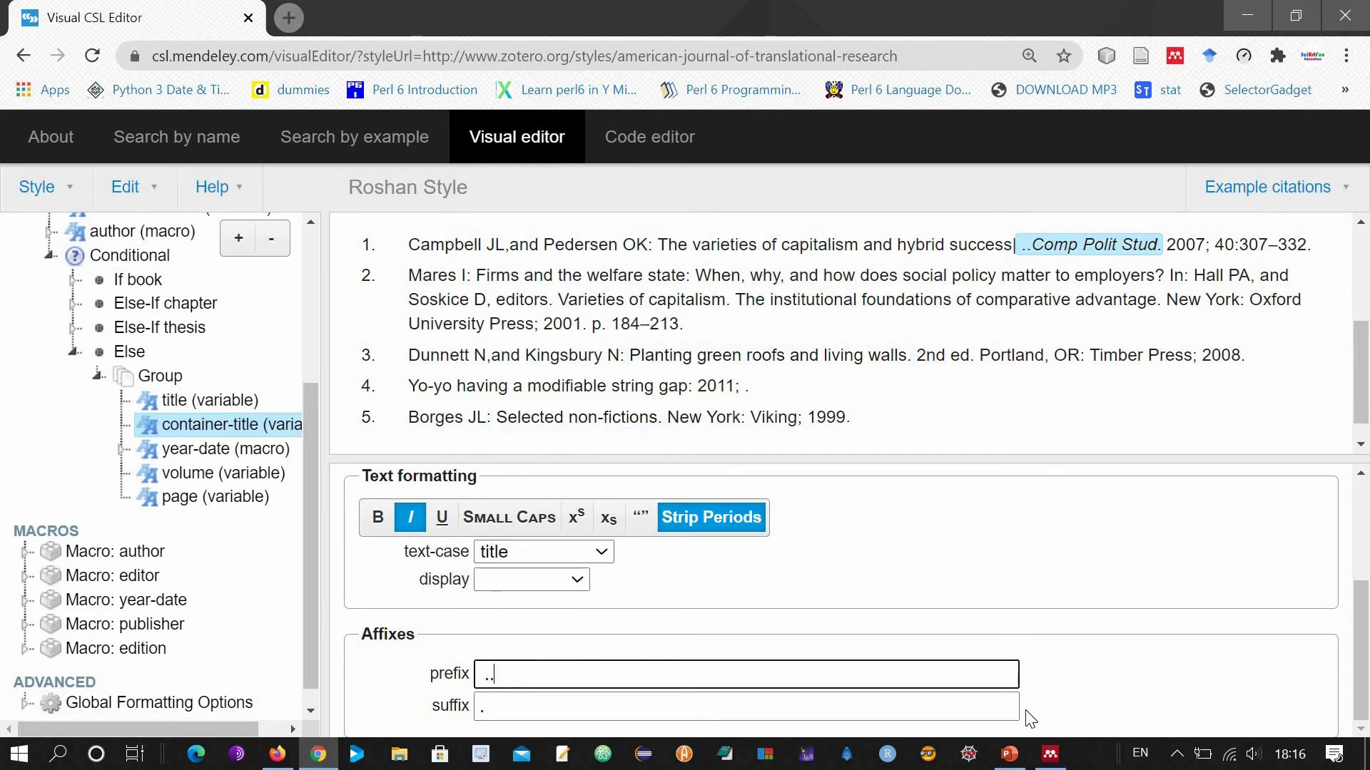
Step: Show and play the Editing Date and Year Section slide, then return to the editor
left_click(1009, 754)
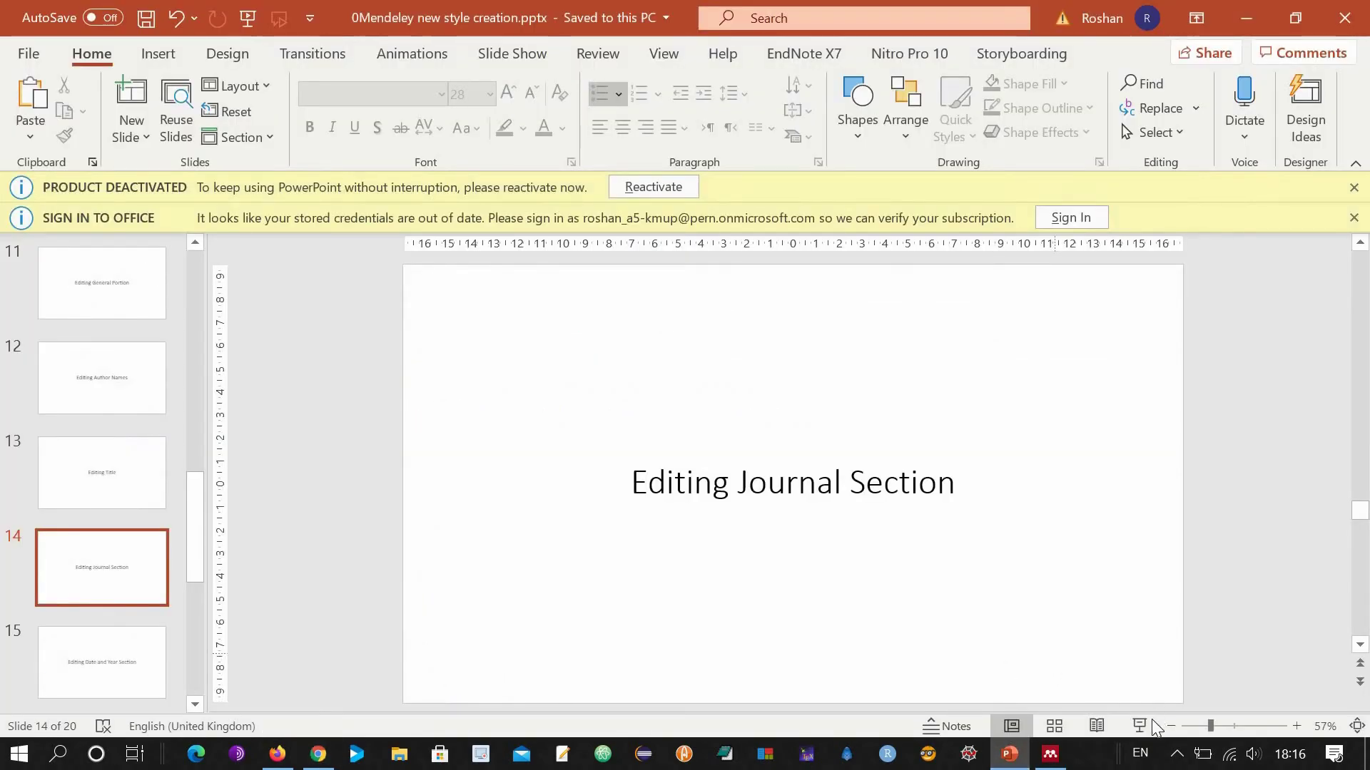
left_click(1095, 725)
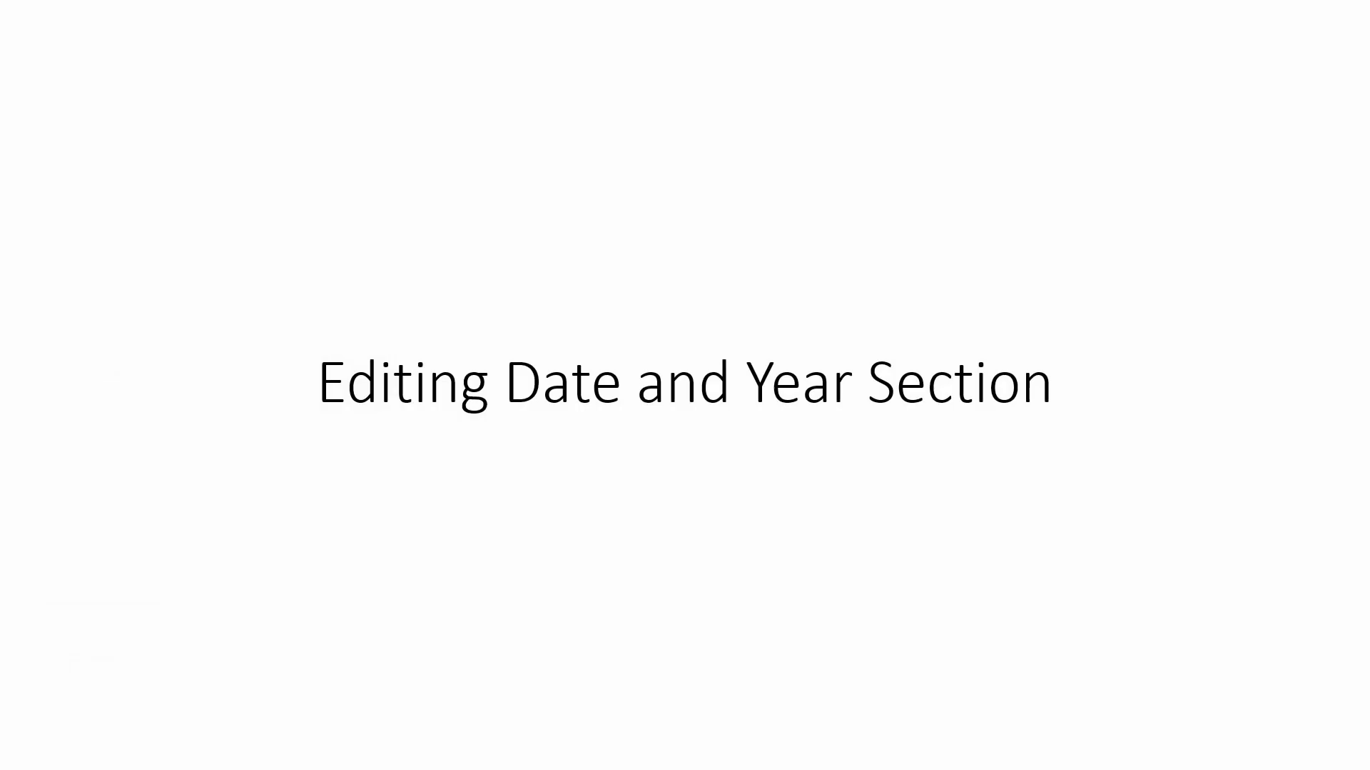
key("alt+Tab")
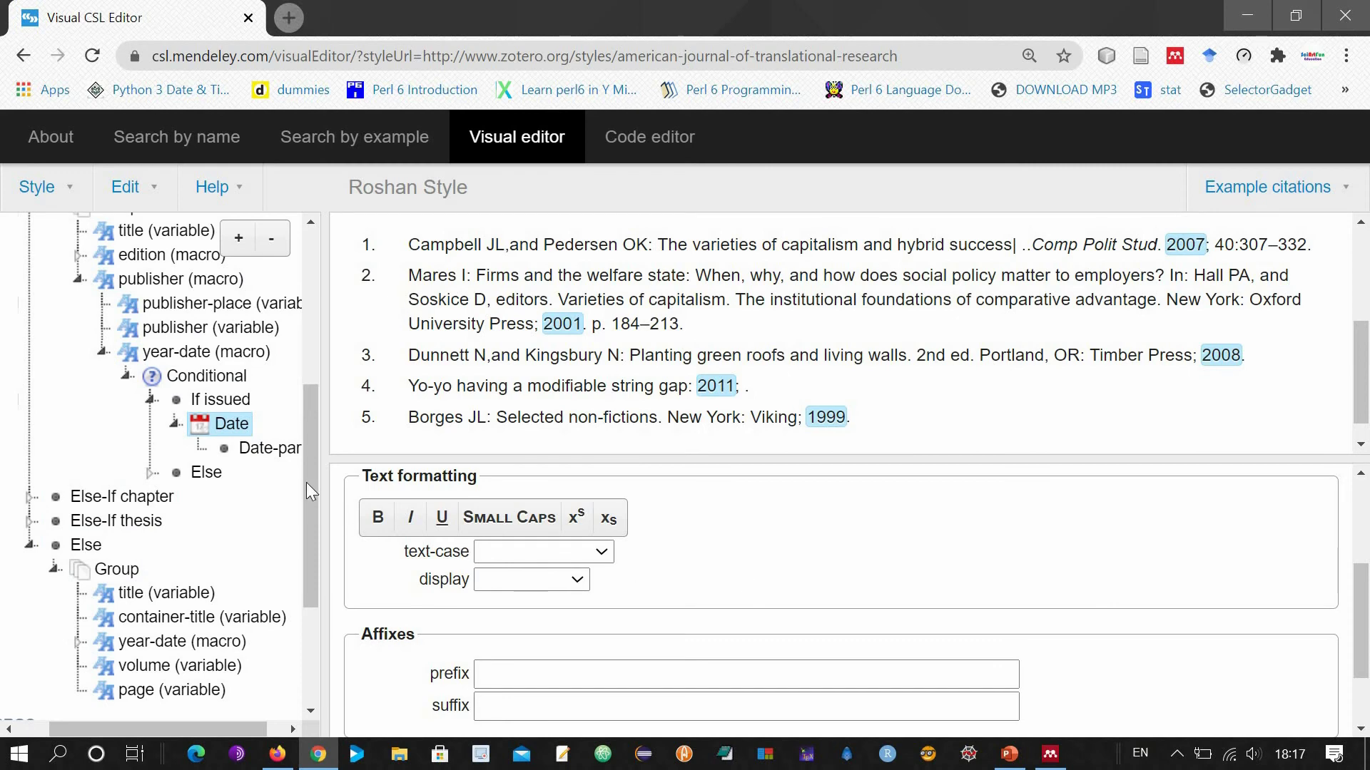
Step: Try bold and a trailing '.' suffix on the year Date, then revert both to leave years plain
left_click(492, 519)
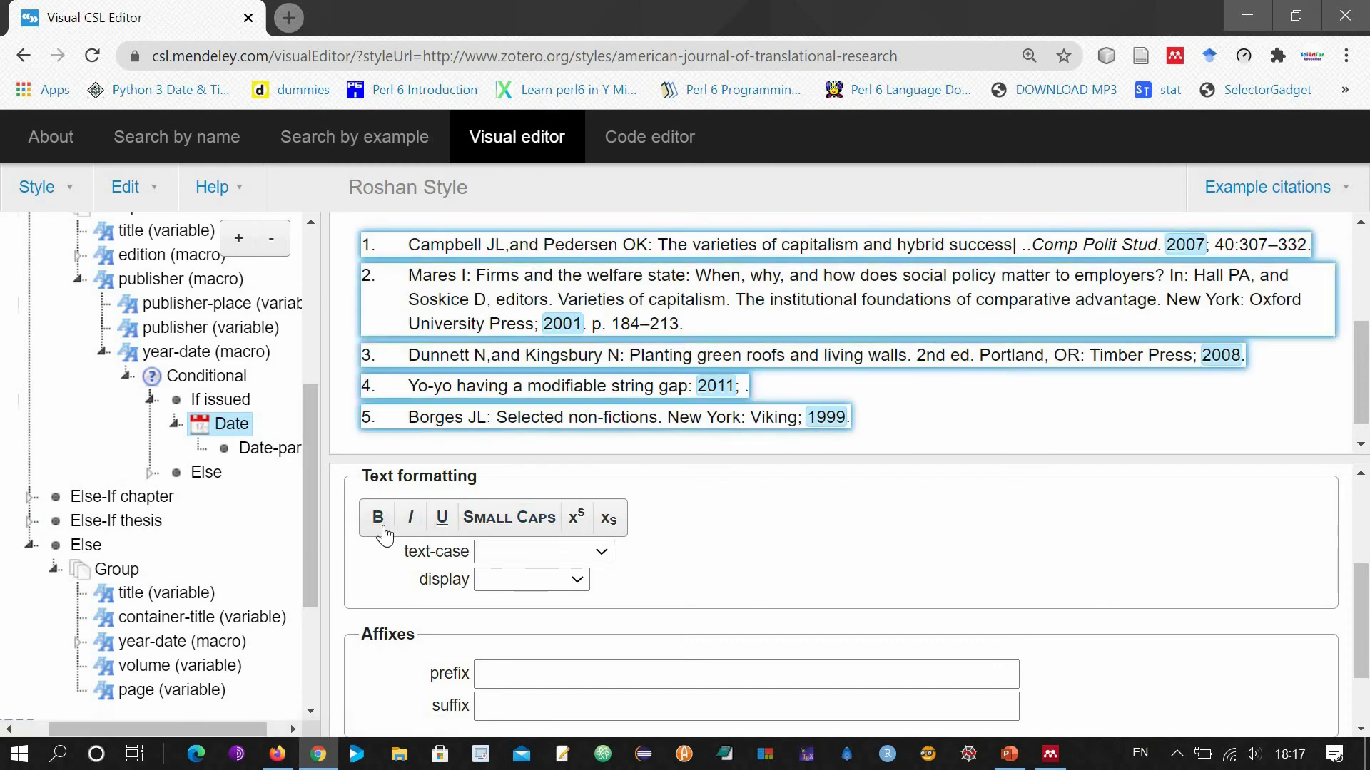
left_click(379, 532)
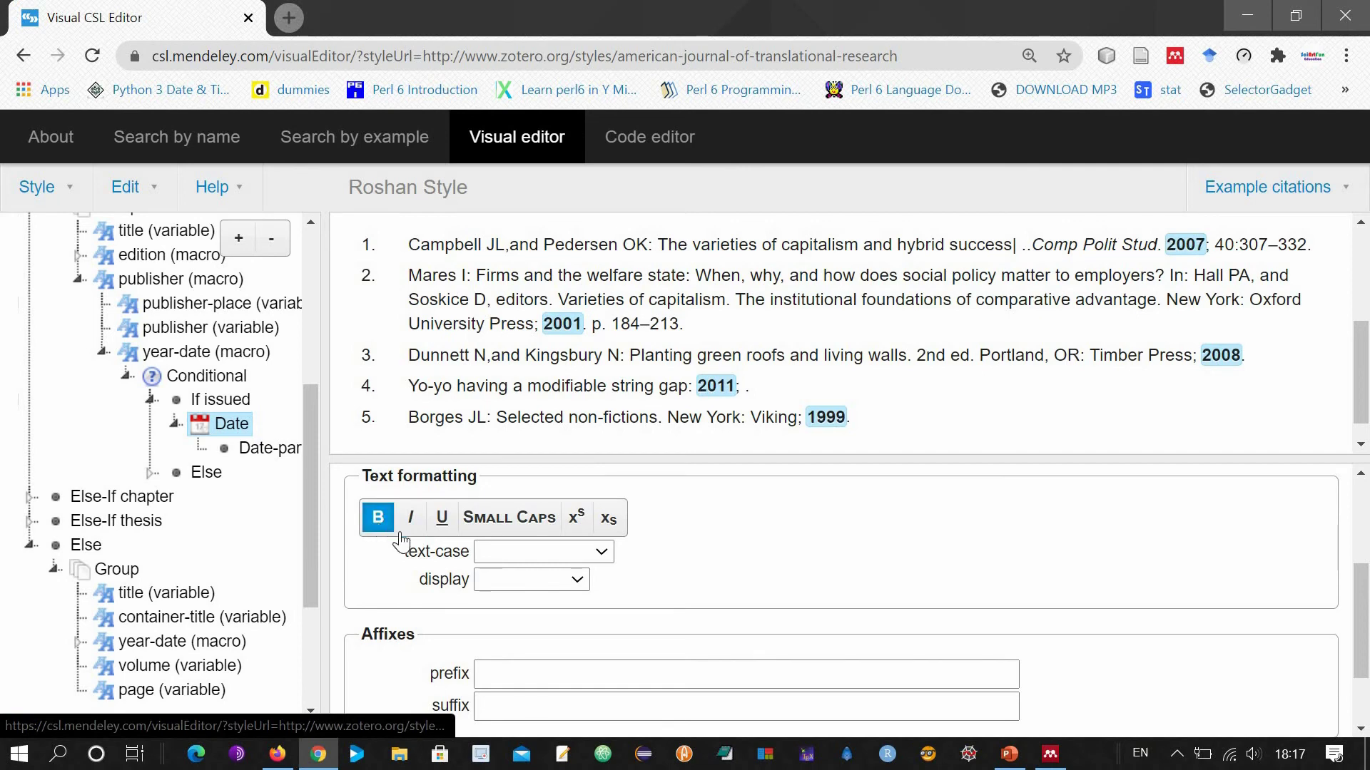
left_click(410, 528)
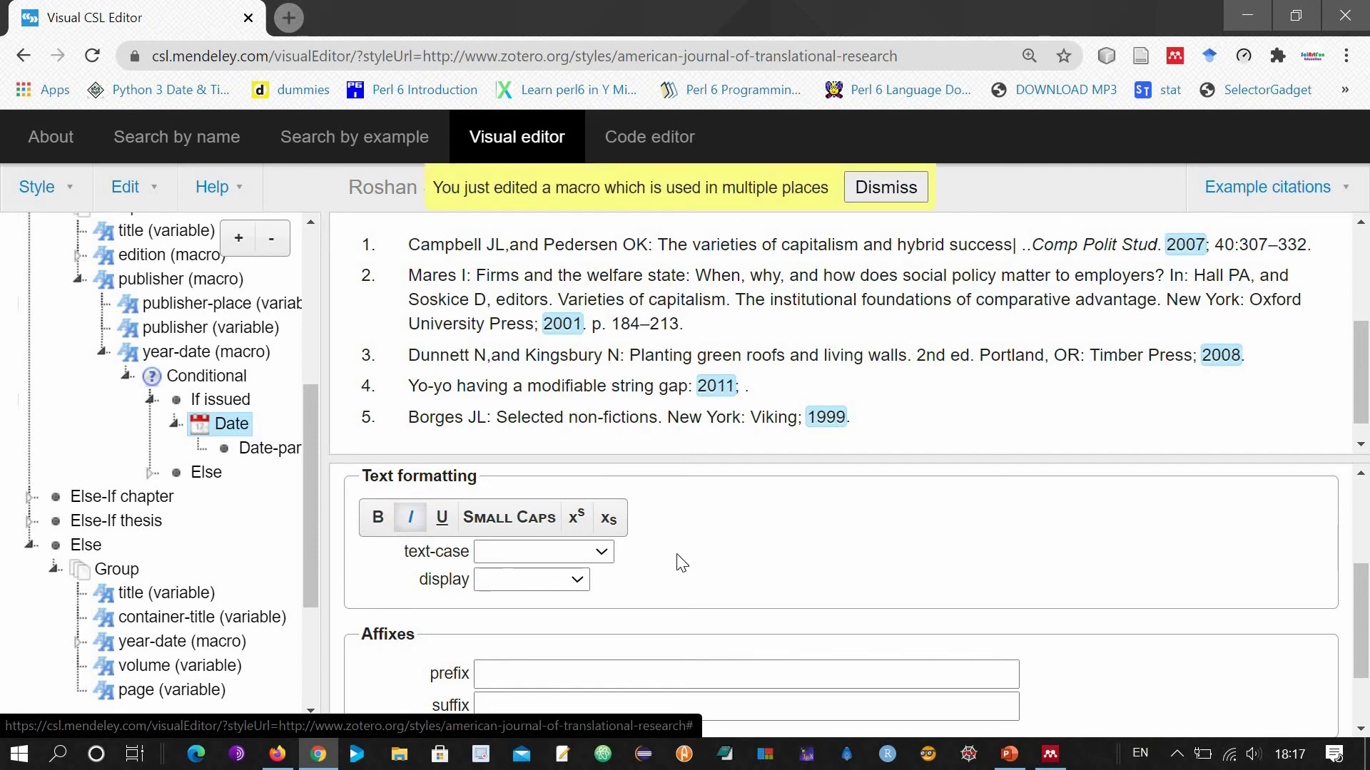
scroll(787, 561, "down", 2)
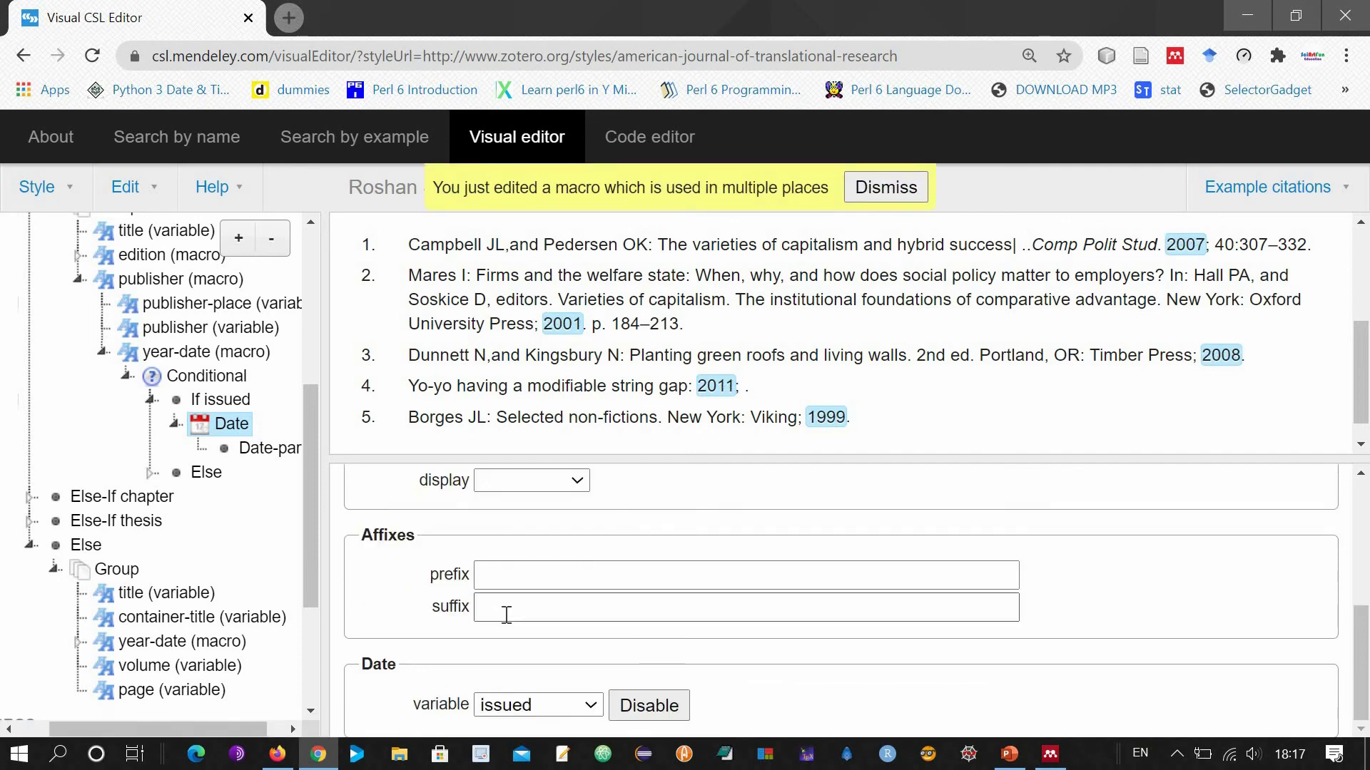
left_click(506, 613)
type(".")
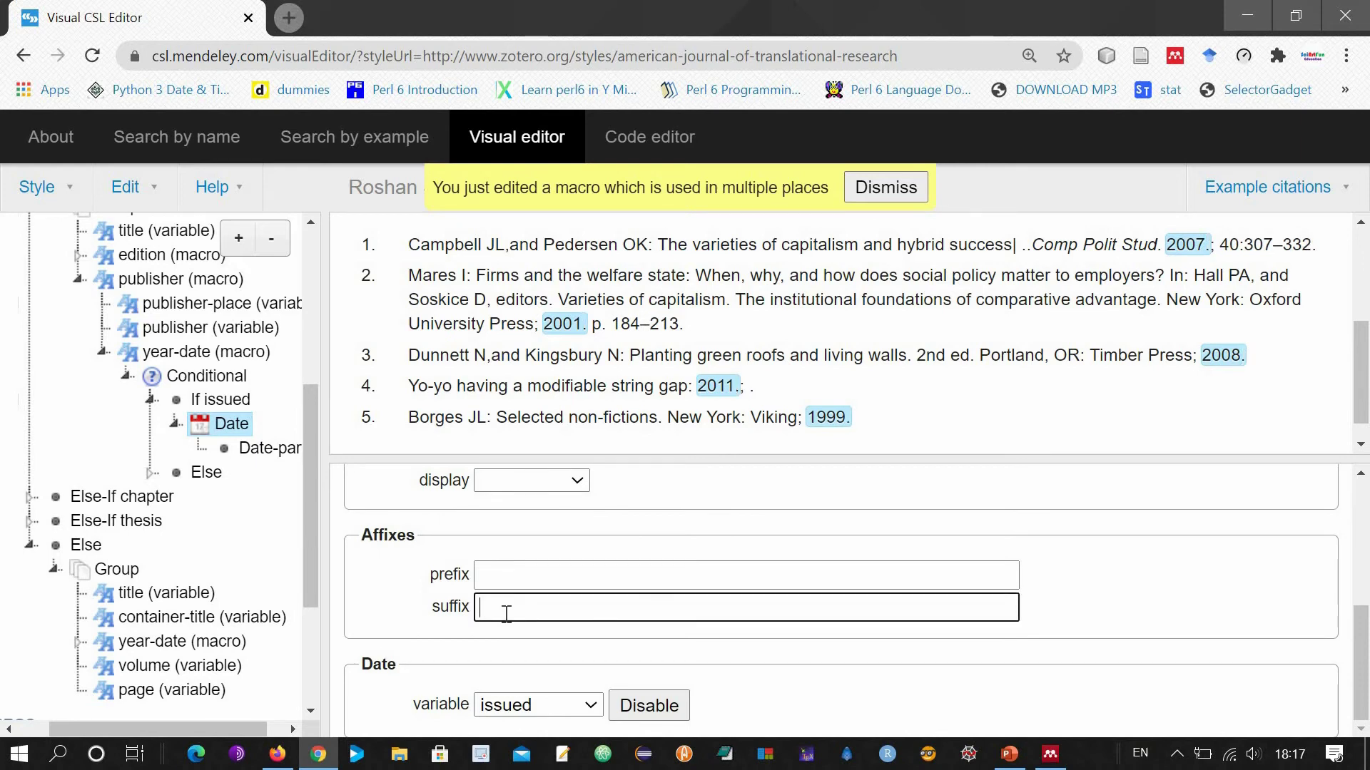
key("BackSpace")
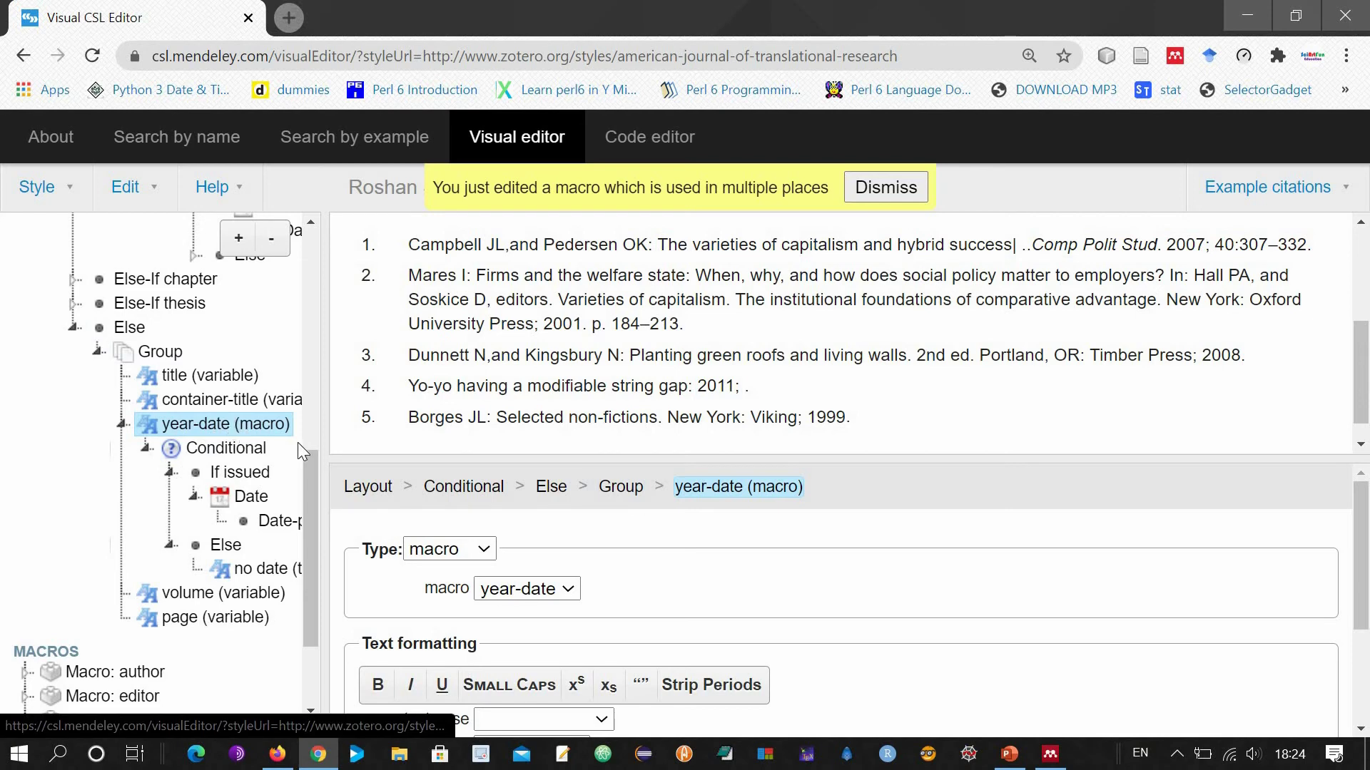
Step: Change the year-date macro suffix from ';' to ';;'
scroll(669, 646, "down", 2)
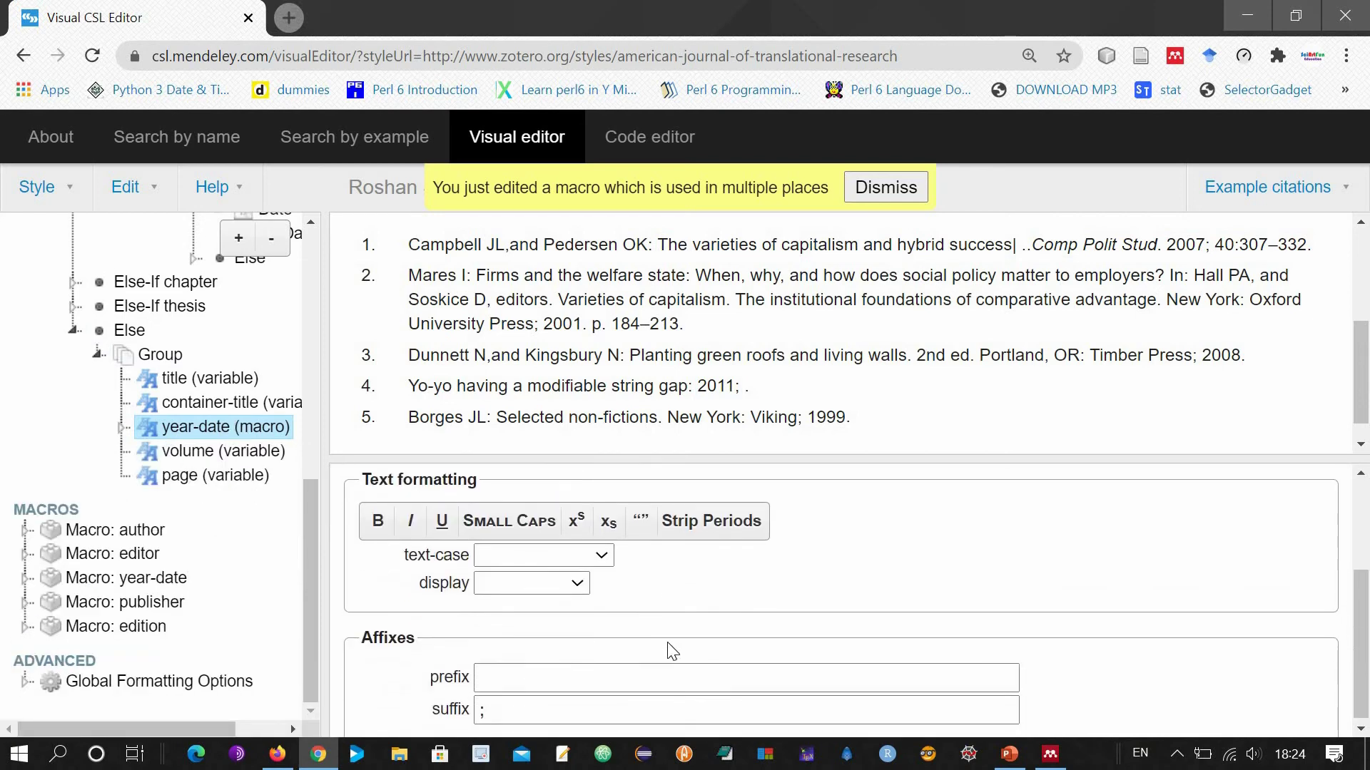
left_click(502, 707)
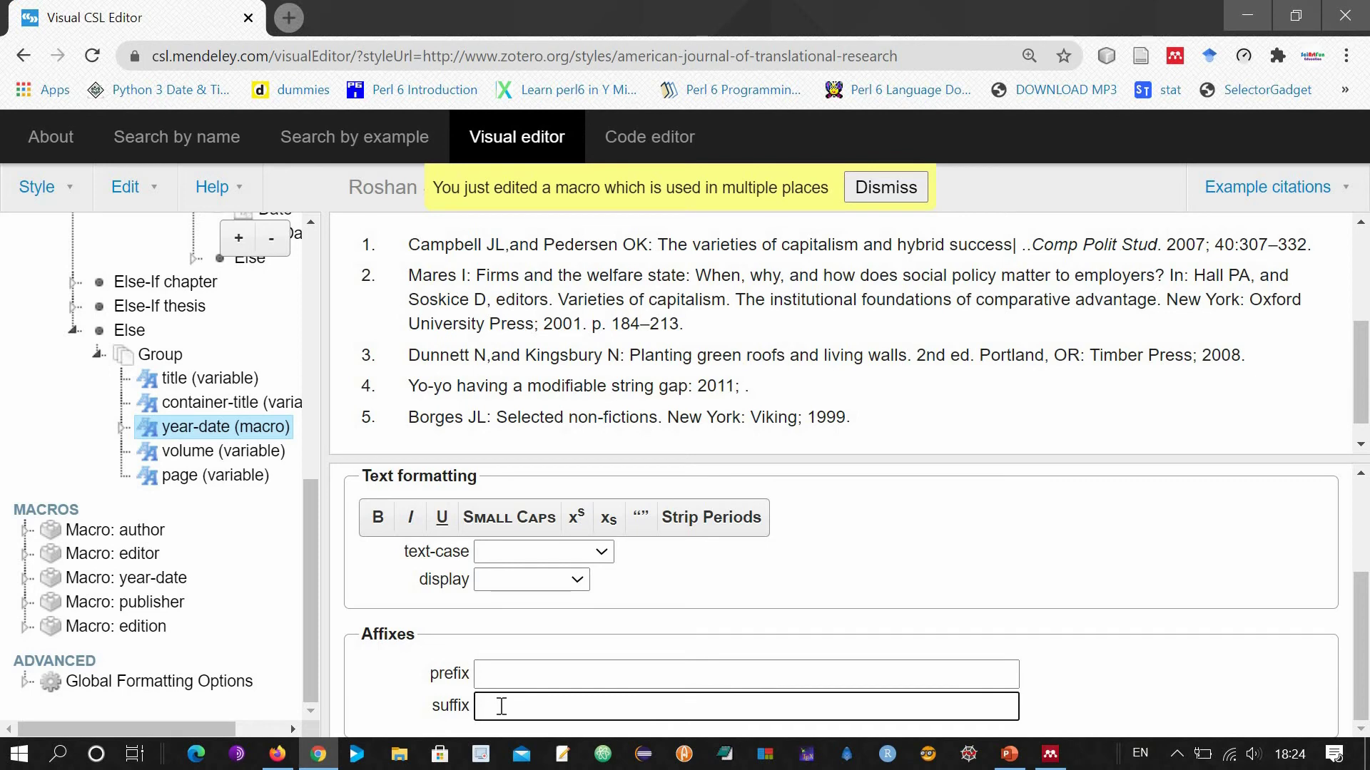
key("BackSpace")
key("BackSpace")
type(";;")
Step: Give the year's Date element a '(' prefix and a ')' suffix
left_click(1181, 251)
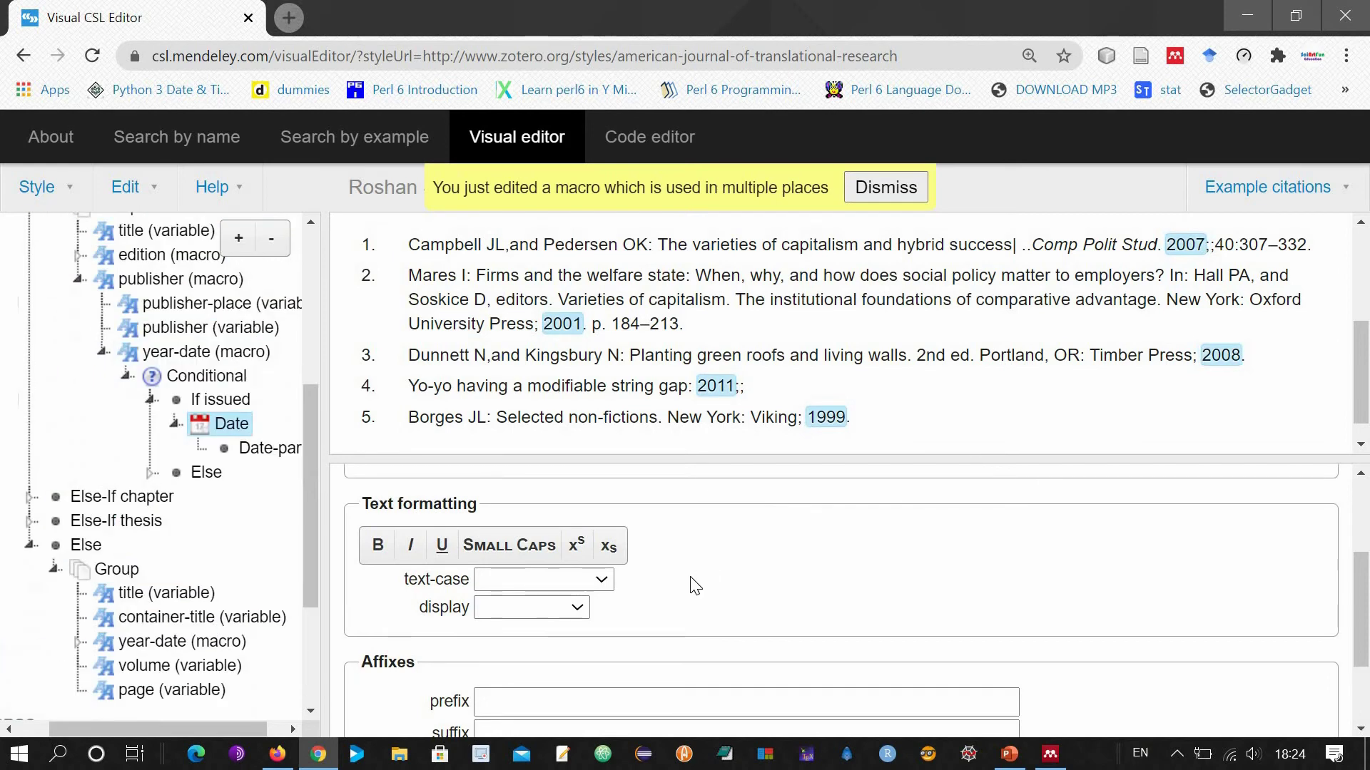
scroll(596, 564, "down", 2)
left_click(566, 575)
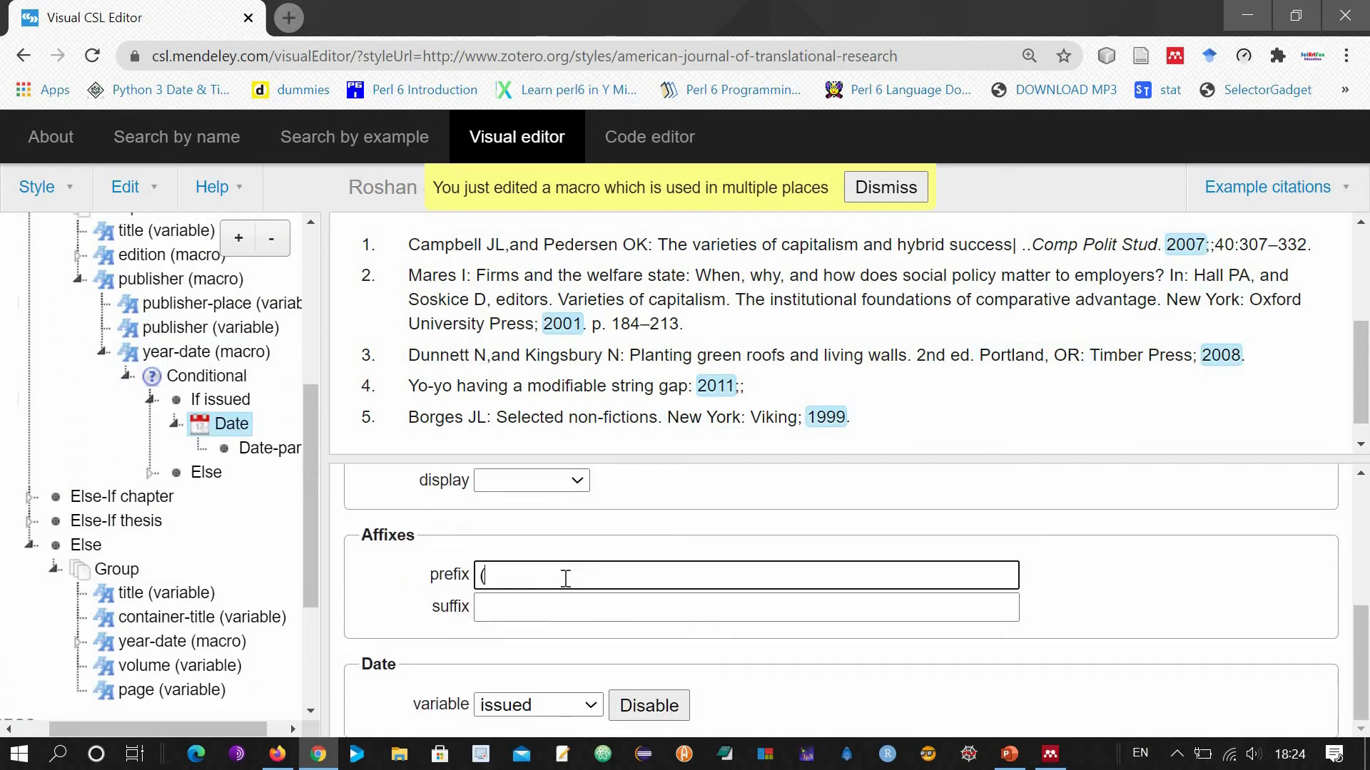
left_click(559, 607)
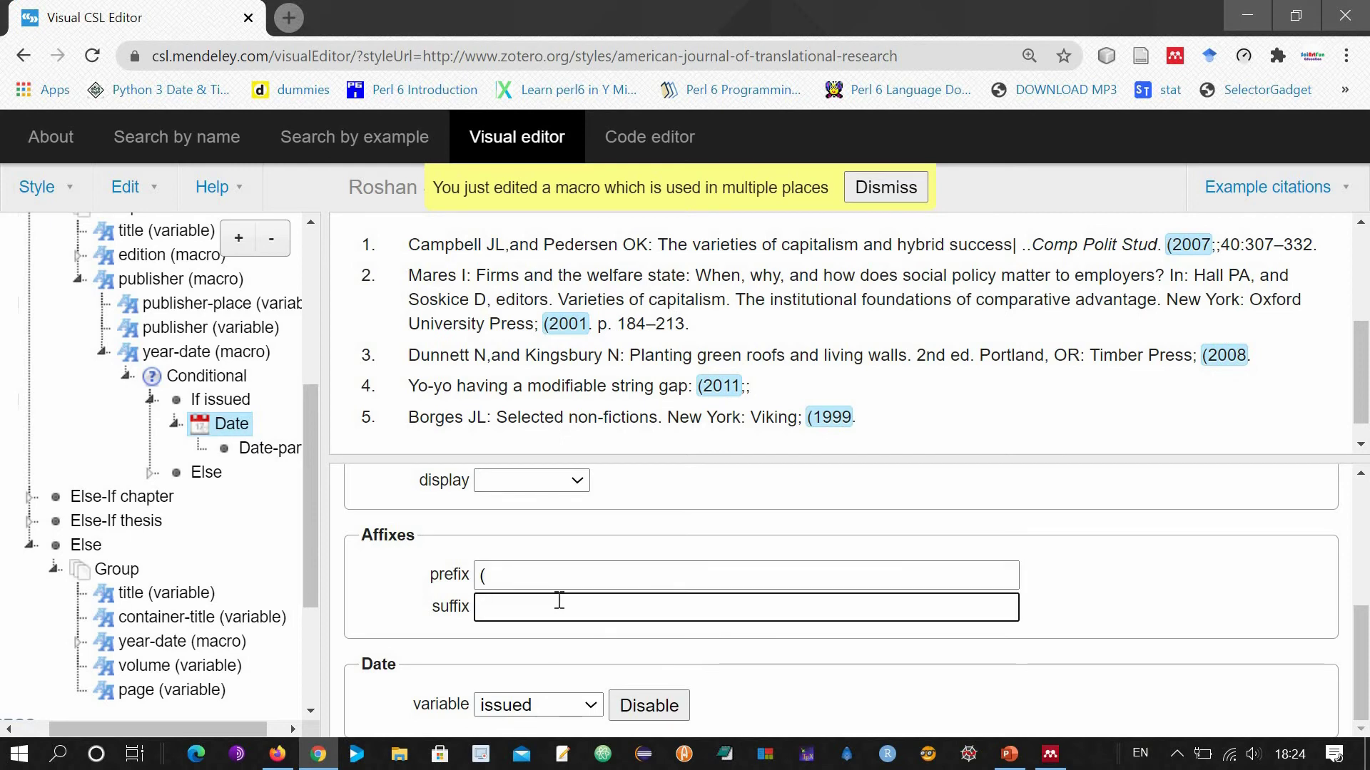
scroll(872, 467, "up", 2)
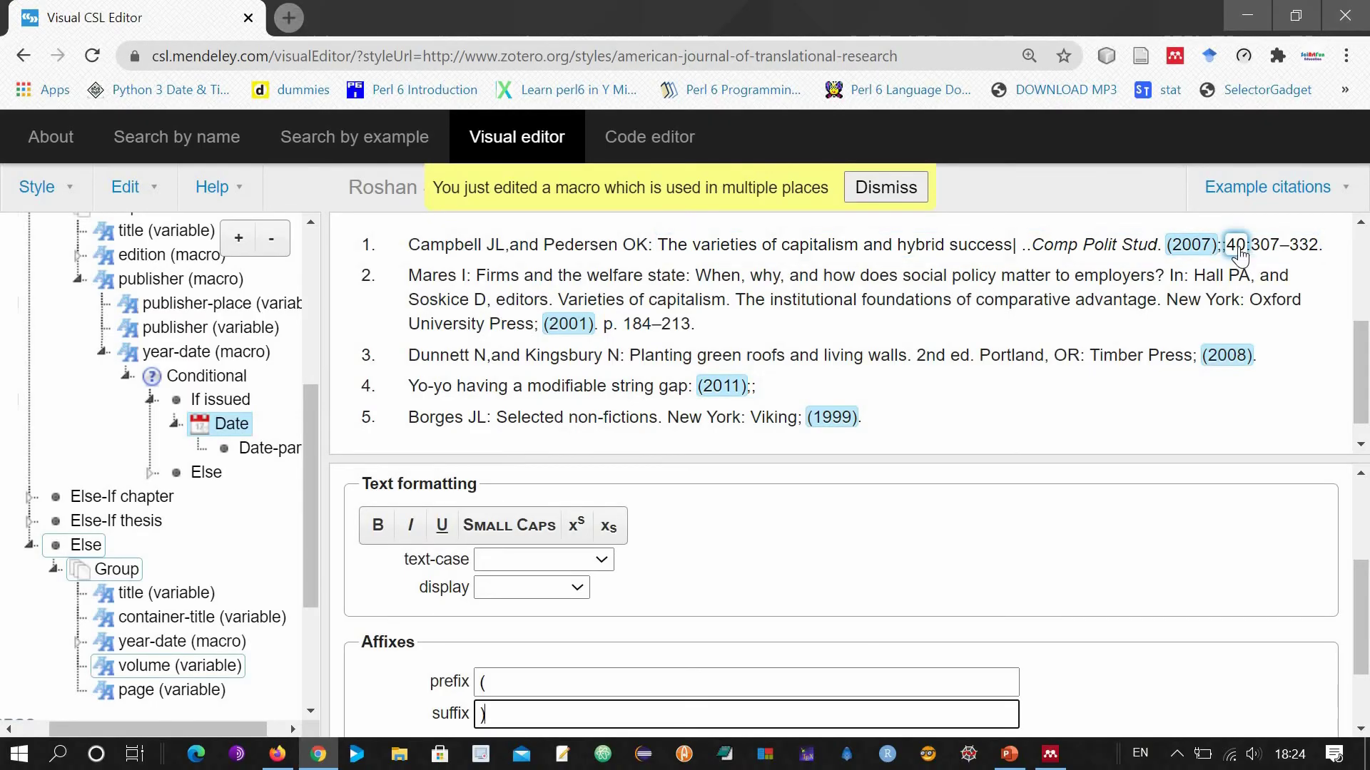
Step: Bold the volume variable (40) and replace its ':' suffix with '-:'
left_click(1239, 246)
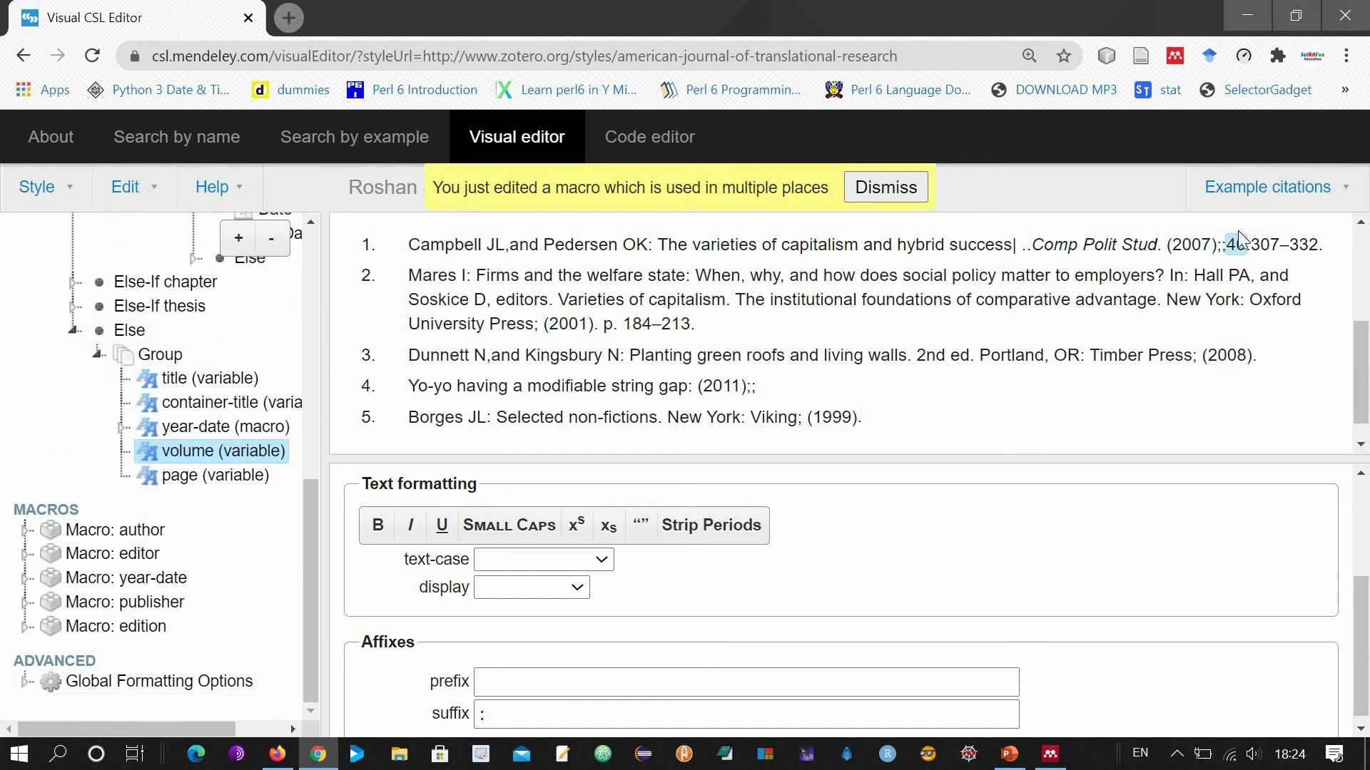
left_click(378, 526)
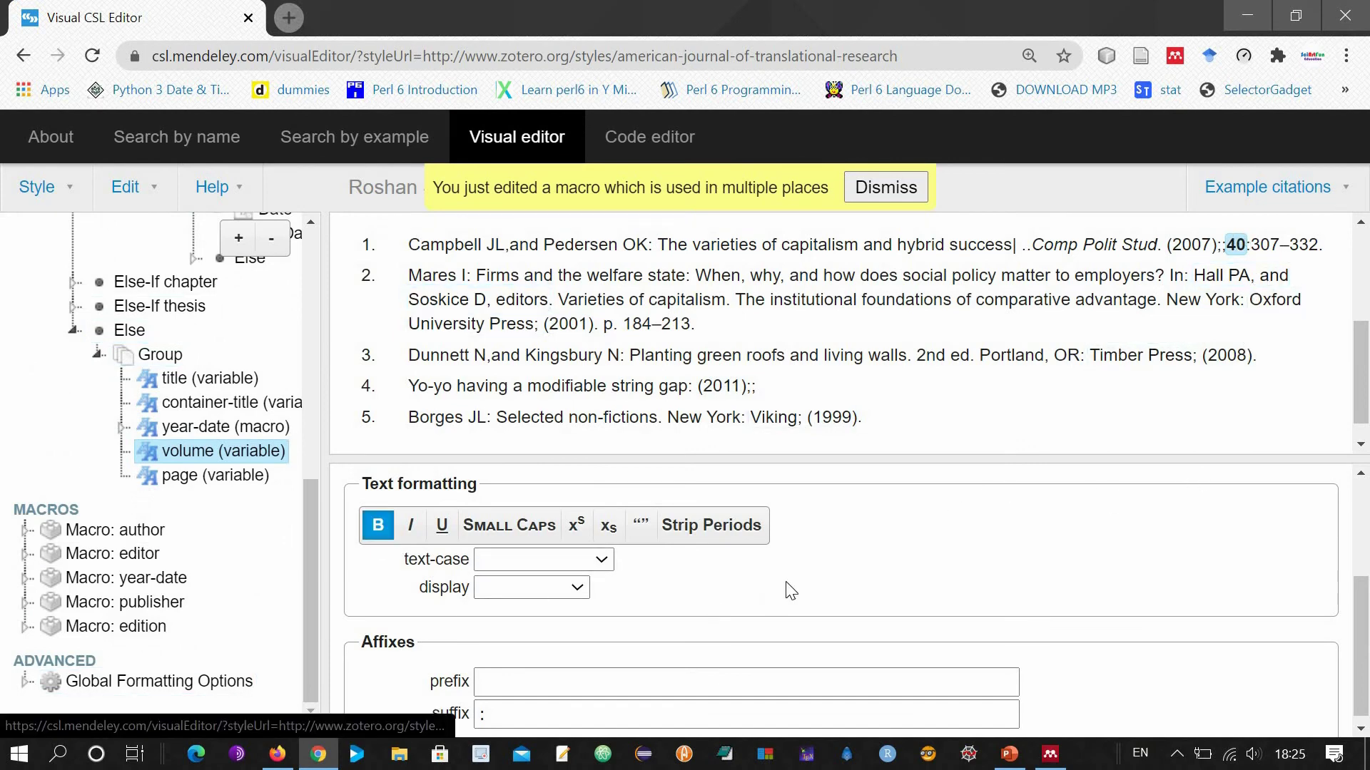
scroll(791, 591, "down", 1)
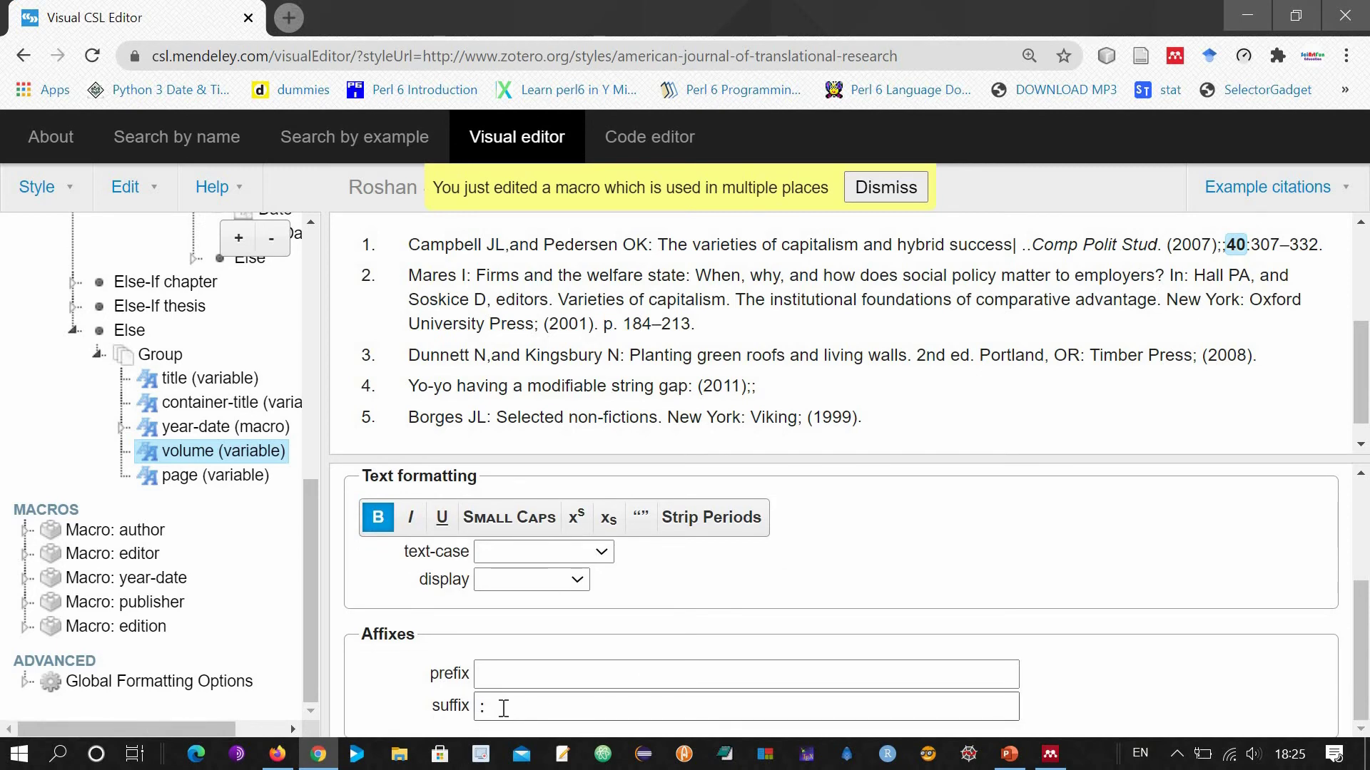
left_click(504, 709)
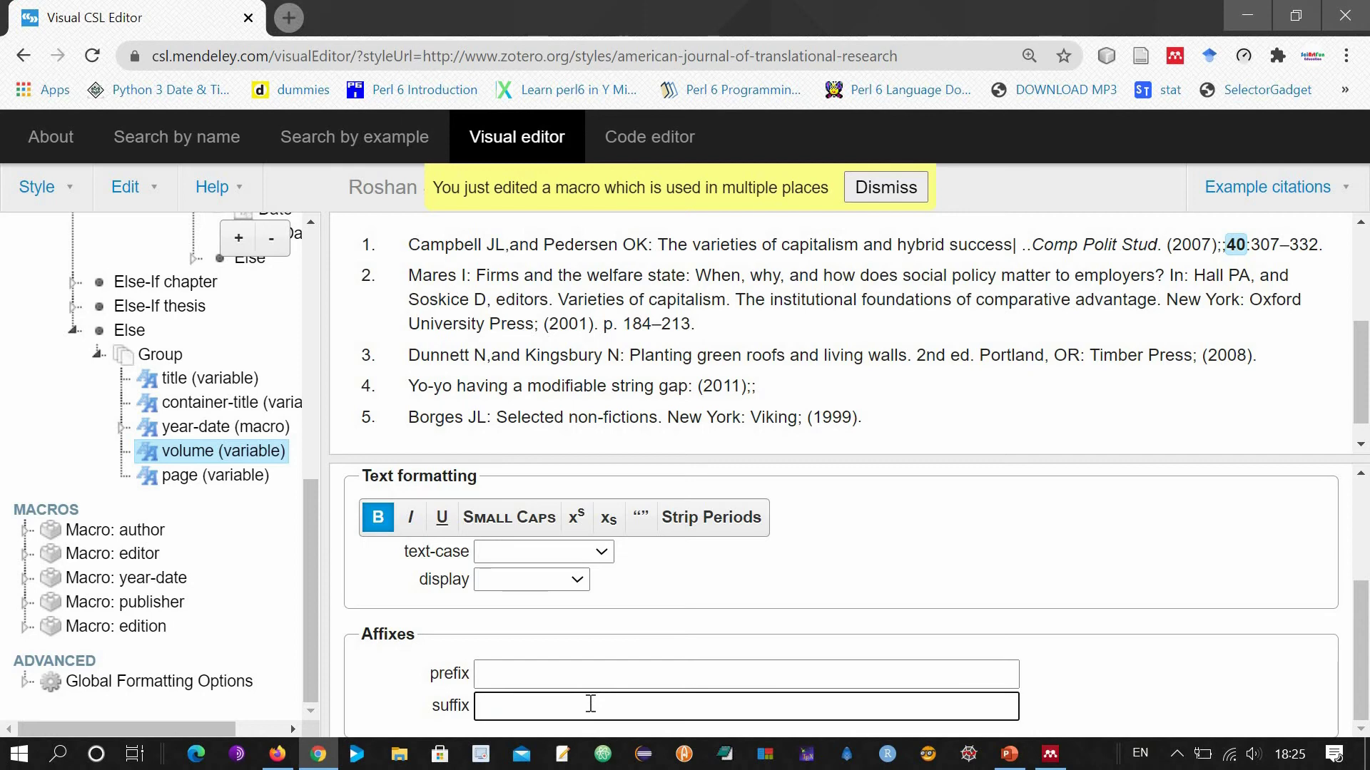
key("BackSpace")
type("-:")
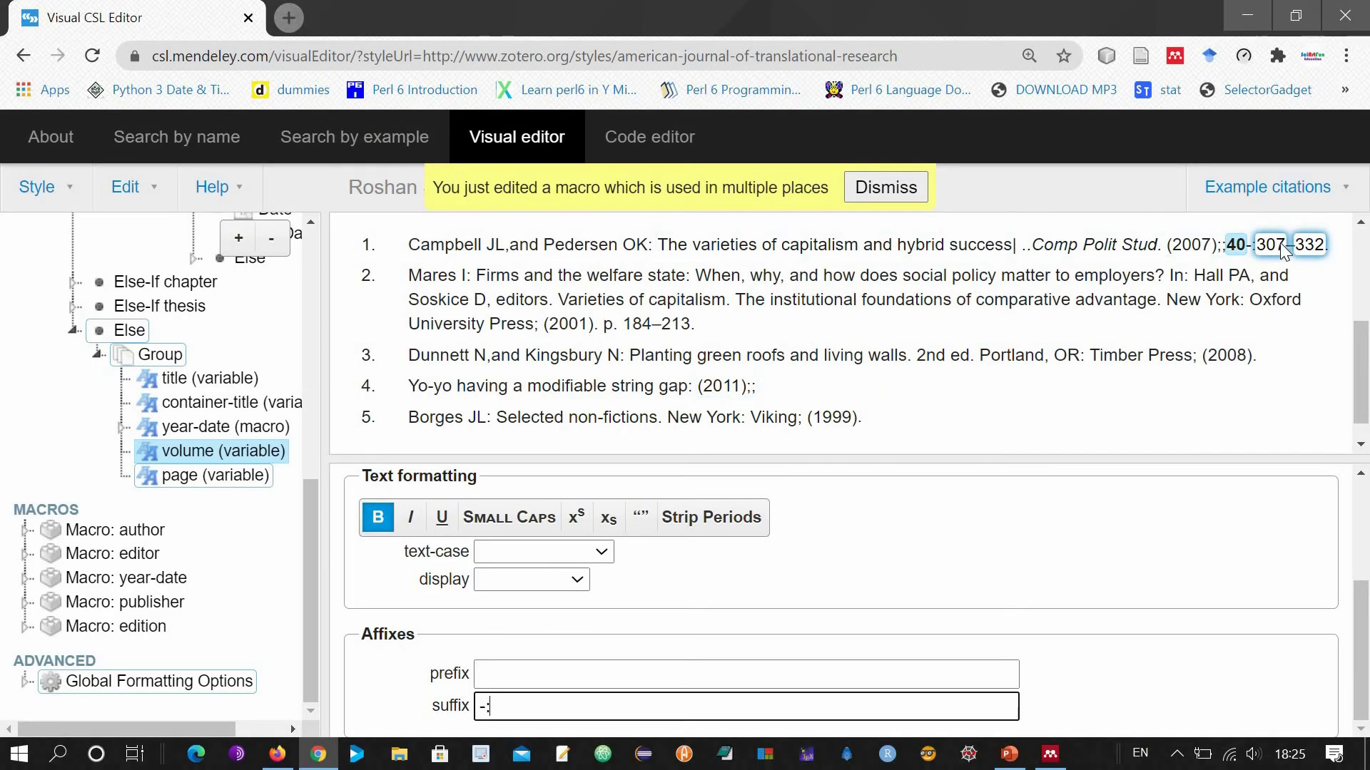
Step: Select the page variable by picking '307' in citation 1 of the preview
left_click(1280, 243)
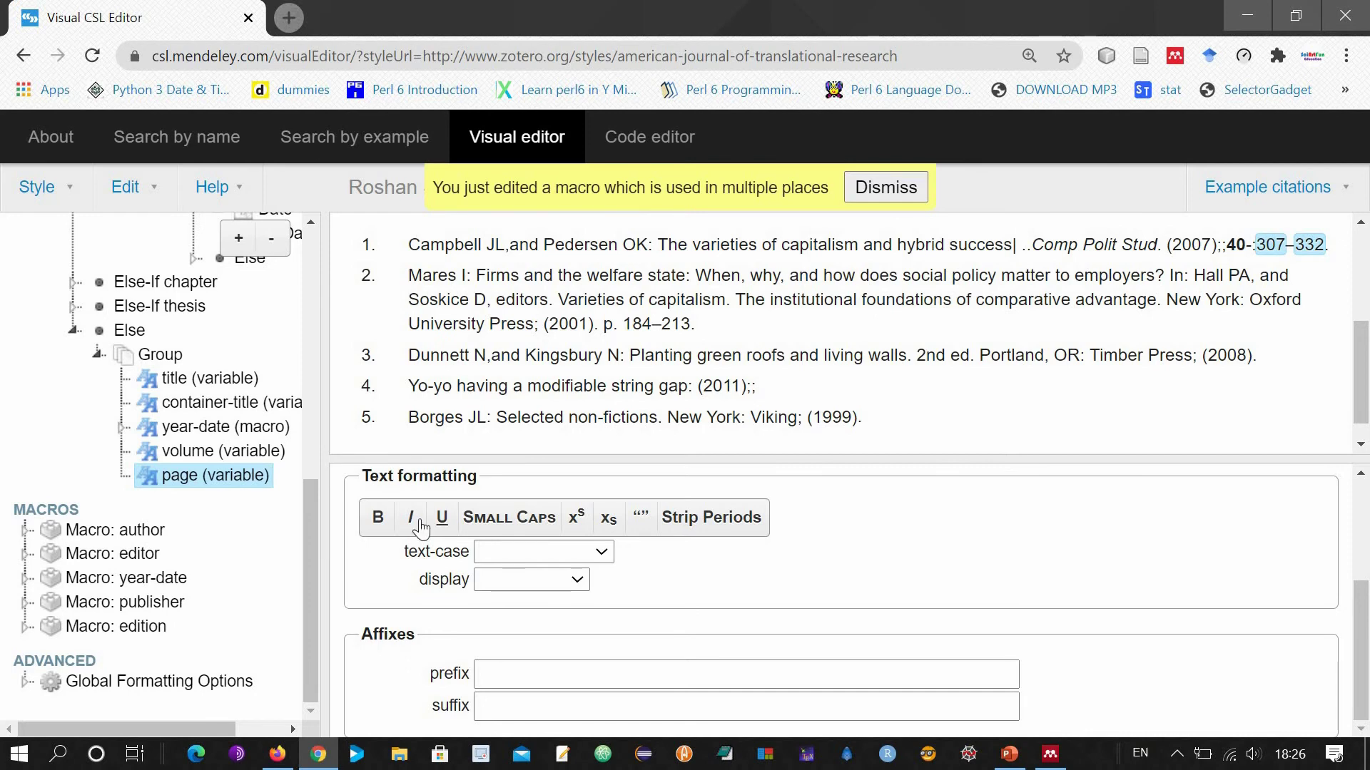
left_click(381, 526)
left_click(383, 527)
scroll(856, 642, "up", 3)
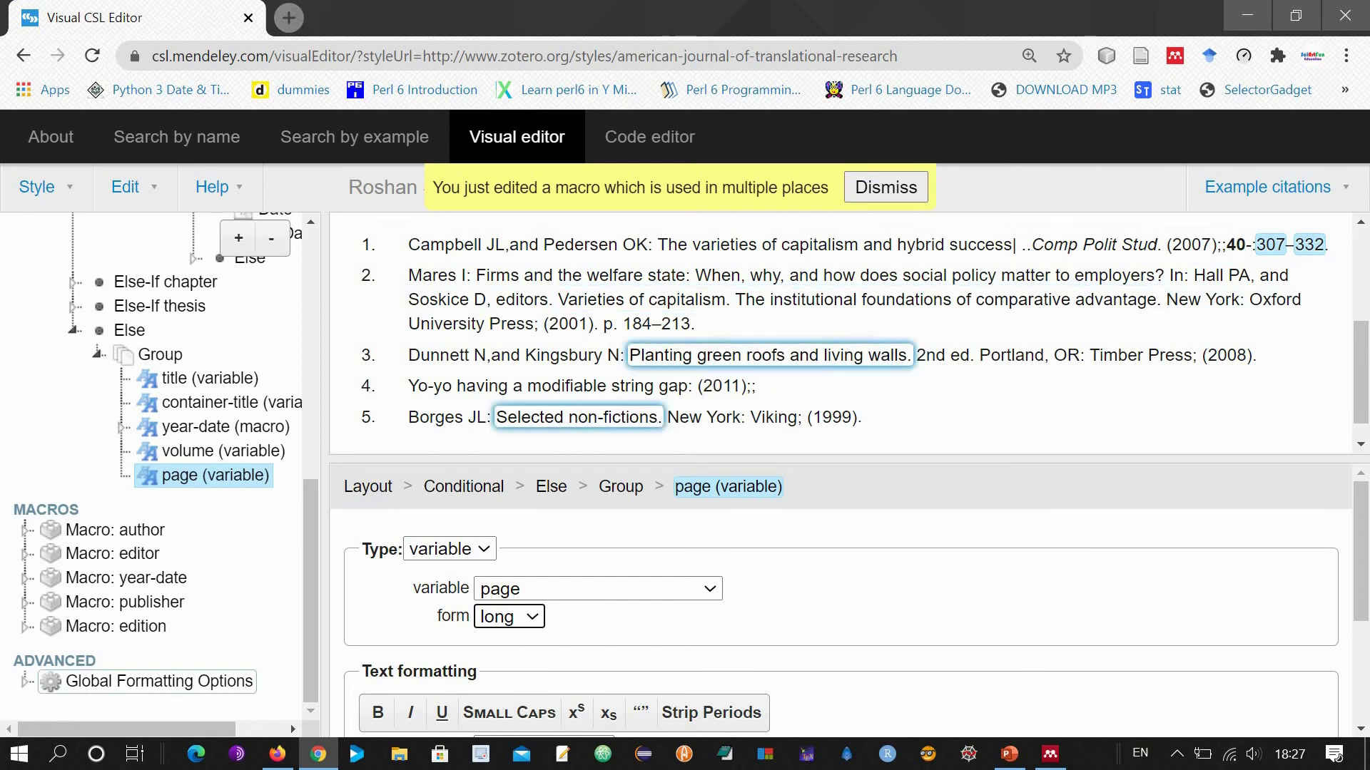
left_click(687, 246)
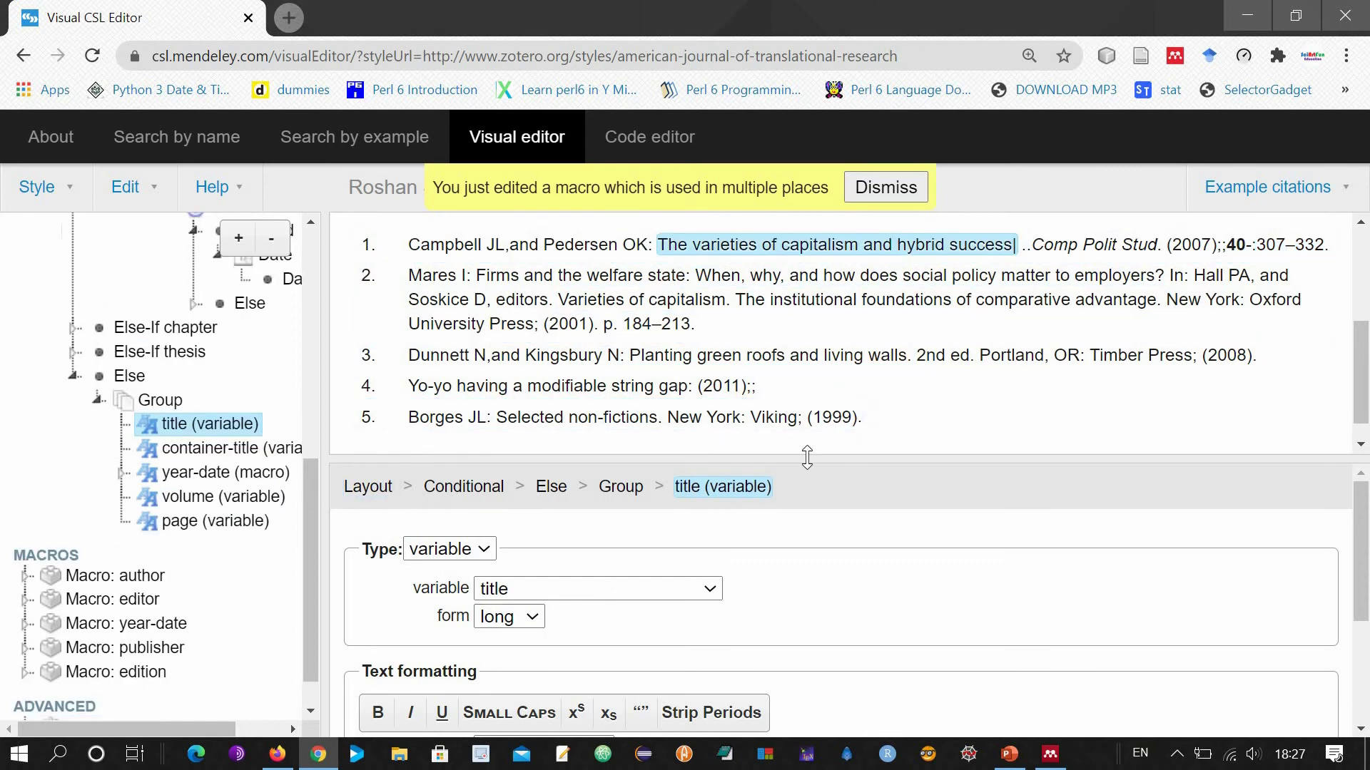
Step: Replace the period ending each bibliography entry with a '-' suffix
left_click(379, 278)
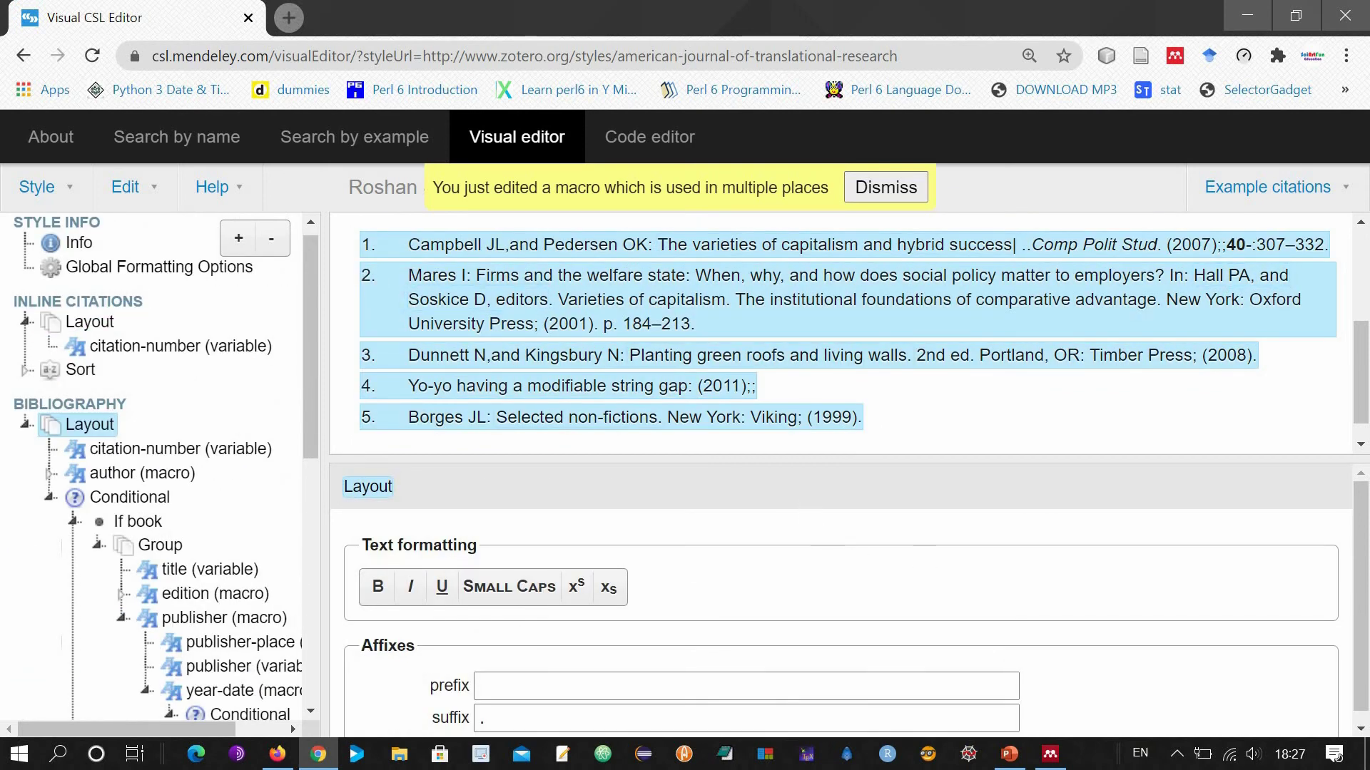
scroll(764, 588, "down", 1)
left_click(483, 705)
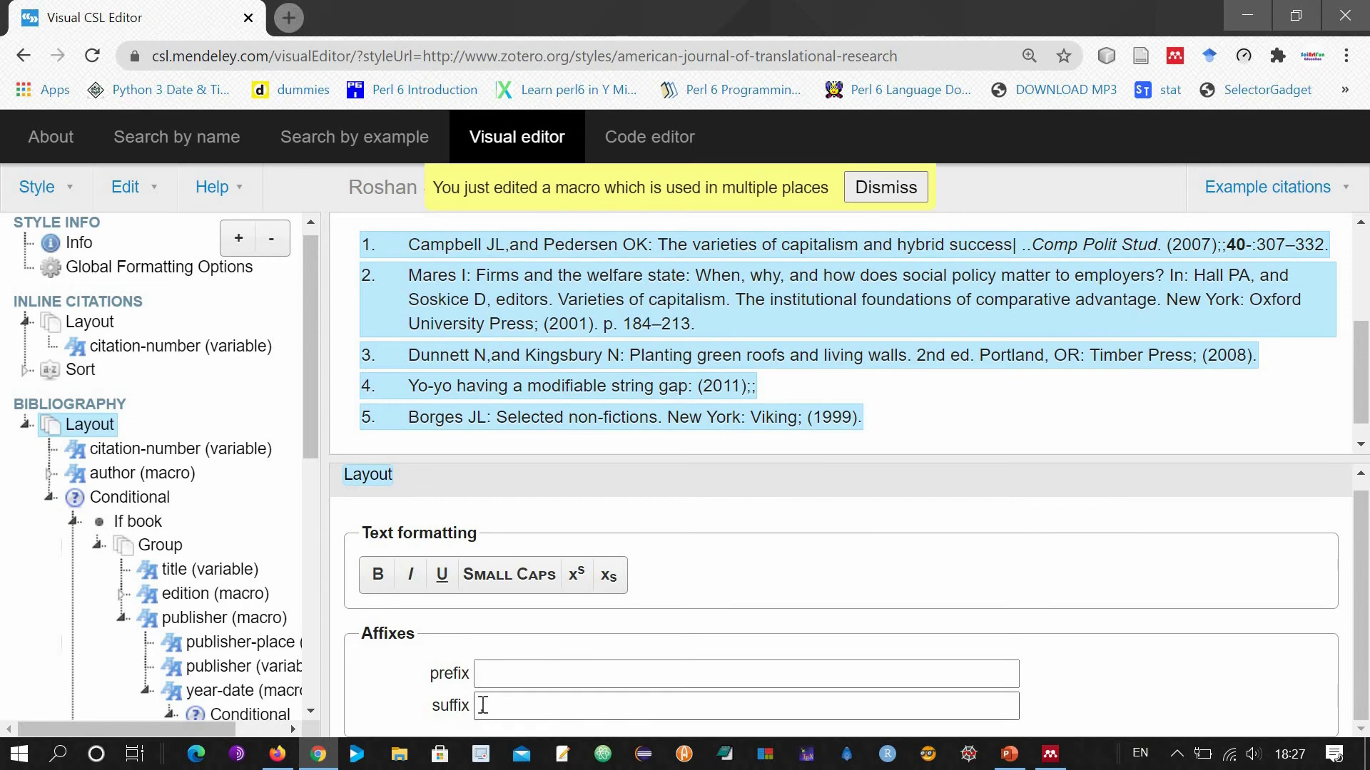
left_click(497, 708)
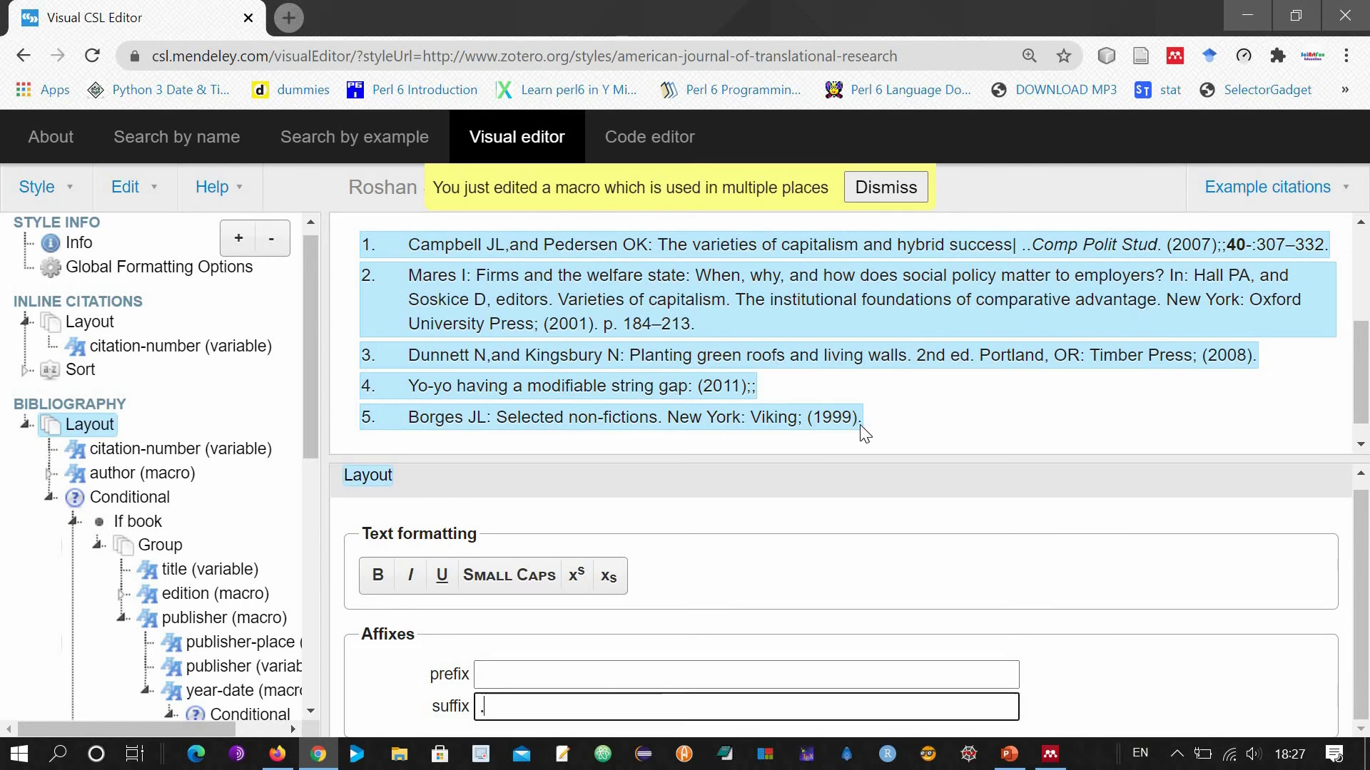
left_click(528, 704)
key("BackSpace")
type("-")
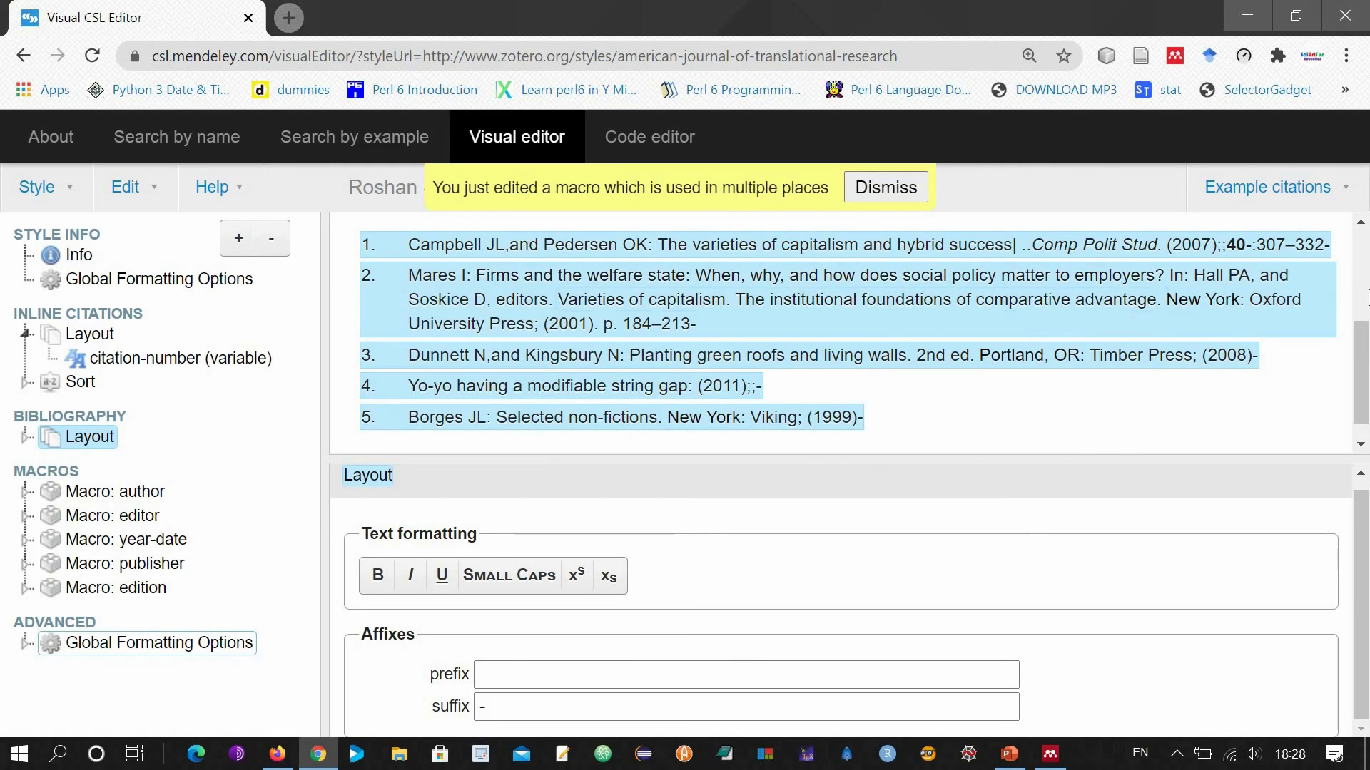
left_click(1225, 360)
Step: Delete the page variable from the article group under Else, so entries end '40-:-'
left_click(1296, 246)
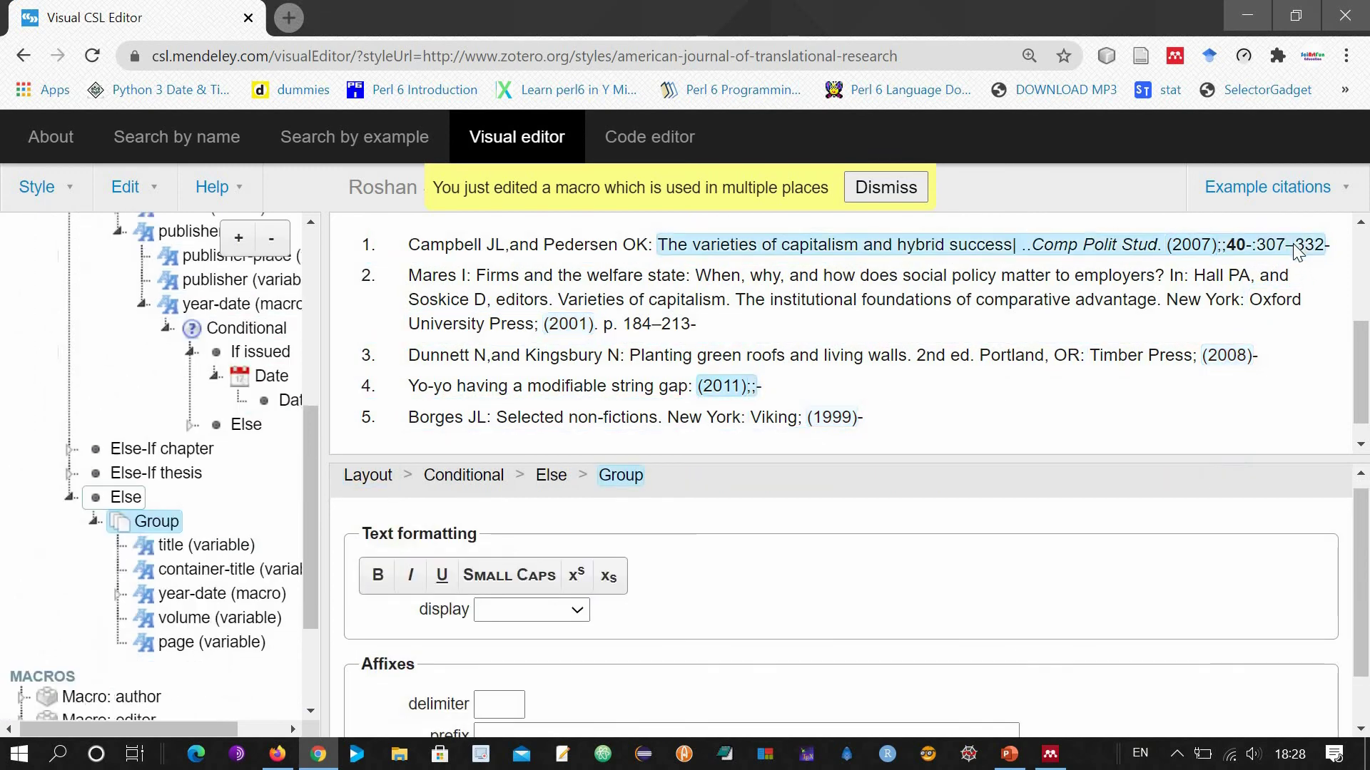
left_click(1297, 247)
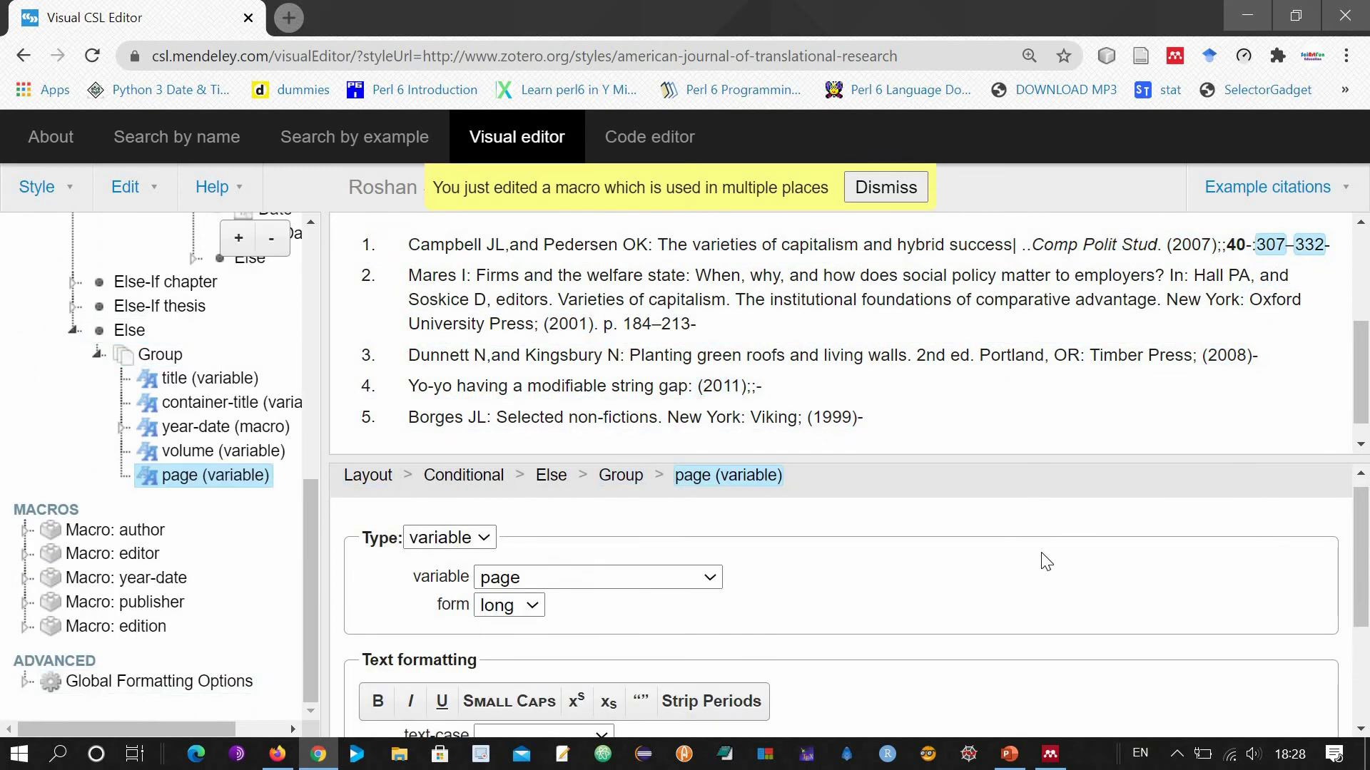
left_click(272, 239)
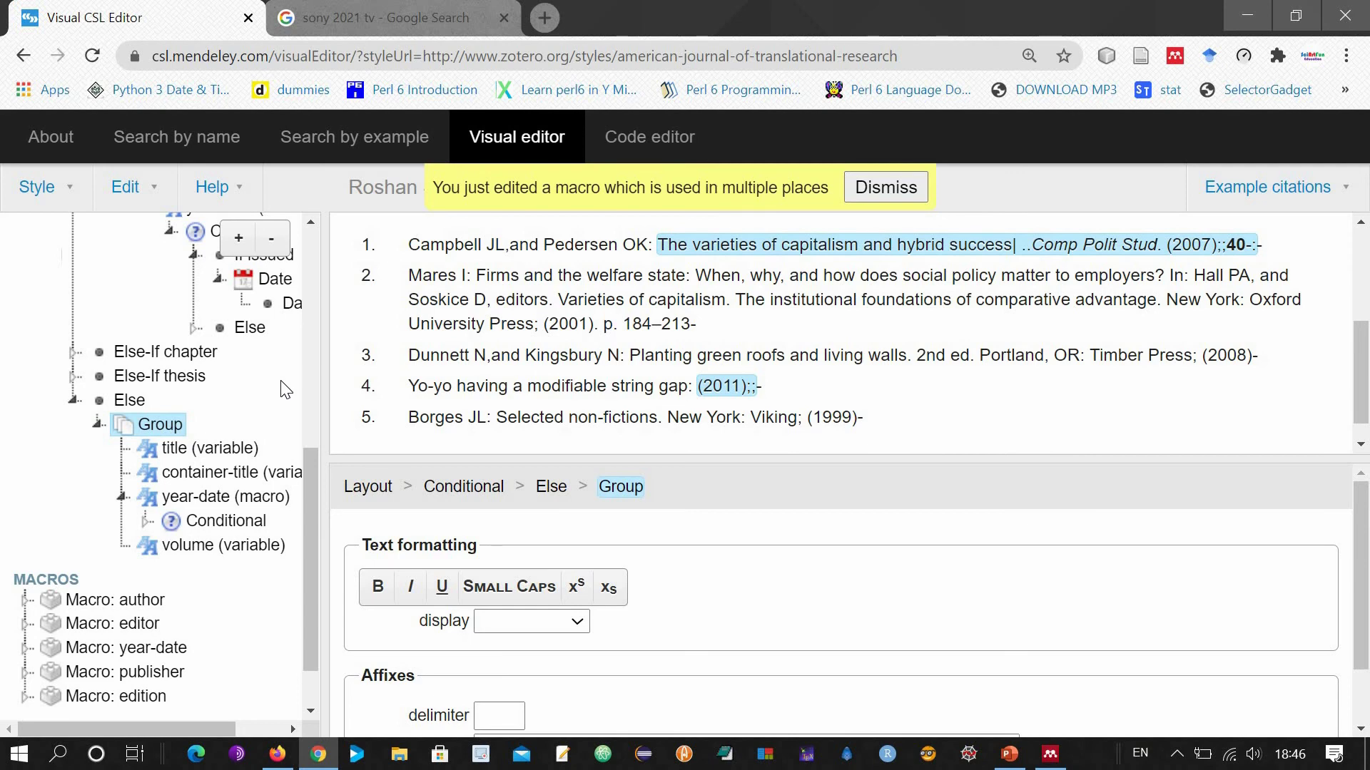
left_click(239, 241)
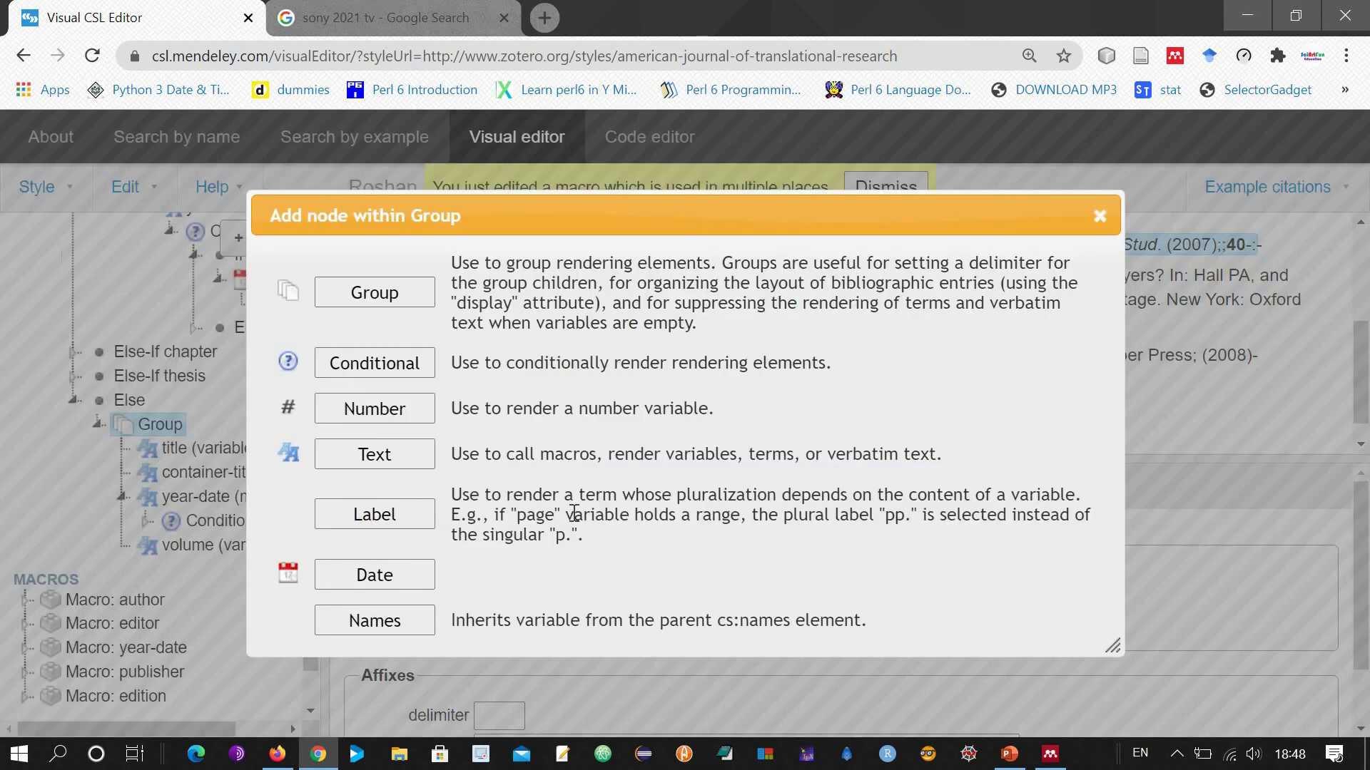
Step: Add an enabled Number node showing the issue, with '(' prefix and ')' suffix
left_click(368, 409)
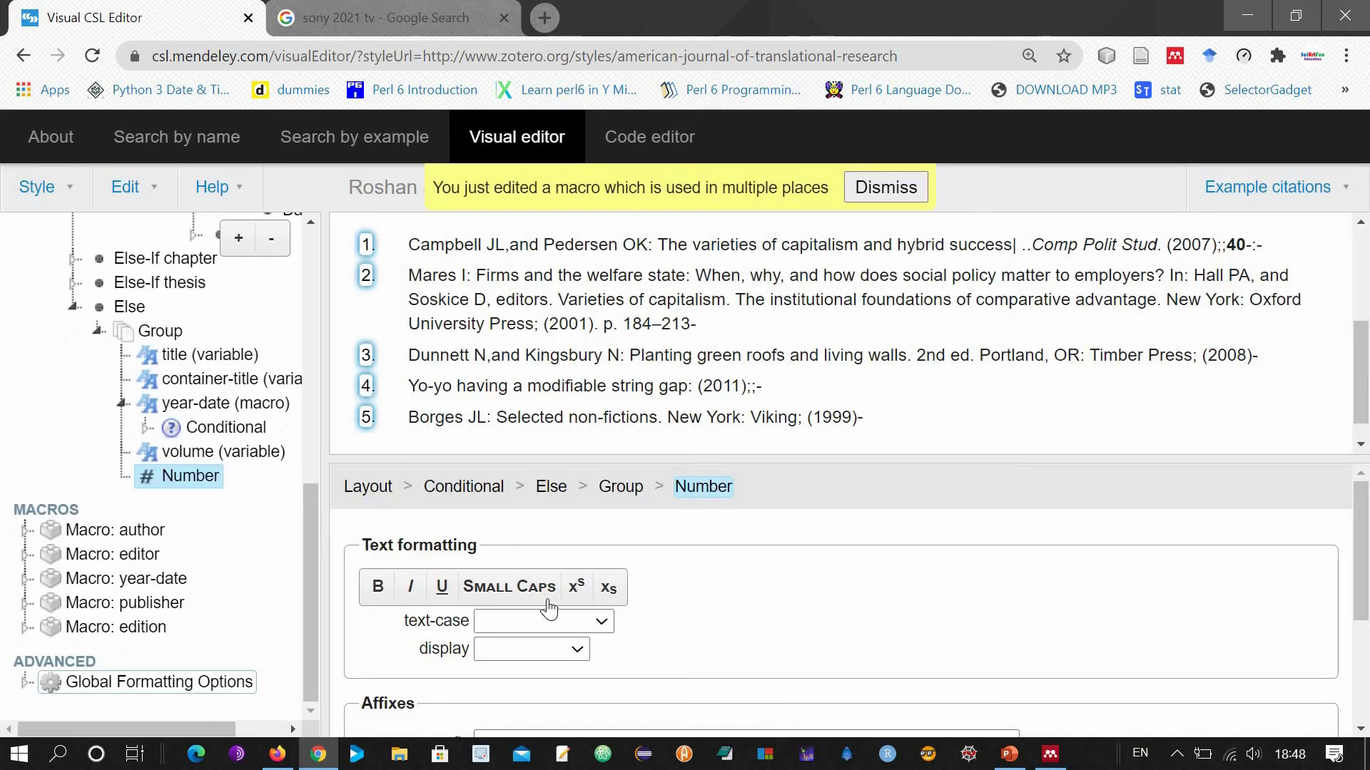
scroll(727, 642, "down", 3)
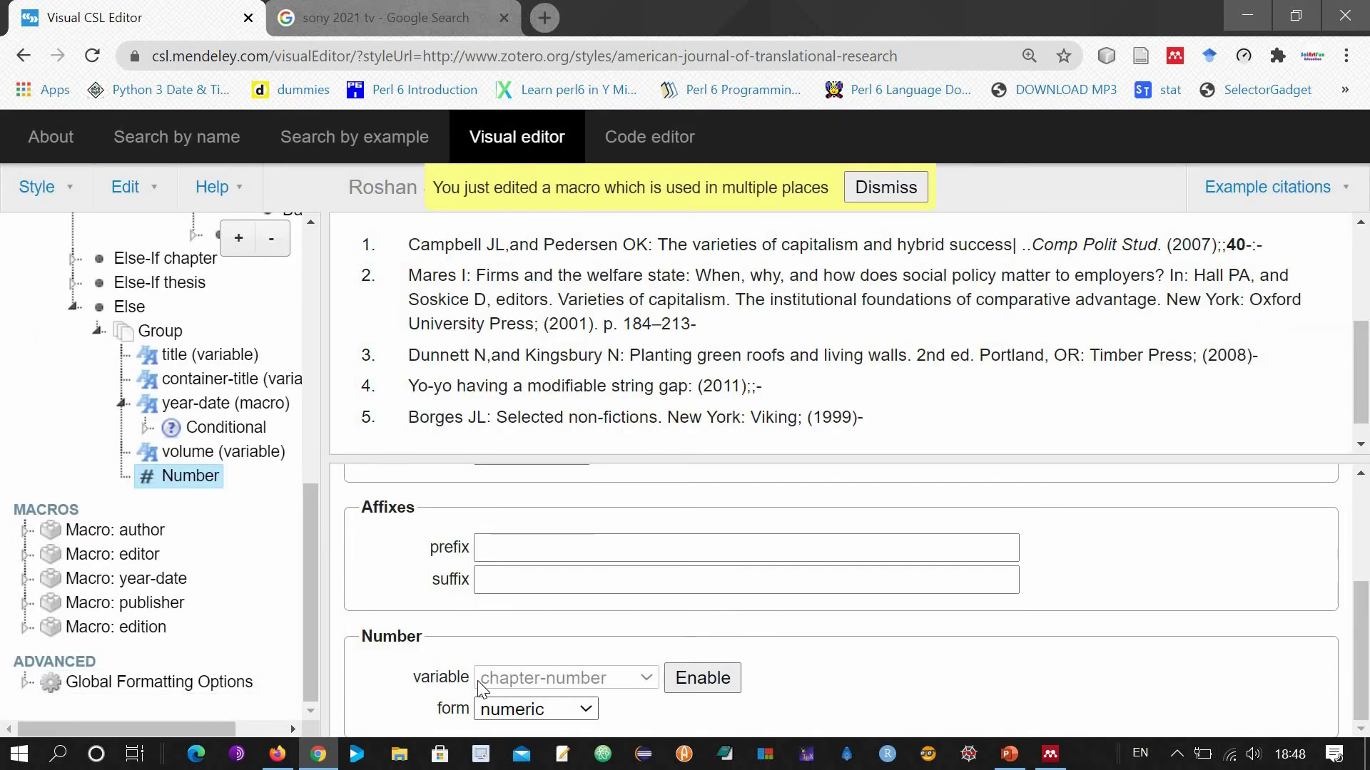
left_click(699, 681)
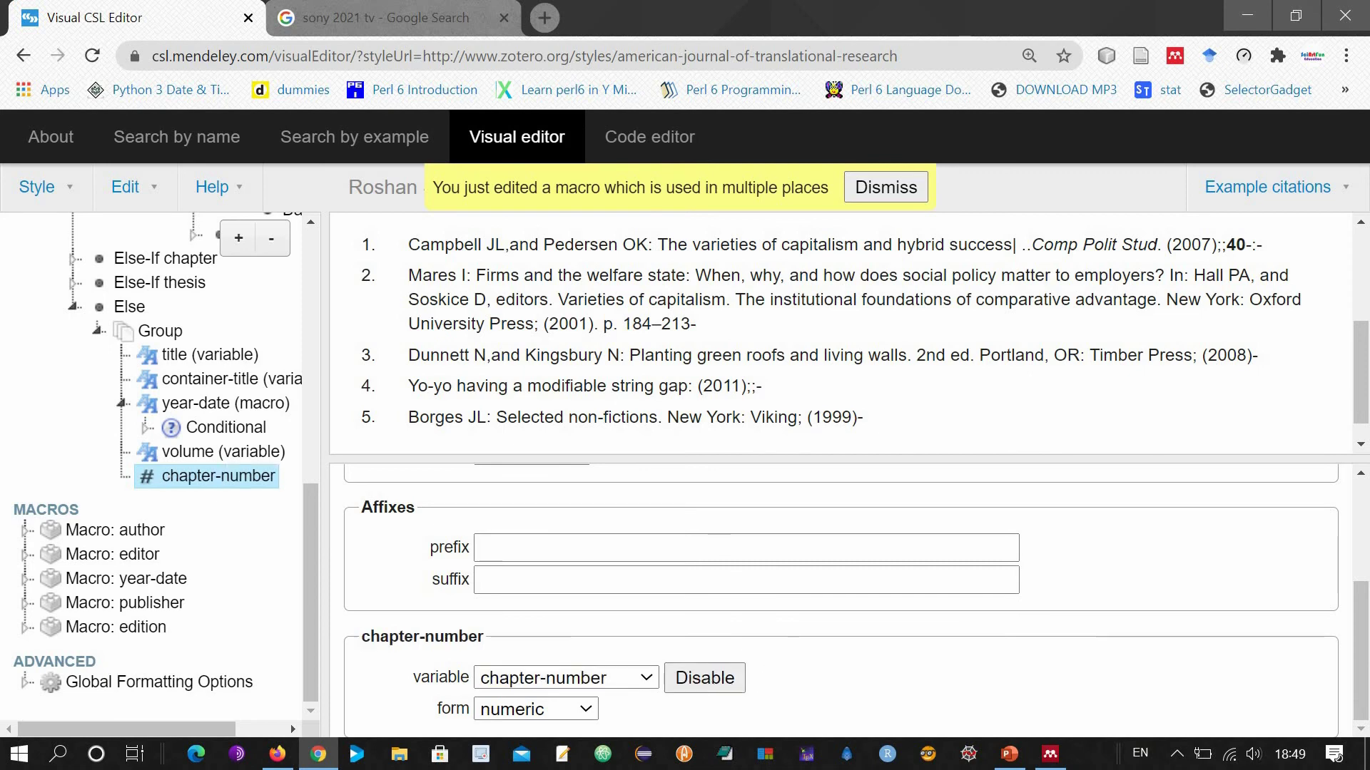
left_click(646, 679)
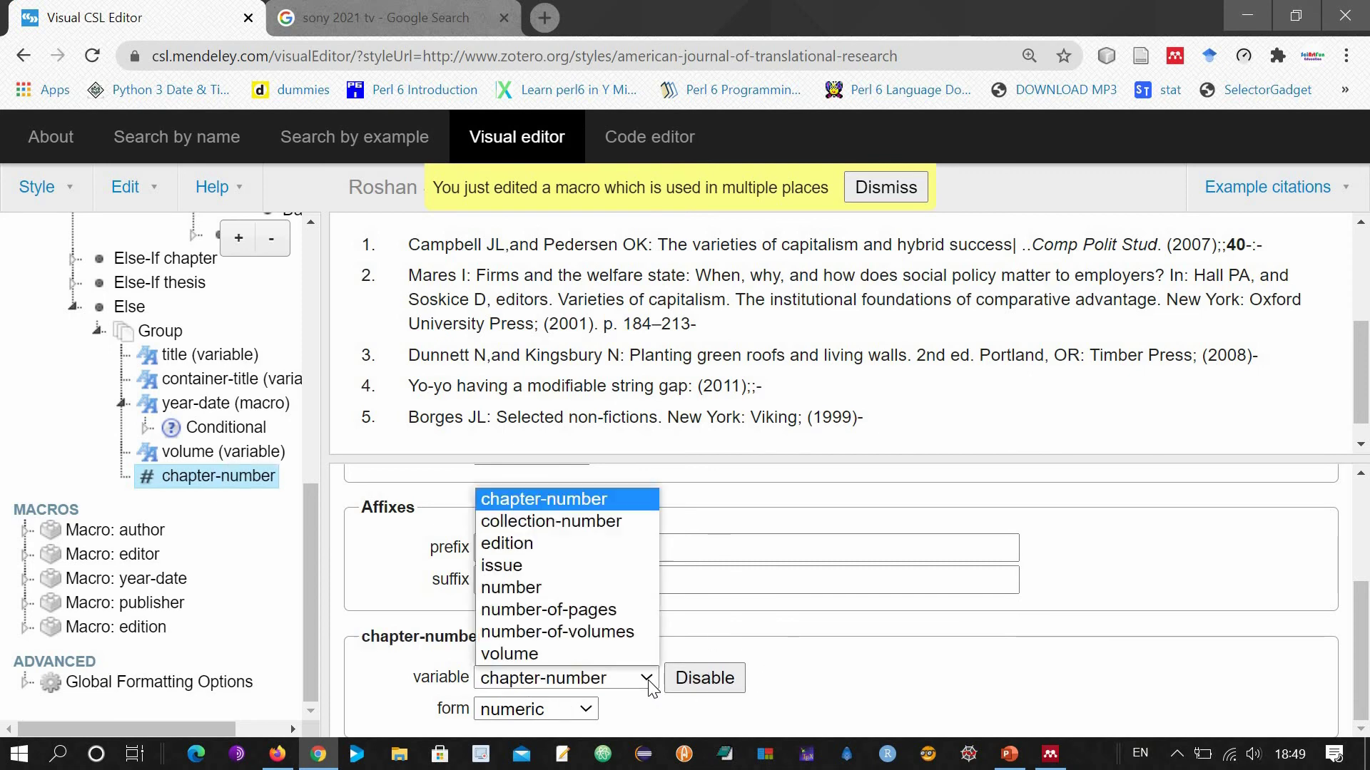
left_click(556, 563)
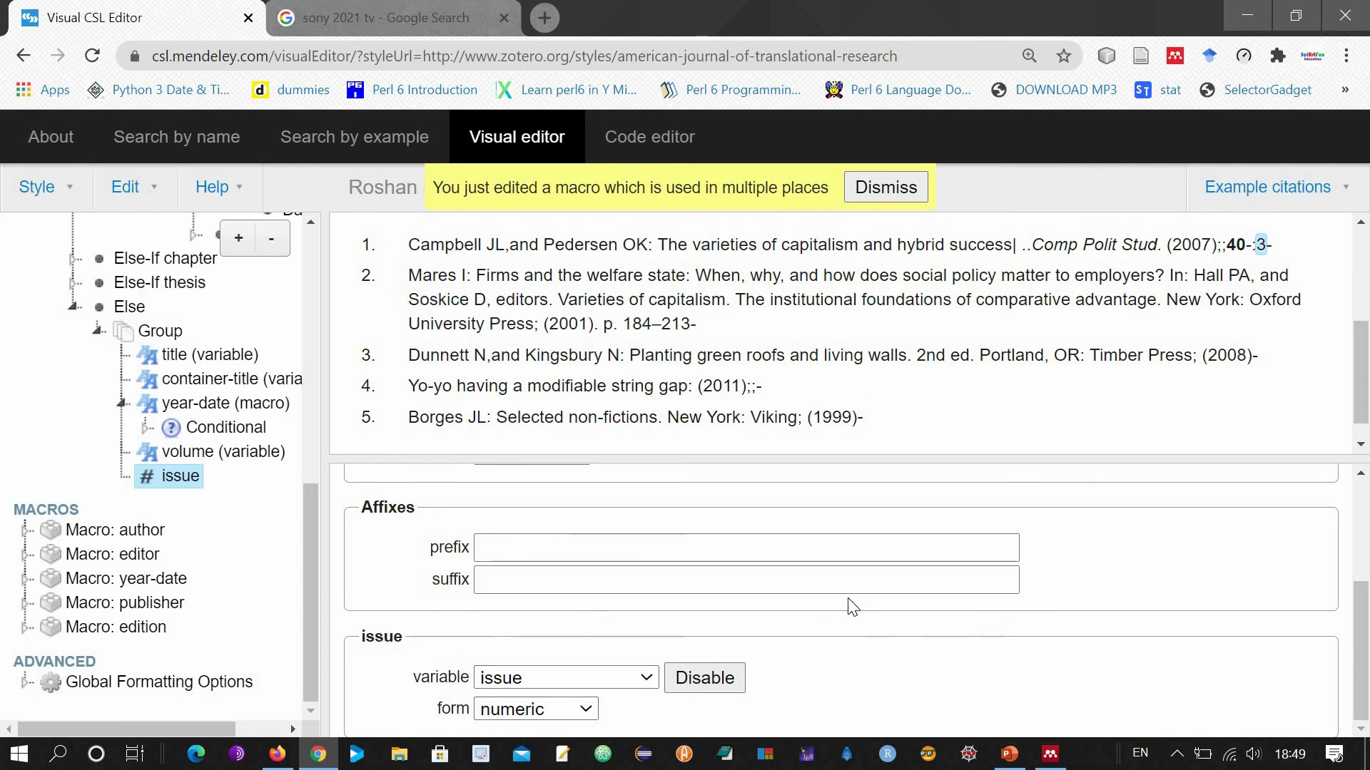
left_click(622, 549)
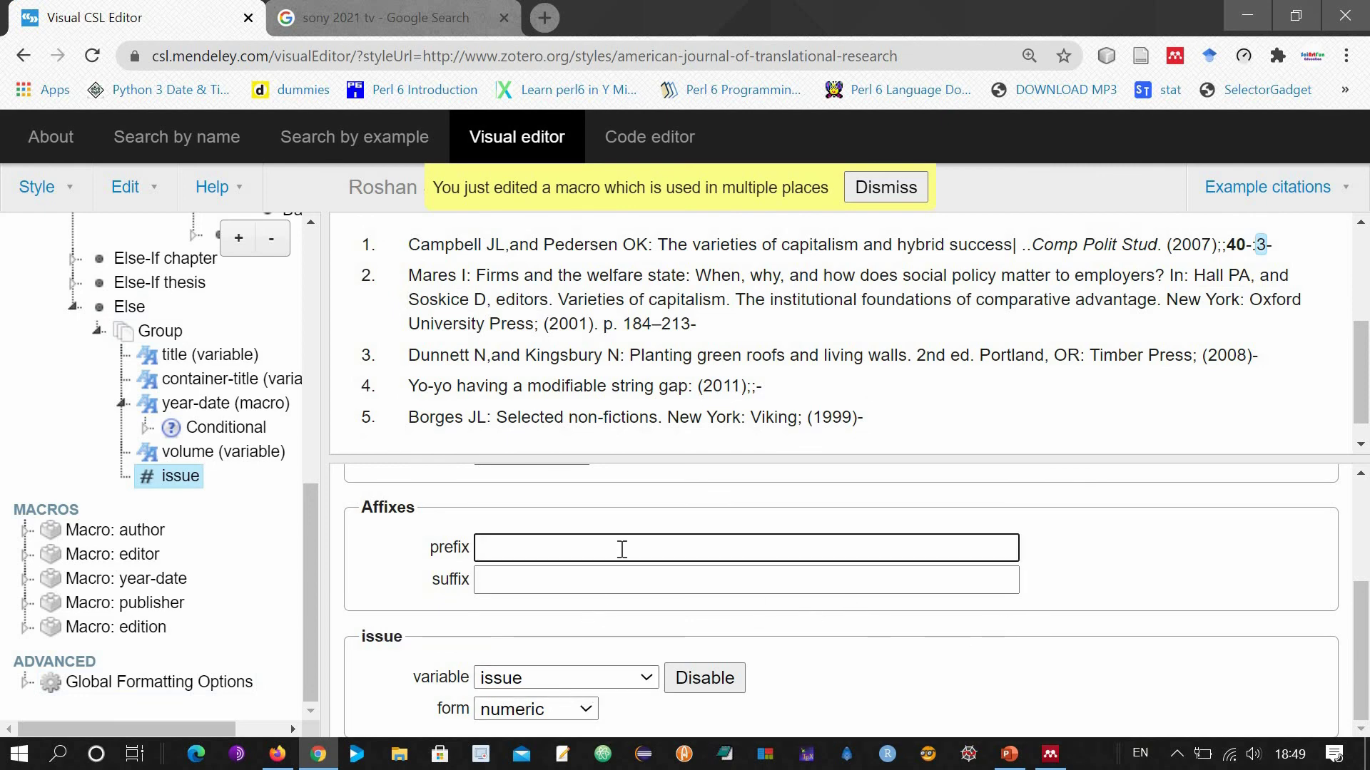
left_click(555, 584)
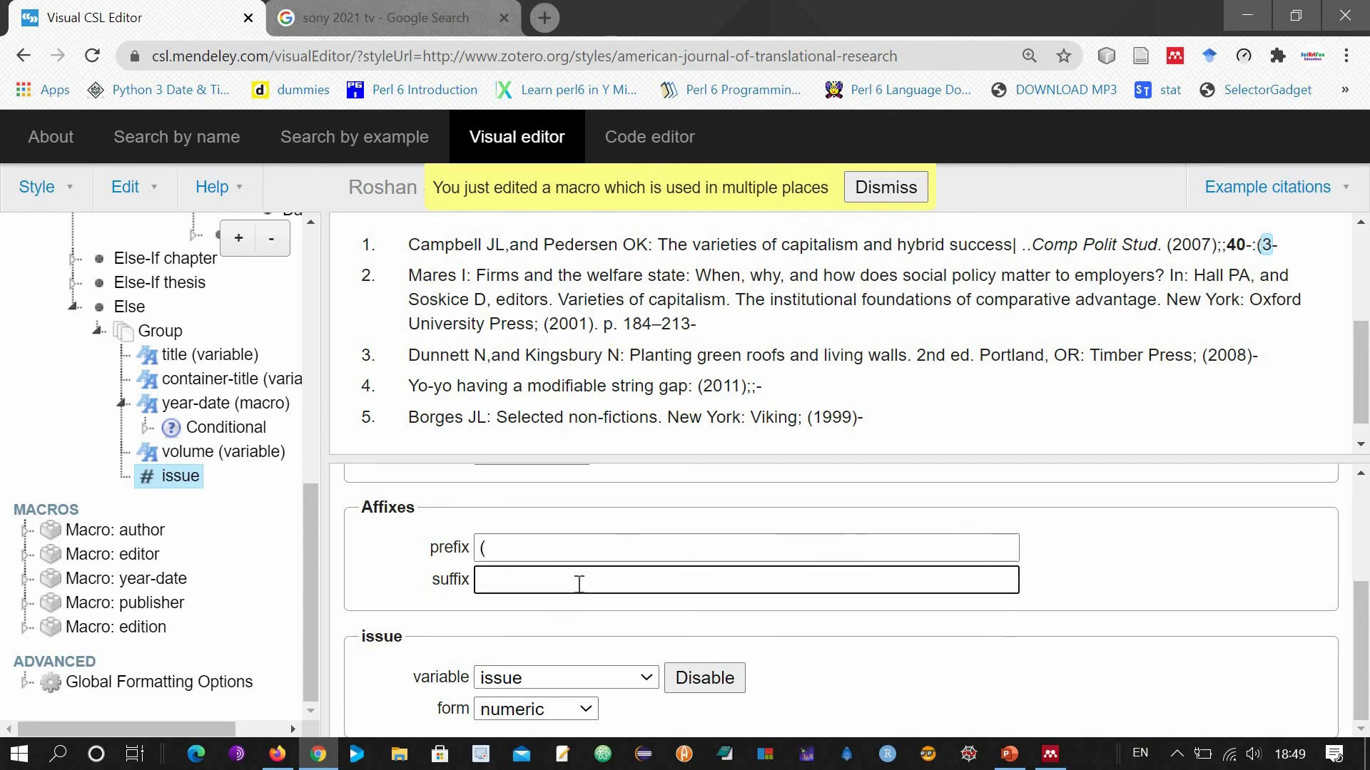
type(")")
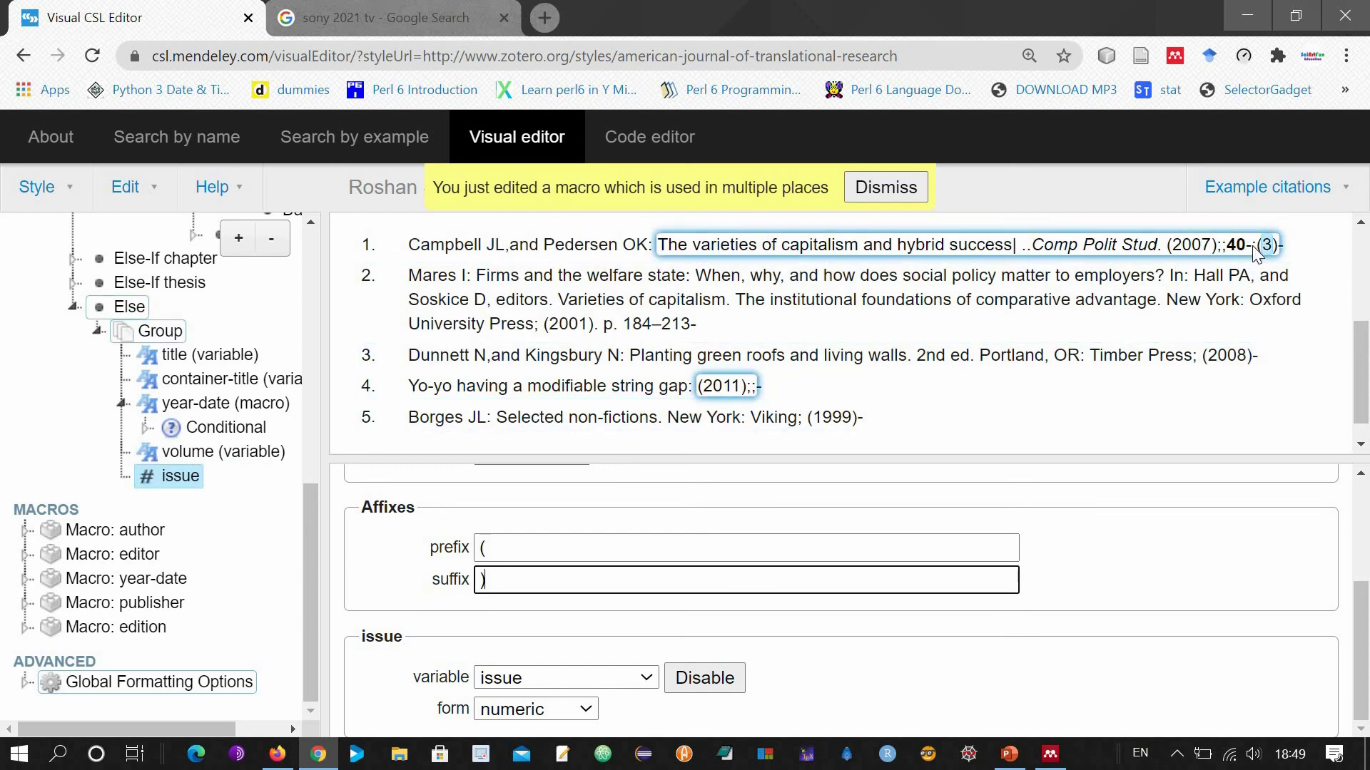
Step: Clear the volume's '-:' suffix so articles read 40(3)
left_click(1247, 248)
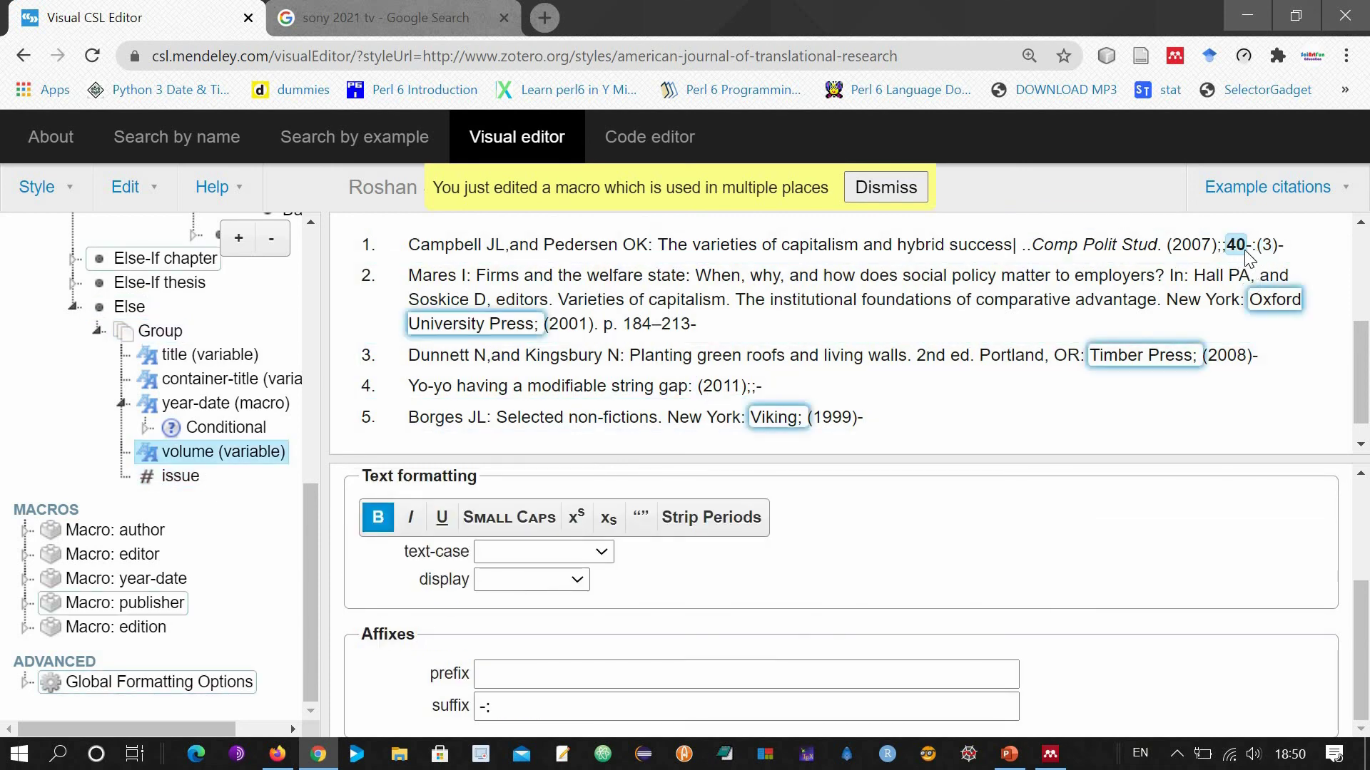
left_click(540, 705)
key("BackSpace")
key("BackSpace")
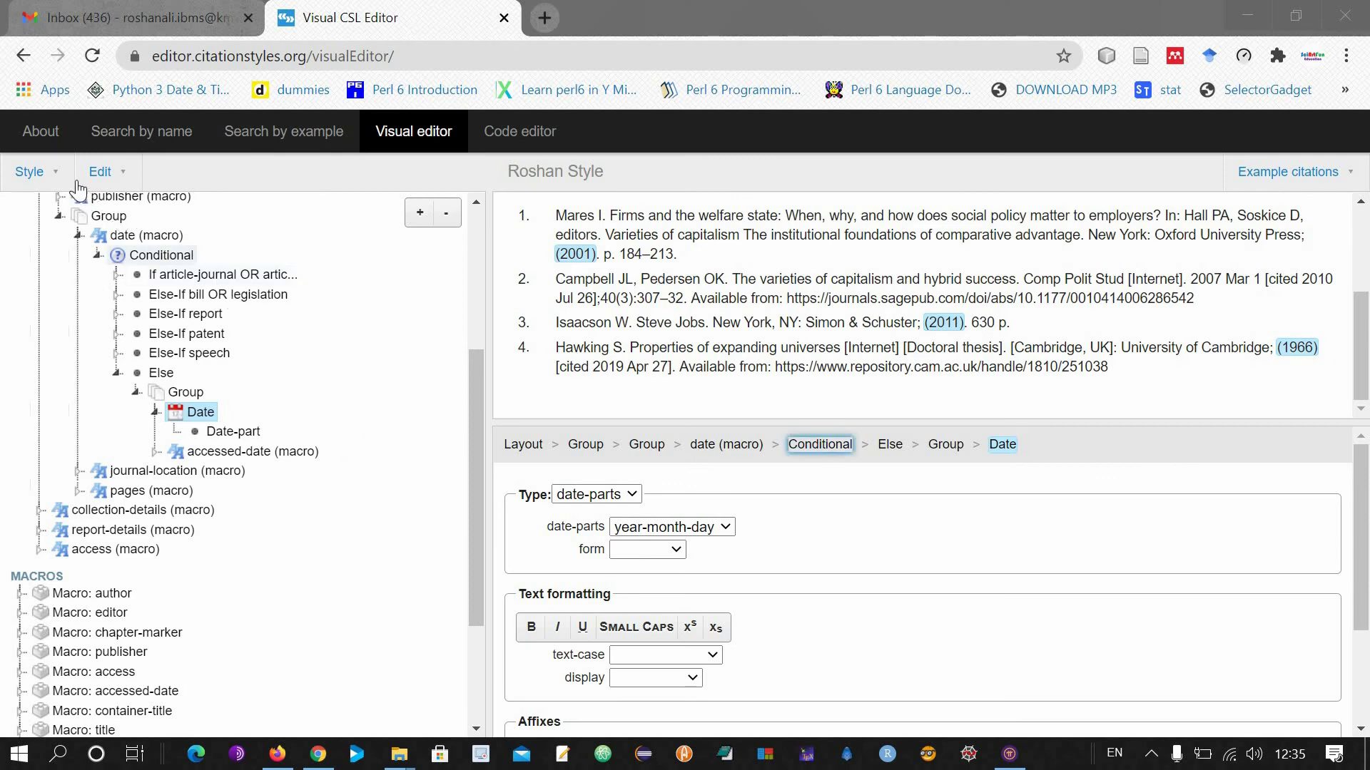
Step: Save Roshan Style with the roshan-style ID and download roshan-style.csl
mouse_move(55, 181)
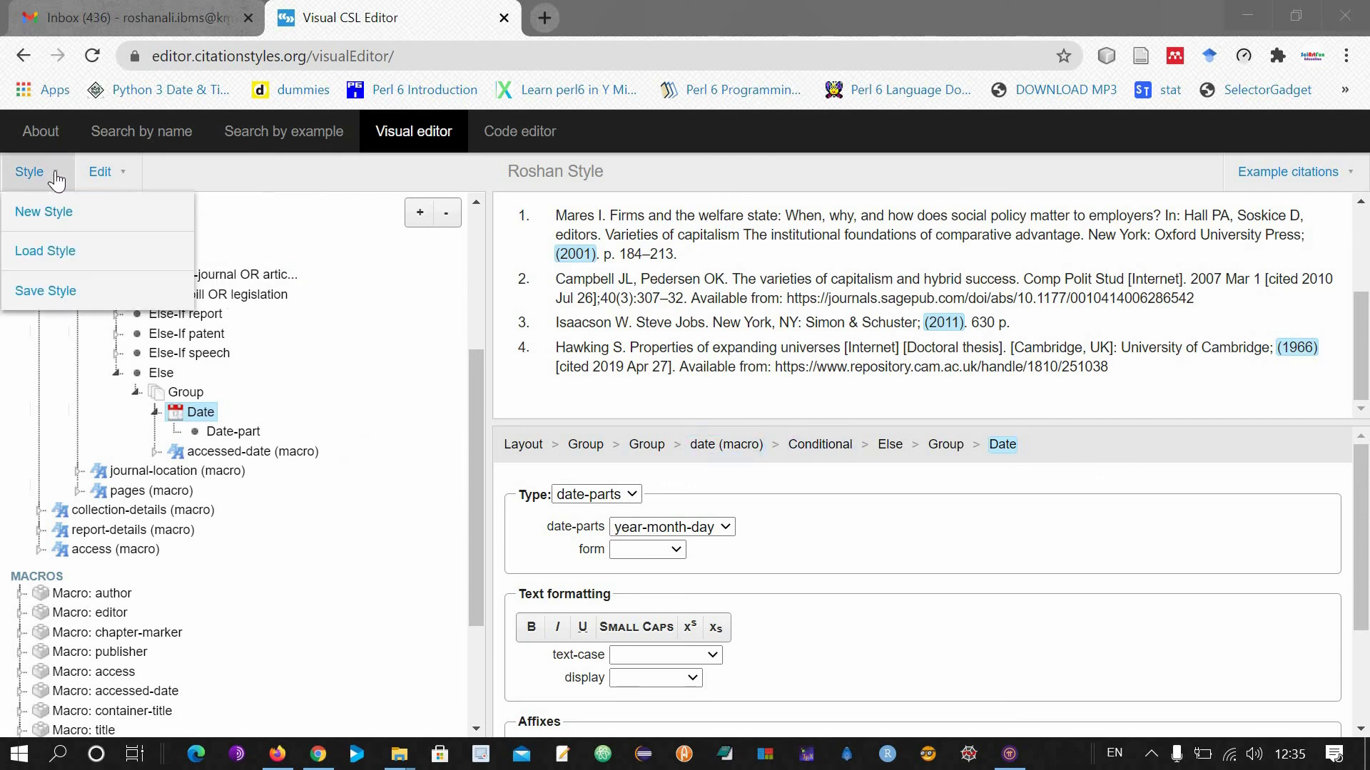
left_click(68, 289)
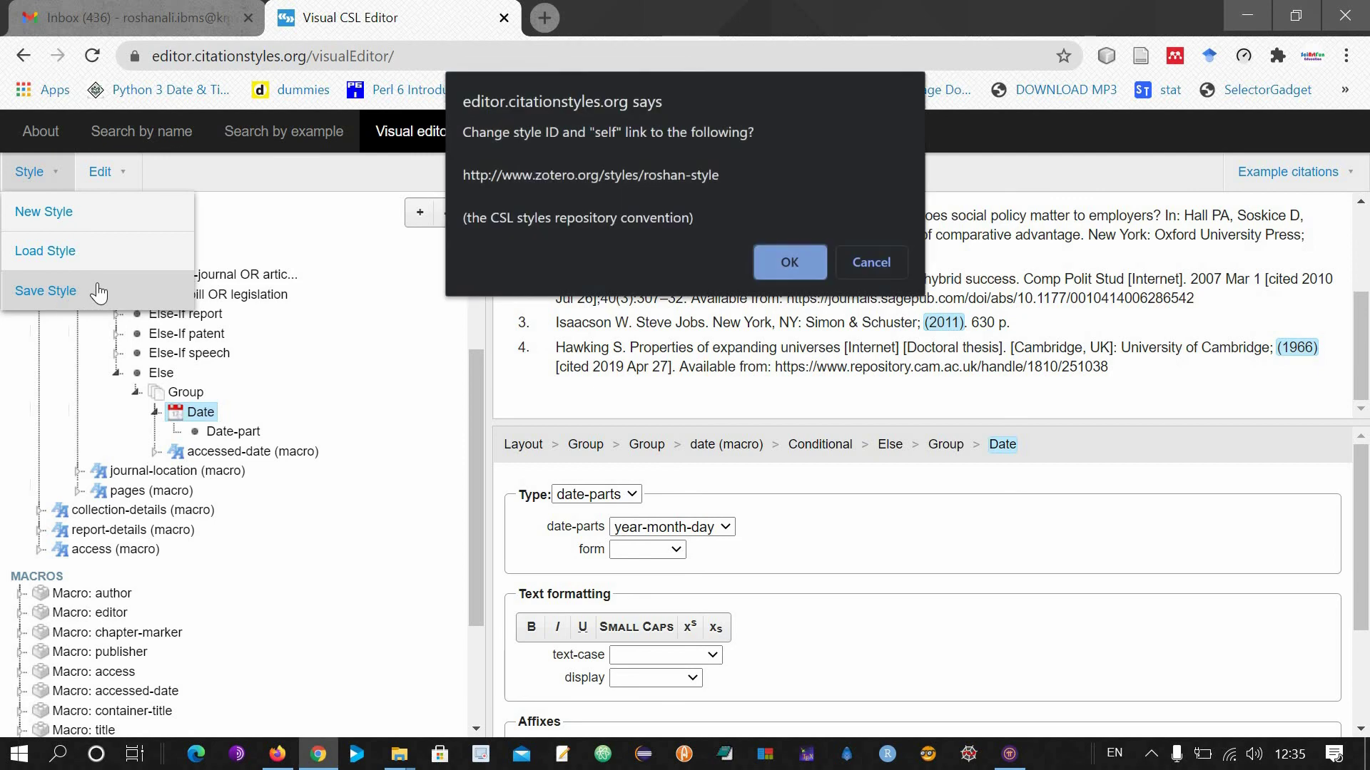
left_click(783, 264)
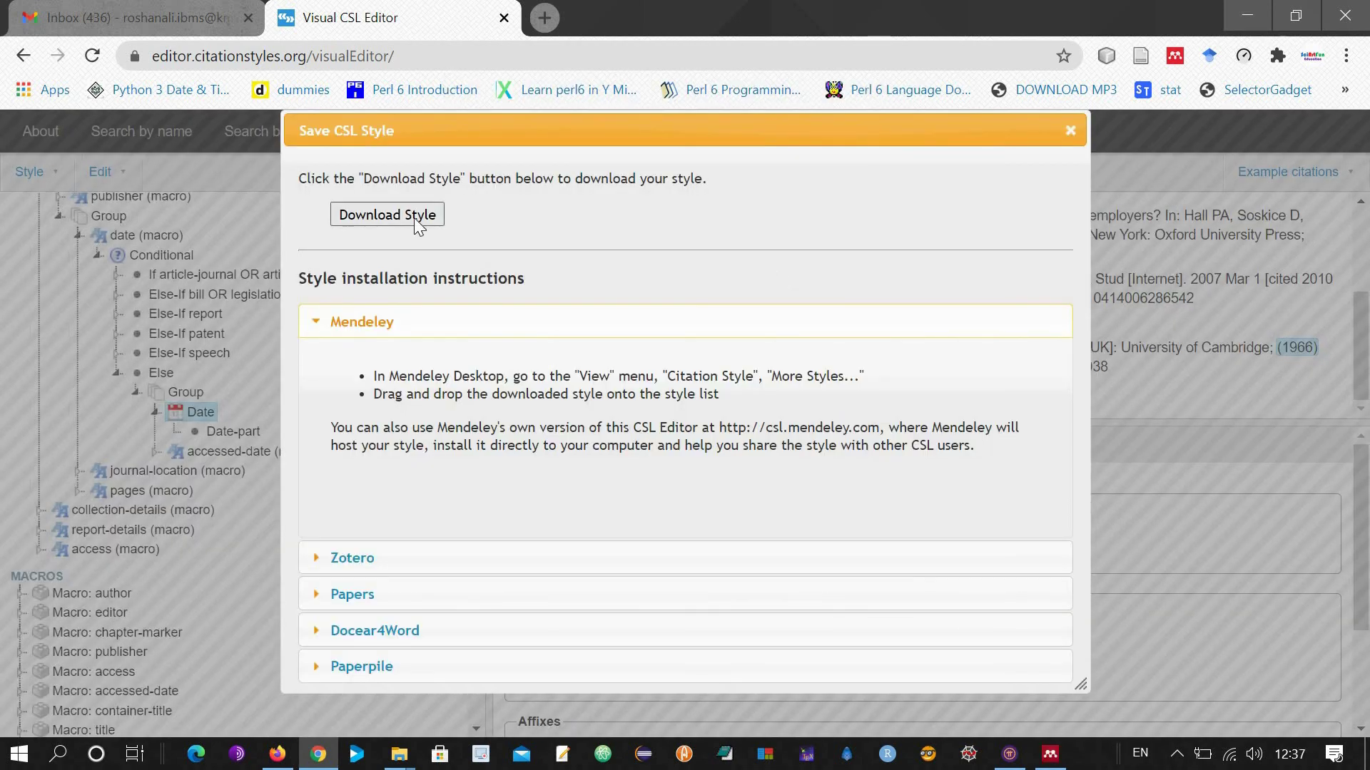
left_click(414, 218)
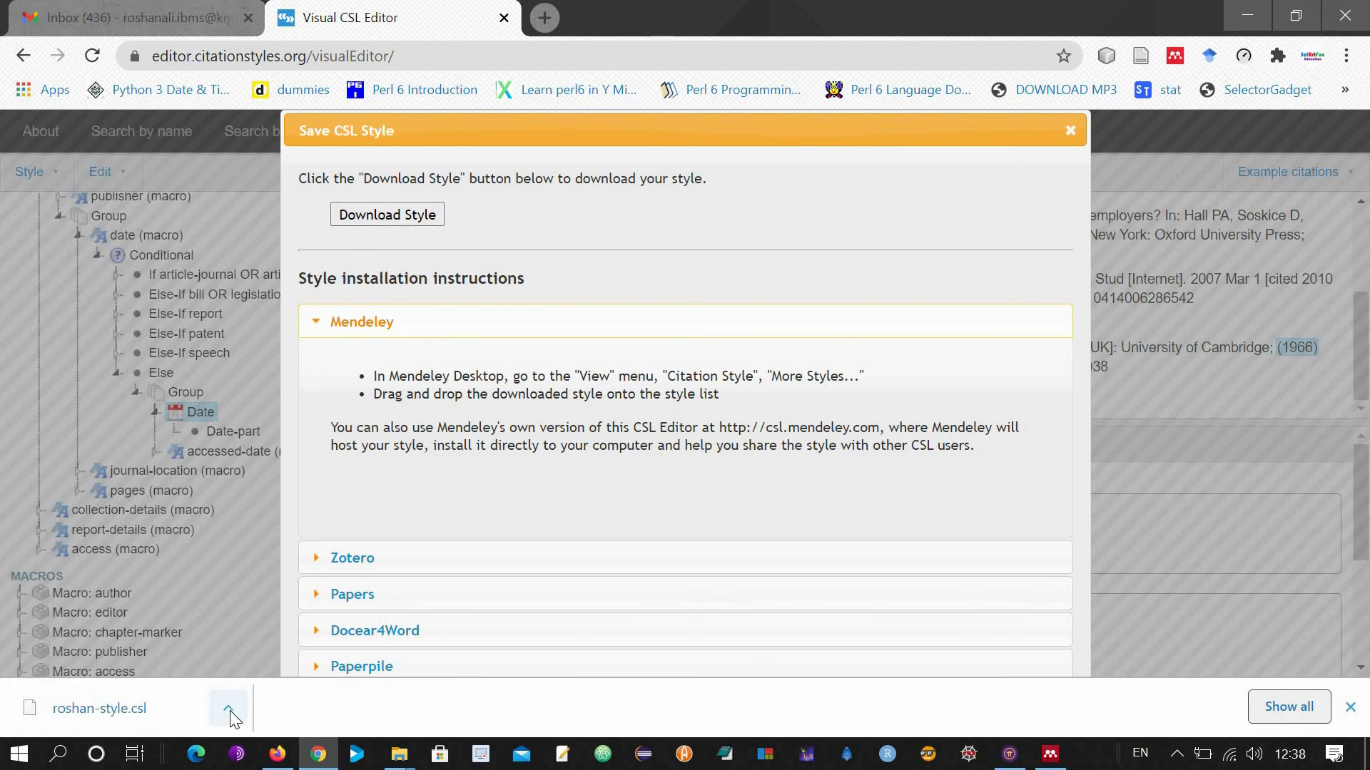
Step: In Mendeley Desktop, bring up the full Citation Styles list via View > Citation Style > More Styles
left_click(1055, 762)
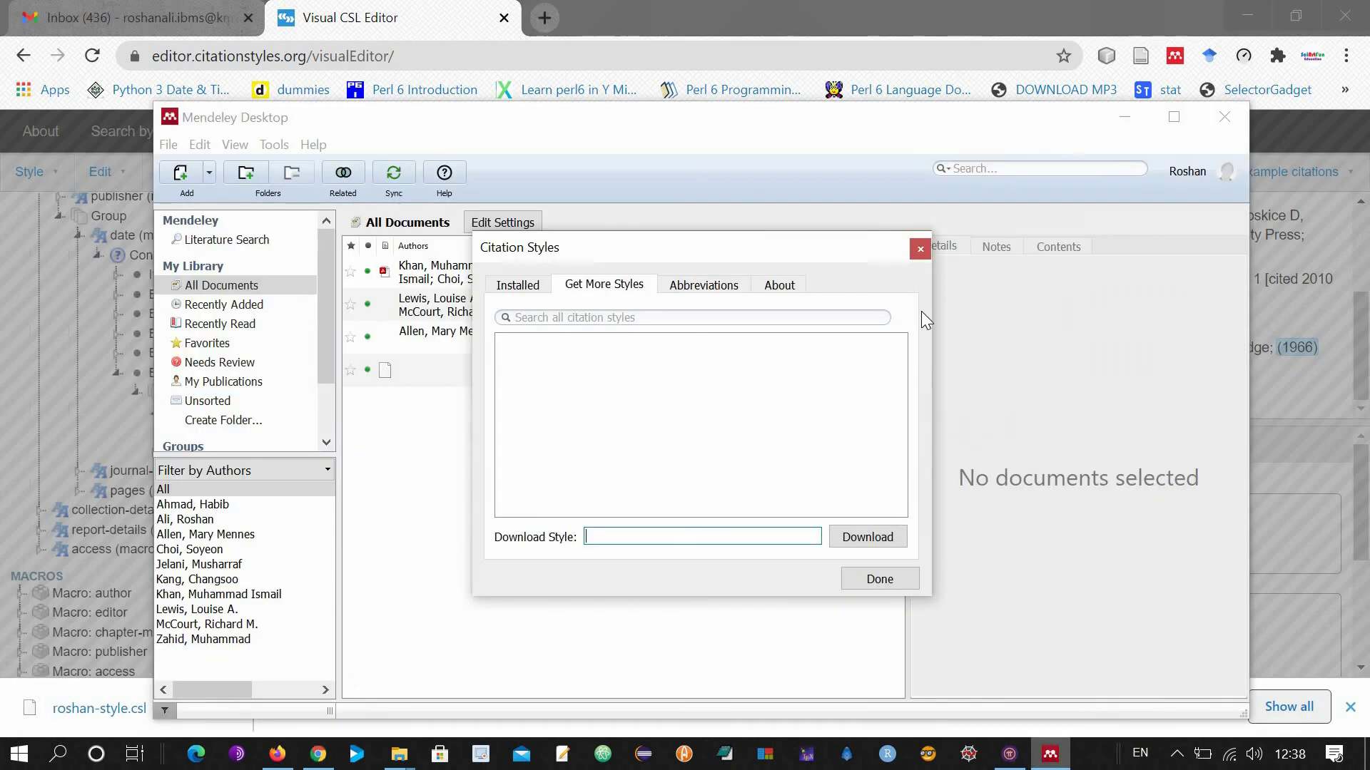
left_click(922, 247)
left_click(235, 144)
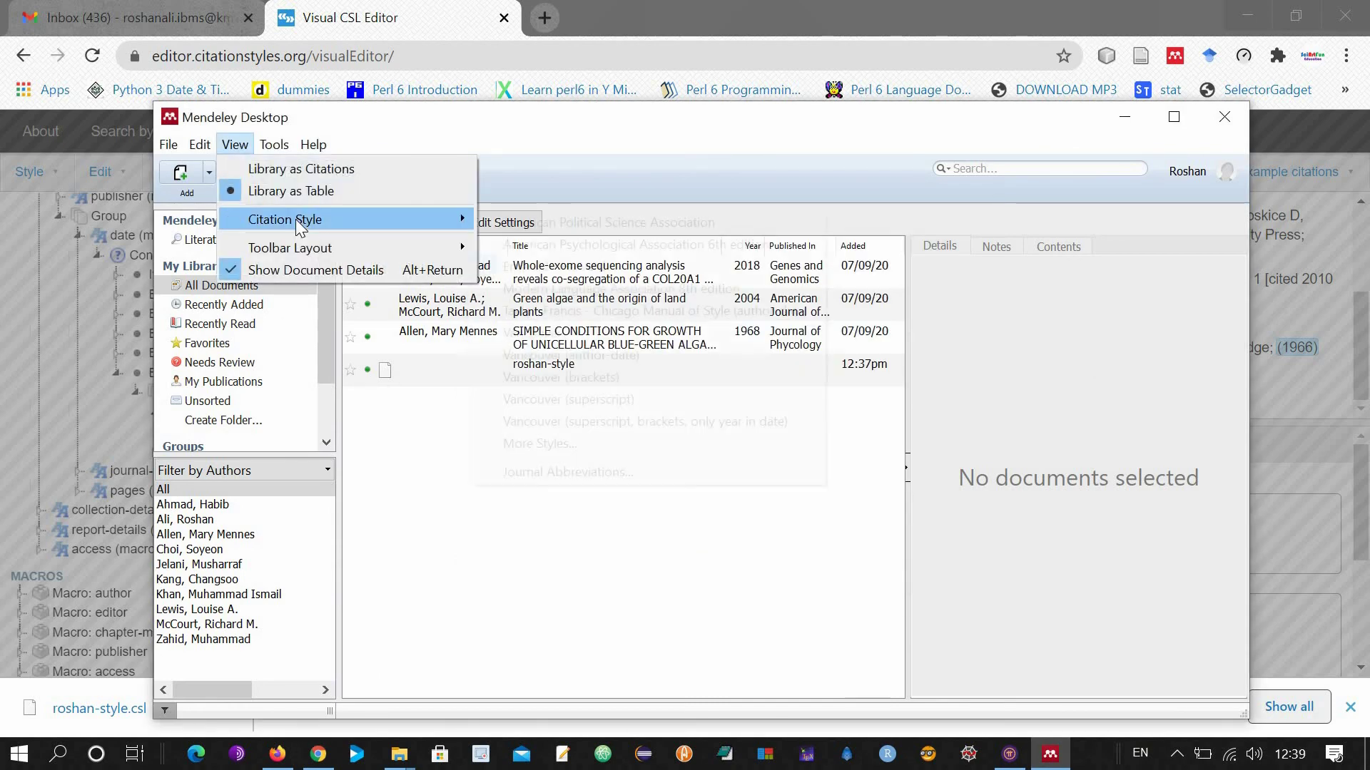
mouse_move(318, 220)
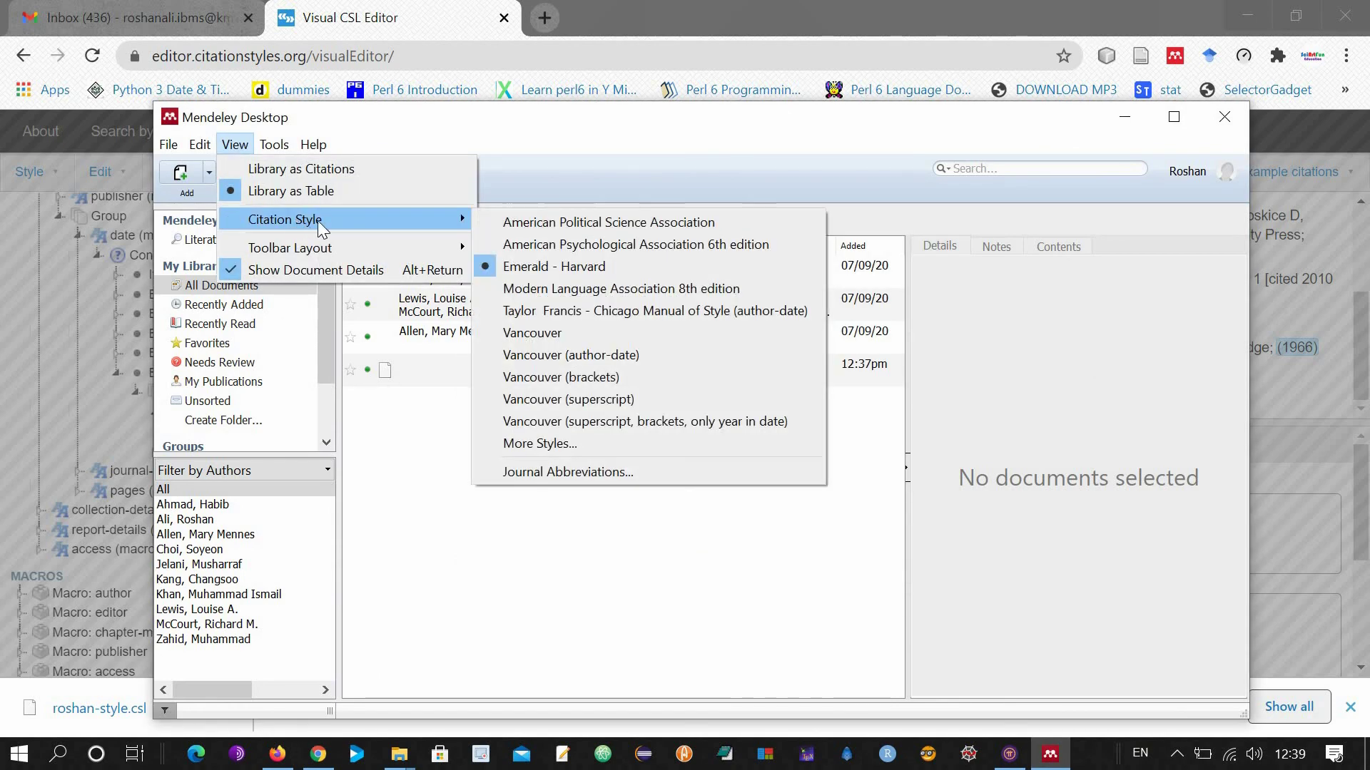
left_click(609, 440)
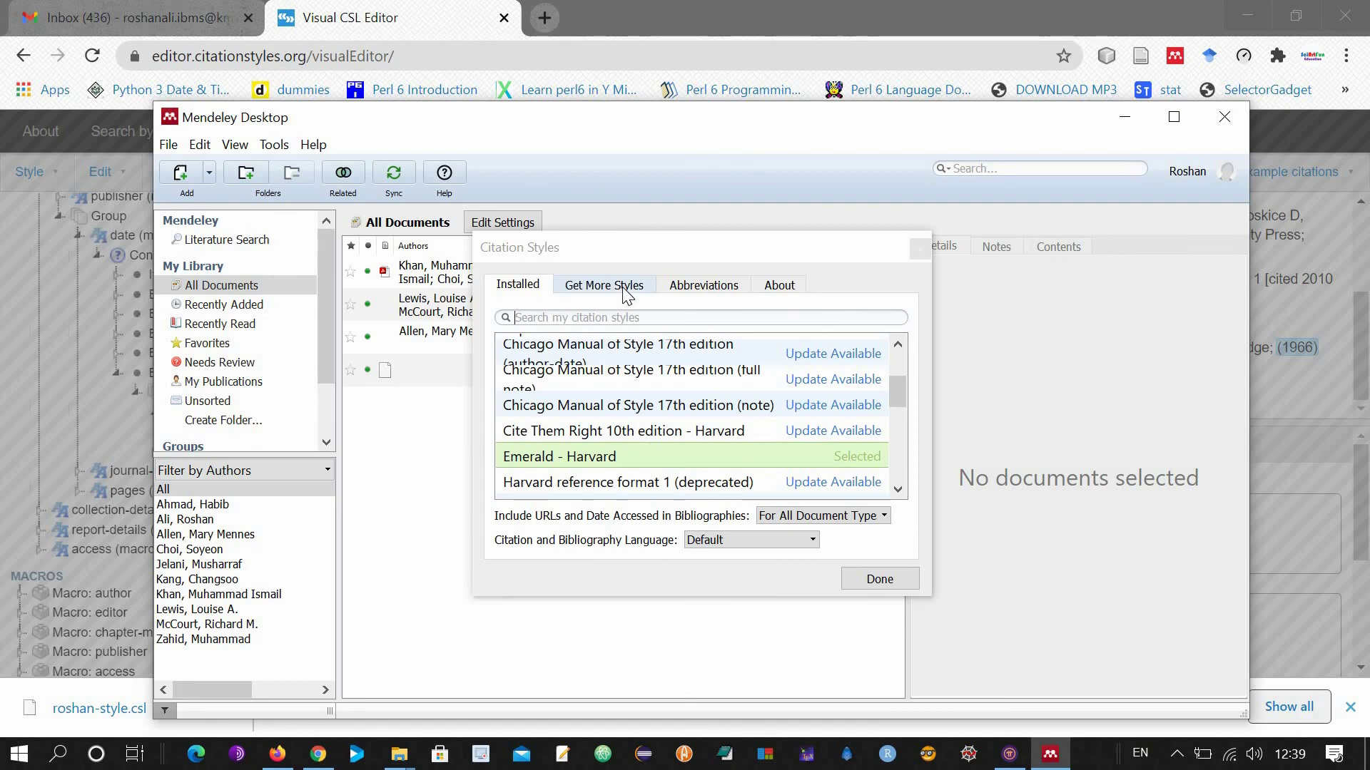
Step: Drag roshan-style.csl from the Downloads folder into Mendeley's installed styles list
left_click(318, 754)
left_click(228, 710)
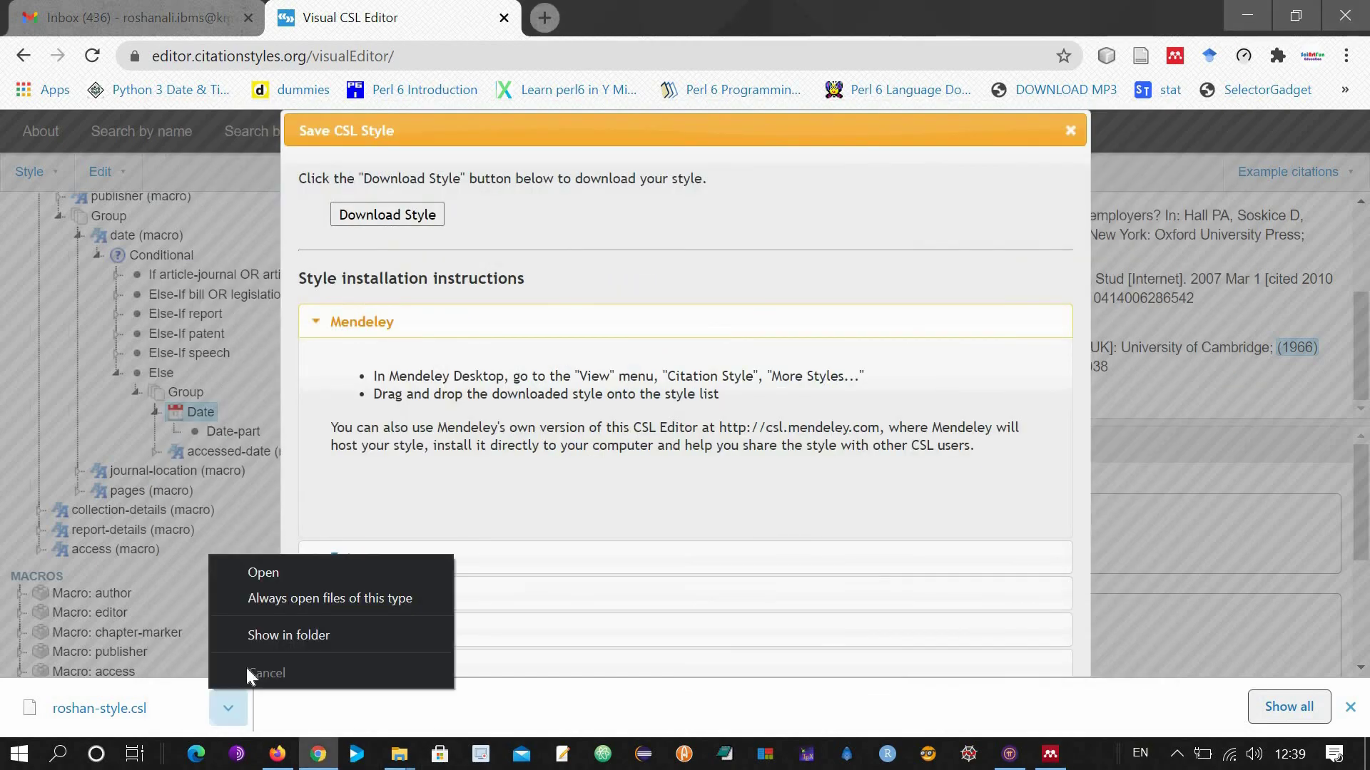
left_click(294, 631)
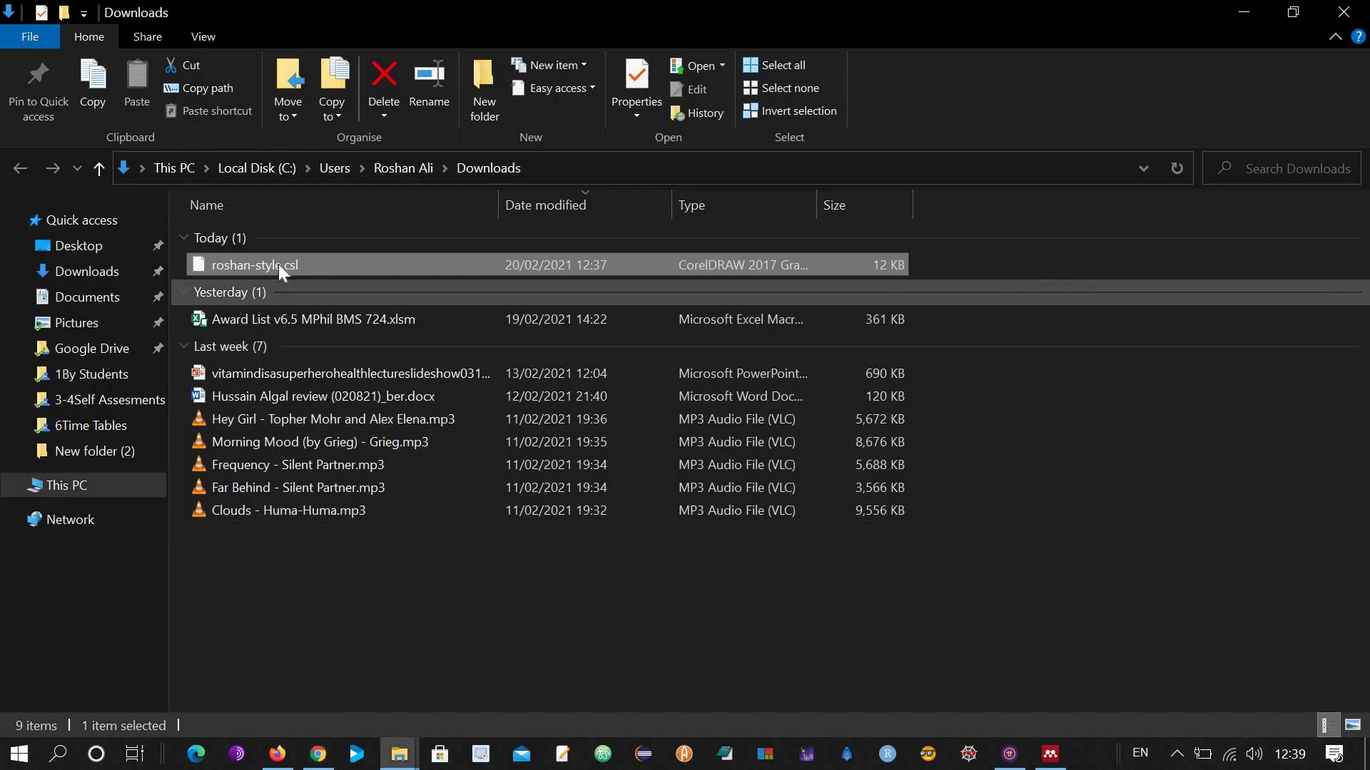
left_click_drag(278, 264, 726, 456)
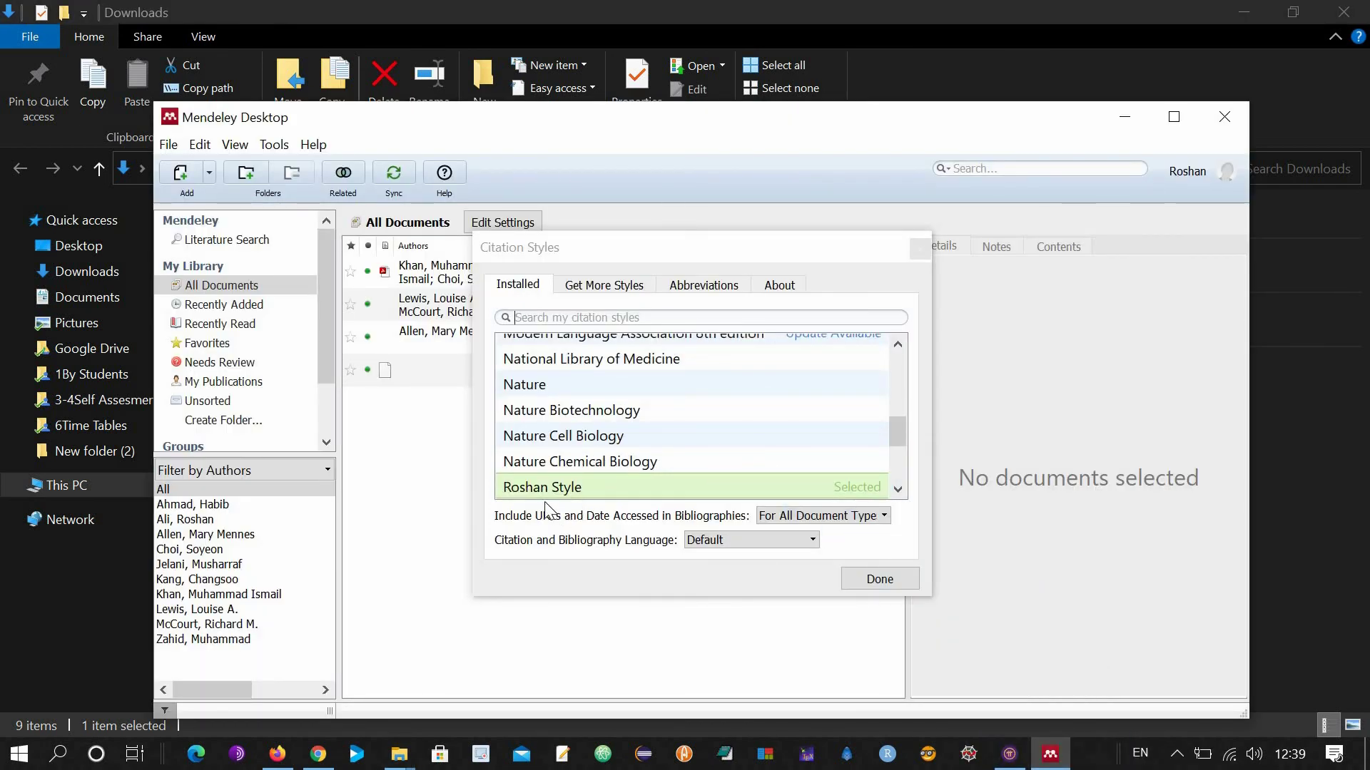
Step: Select Roshan Style in the Installed list, apply it with Use this Style, and finish with Done
scroll(799, 442, "down", 1)
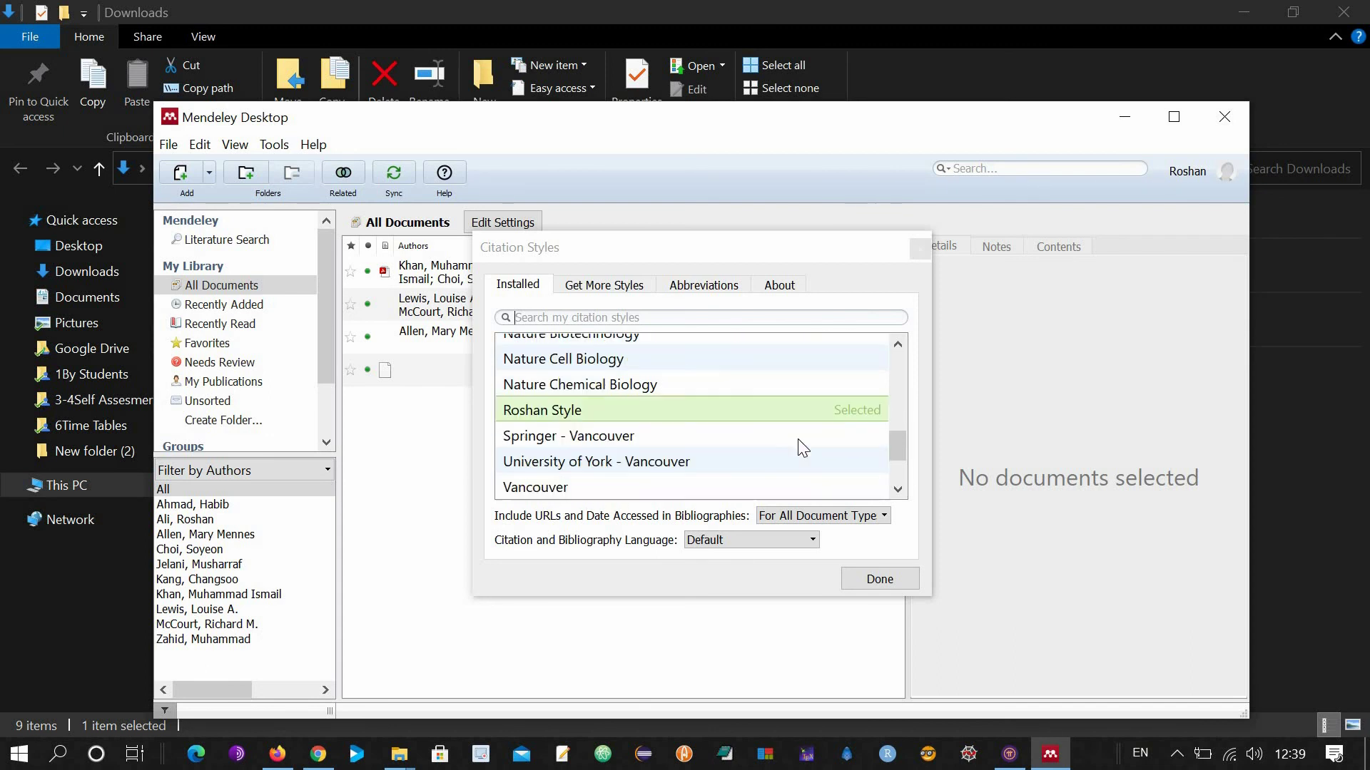
left_click(630, 409)
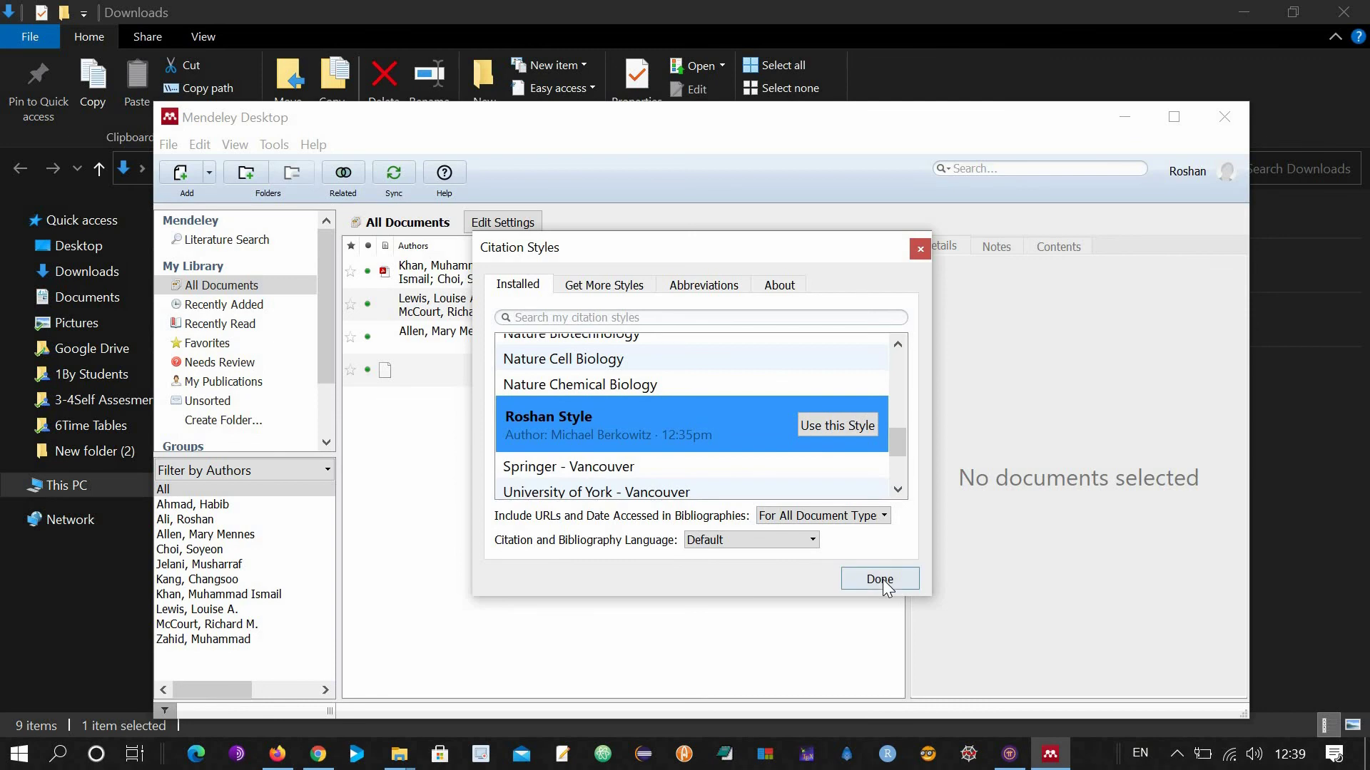
left_click(846, 426)
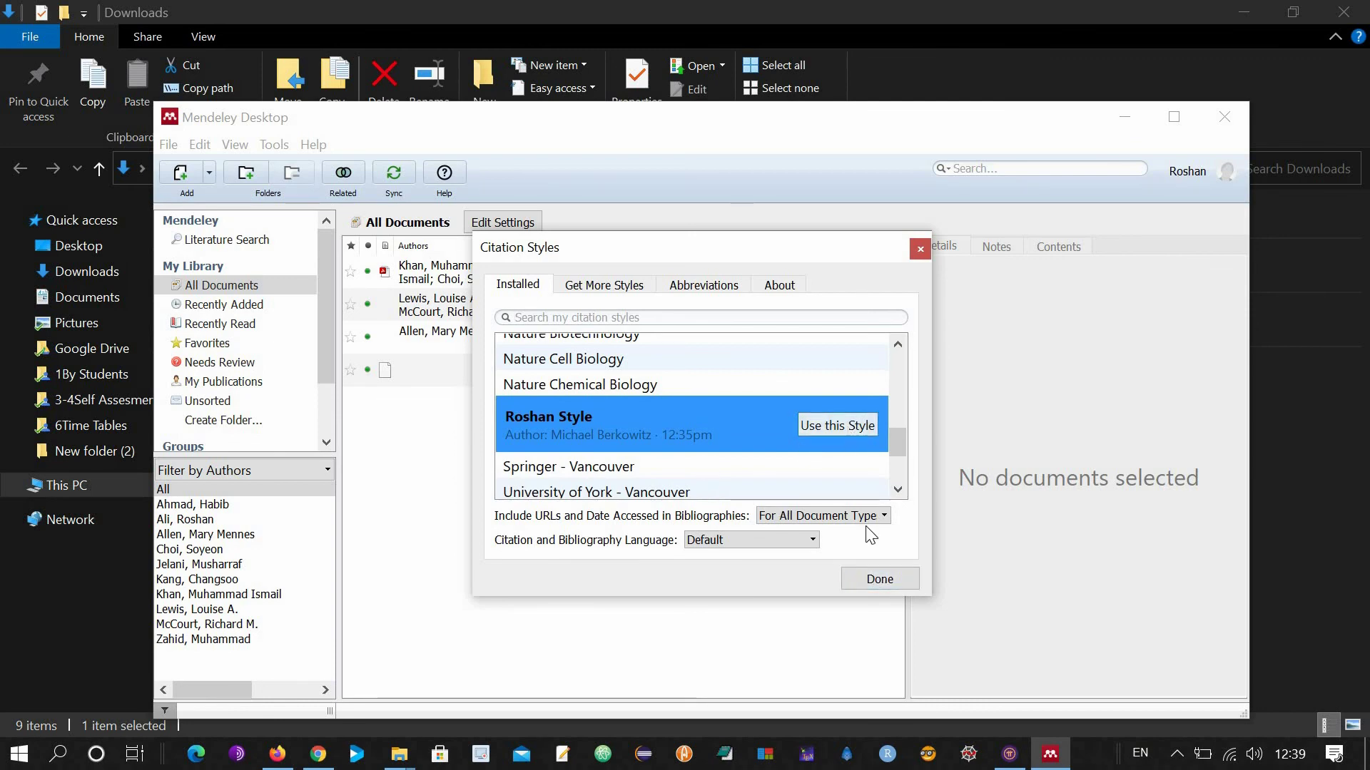
left_click(882, 580)
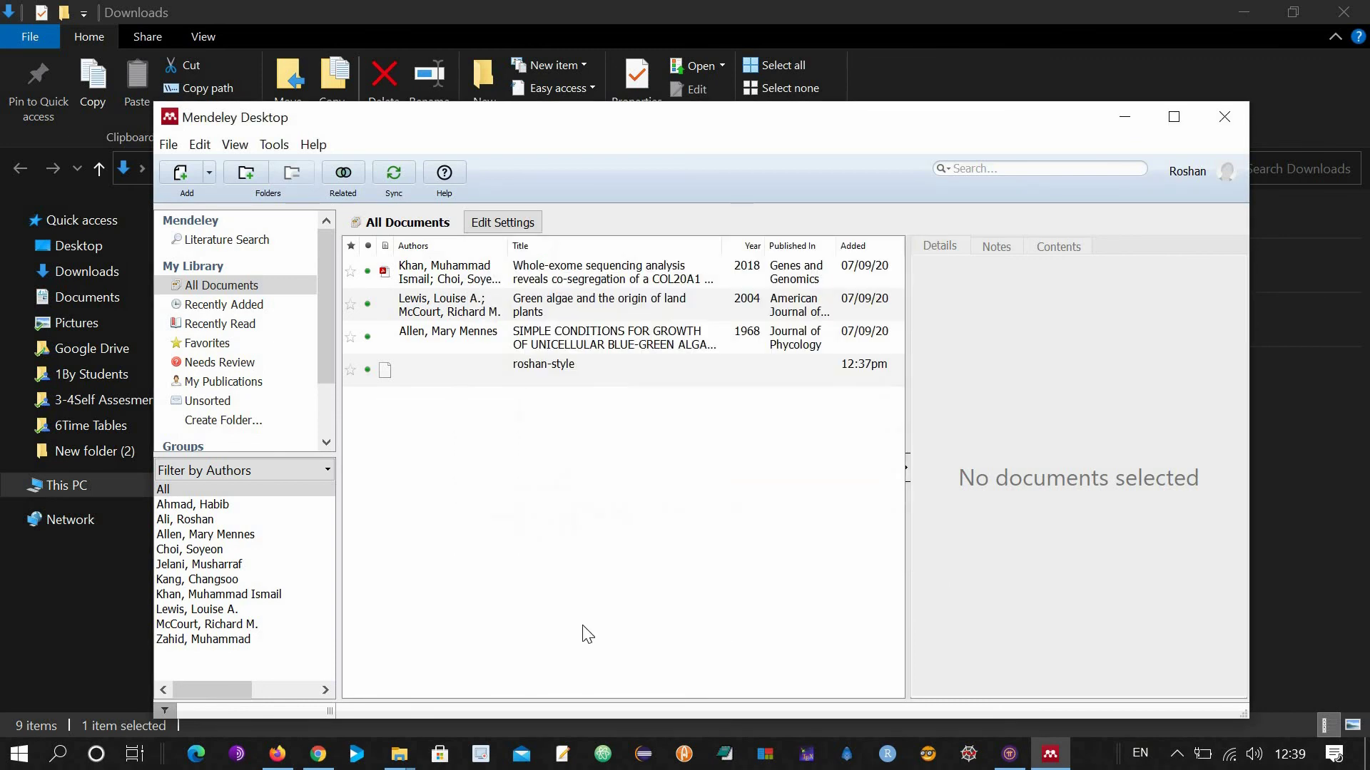